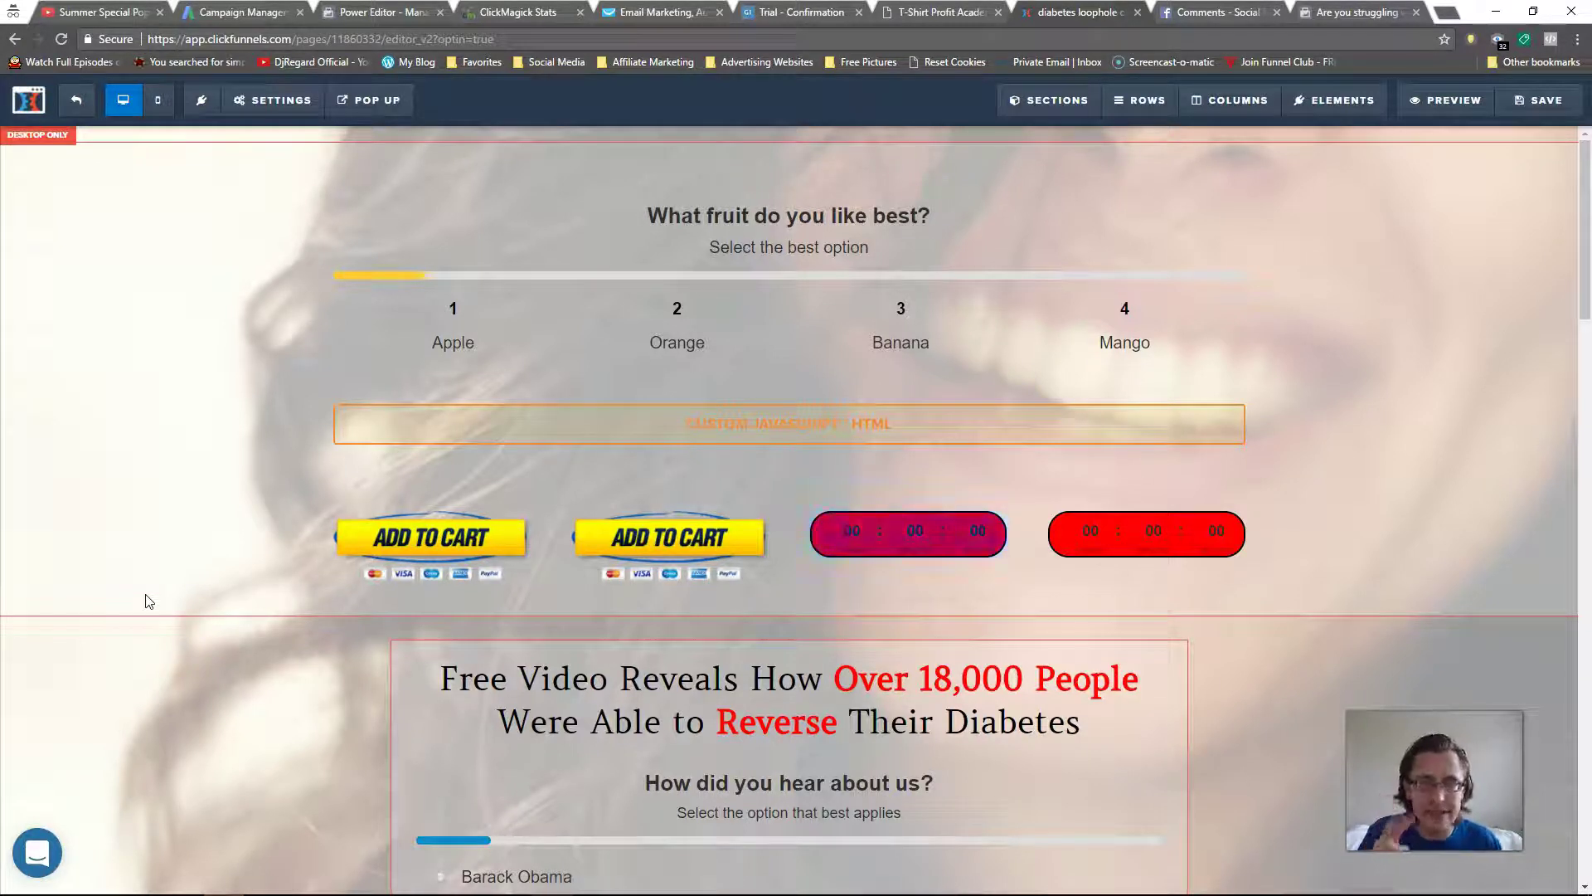
# - Add an FB Comments element from Misc Elements below the fruit survey, above the custom HTML block
pyautogui.click(789, 384)
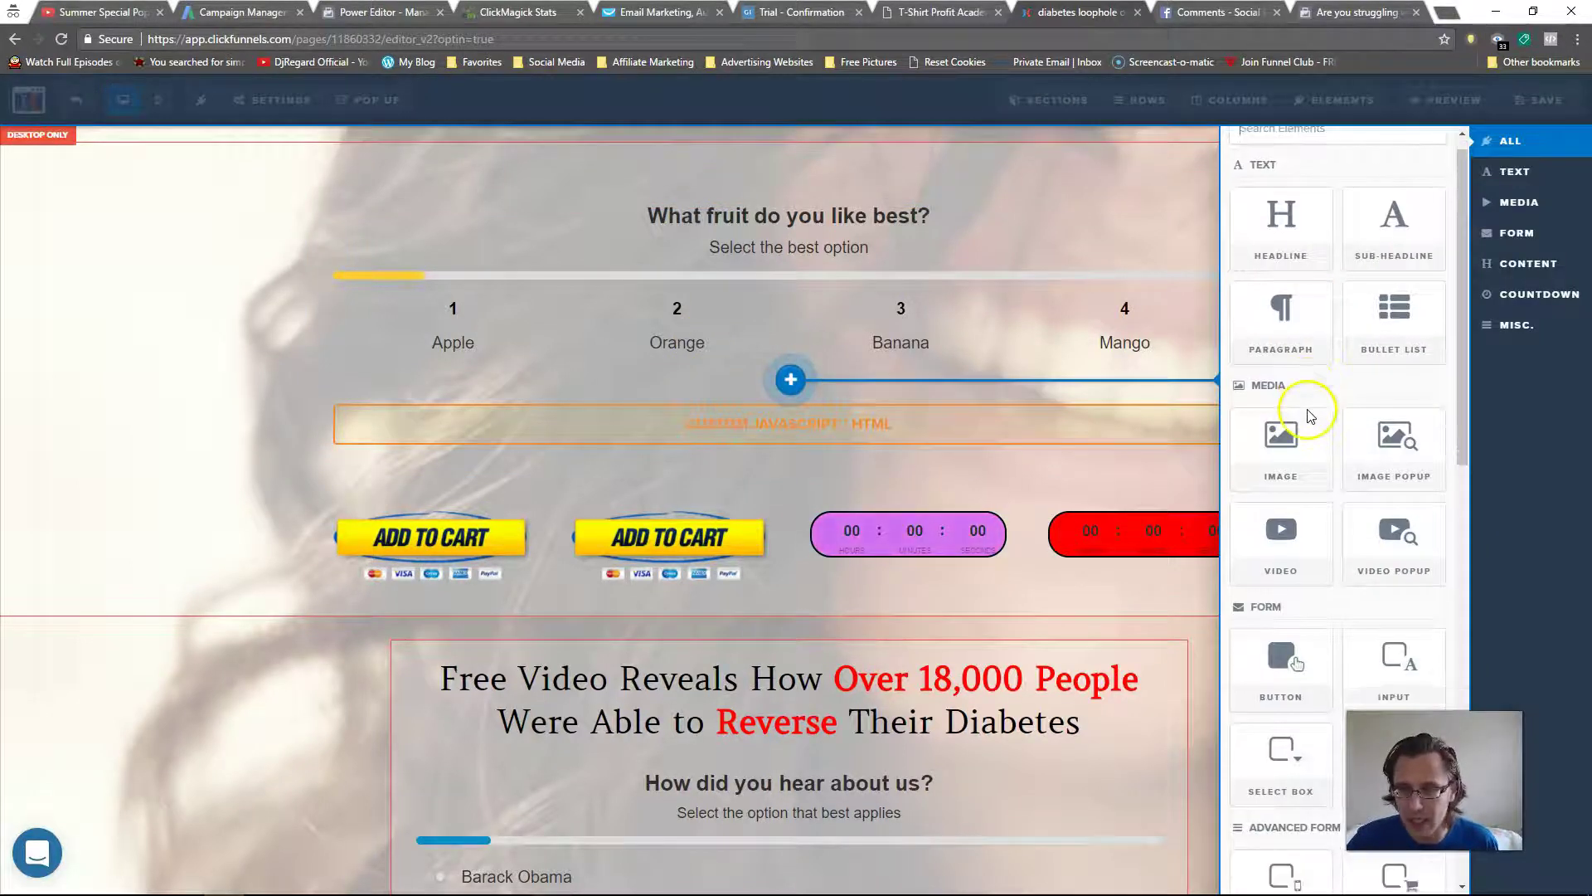
pyautogui.scroll(-10, 1308, 412)
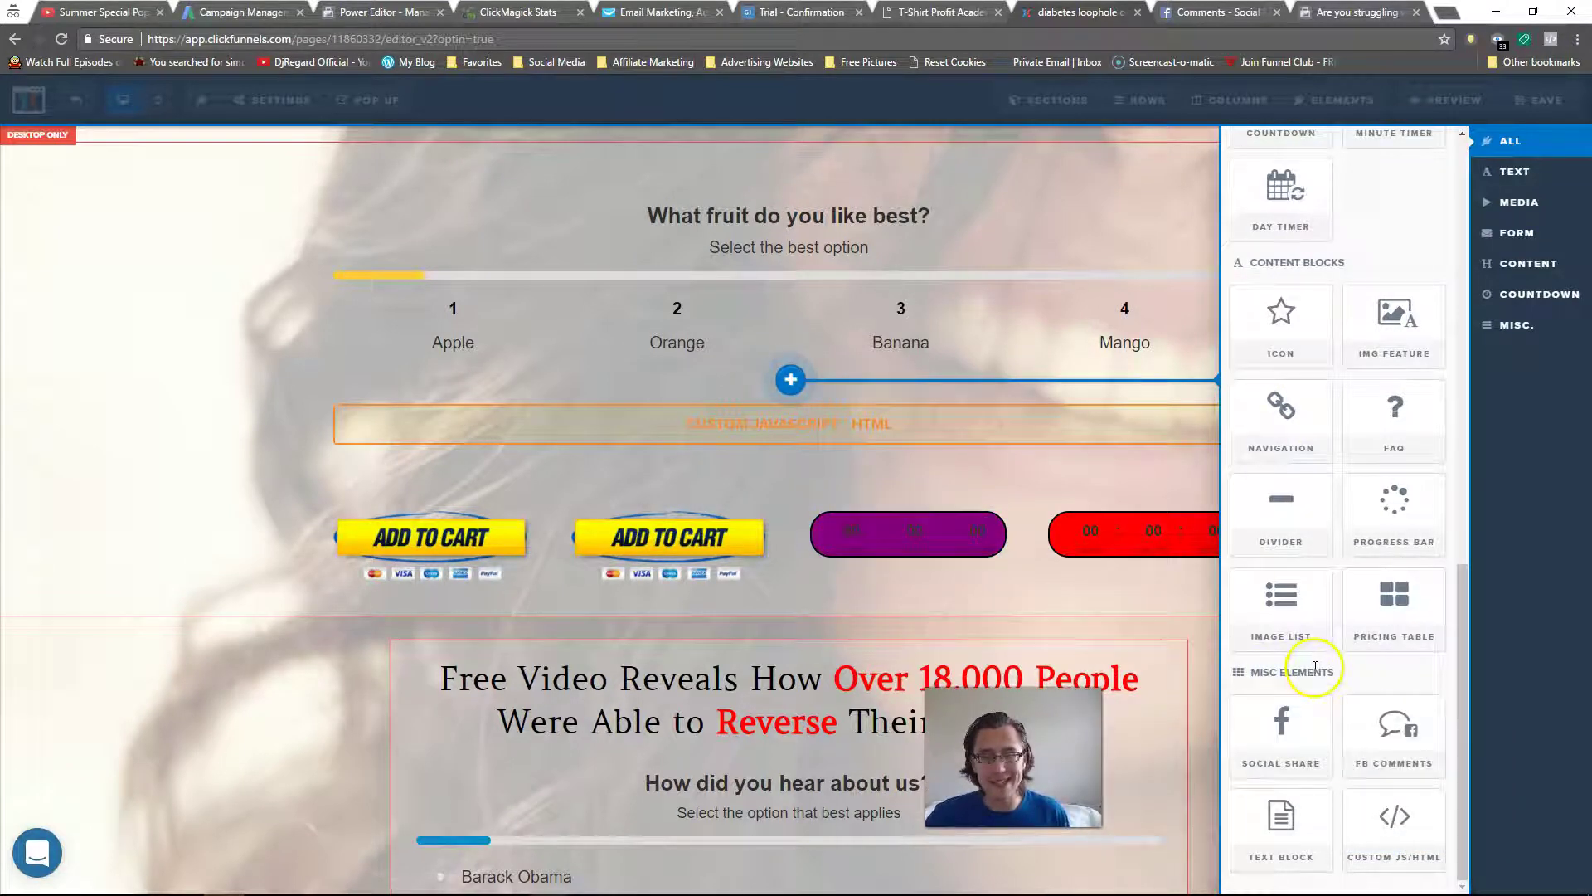
pyautogui.click(1359, 771)
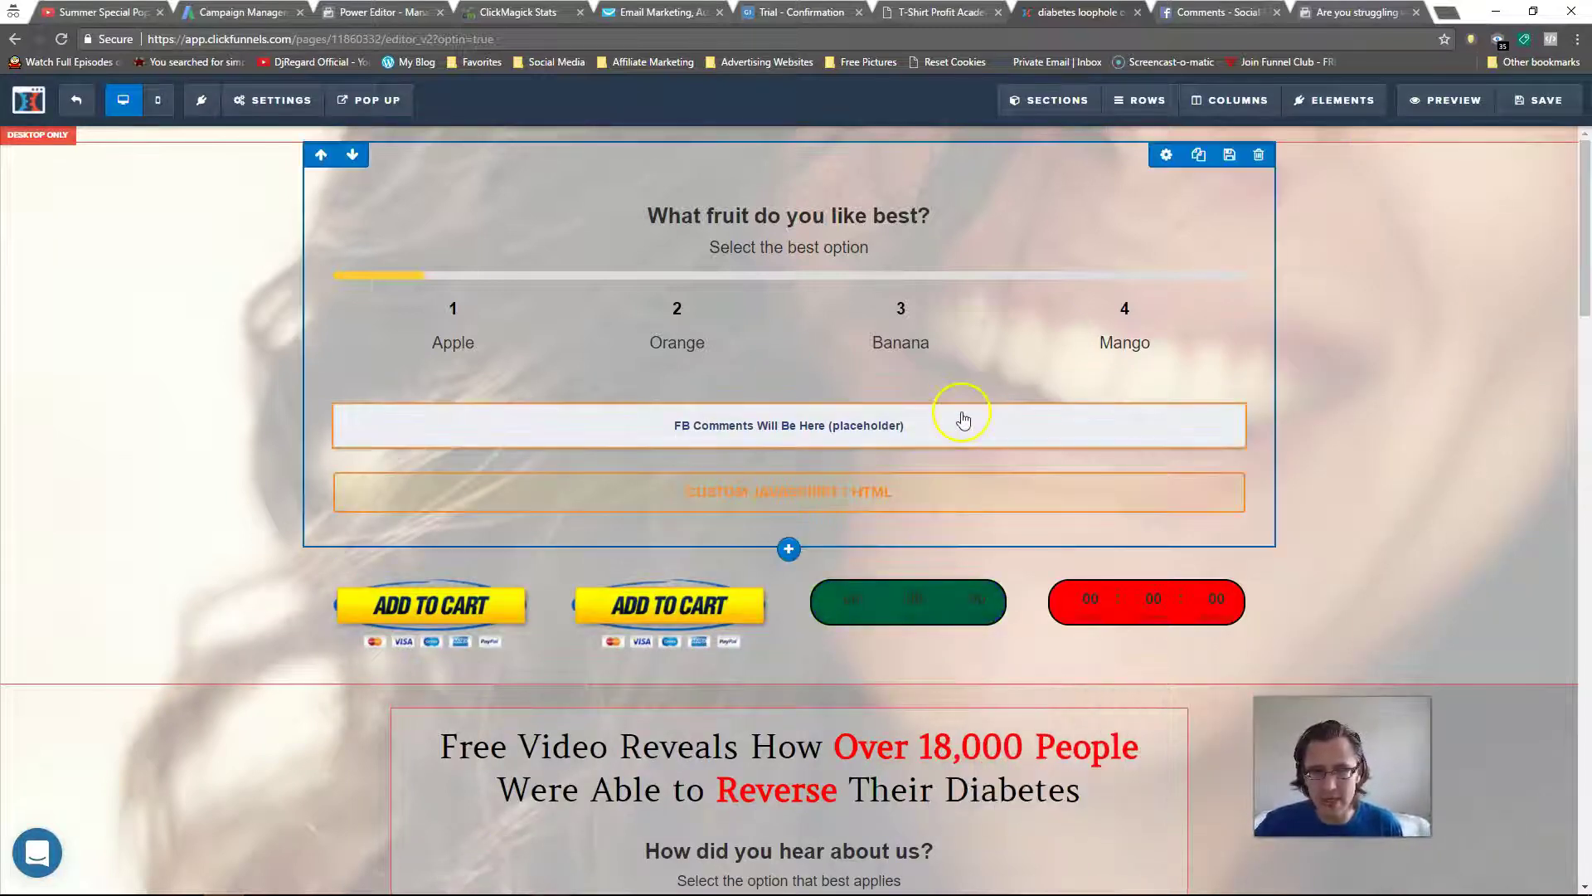
pyautogui.click(1173, 393)
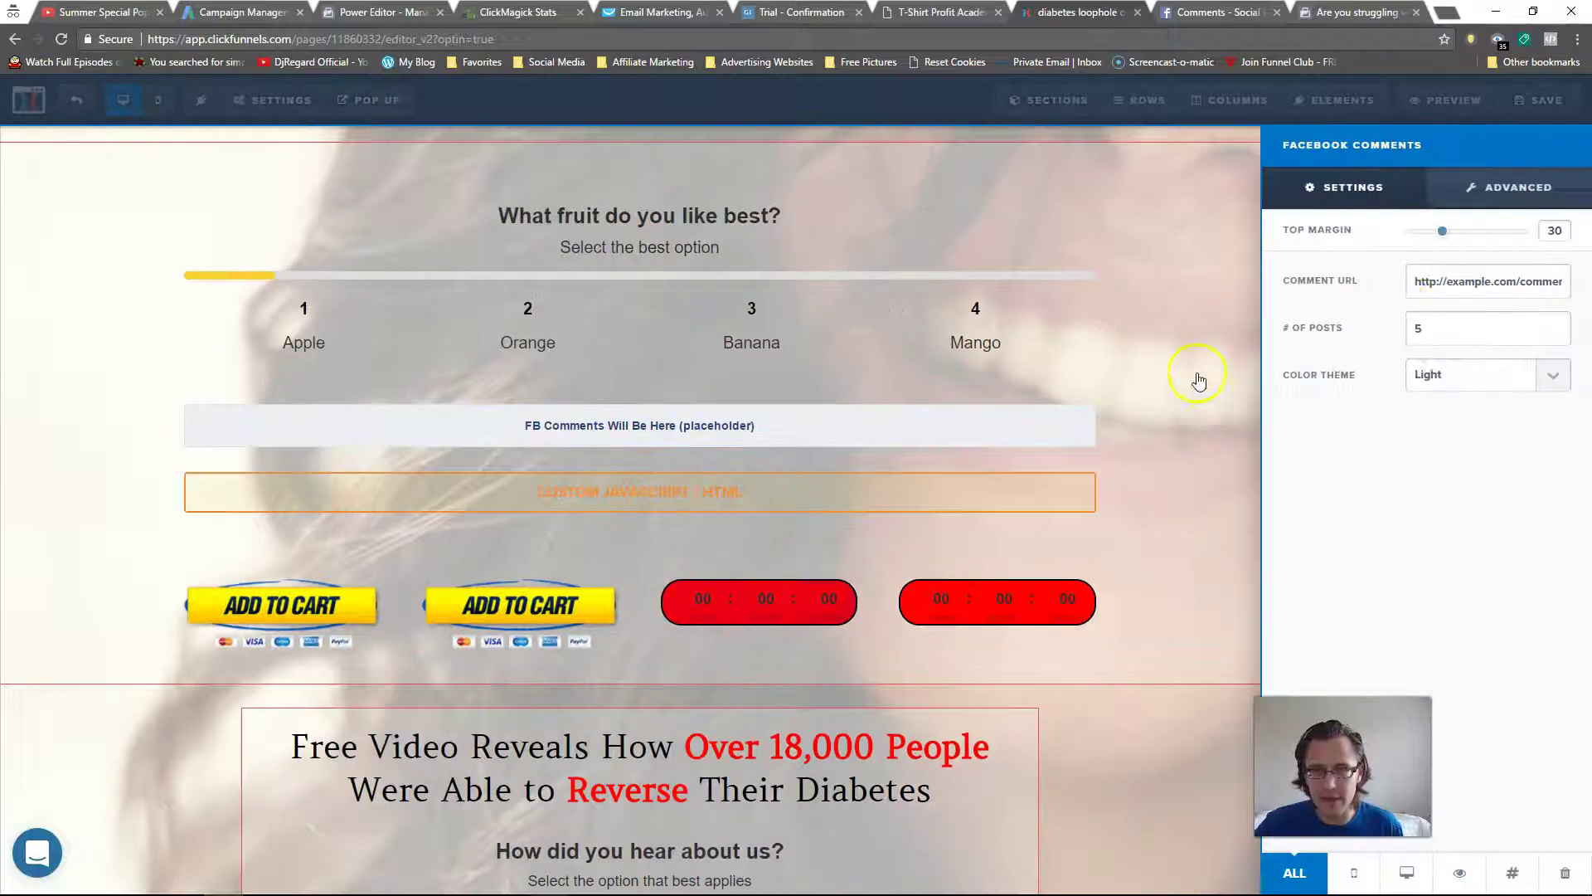
pyautogui.tripleClick(1427, 285)
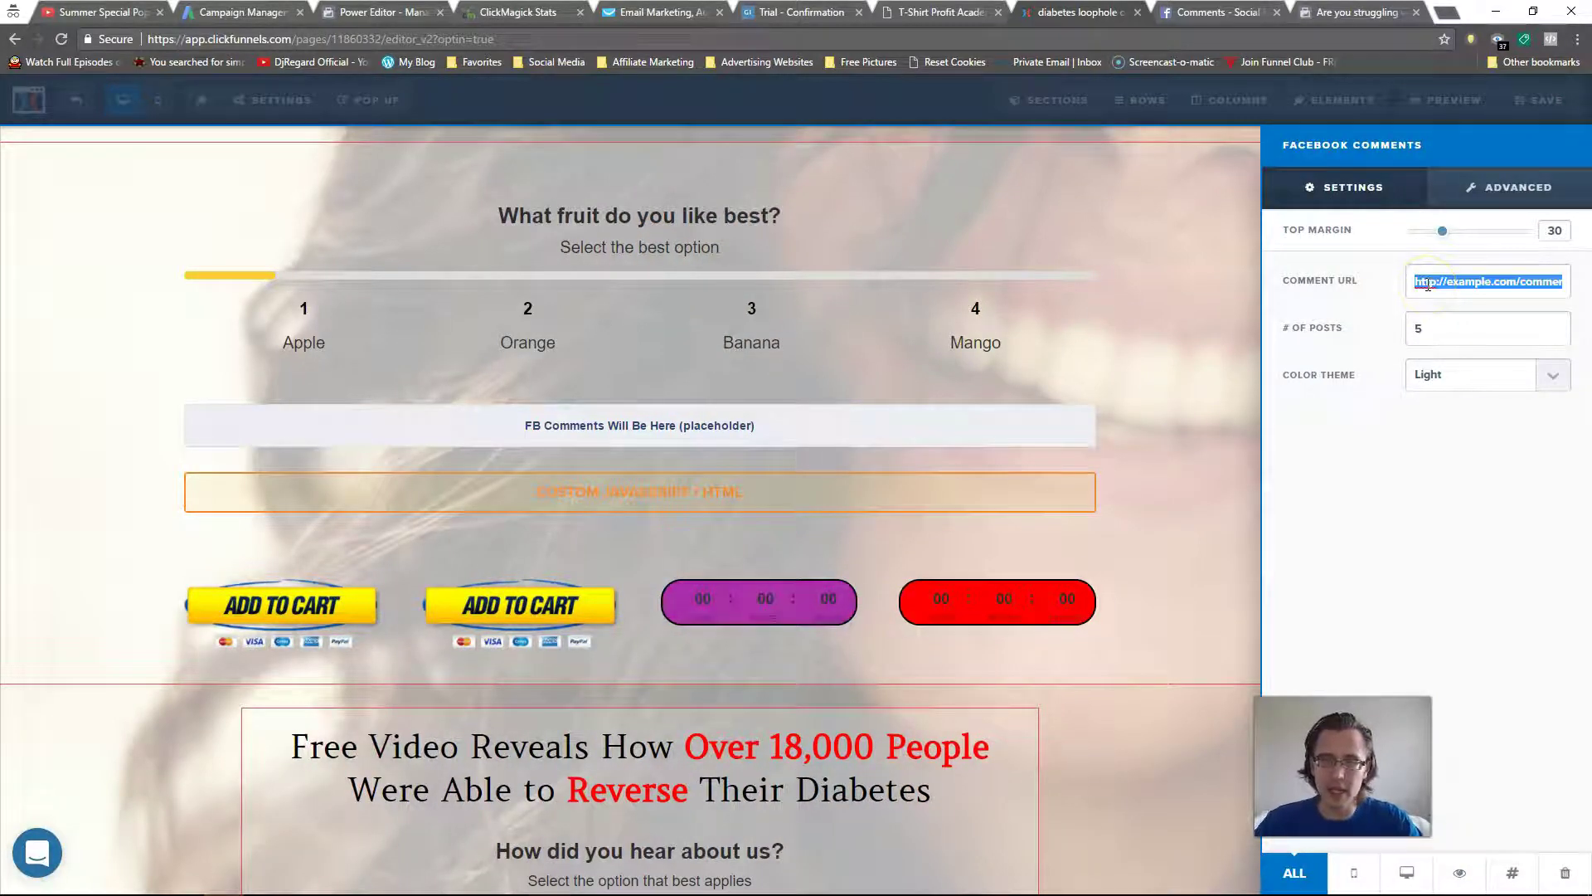
pyautogui.write('htt')
pyautogui.write('ps:/')
pyautogui.write('/amarke')
pyautogui.write('tingessentials.com')
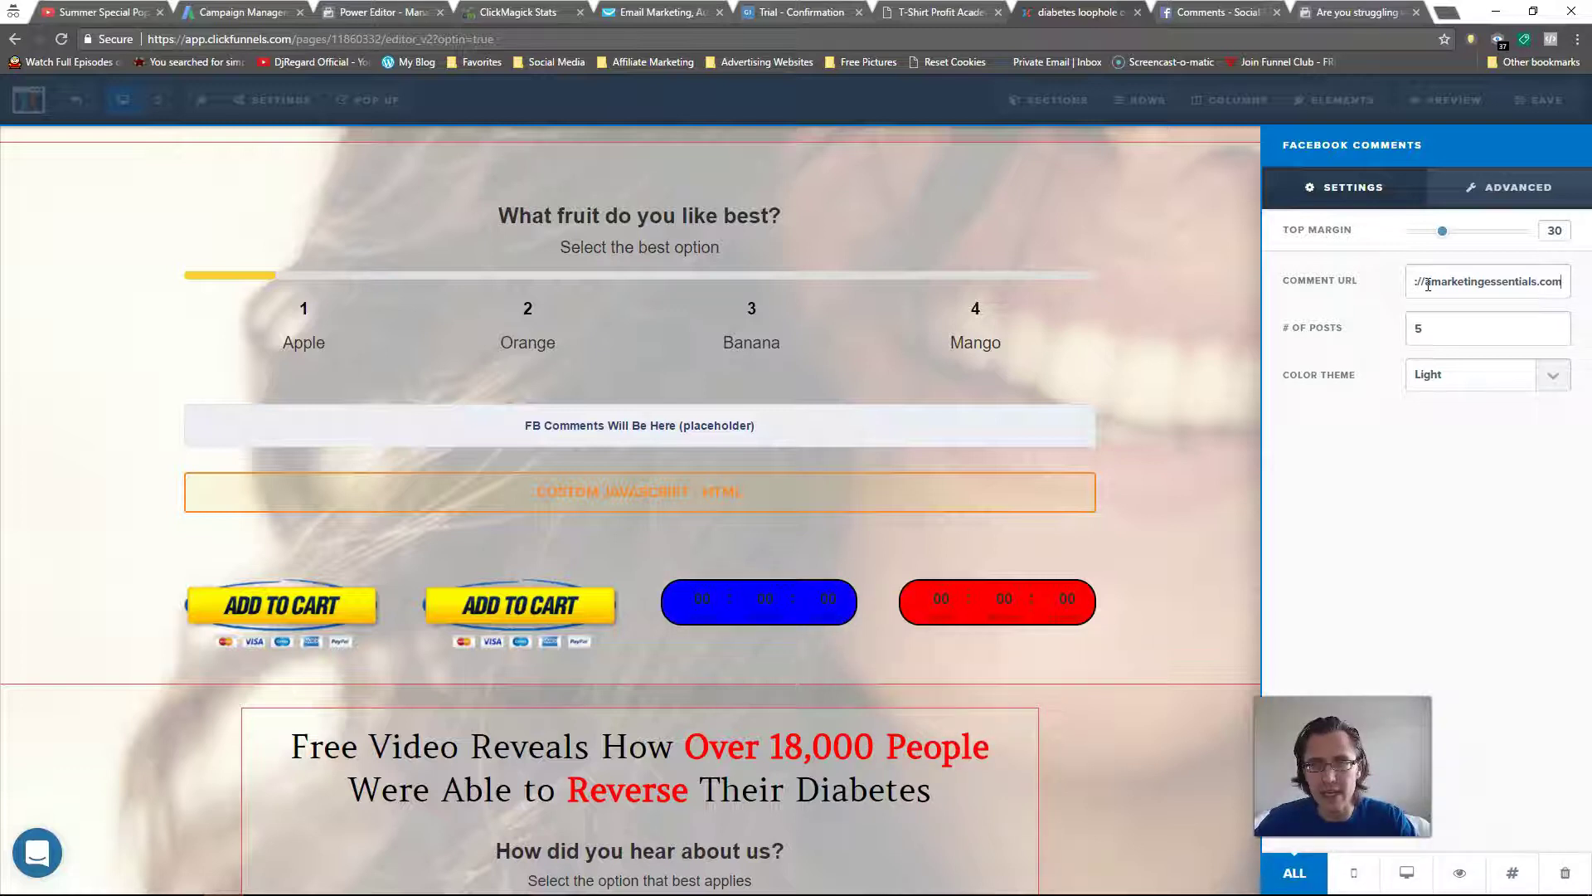
pyautogui.click(1059, 341)
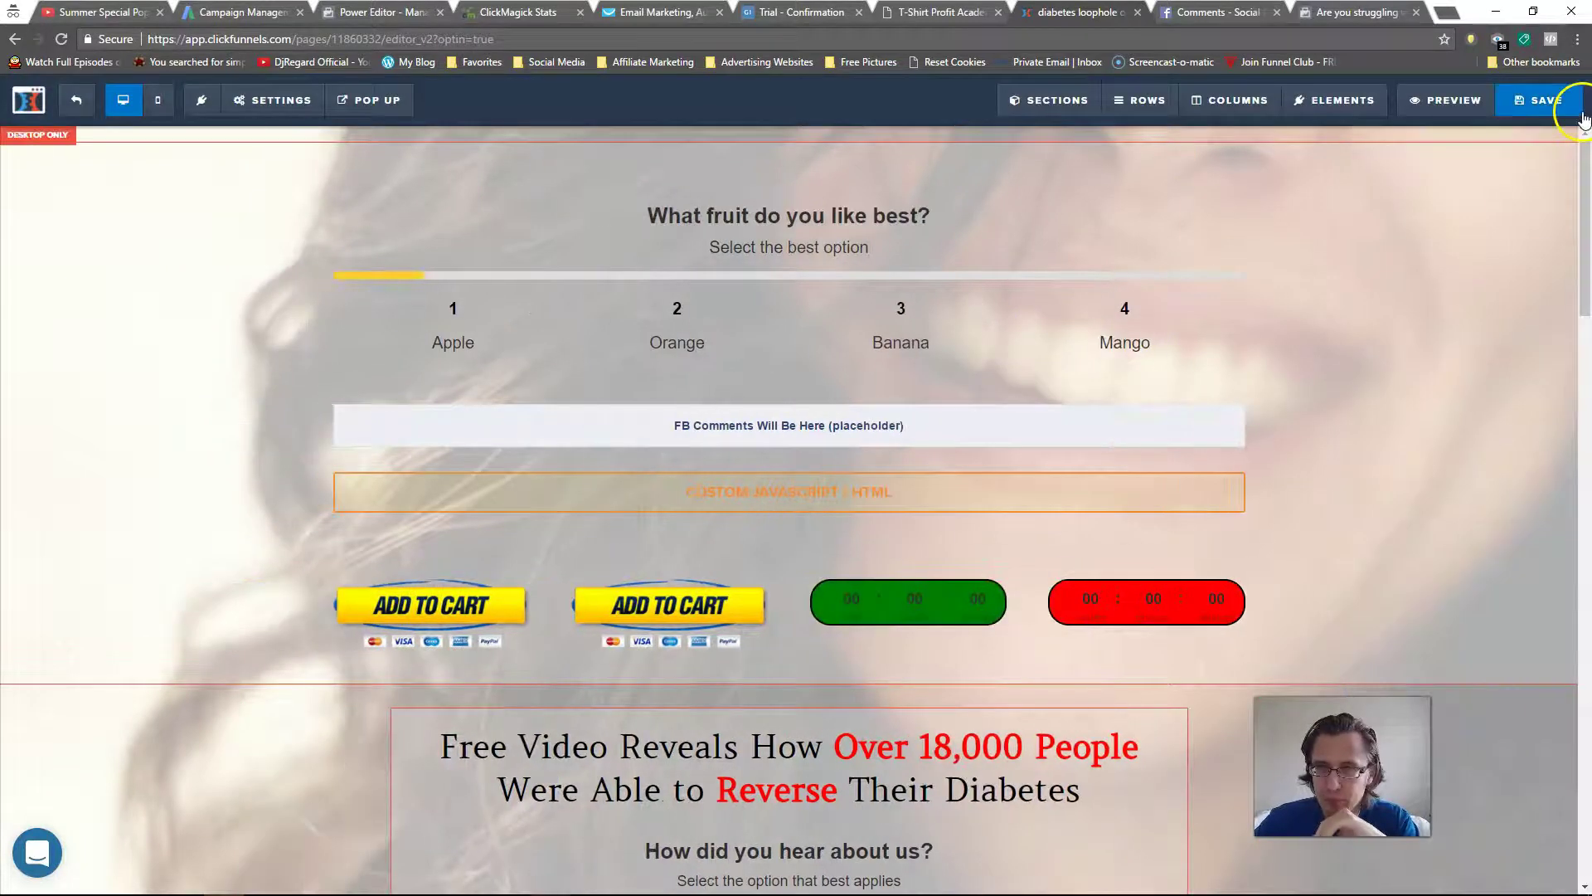
# - Save the page, preview the Facebook comments box, and return to the editor
pyautogui.click(1547, 101)
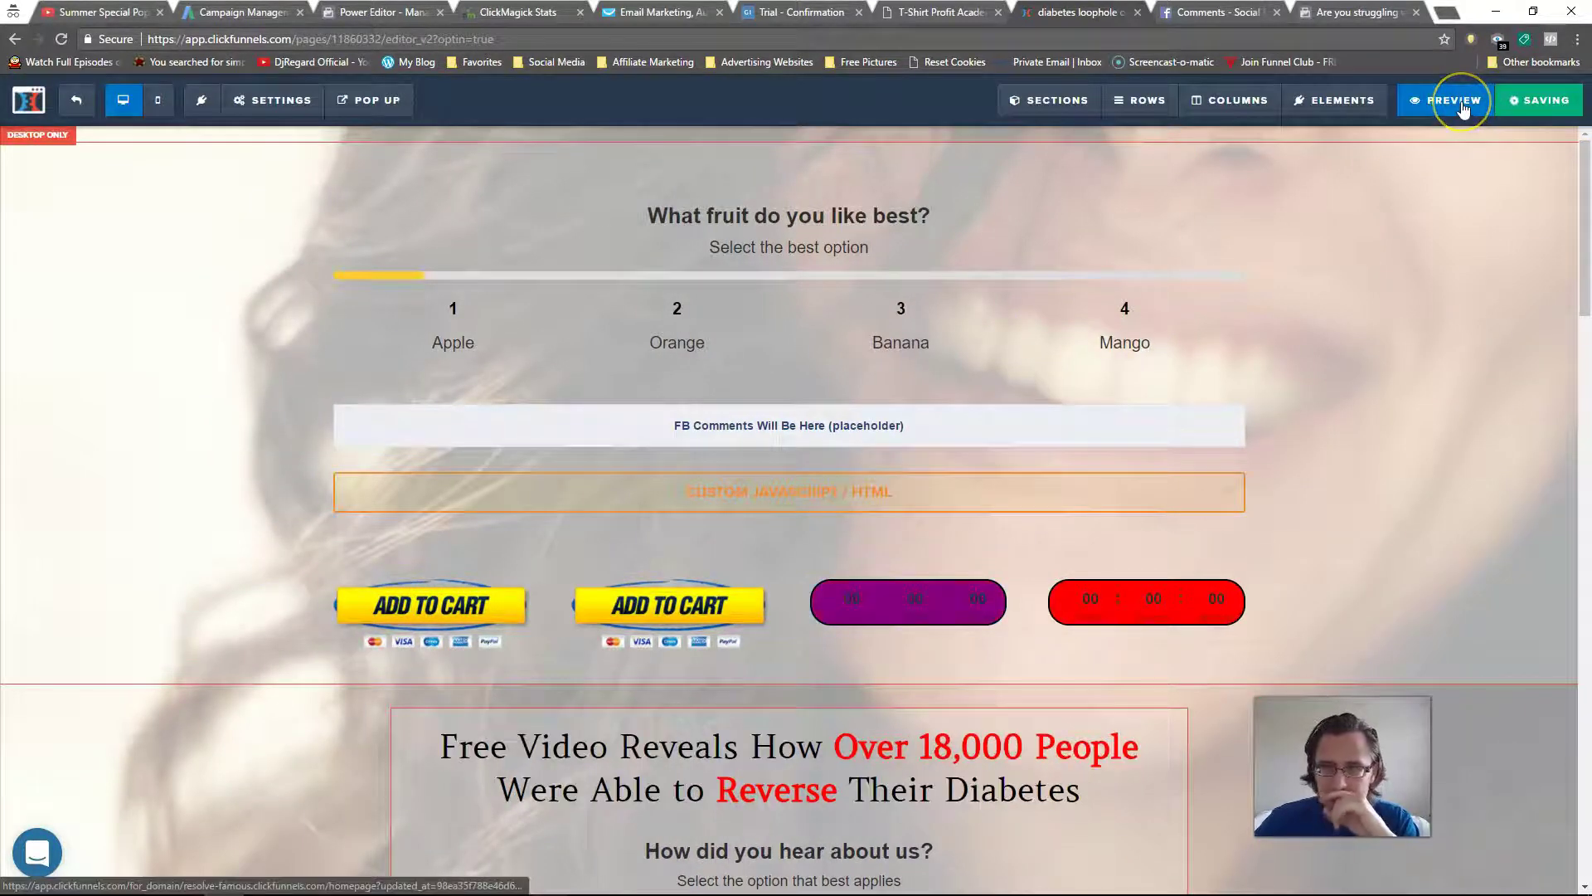
pyautogui.click(1463, 109)
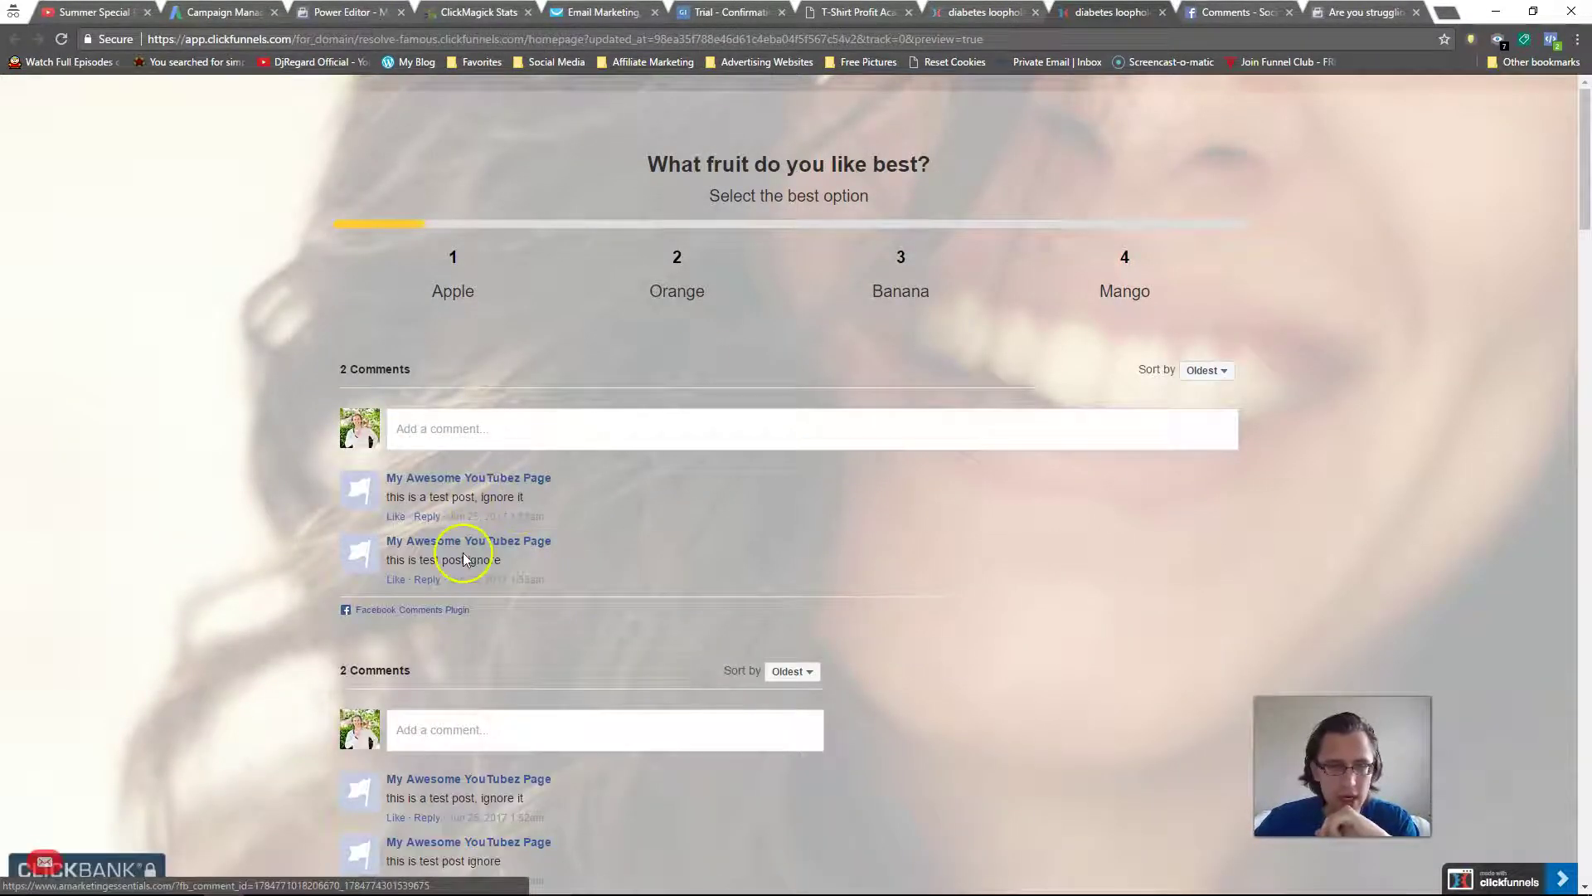
pyautogui.click(964, 13)
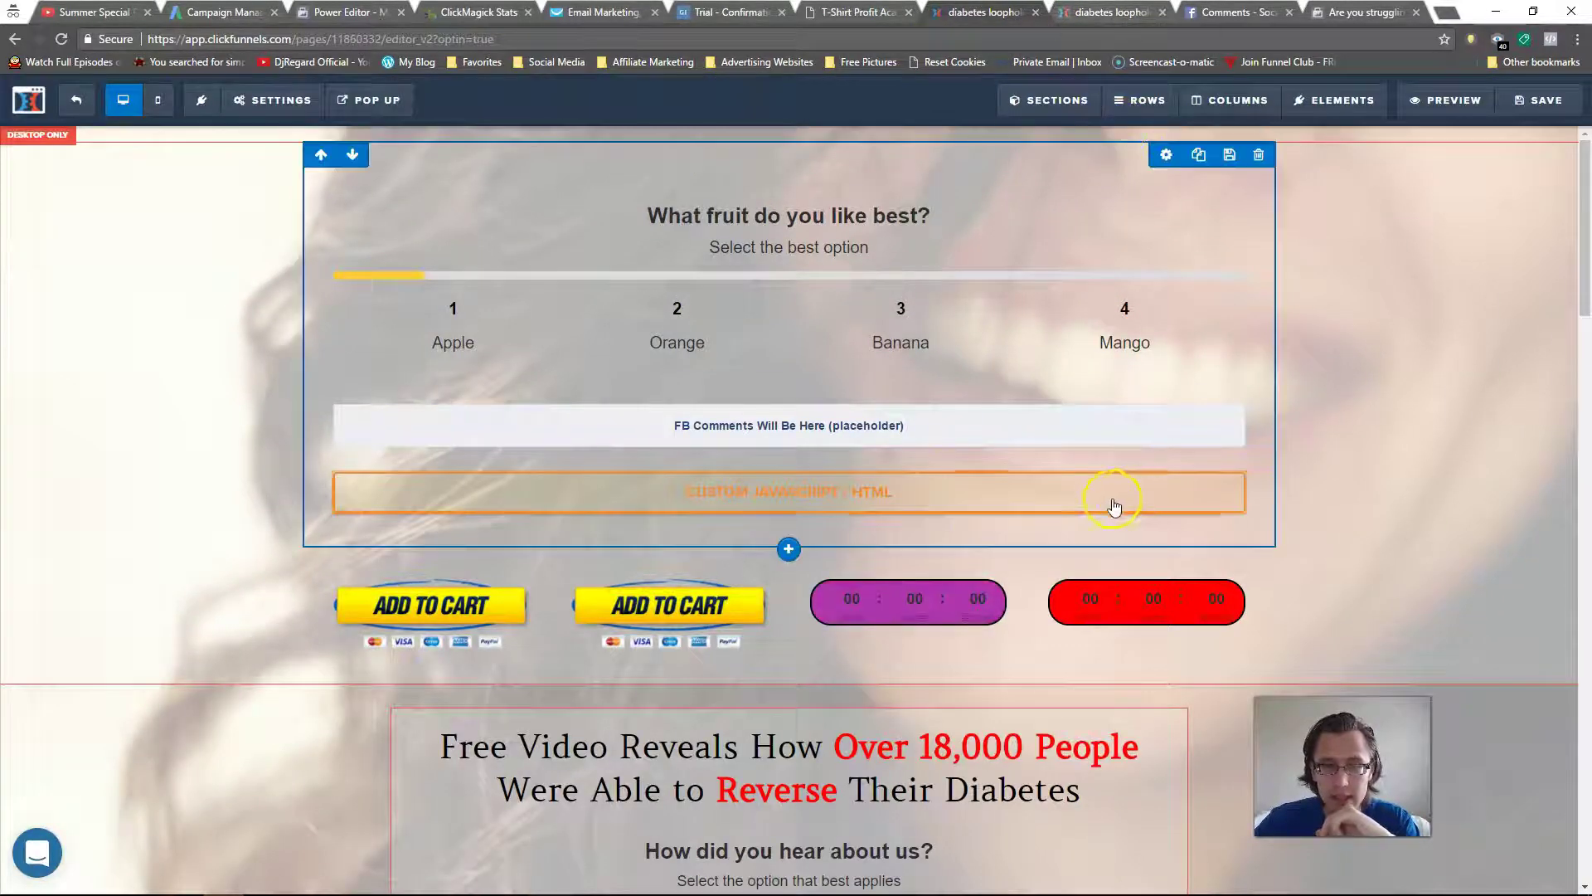
# - Check the live comments in the preview, then delete the Custom JS/HTML block
pyautogui.click(1107, 13)
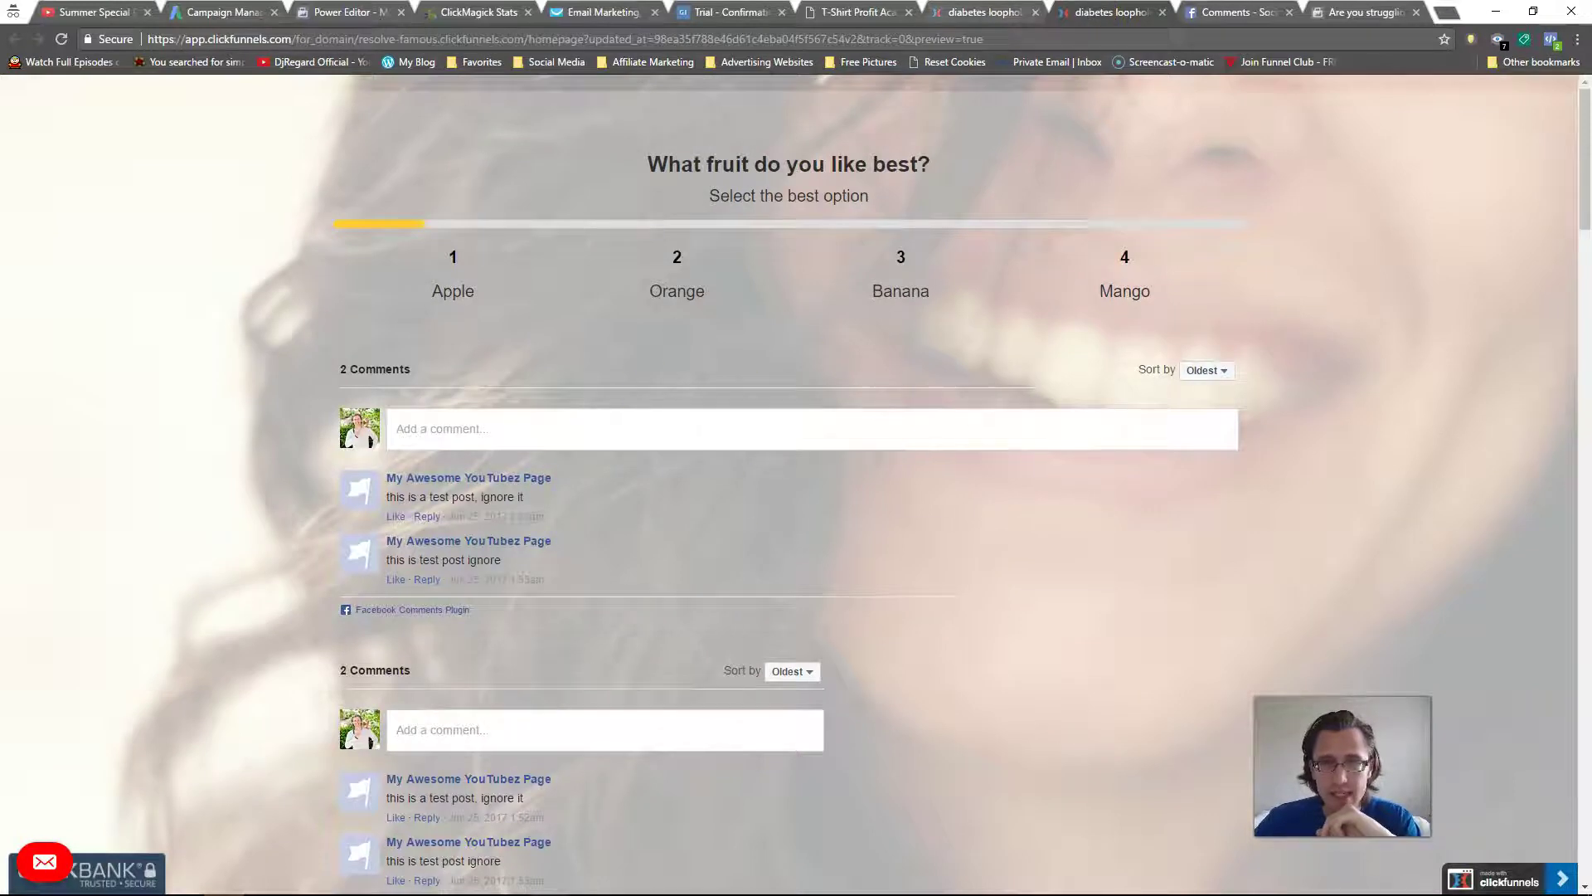
pyautogui.click(986, 12)
pyautogui.click(1226, 464)
pyautogui.click(861, 133)
# - Save the page and replace the outdated preview with a fresh one
pyautogui.click(1550, 98)
pyautogui.click(1162, 13)
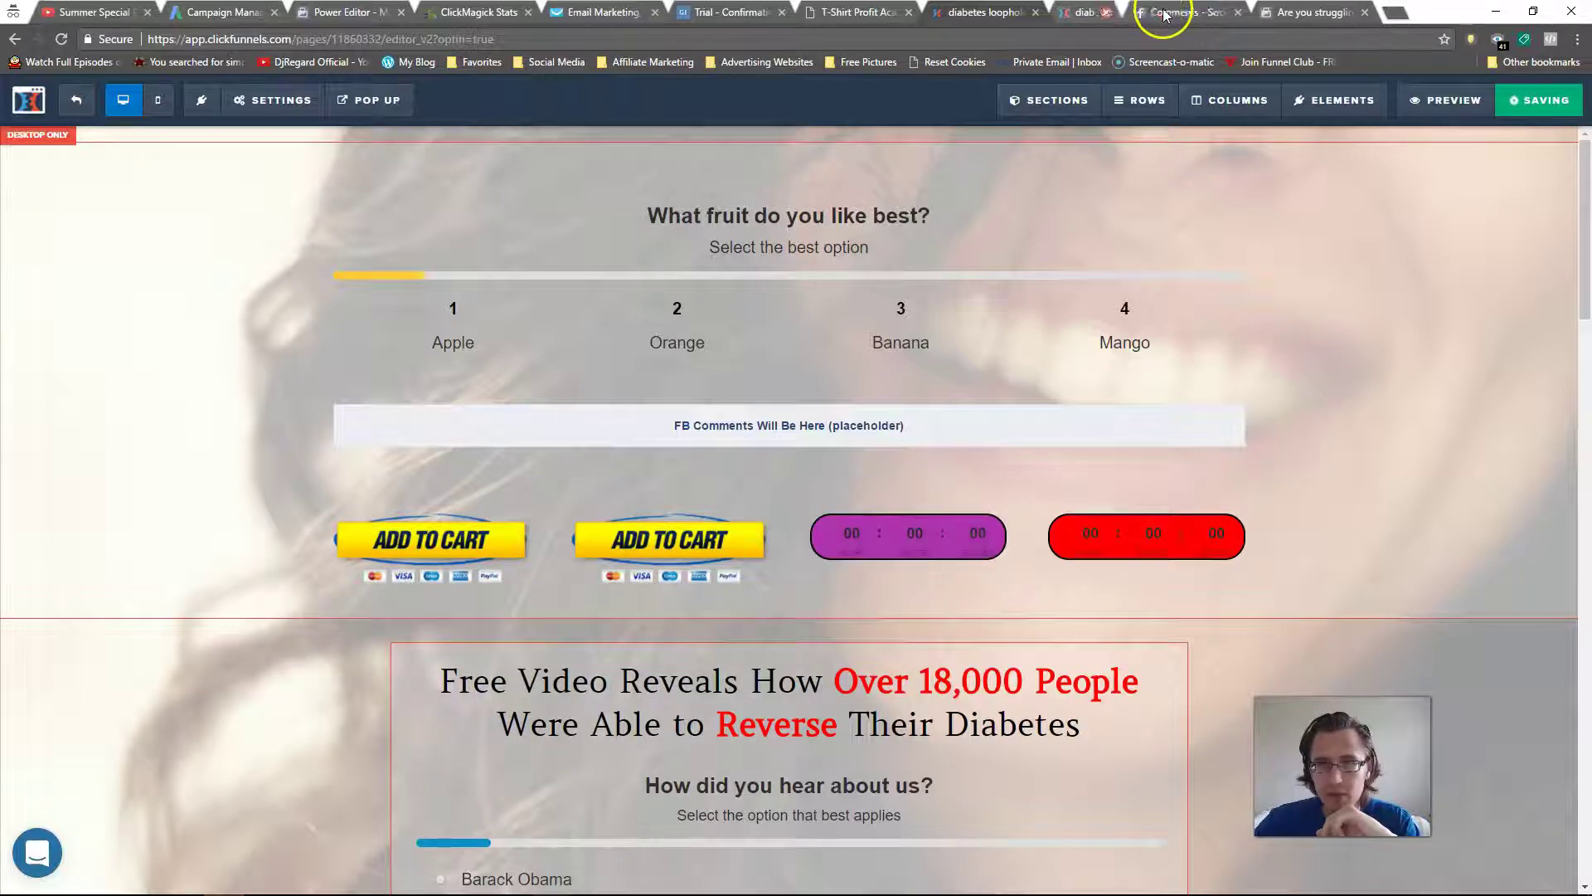
pyautogui.click(1472, 103)
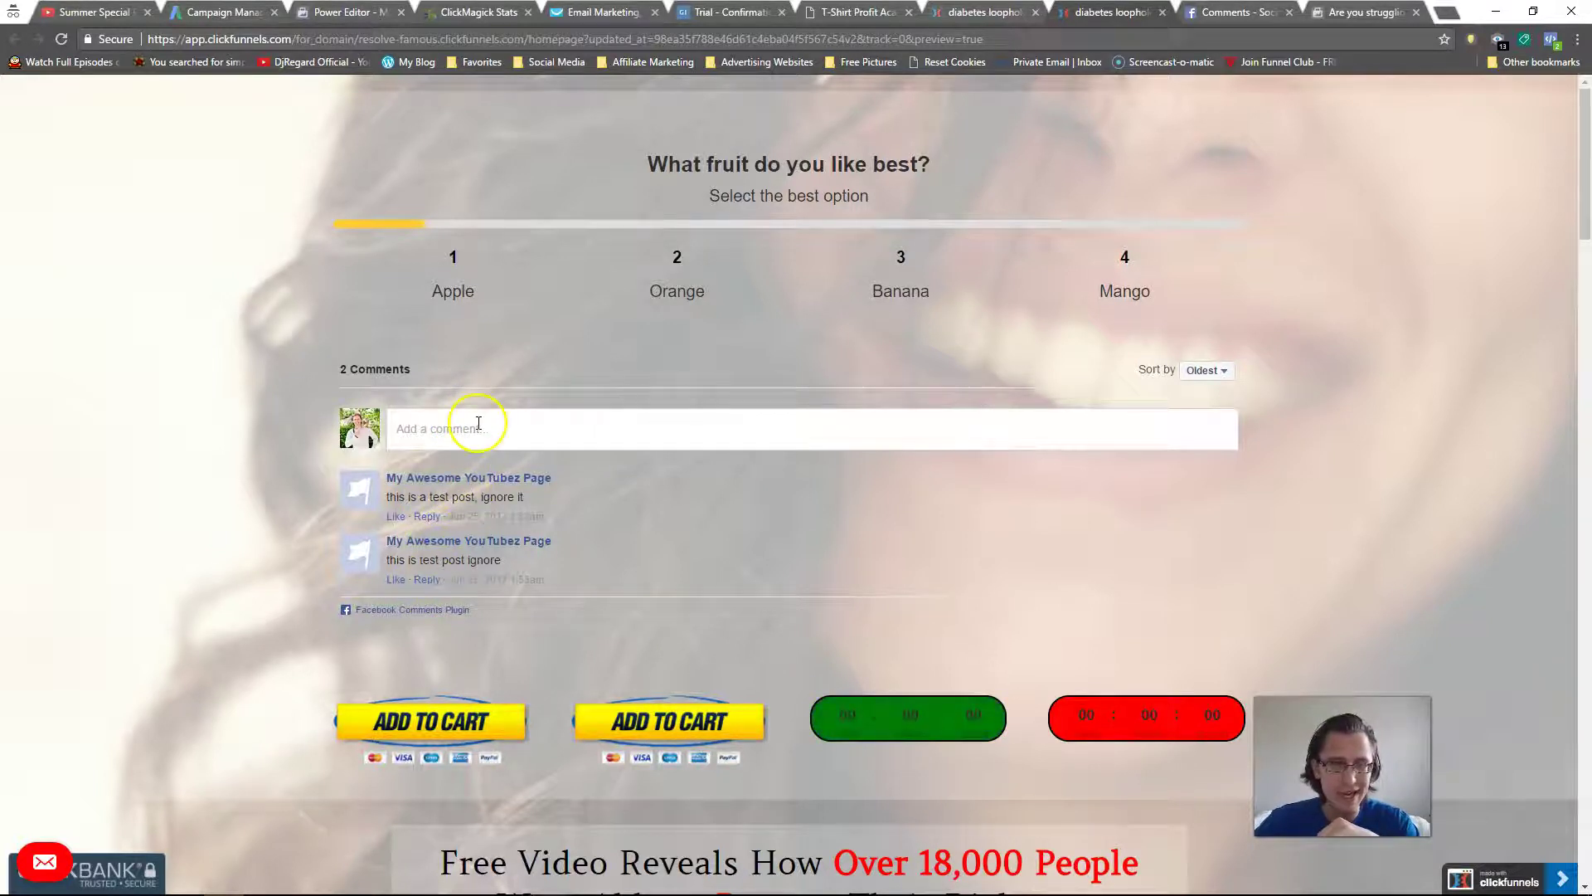
# - Reopen the FB Comments settings and select the domain in the Comment URL
pyautogui.click(866, 11)
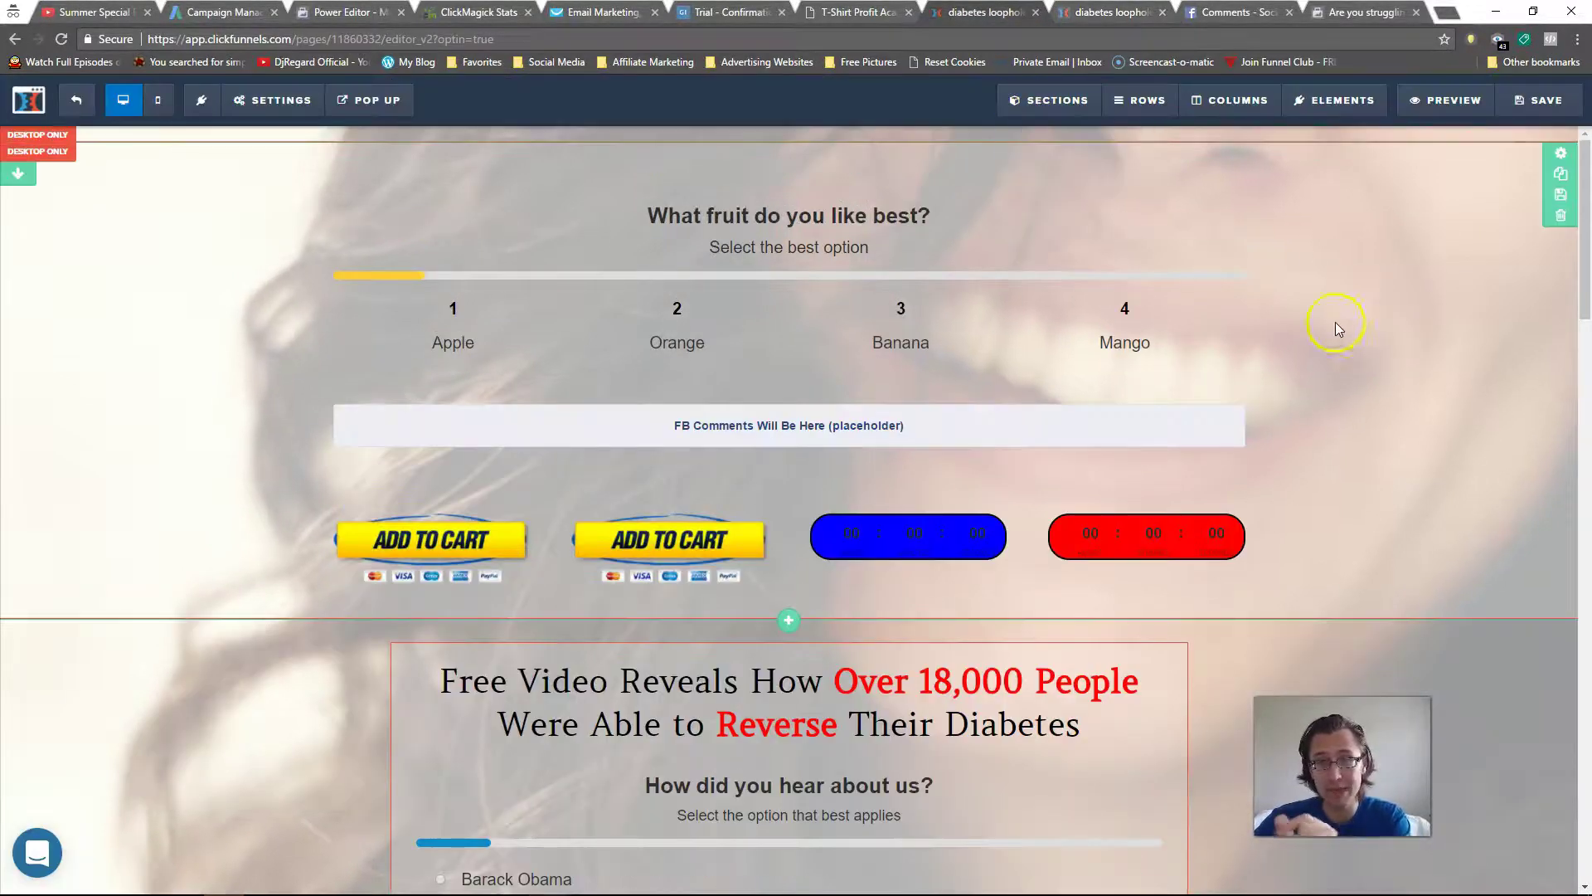
pyautogui.click(1169, 391)
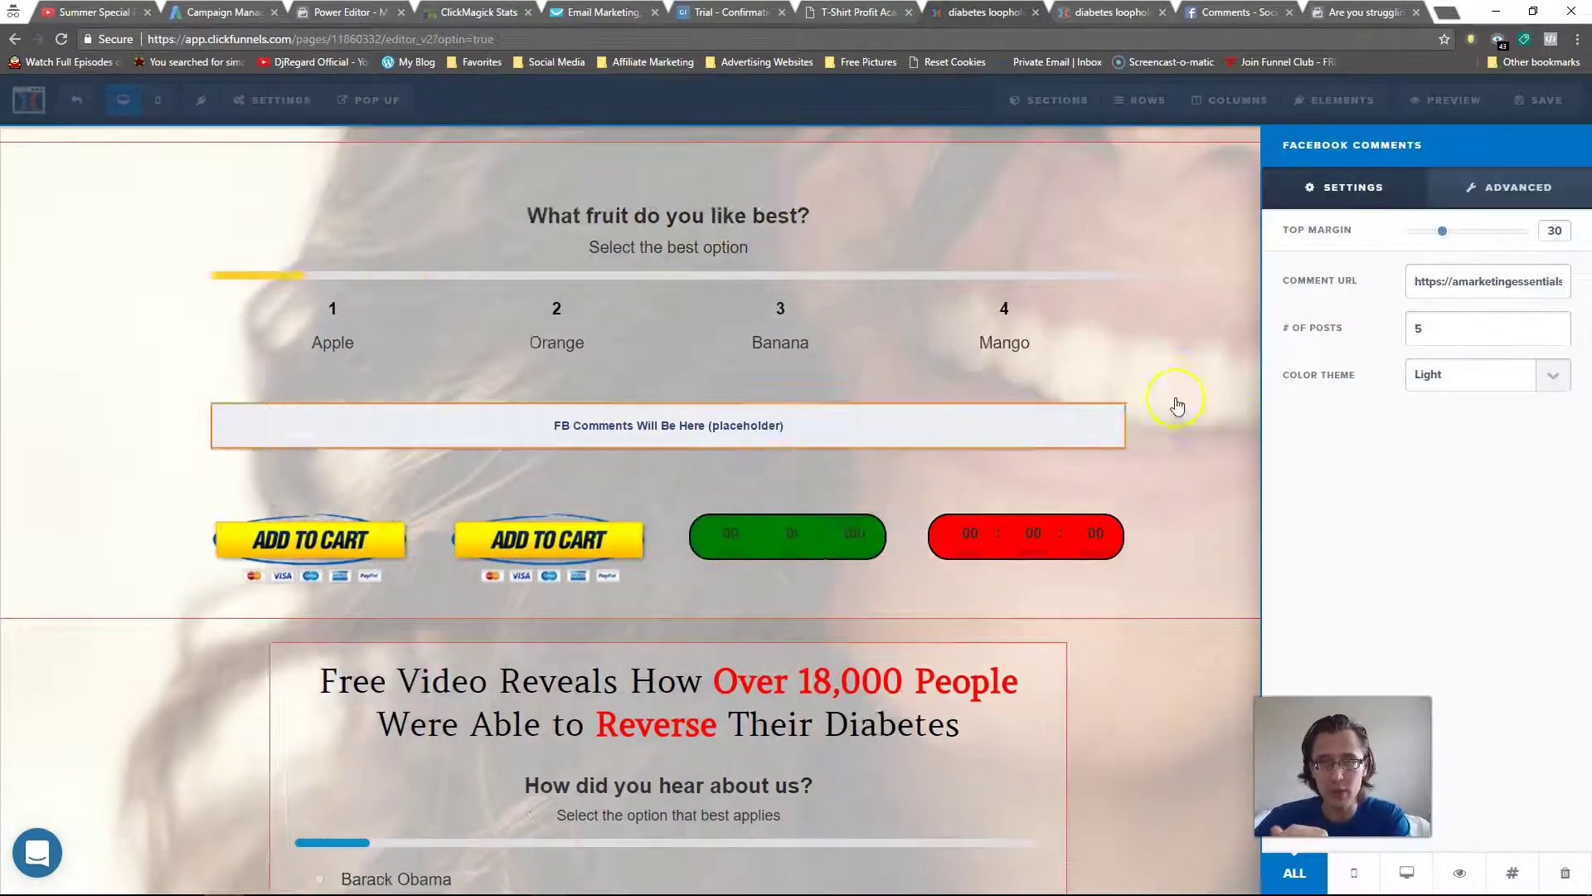
pyautogui.doubleClick(1462, 285)
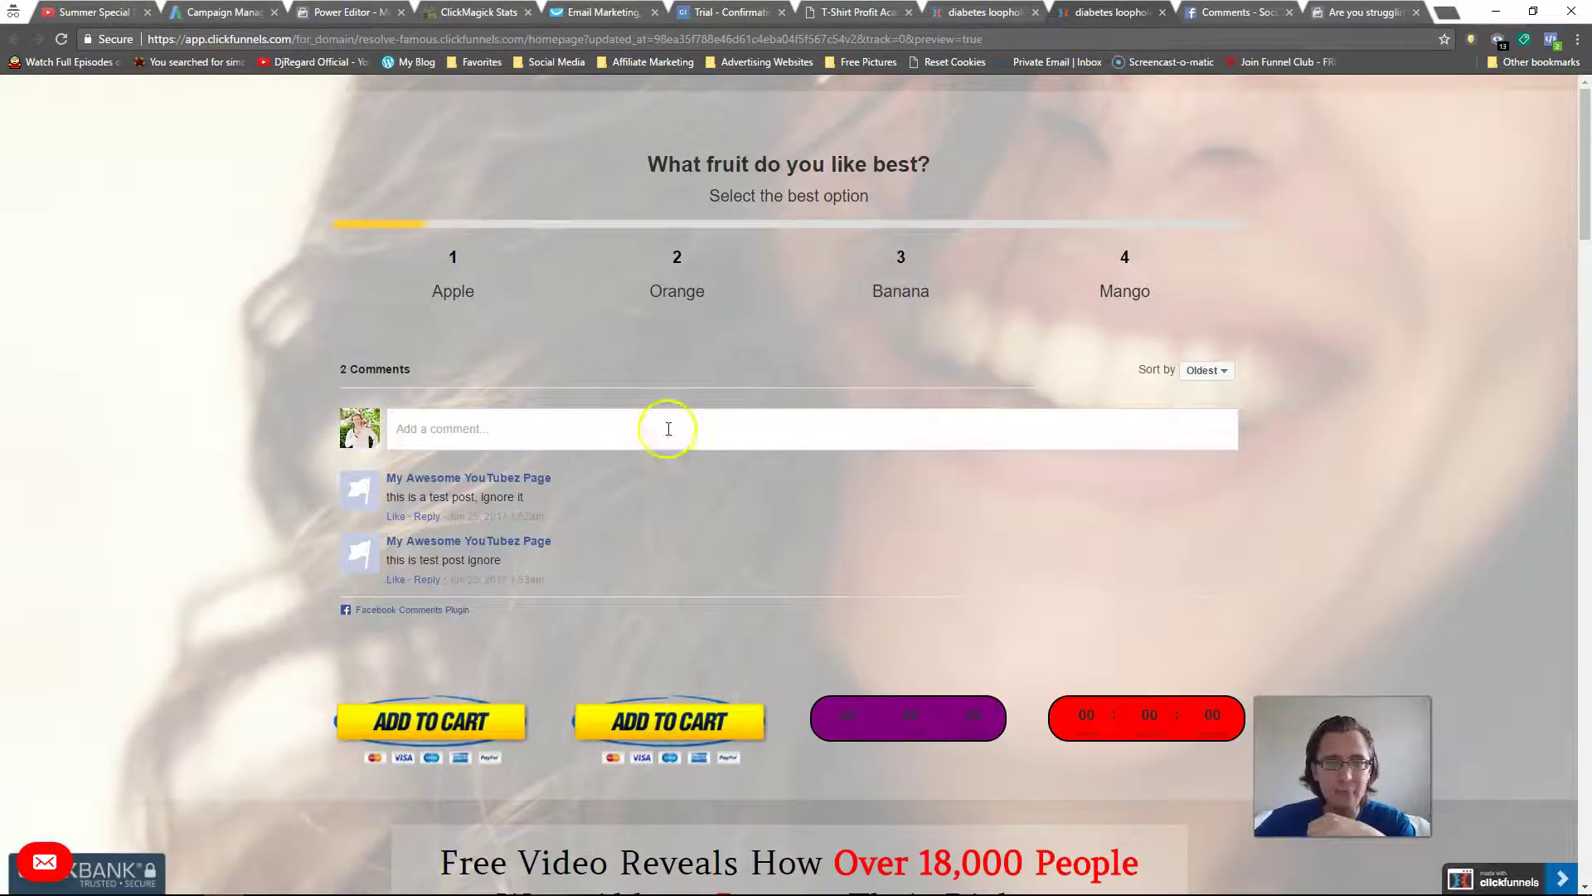
# - Type the test comment 'asdf' into the preview's comment box
pyautogui.click(668, 428)
pyautogui.write('asdf')
pyautogui.click(477, 484)
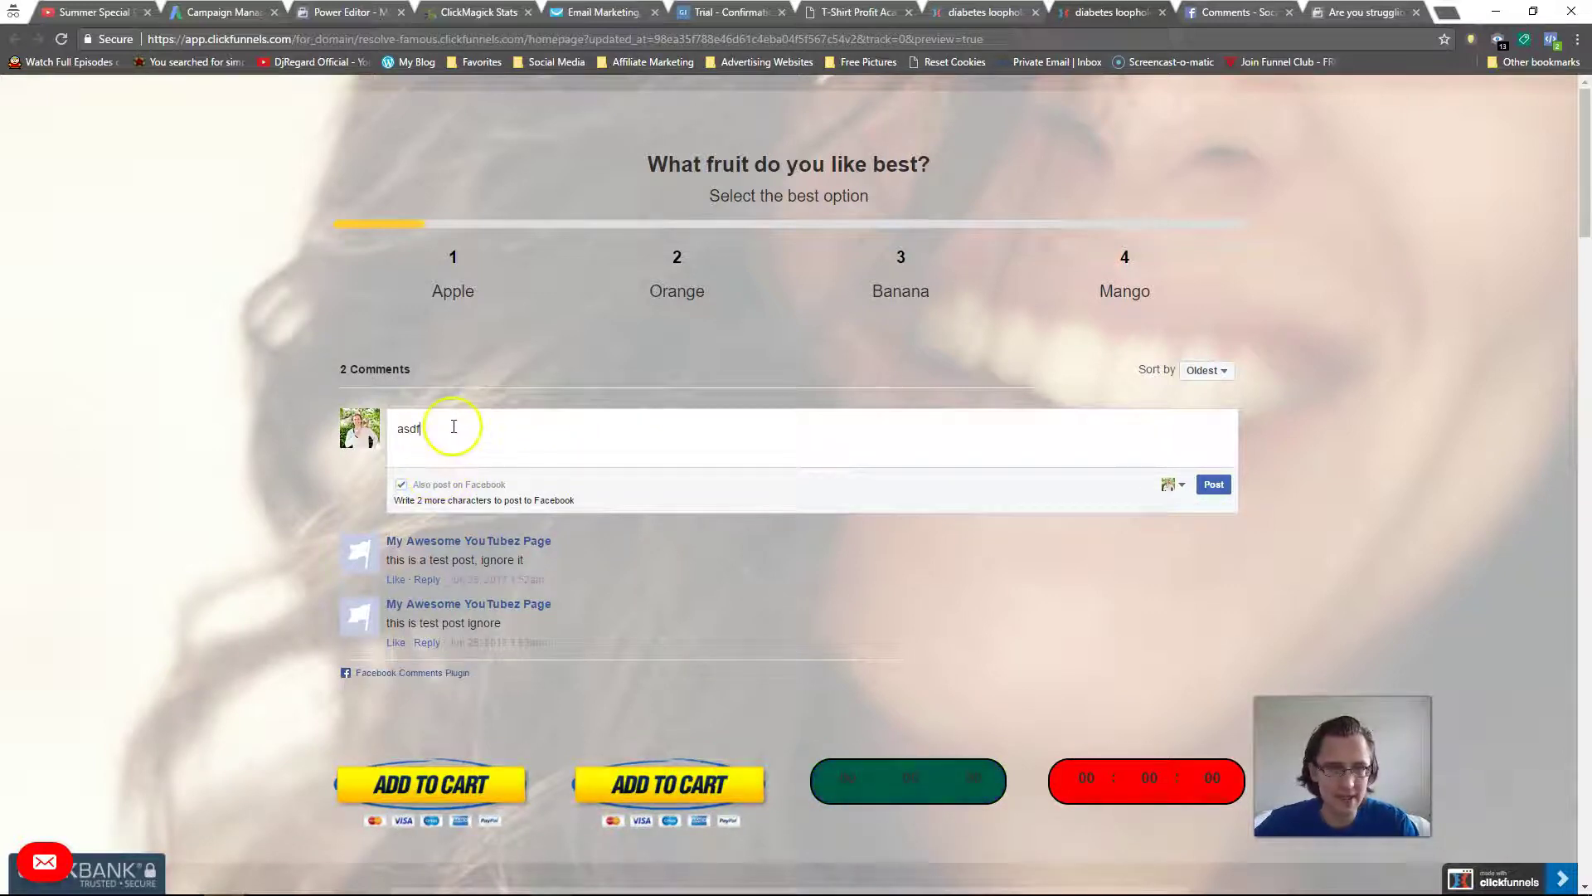
# - Replace the test text with 'Wow, this is amazing, guys, have you checked this out?' and select the Comment URL
pyautogui.press('BackSpace')
pyautogui.press('BackSpace')
pyautogui.press('BackSpace')
pyautogui.press('BackSpace')
pyautogui.write('Wow,')
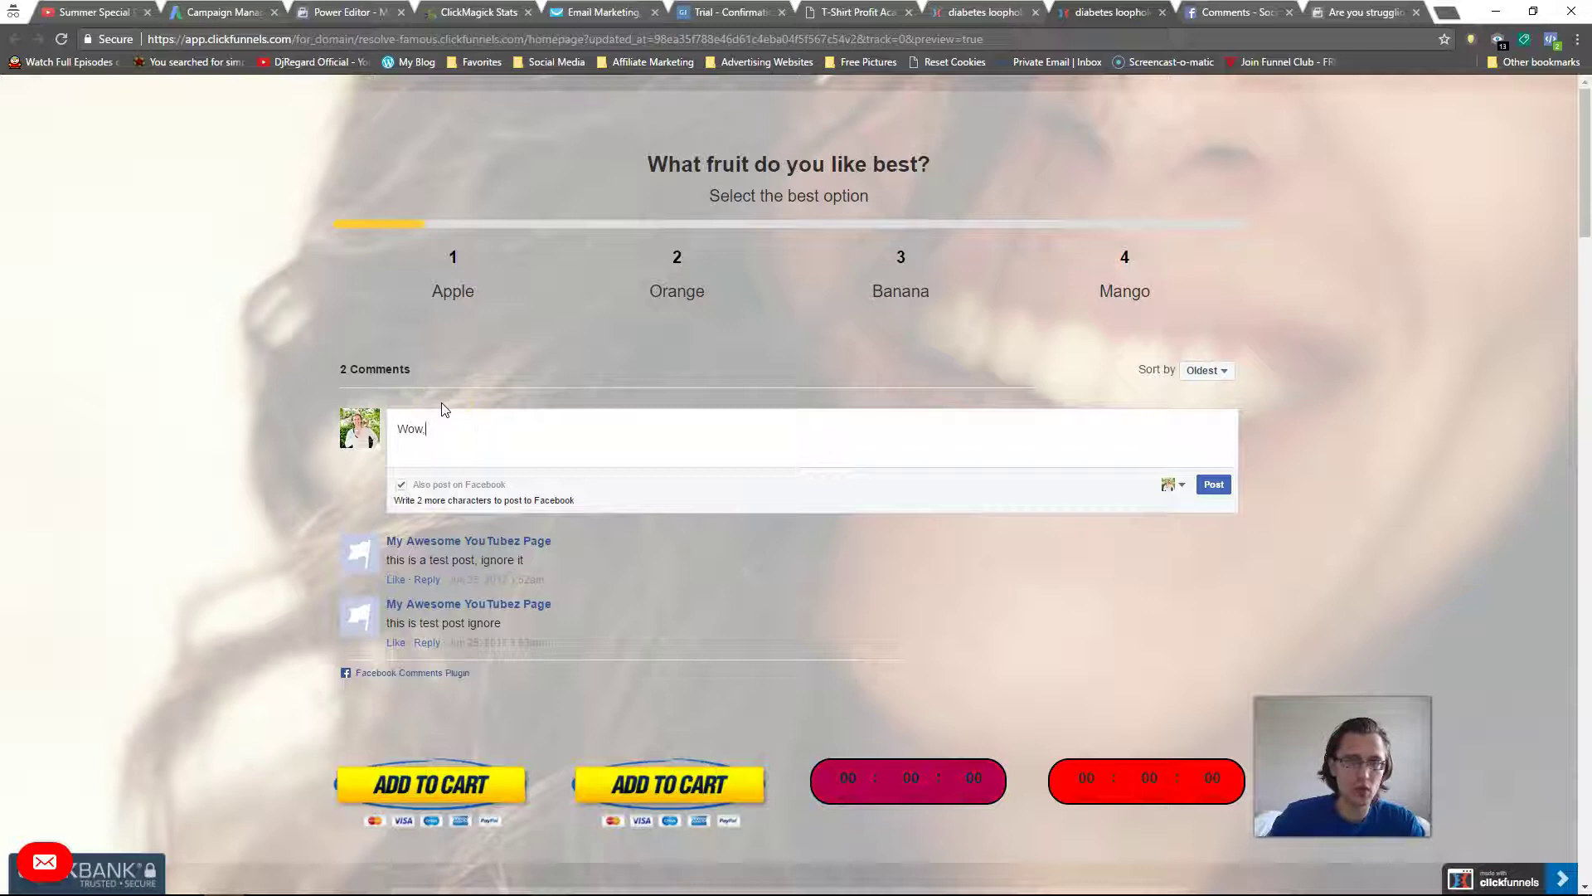
pyautogui.write(' this is amazing, ')
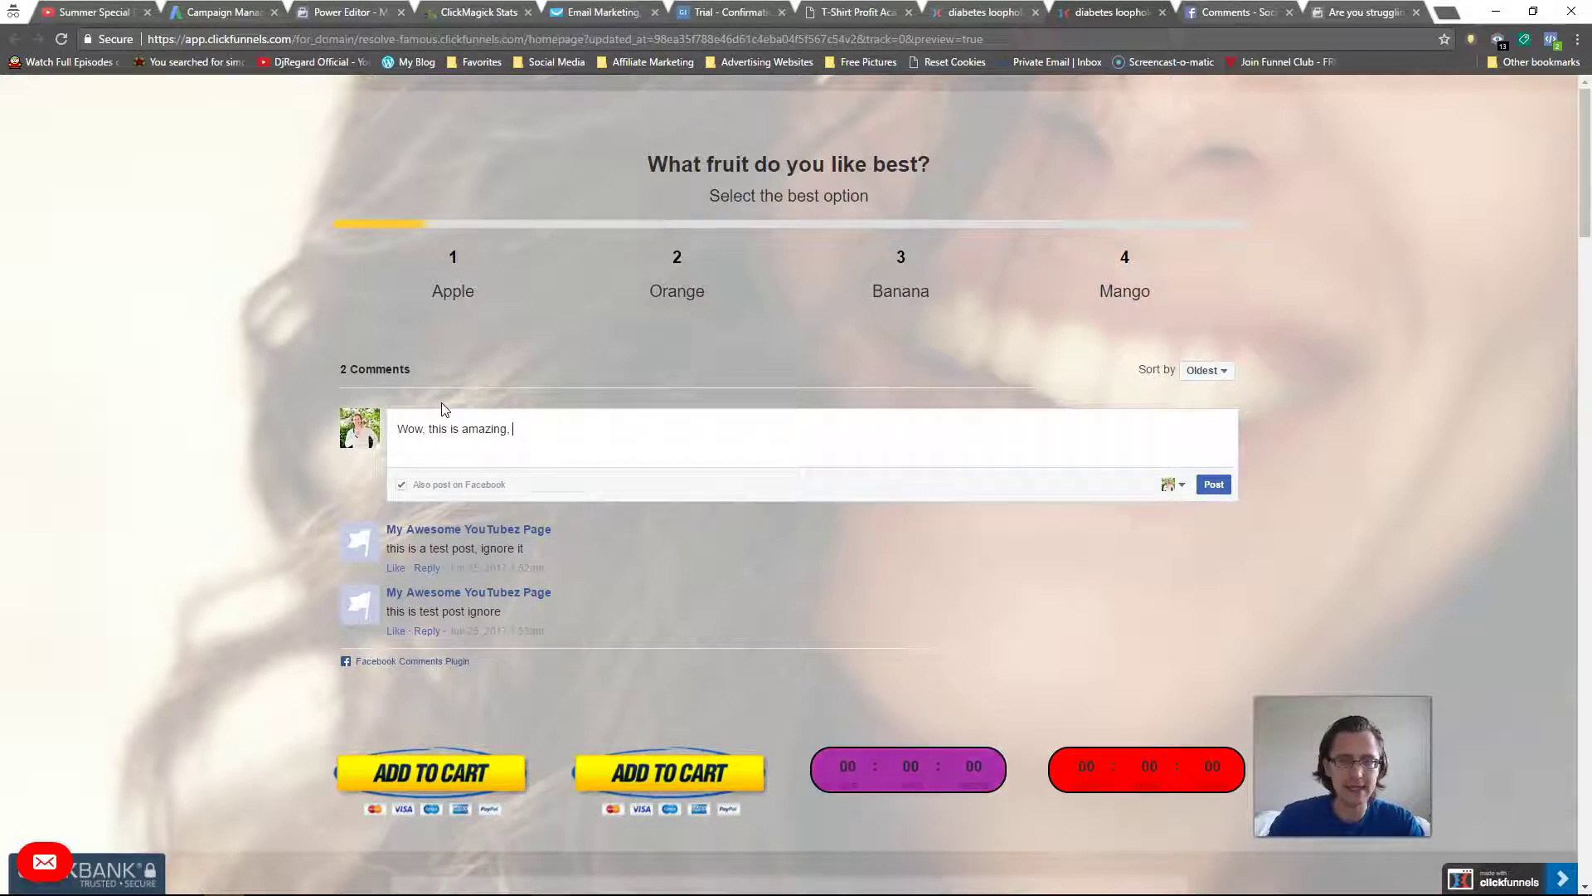
pyautogui.write('guys, have you checked this out?')
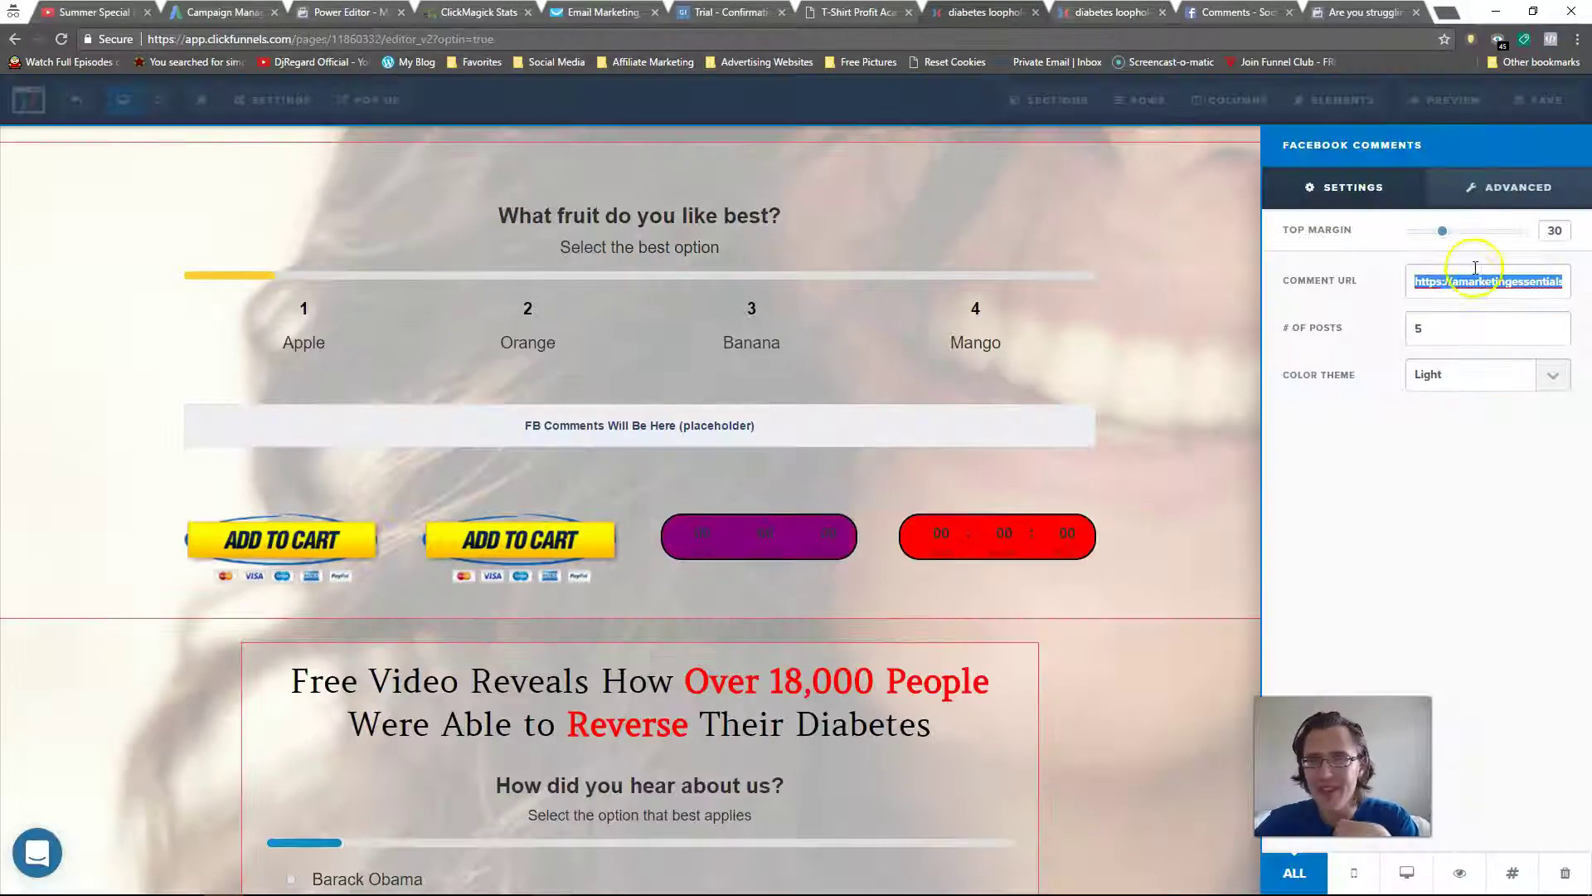
pyautogui.doubleClick(1466, 283)
pyautogui.moveTo(1417, 282); pyautogui.dragTo(1585, 282)
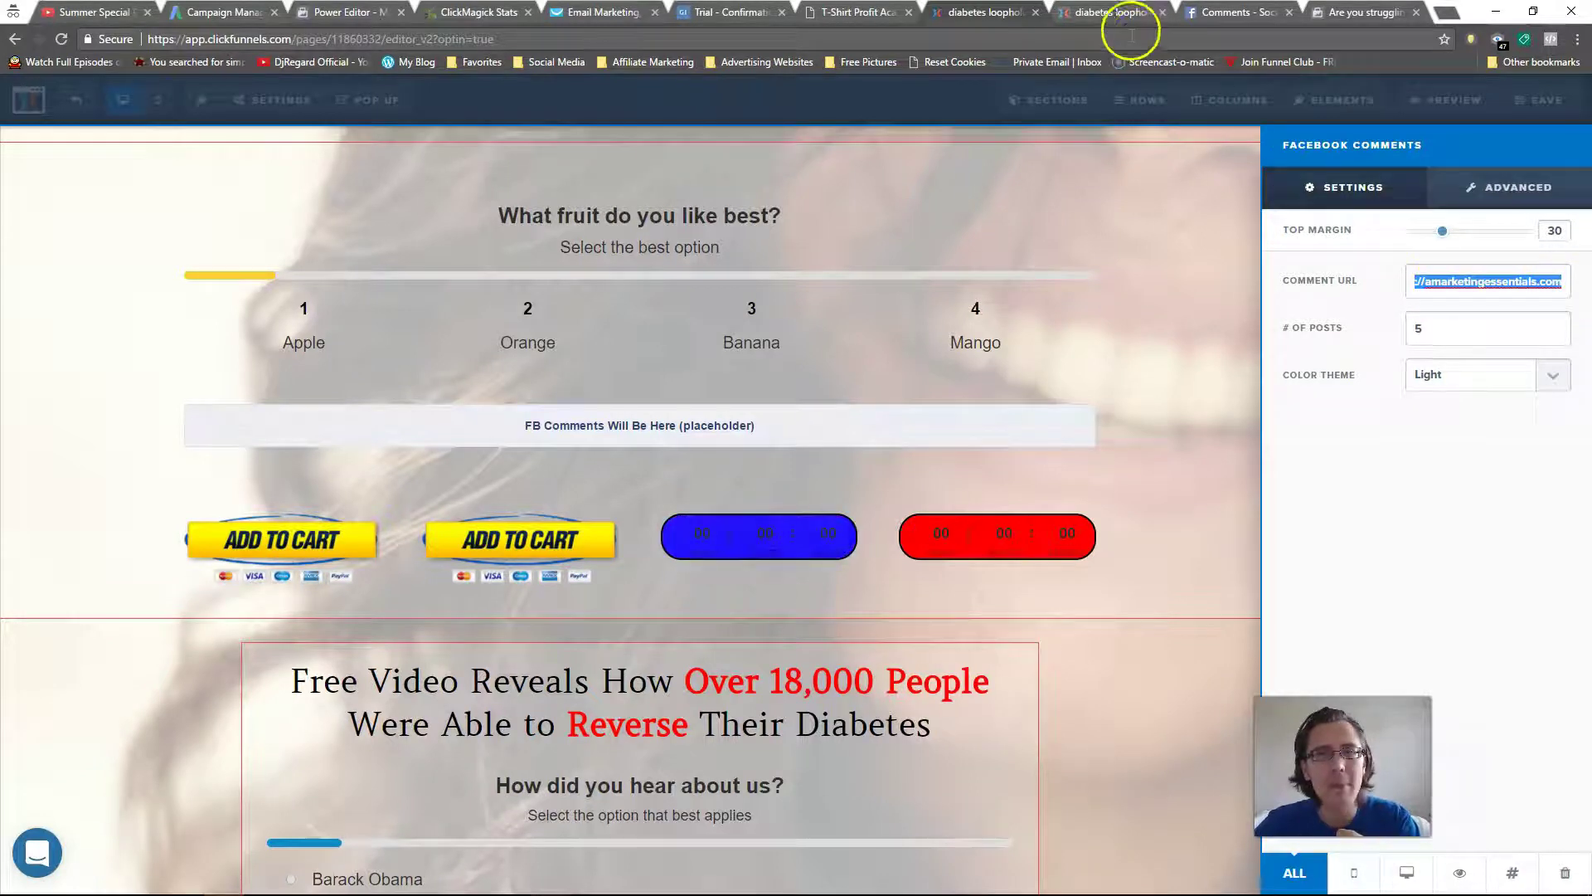
# - Close the duplicate preview tab and switch to the Facebook Comments Plugin documentation
pyautogui.click(1109, 10)
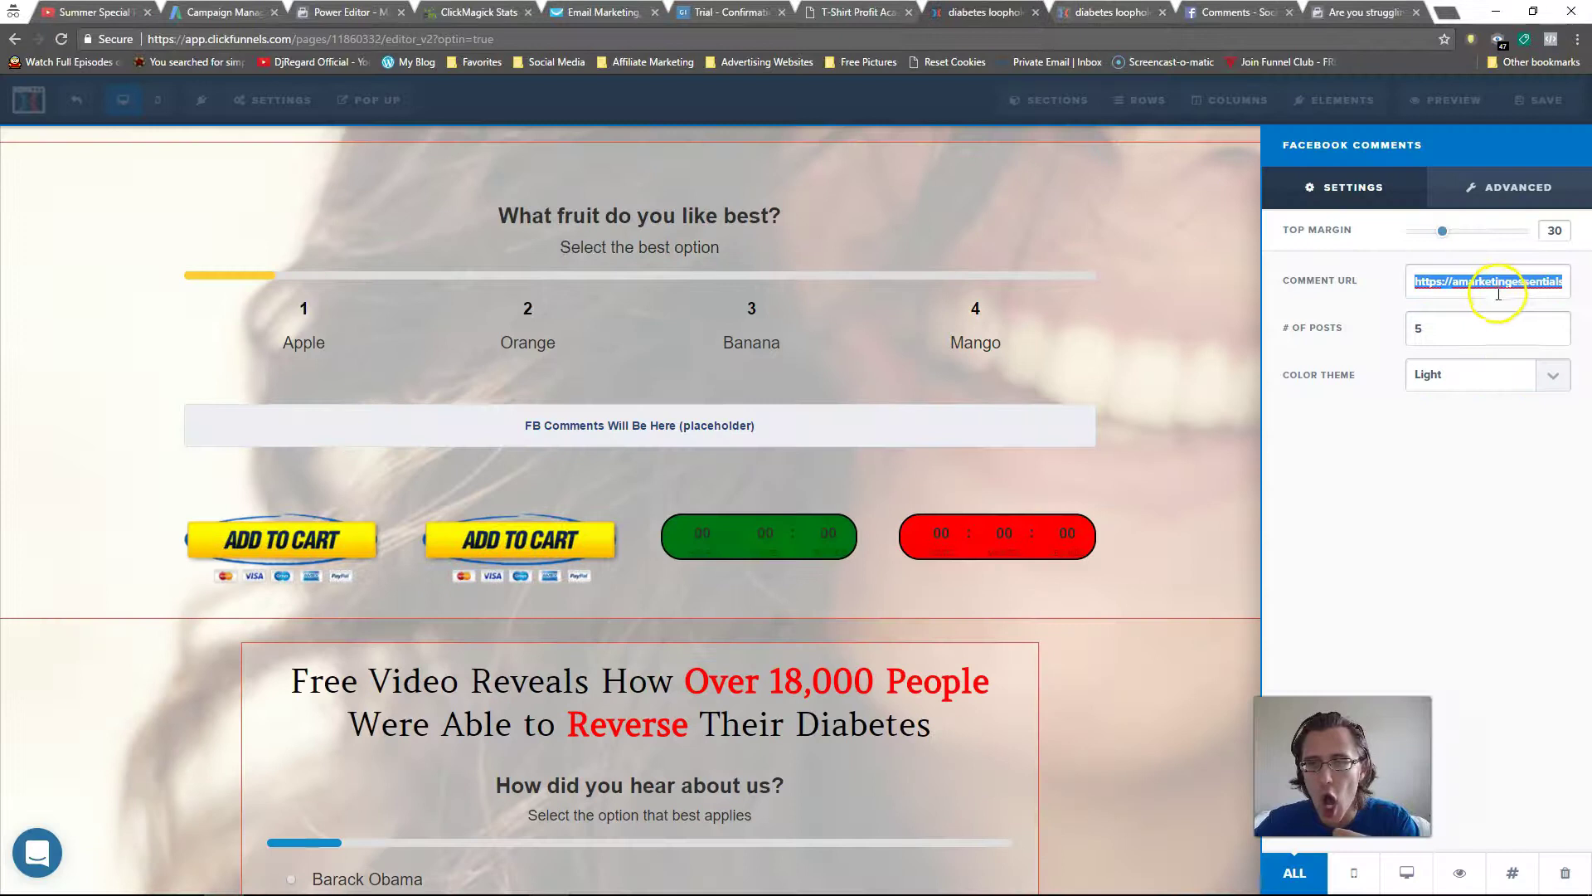
pyautogui.doubleClick(1465, 282)
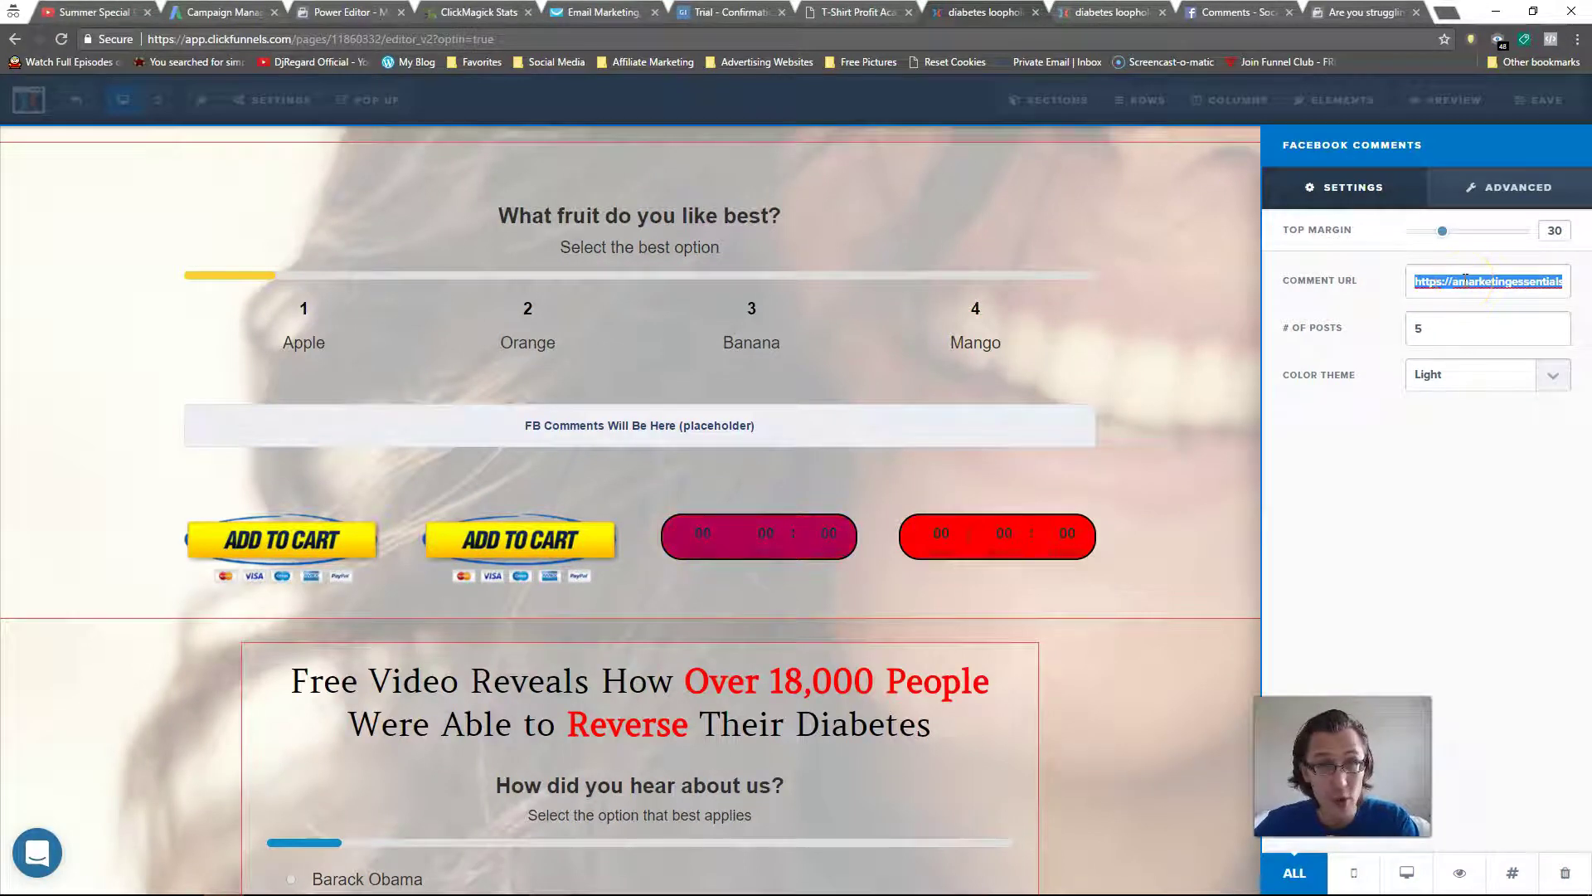
pyautogui.click(1092, 19)
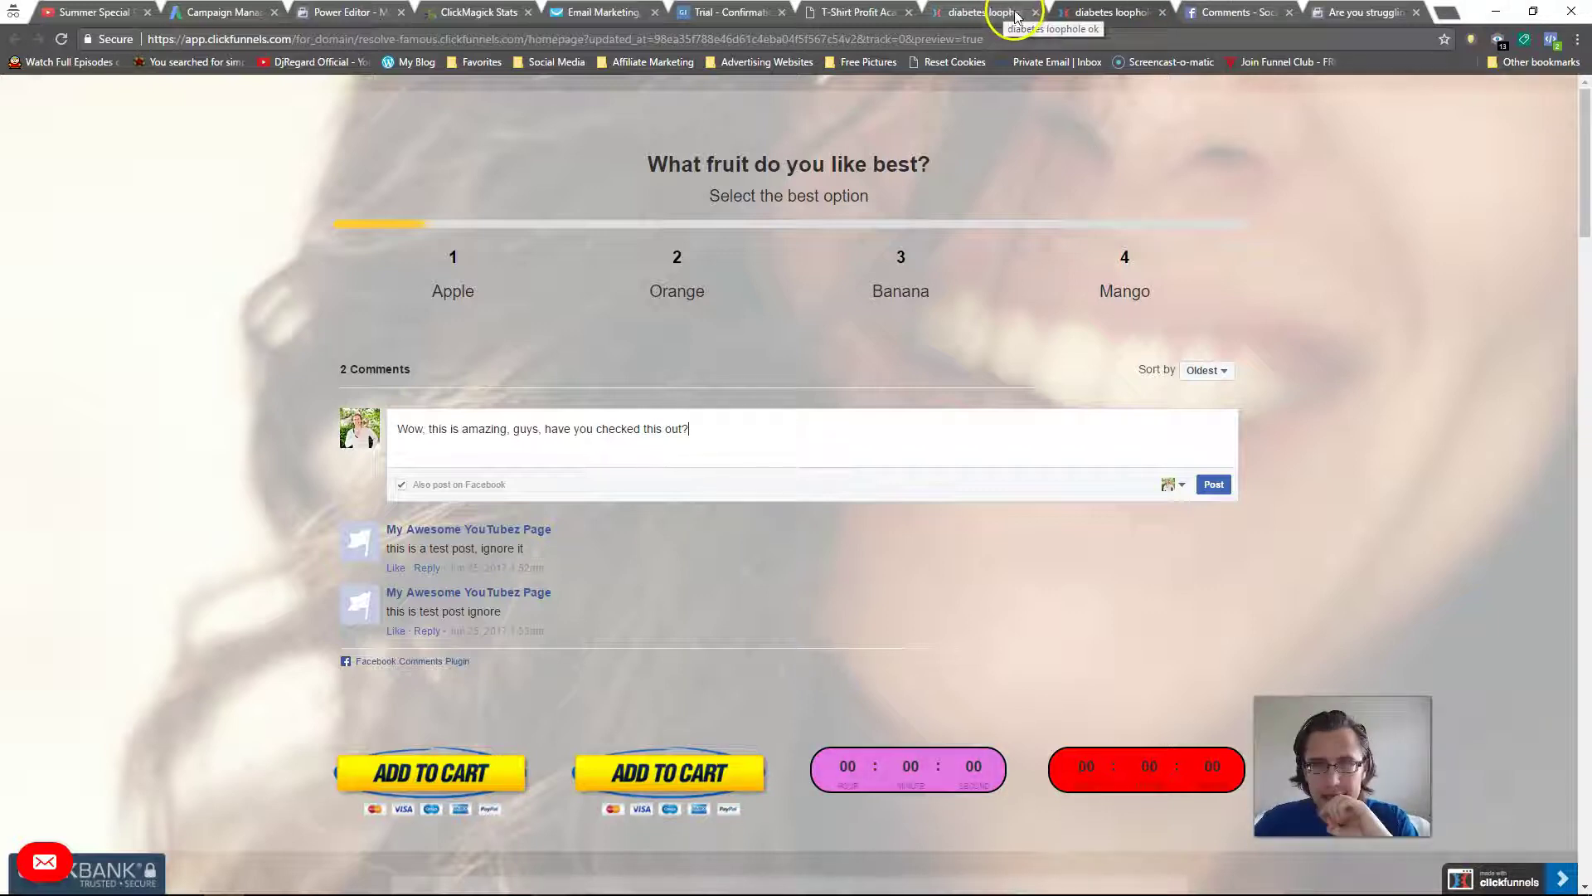
pyautogui.click(1161, 13)
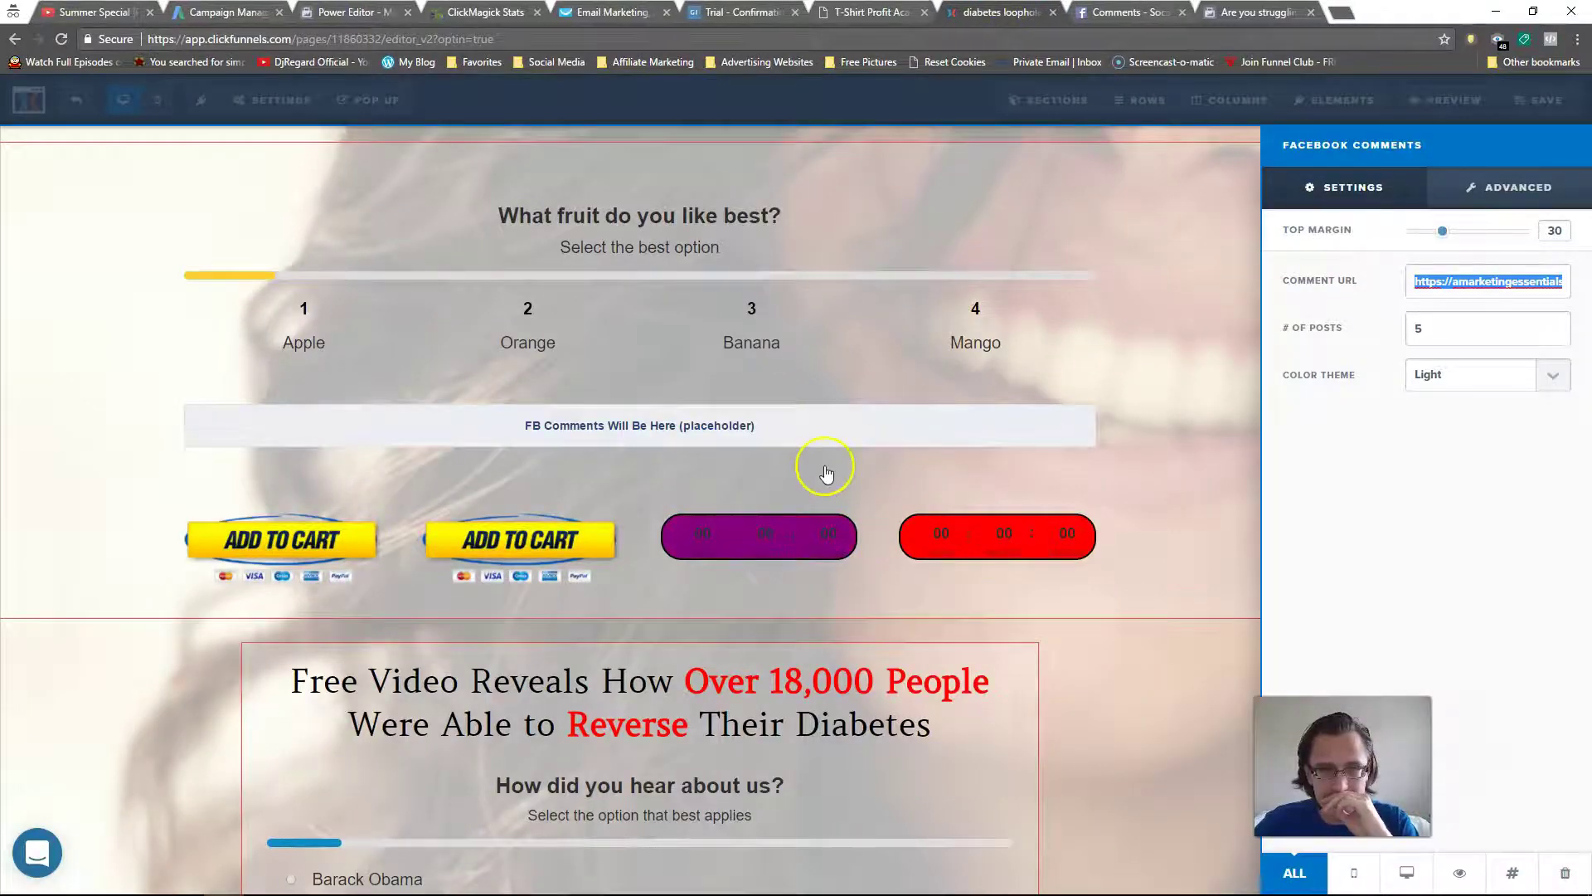
pyautogui.click(1252, 13)
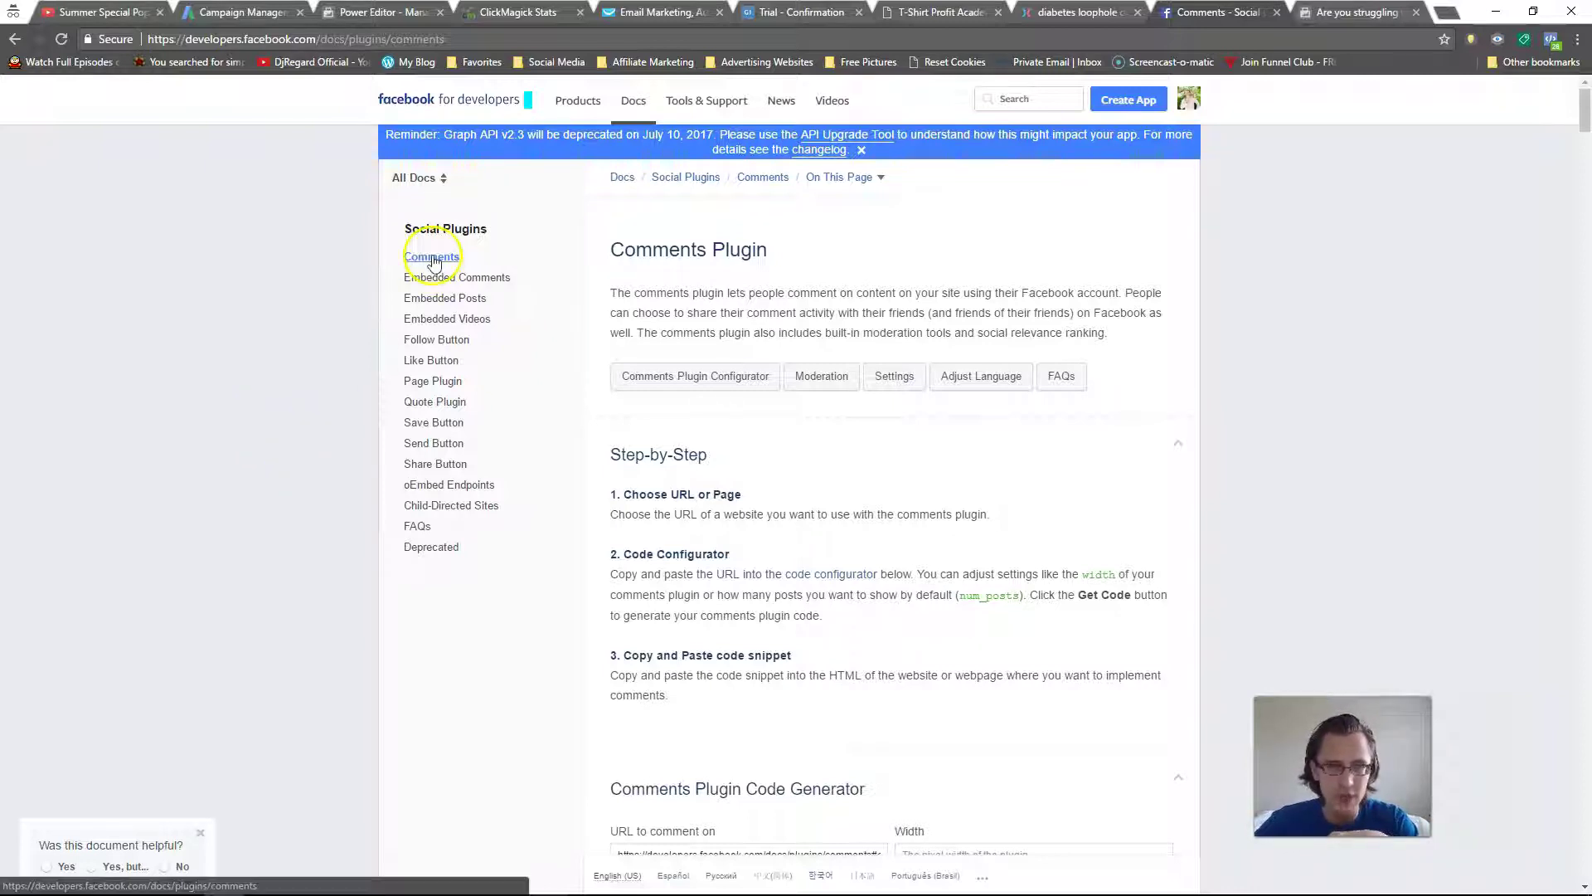
pyautogui.scroll(-2, 258, 490)
pyautogui.scroll(-2, 259, 489)
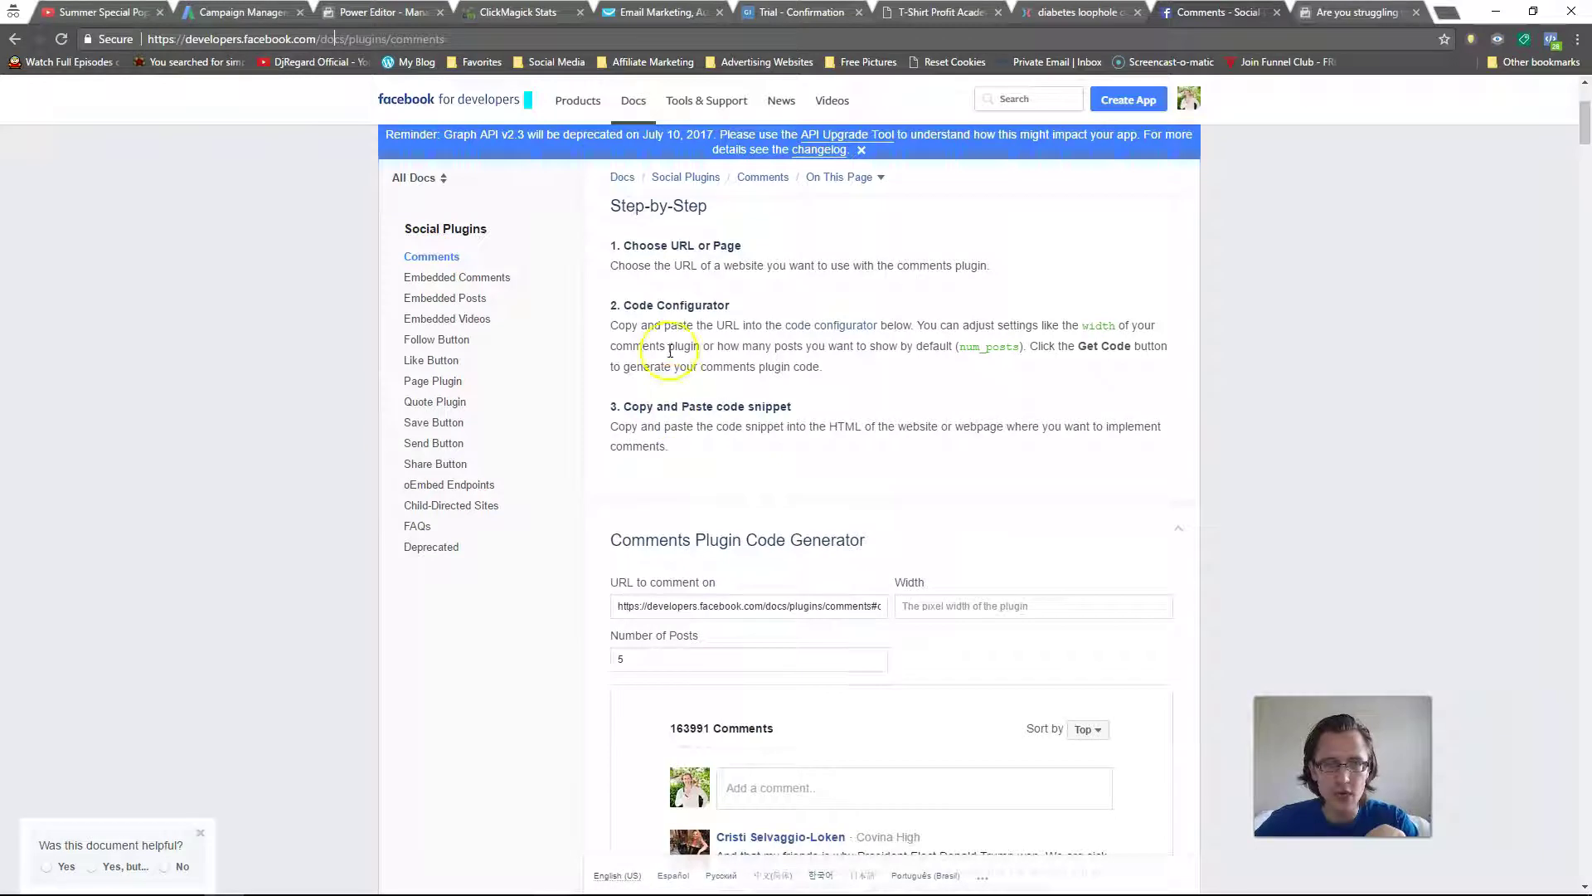
pyautogui.moveTo(654, 260); pyautogui.dragTo(696, 410)
pyautogui.scroll(-3, 821, 437)
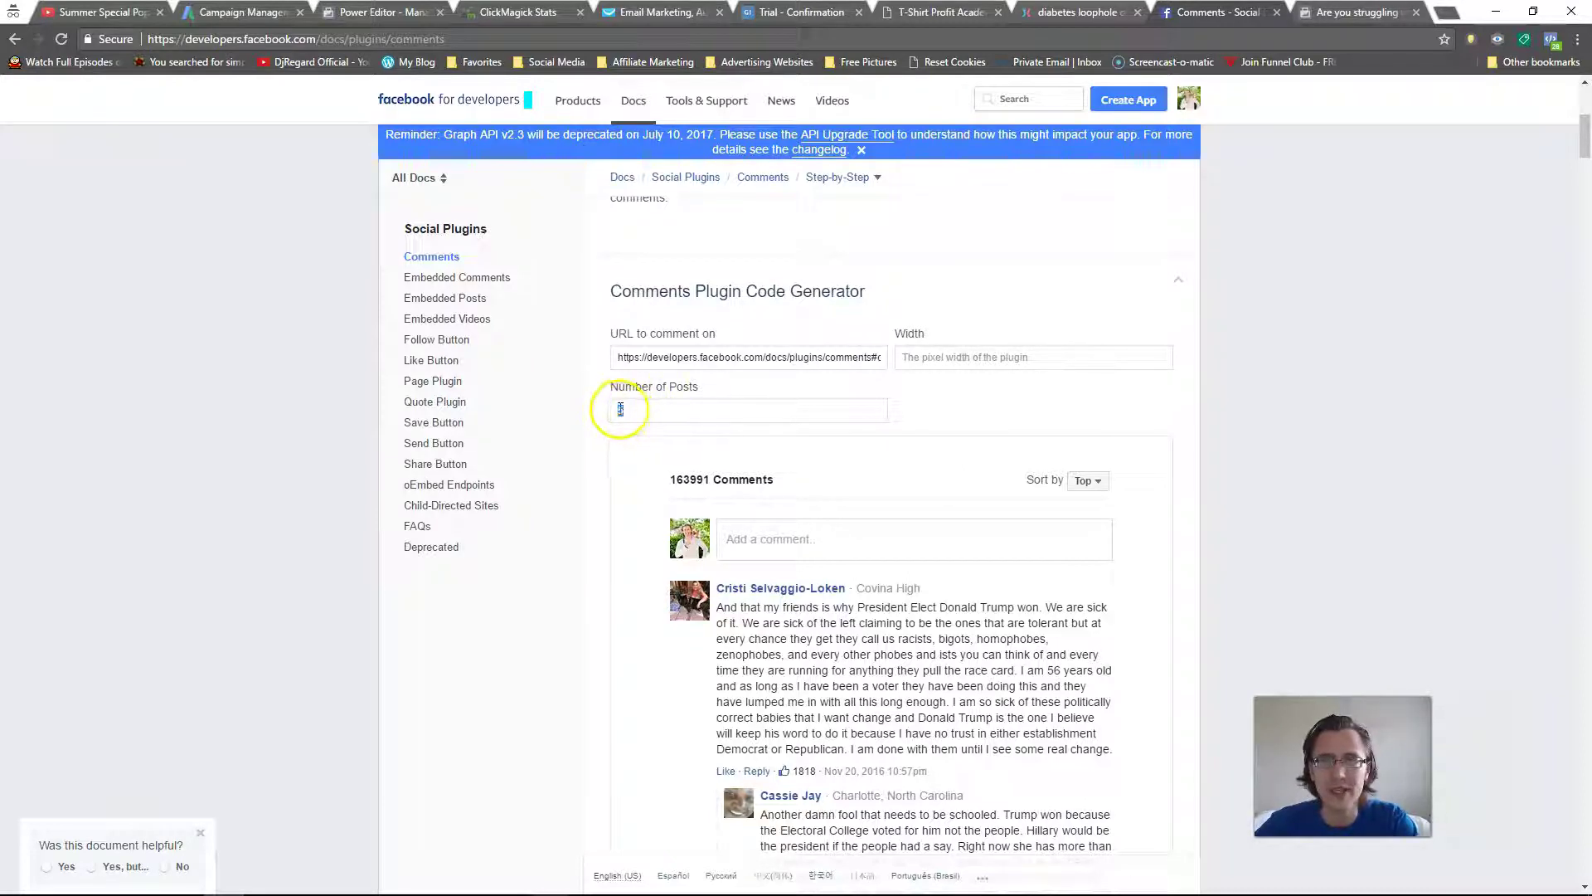
# - Replace the Code Generator's URL to comment on with the site's http address
pyautogui.rightClick(763, 356)
pyautogui.click(655, 355)
pyautogui.click(708, 359)
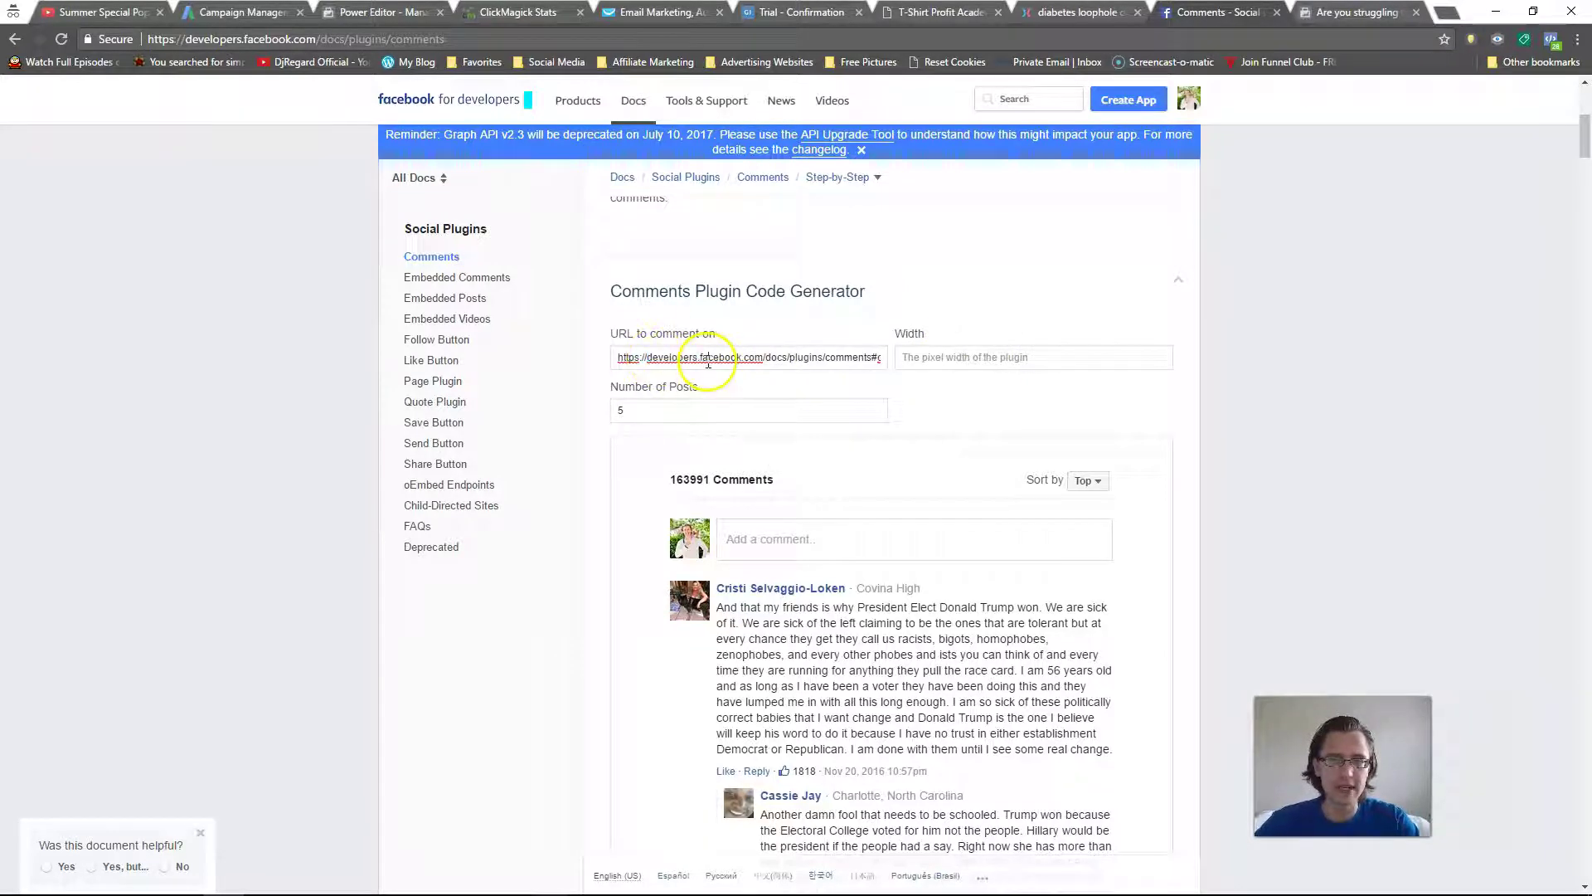
pyautogui.tripleClick(704, 362)
pyautogui.write('https://amarketingessentials.com')
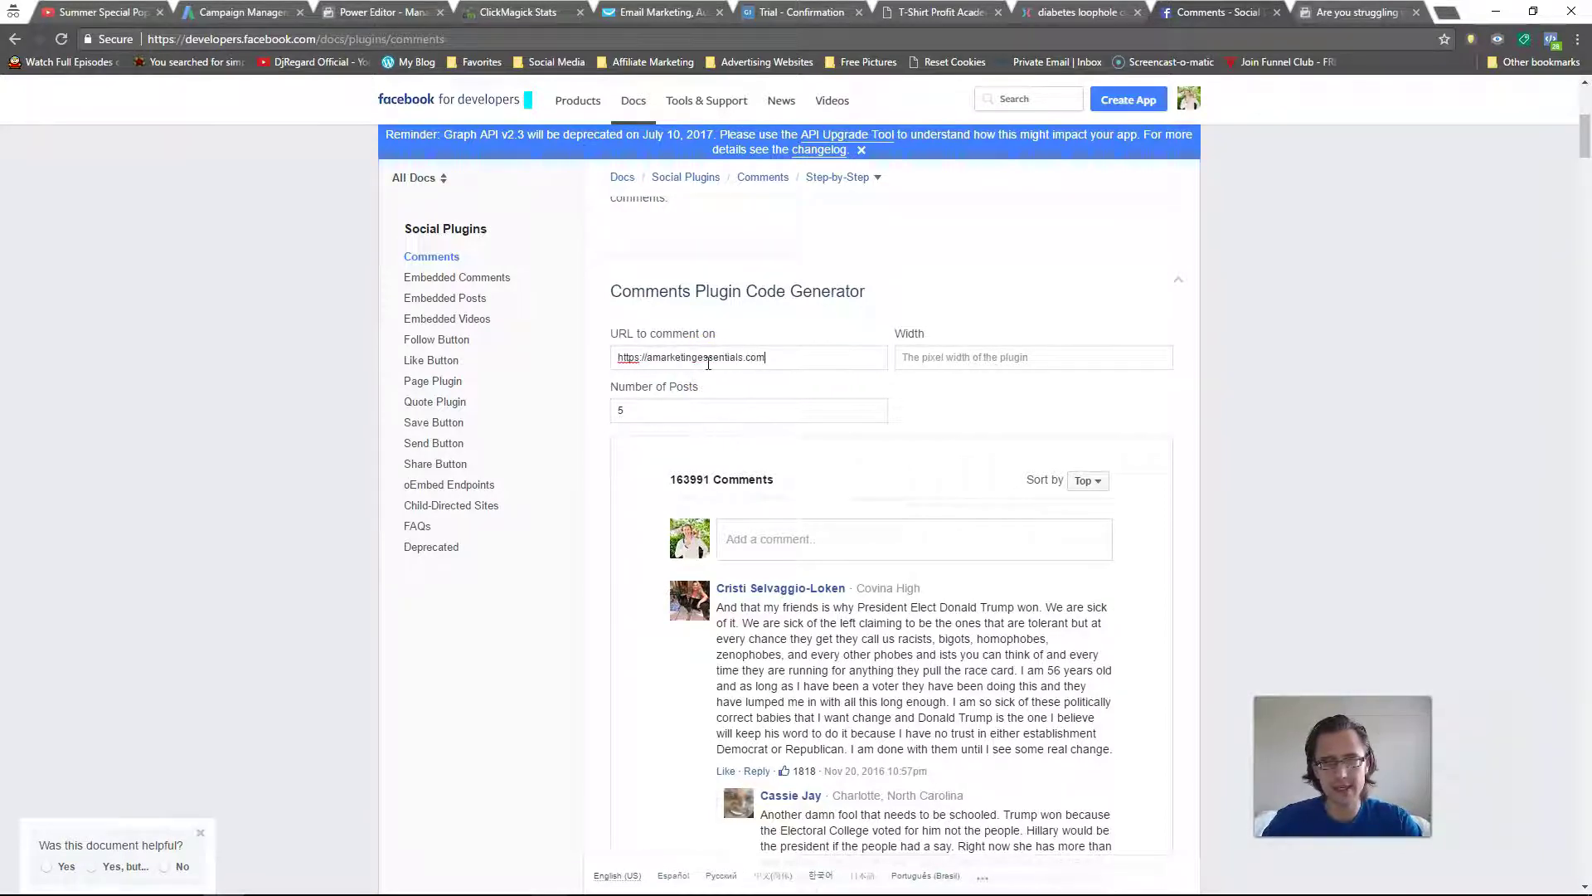
pyautogui.click(933, 361)
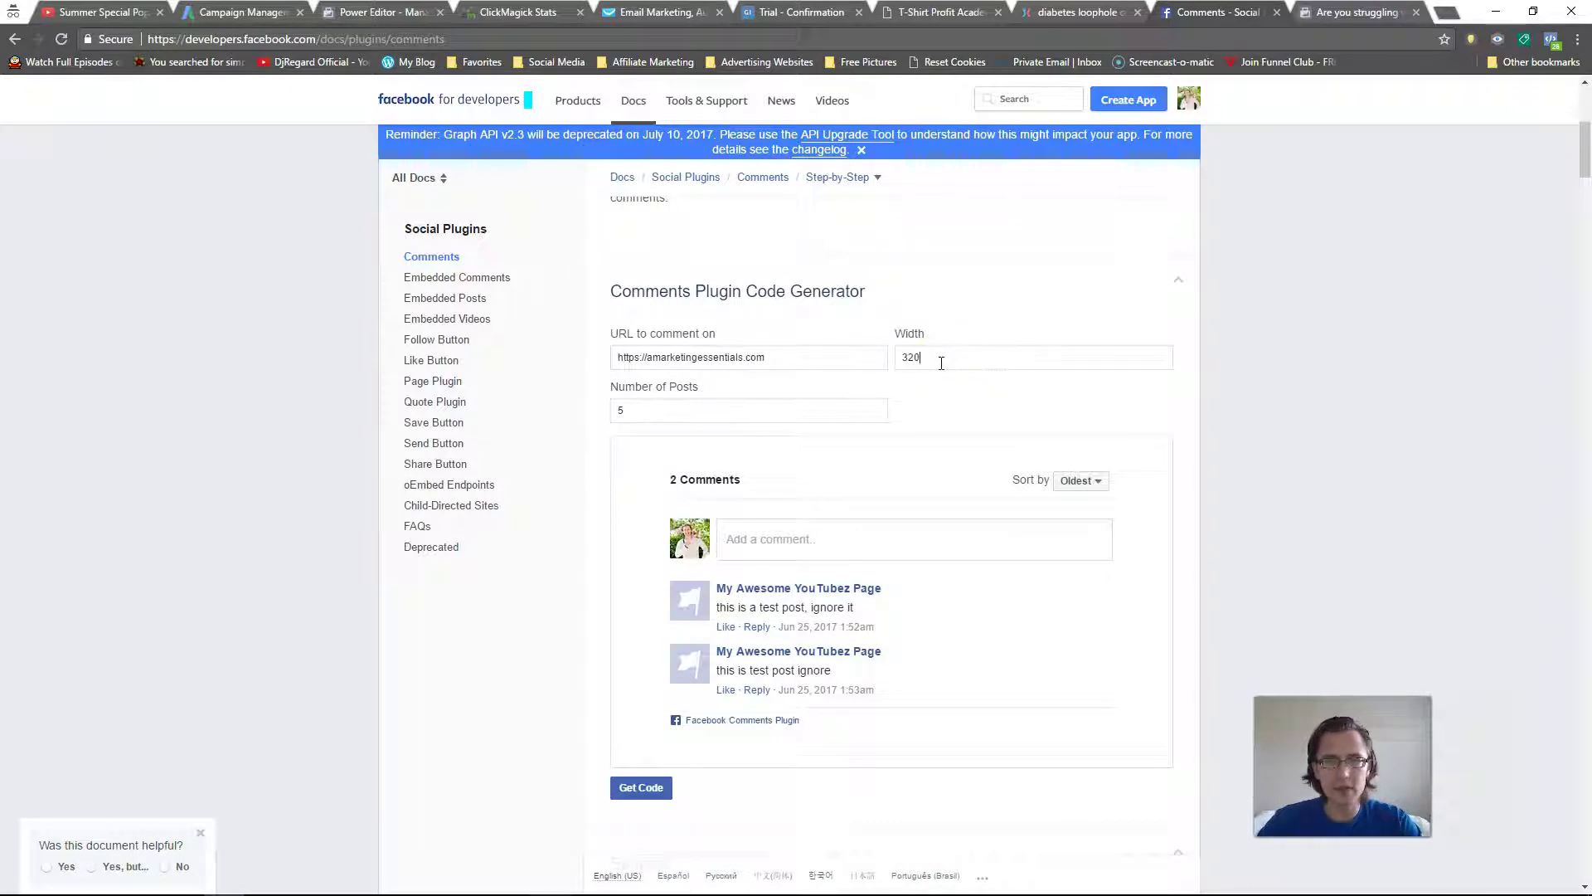
# - Set the plugin width to 550, after trying 800, and generate the embed code
pyautogui.click(833, 436)
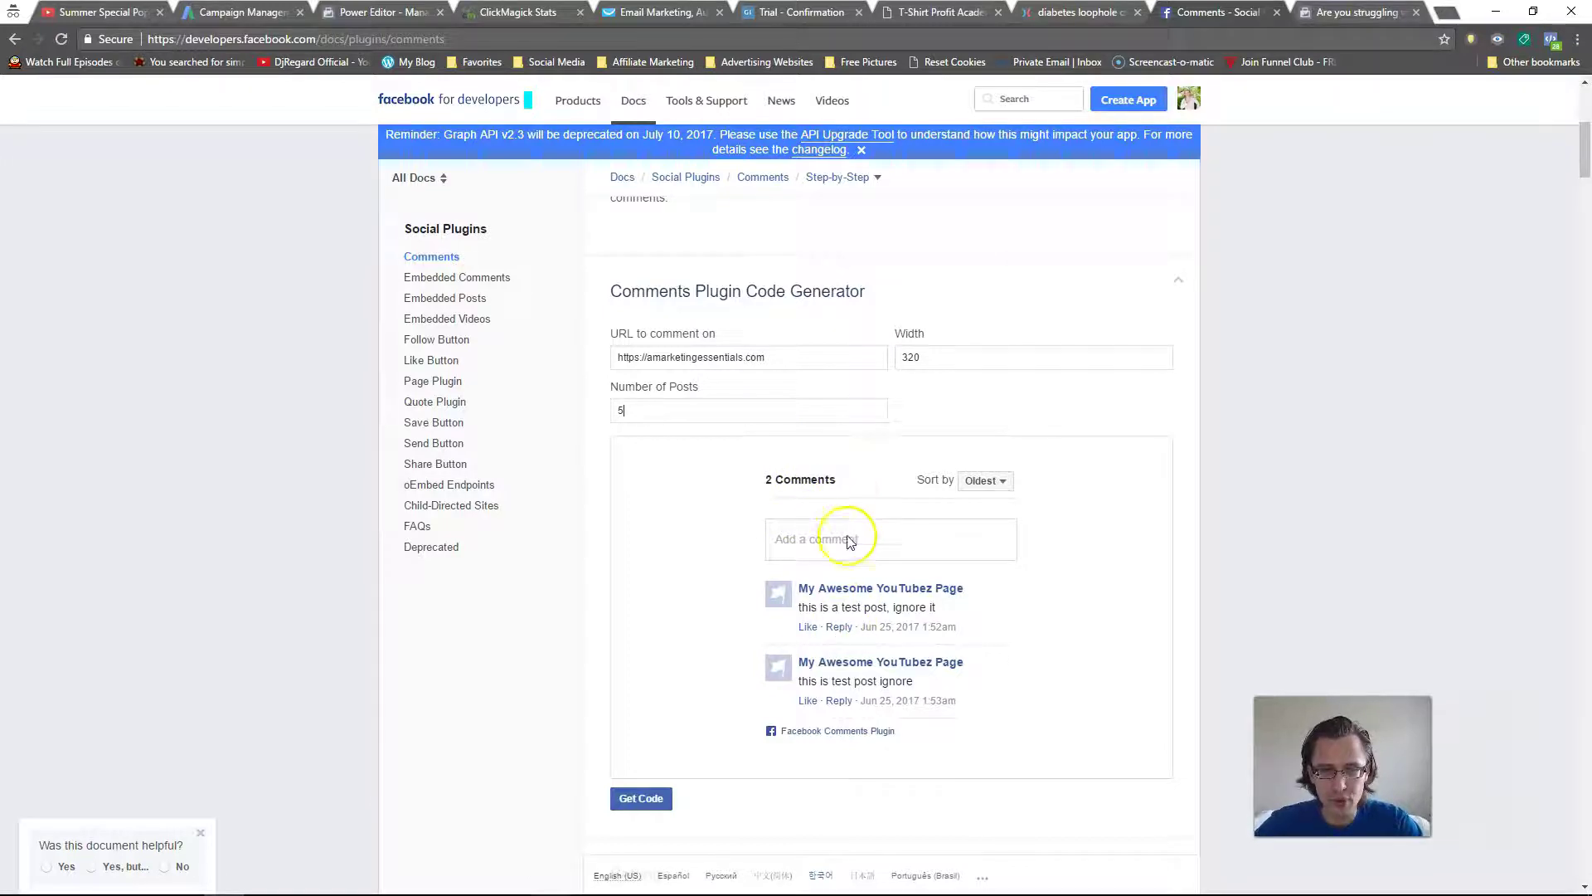
pyautogui.moveTo(919, 359); pyautogui.dragTo(872, 358)
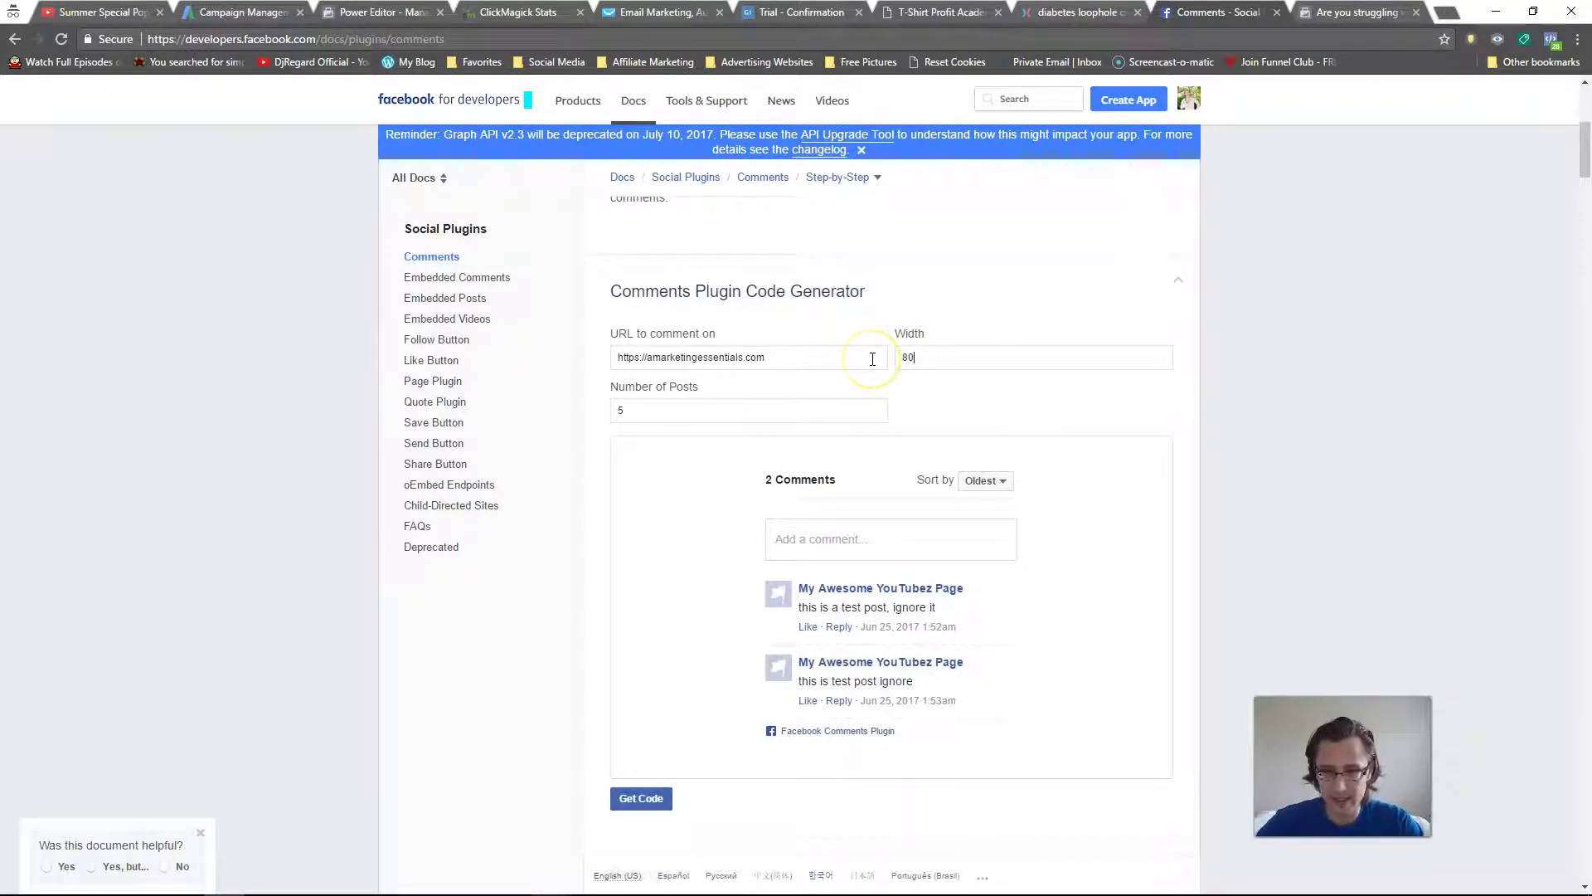
pyautogui.write('800')
pyautogui.click(798, 411)
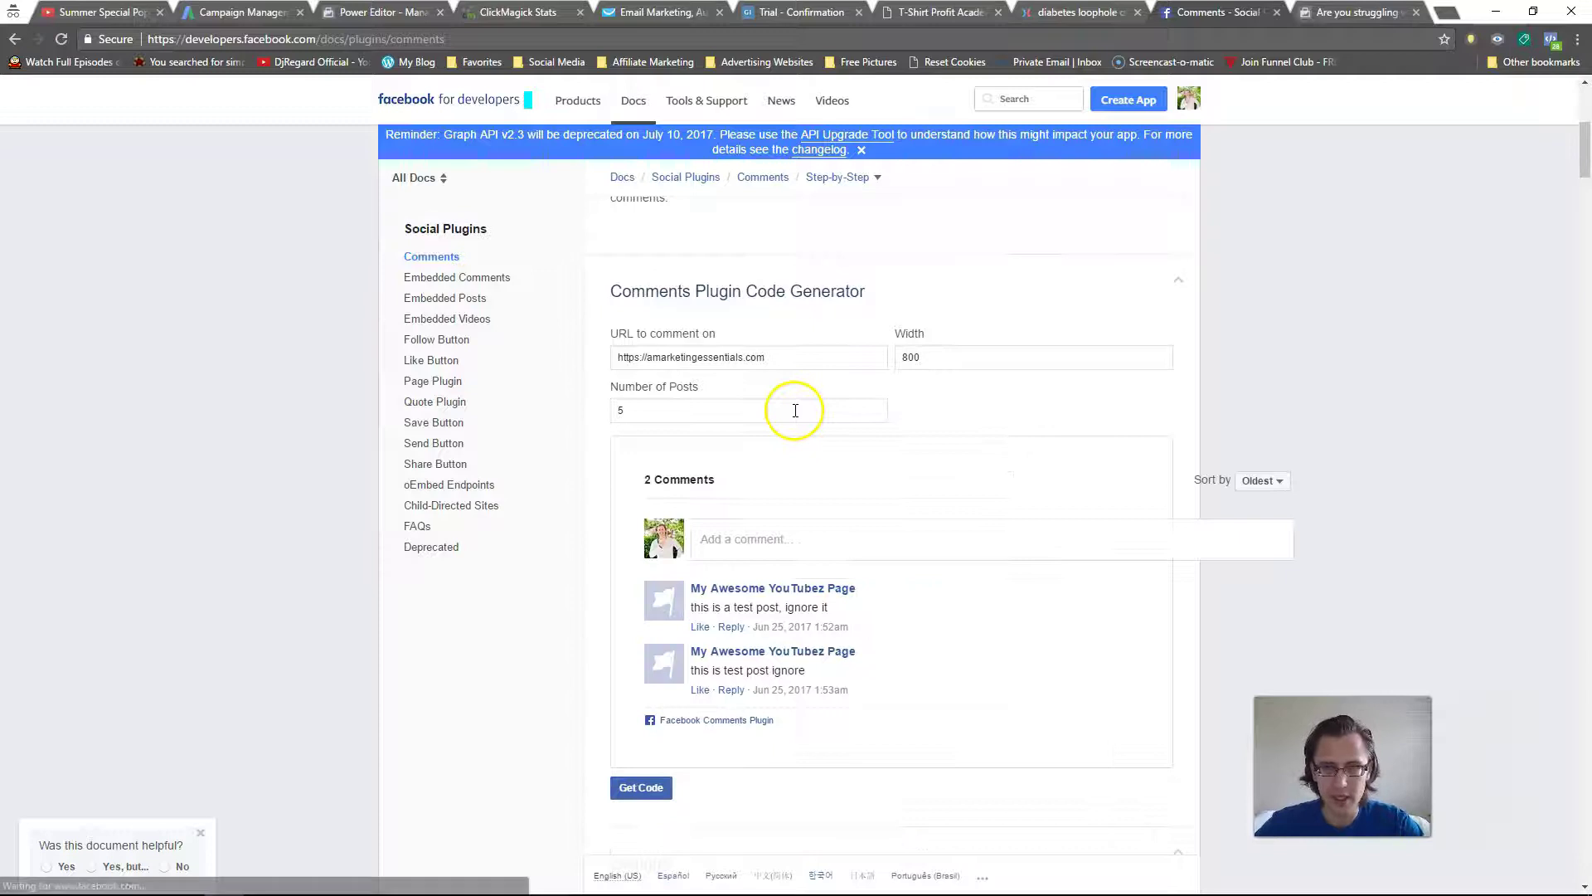
pyautogui.moveTo(925, 358); pyautogui.dragTo(895, 362)
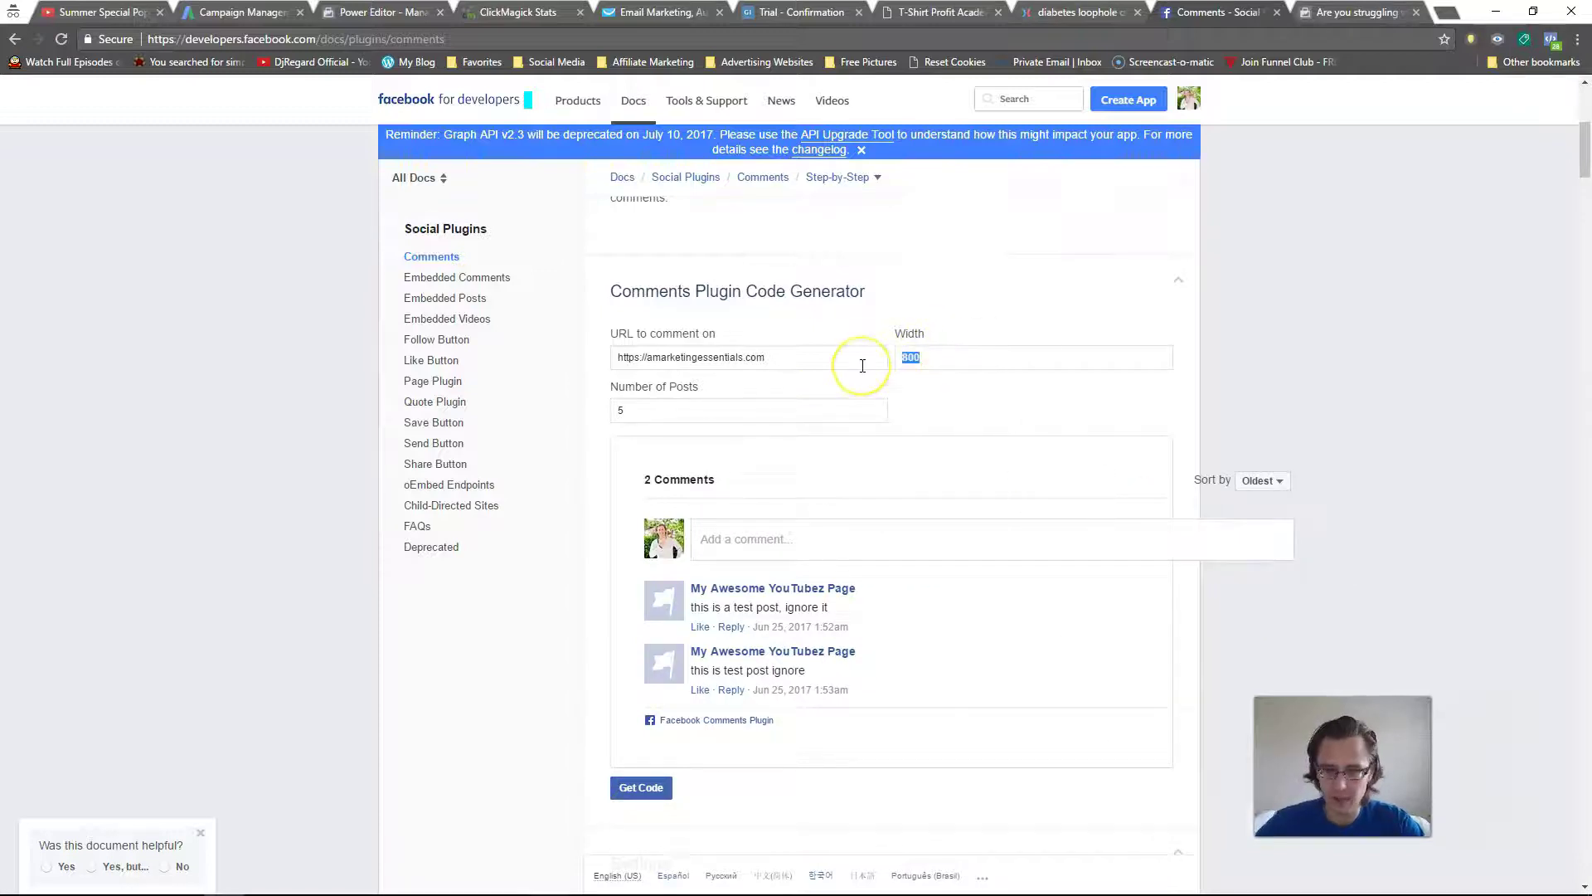
pyautogui.write('550')
pyautogui.click(784, 400)
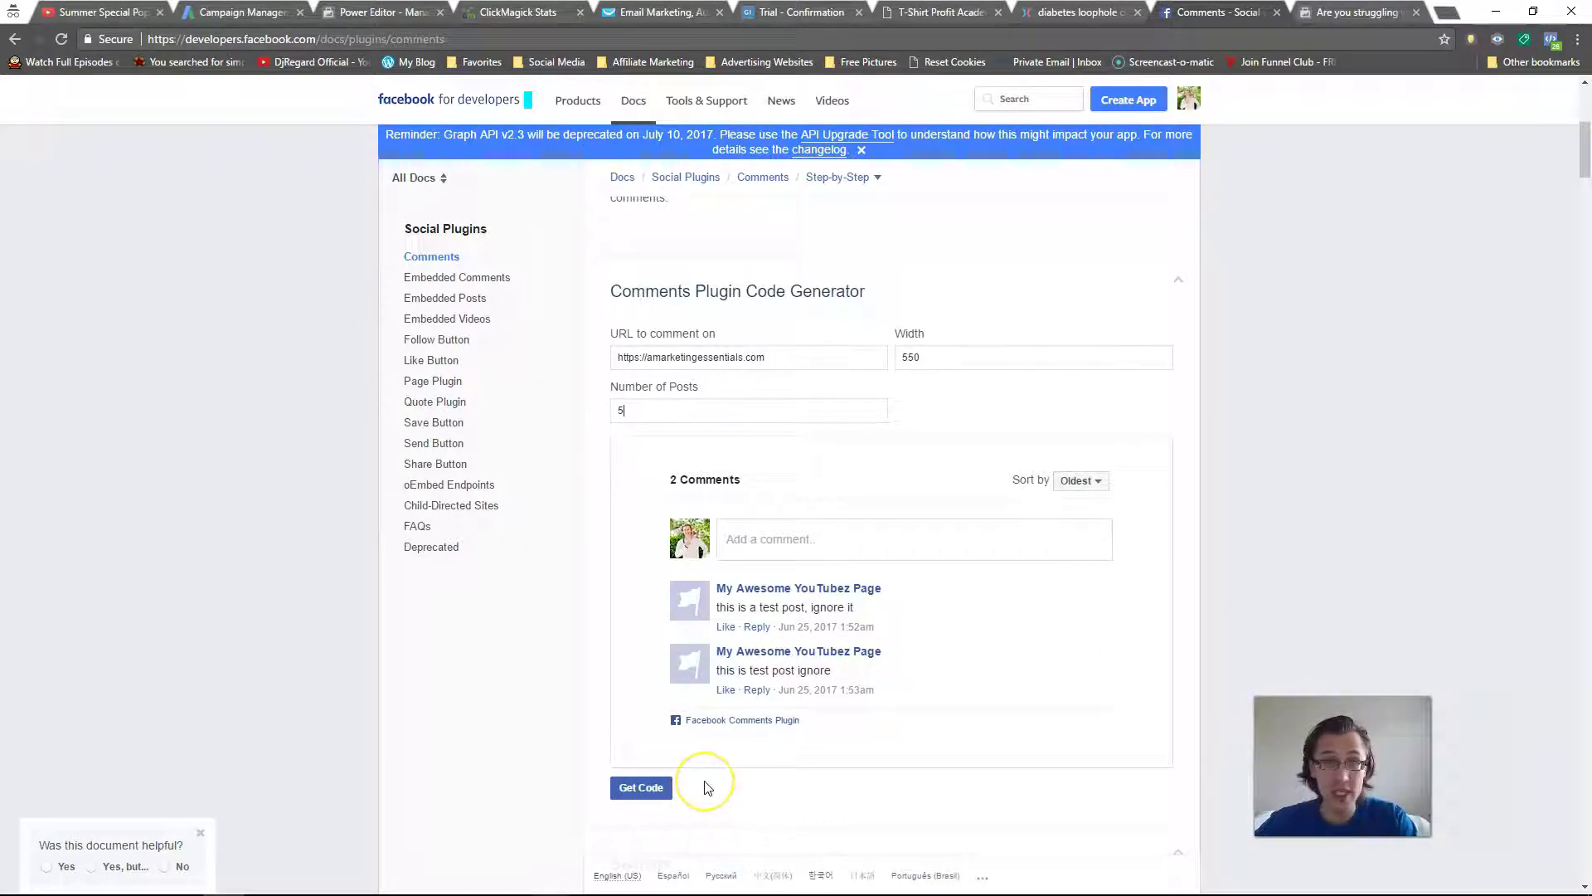
pyautogui.click(641, 786)
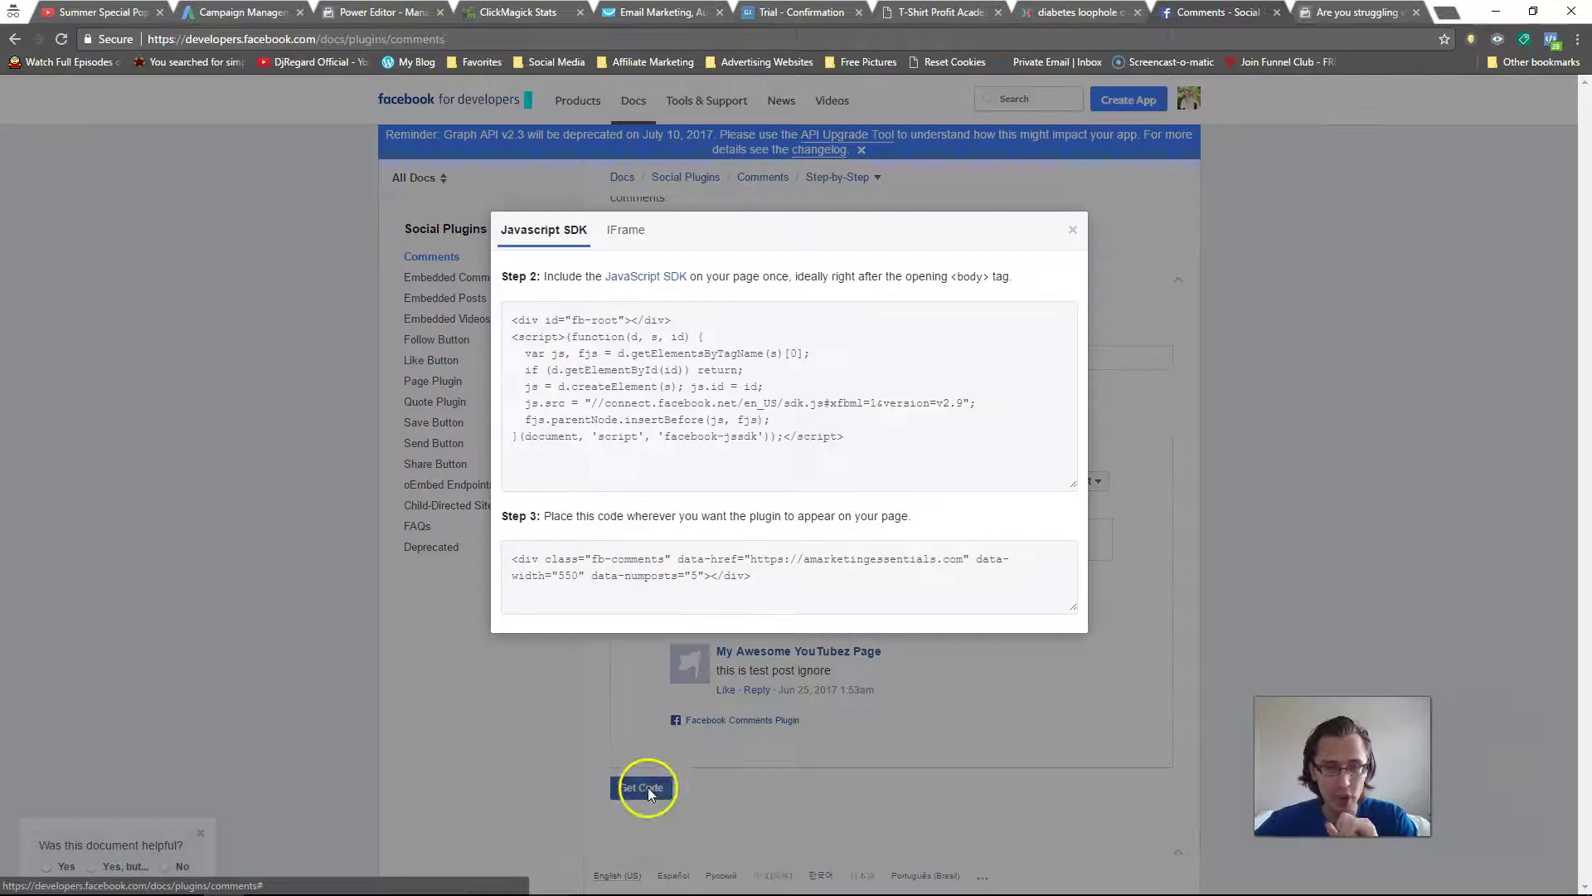
# - Copy the Facebook SDK code and add a Custom JS/HTML element below the FB Comments placeholder
pyautogui.click(660, 403)
pyautogui.hotkey('ctrl', 'c')
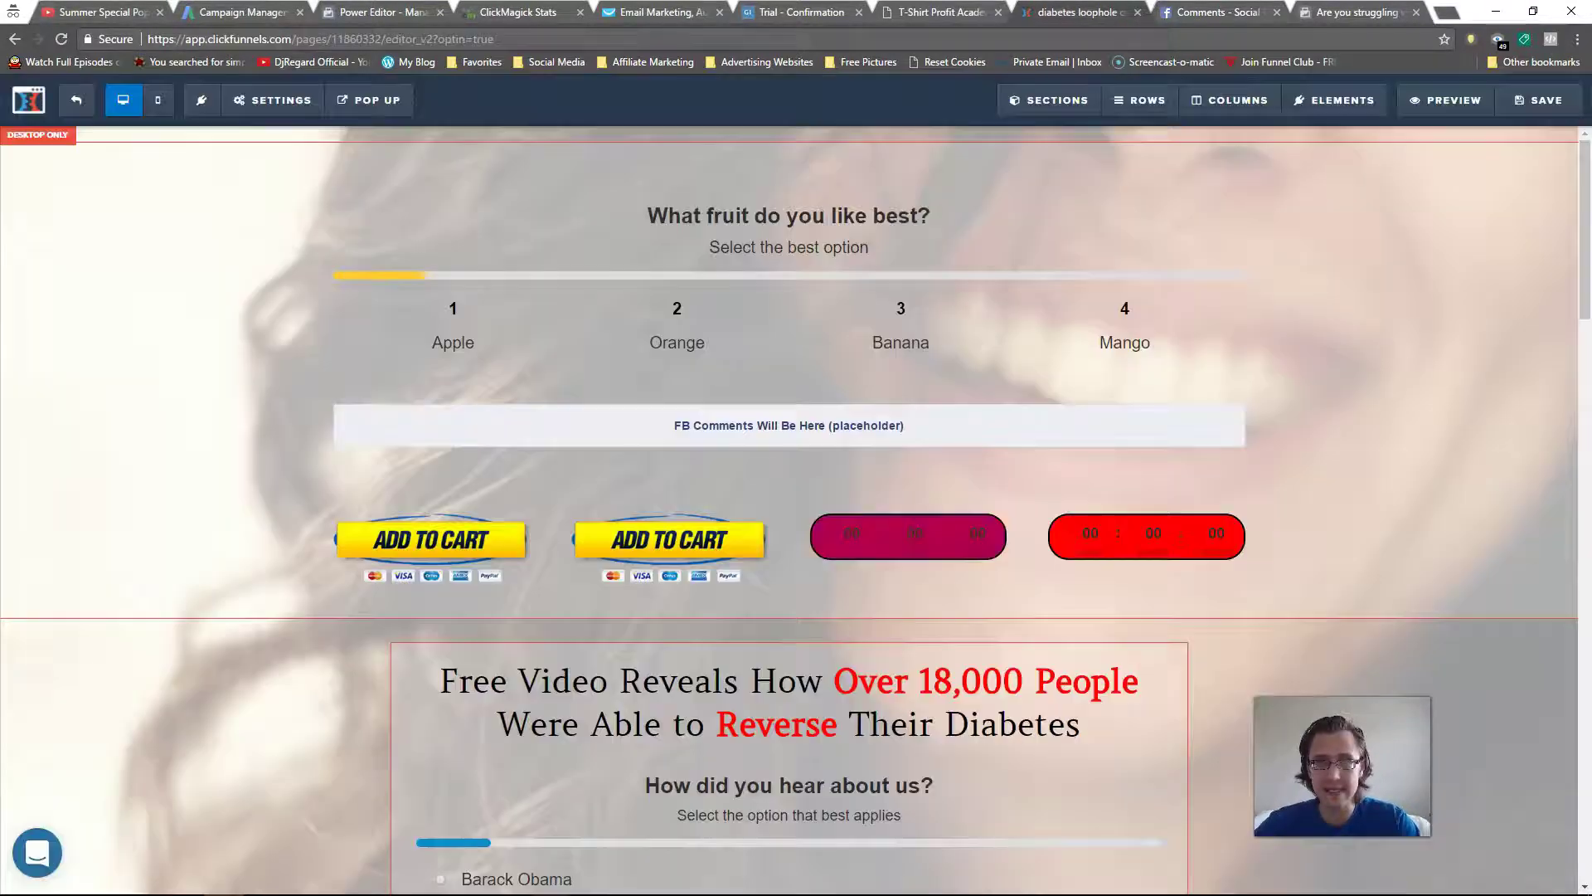
pyautogui.hotkey('ctrl', 'shift', 'Tab')
pyautogui.click(789, 450)
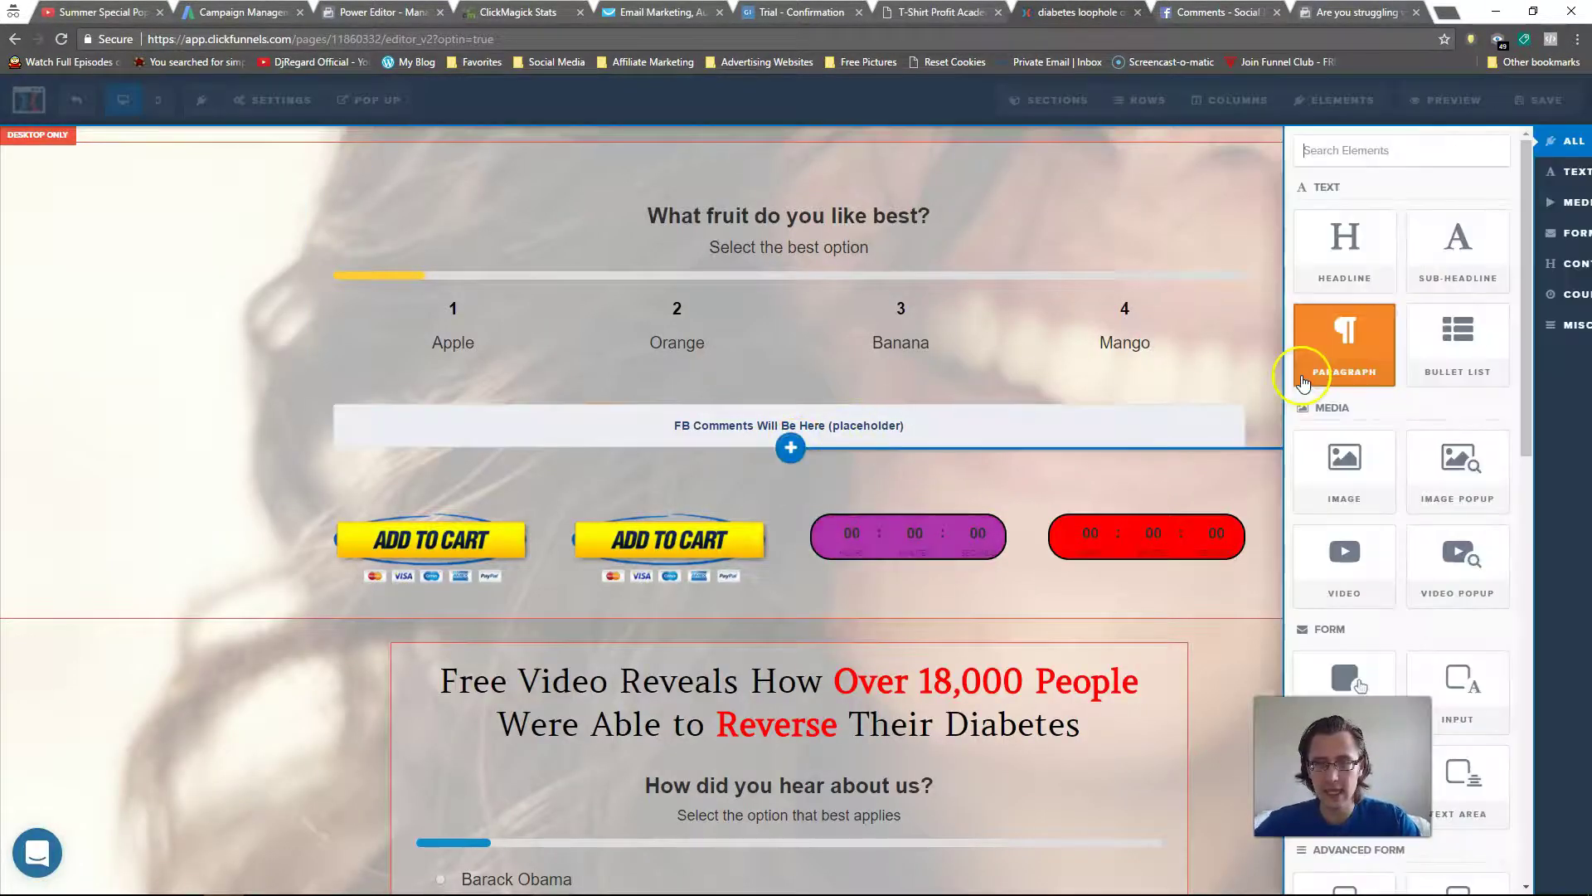
pyautogui.scroll(-10, 1350, 414)
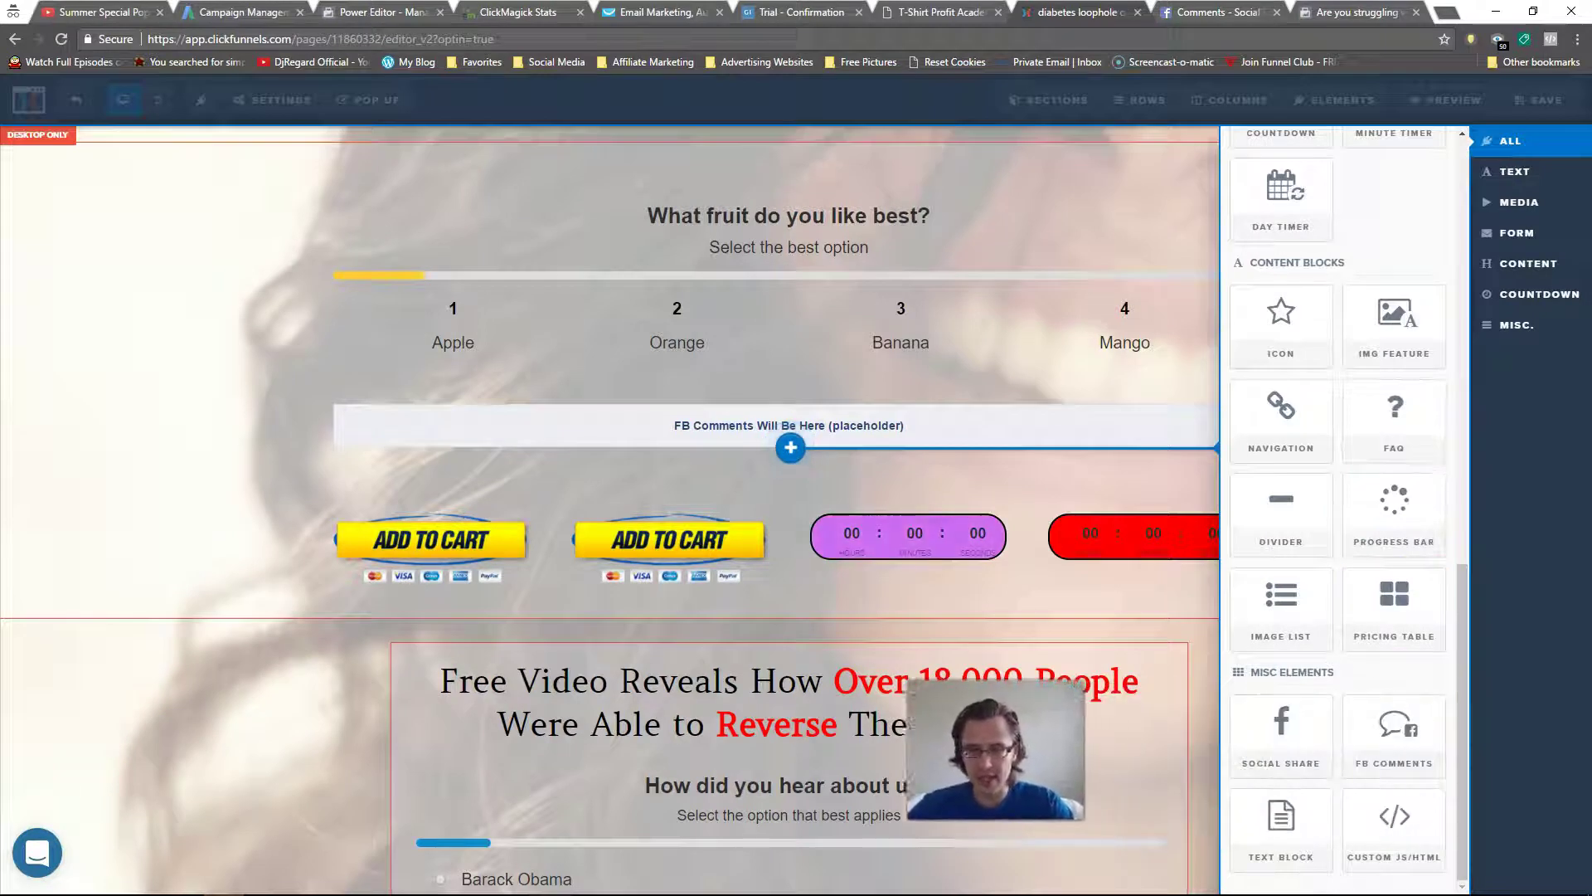
pyautogui.click(1394, 819)
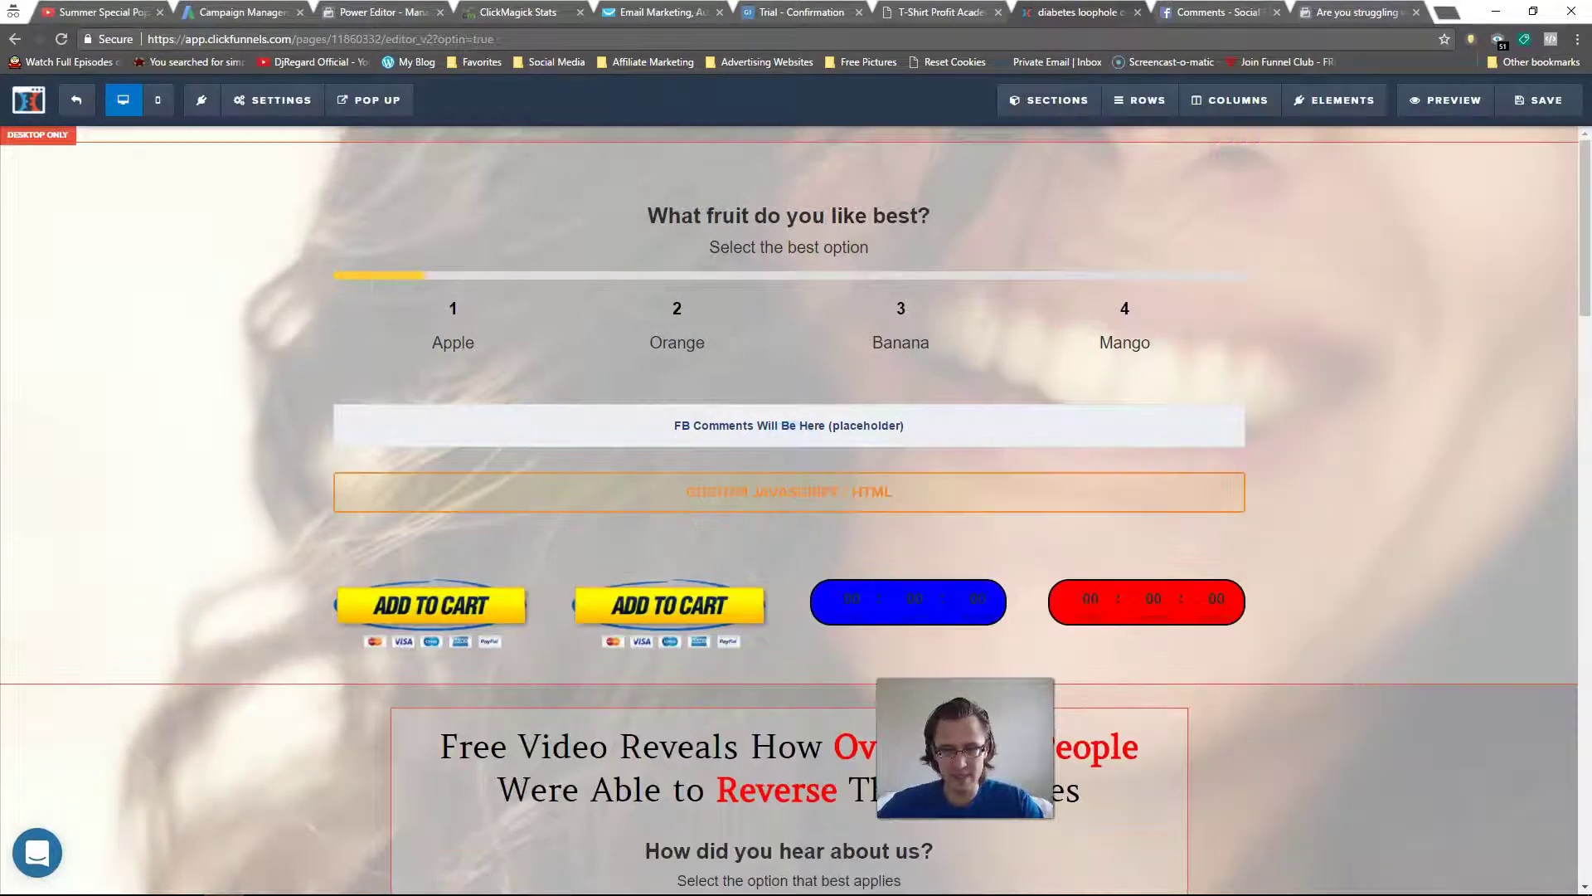
# - Paste the SDK code into the new element's custom code editor
pyautogui.click(1175, 459)
pyautogui.click(1410, 292)
pyautogui.click(658, 178)
pyautogui.hotkey('ctrl', 'v')
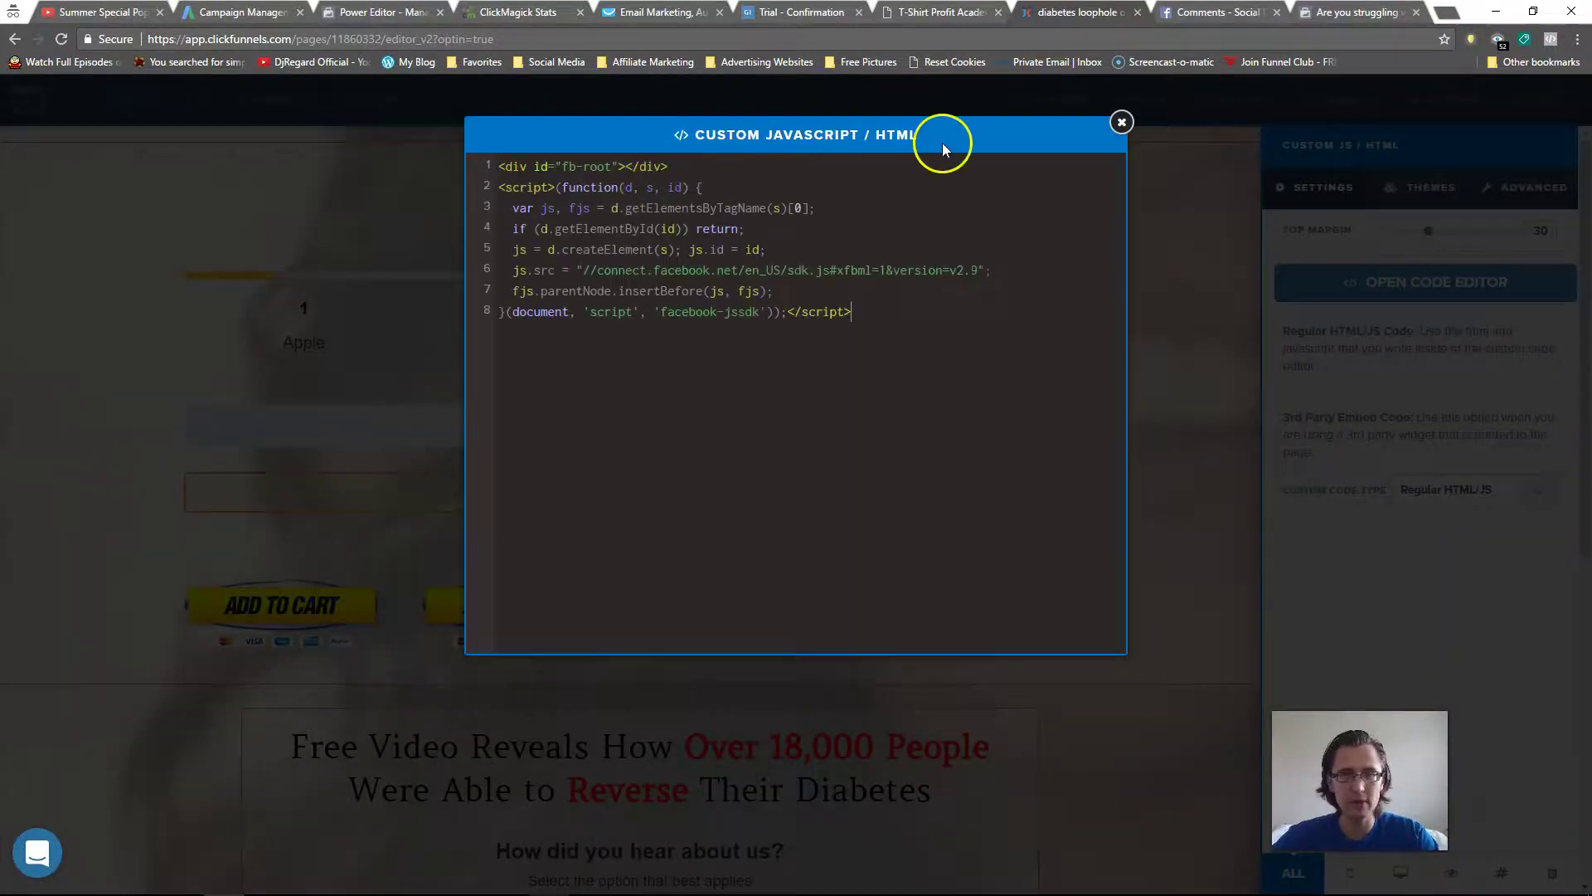
# - Copy the fb-comments div and paste it as line 9 after the SDK code
pyautogui.click(1335, 13)
pyautogui.hotkey('ctrl', 'shift', 'Tab')
pyautogui.click(593, 572)
pyautogui.click(1111, 10)
pyautogui.click(866, 312)
pyautogui.press('Return')
pyautogui.write('<div class="fb-comments" data-href="https://amarketingessentials.com" data-width="550" data-numposts="5"></div>')
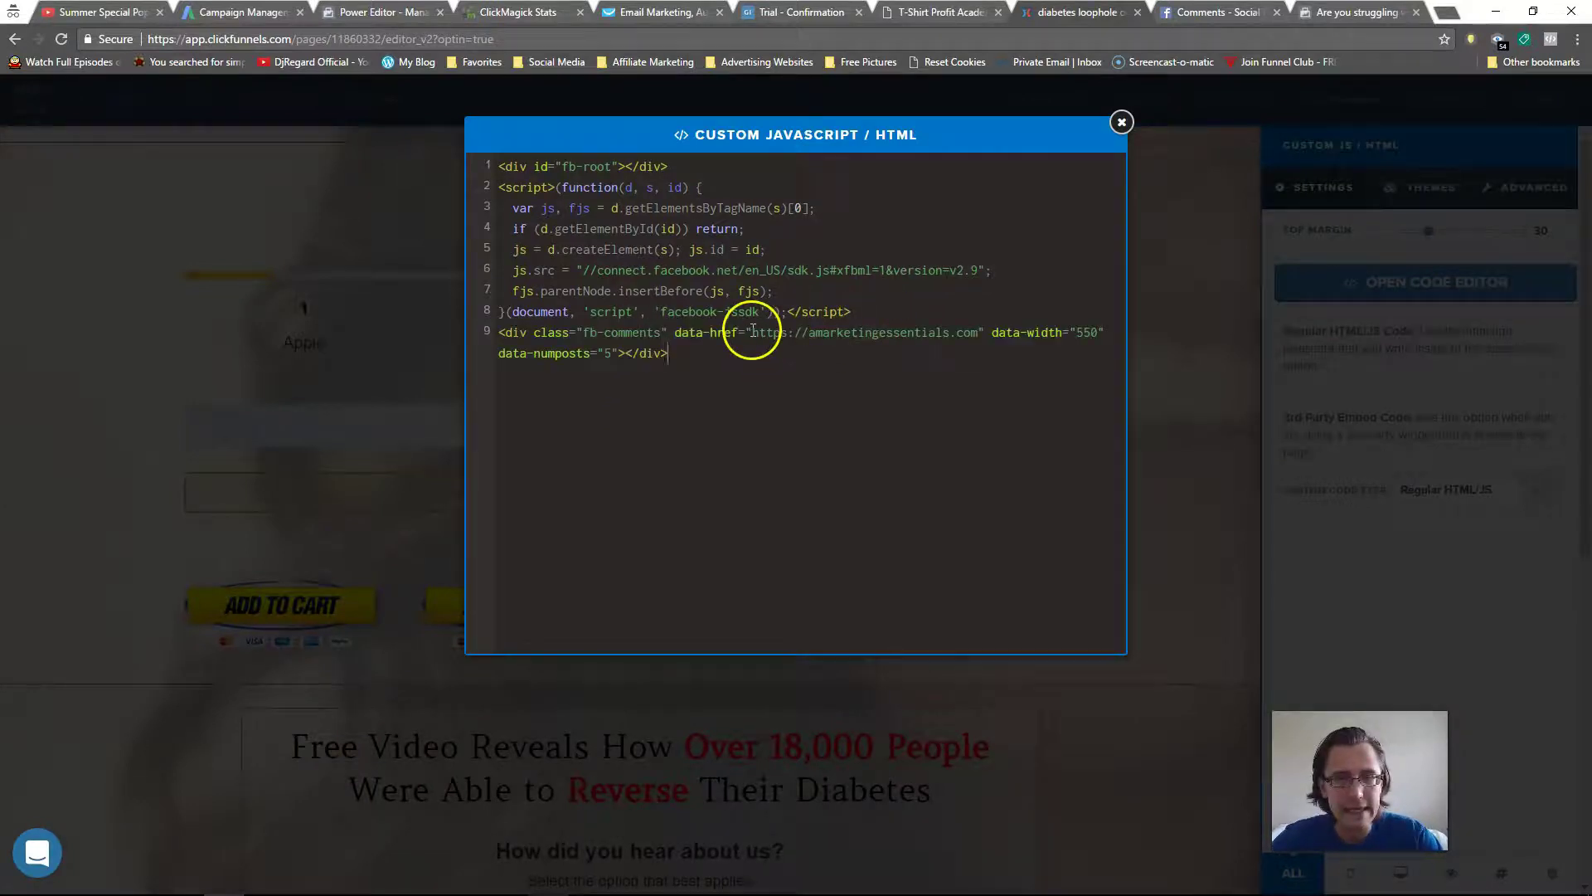
# - Change the div's data-width from 550 to 320, close the code editor, and save
pyautogui.moveTo(753, 334); pyautogui.dragTo(974, 330)
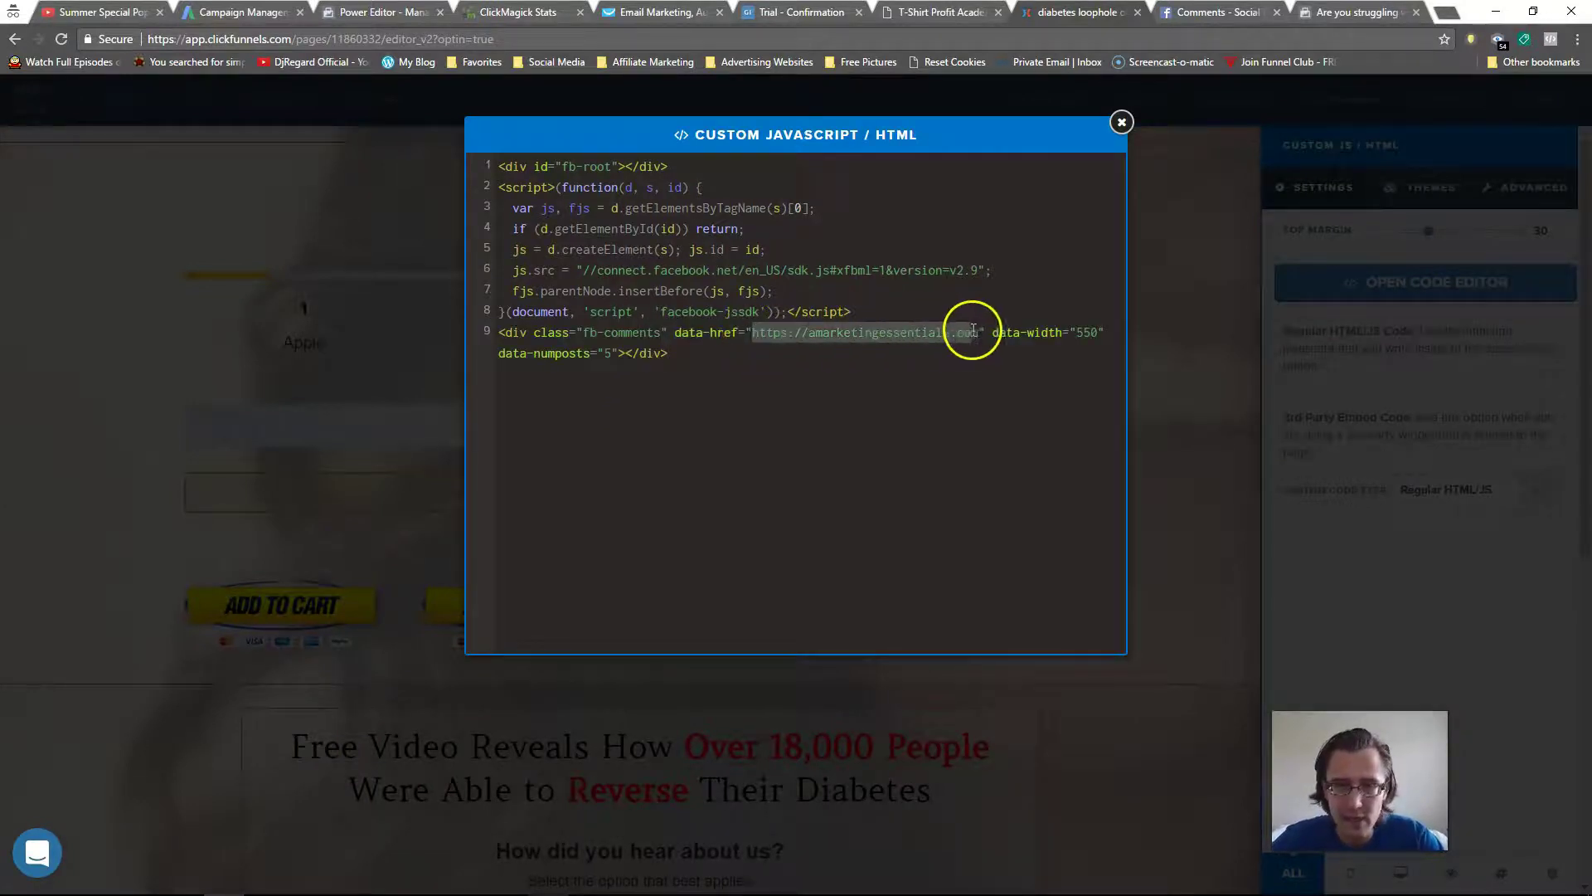
pyautogui.click(1088, 332)
pyautogui.moveTo(1095, 333); pyautogui.dragTo(1078, 333)
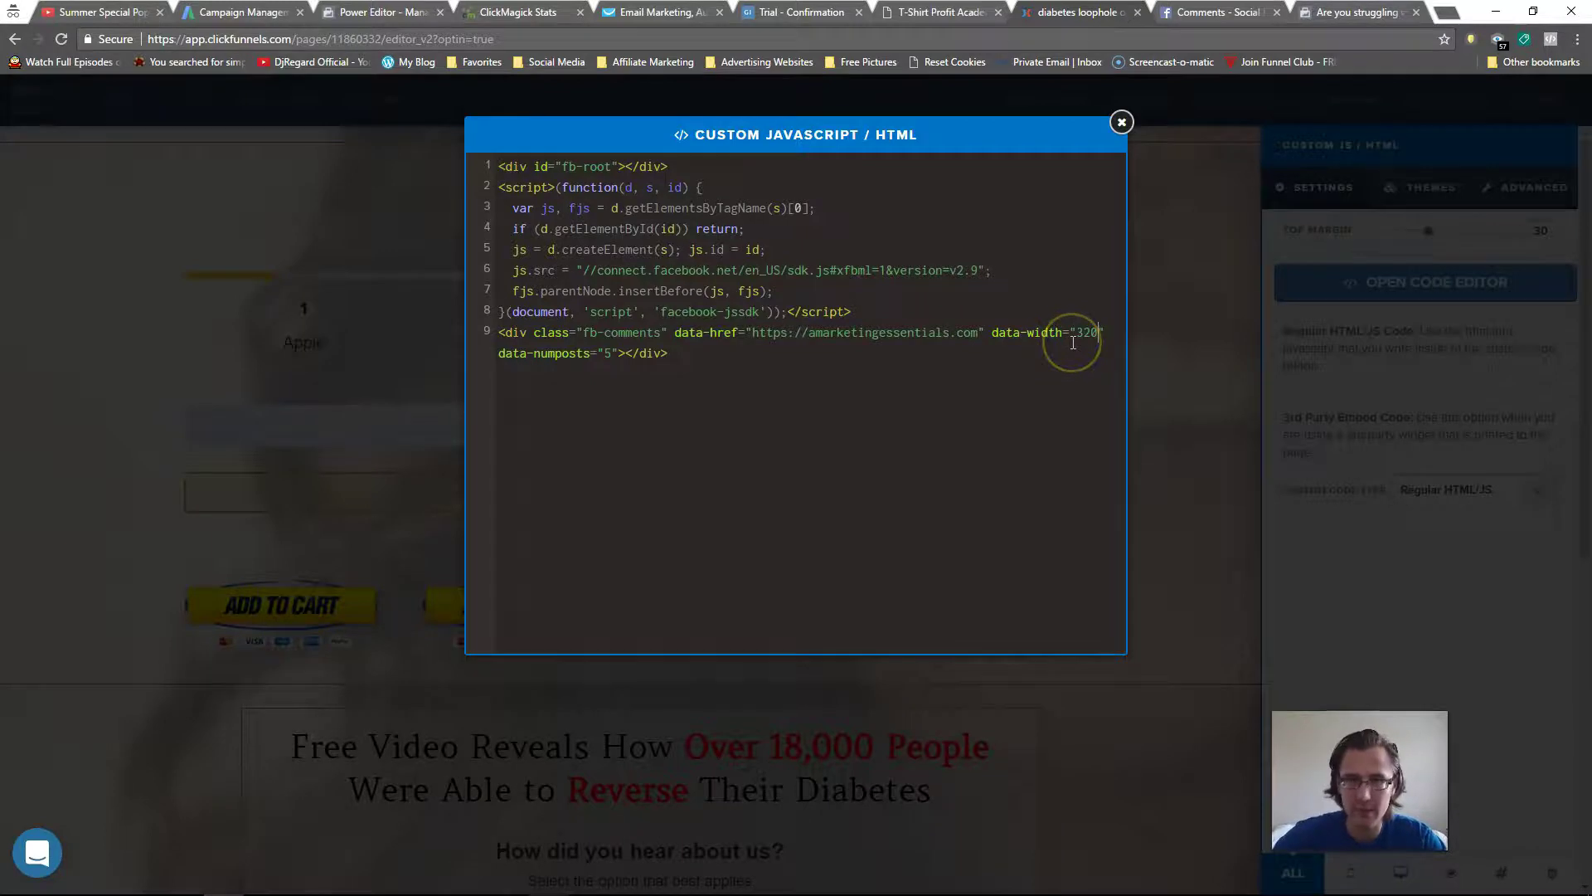
pyautogui.click(1121, 122)
pyautogui.click(1536, 100)
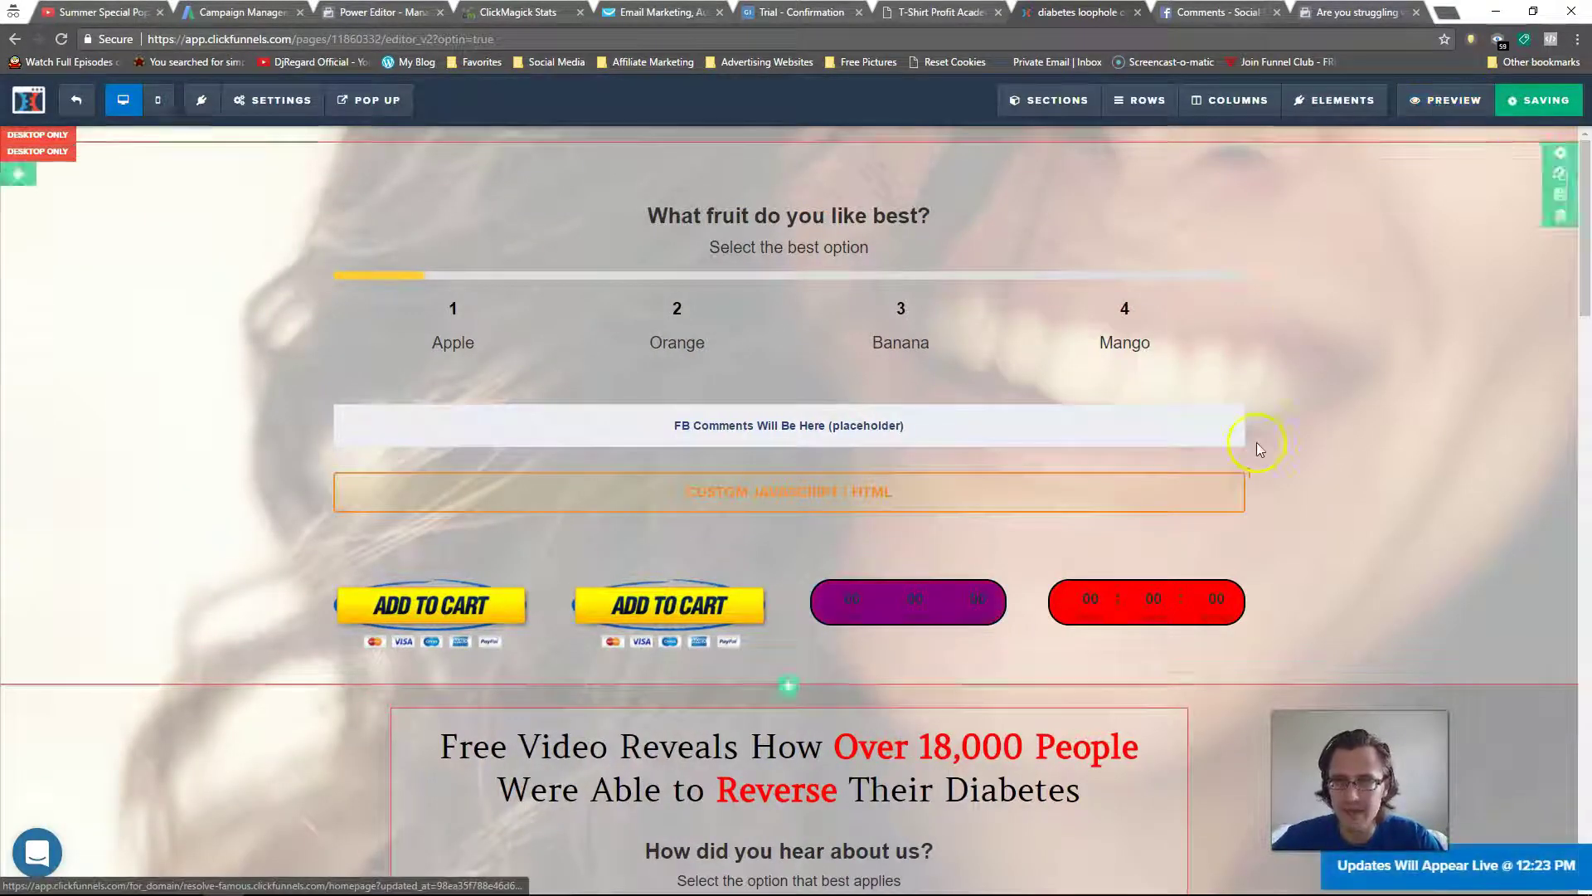
# - Delete the FB Comments placeholder and check the page in a preview
pyautogui.click(1231, 393)
pyautogui.click(860, 131)
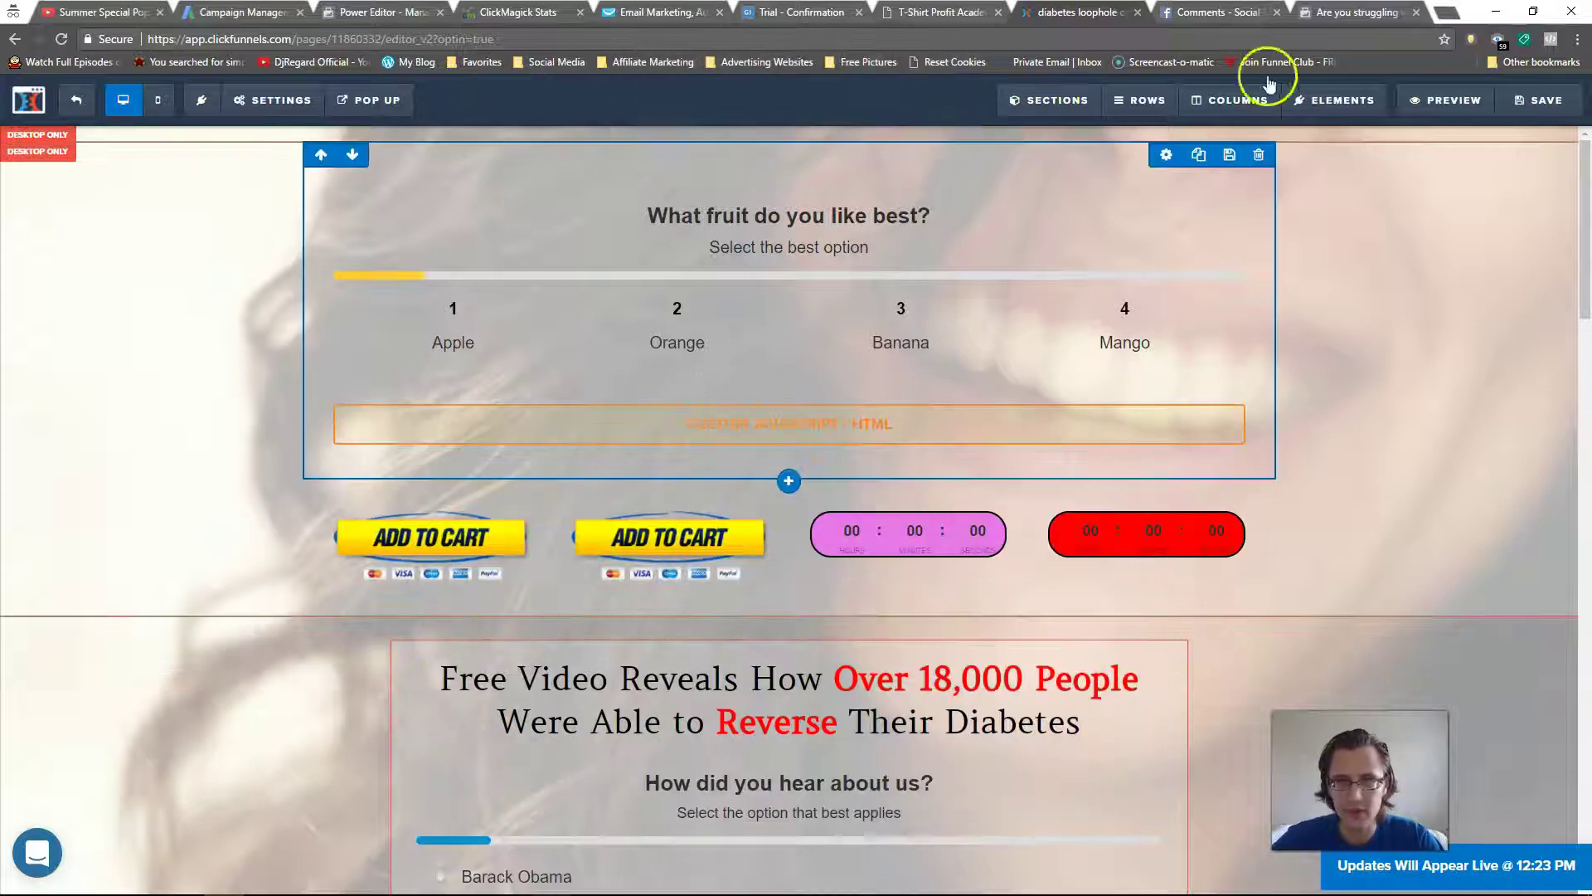
pyautogui.click(1465, 100)
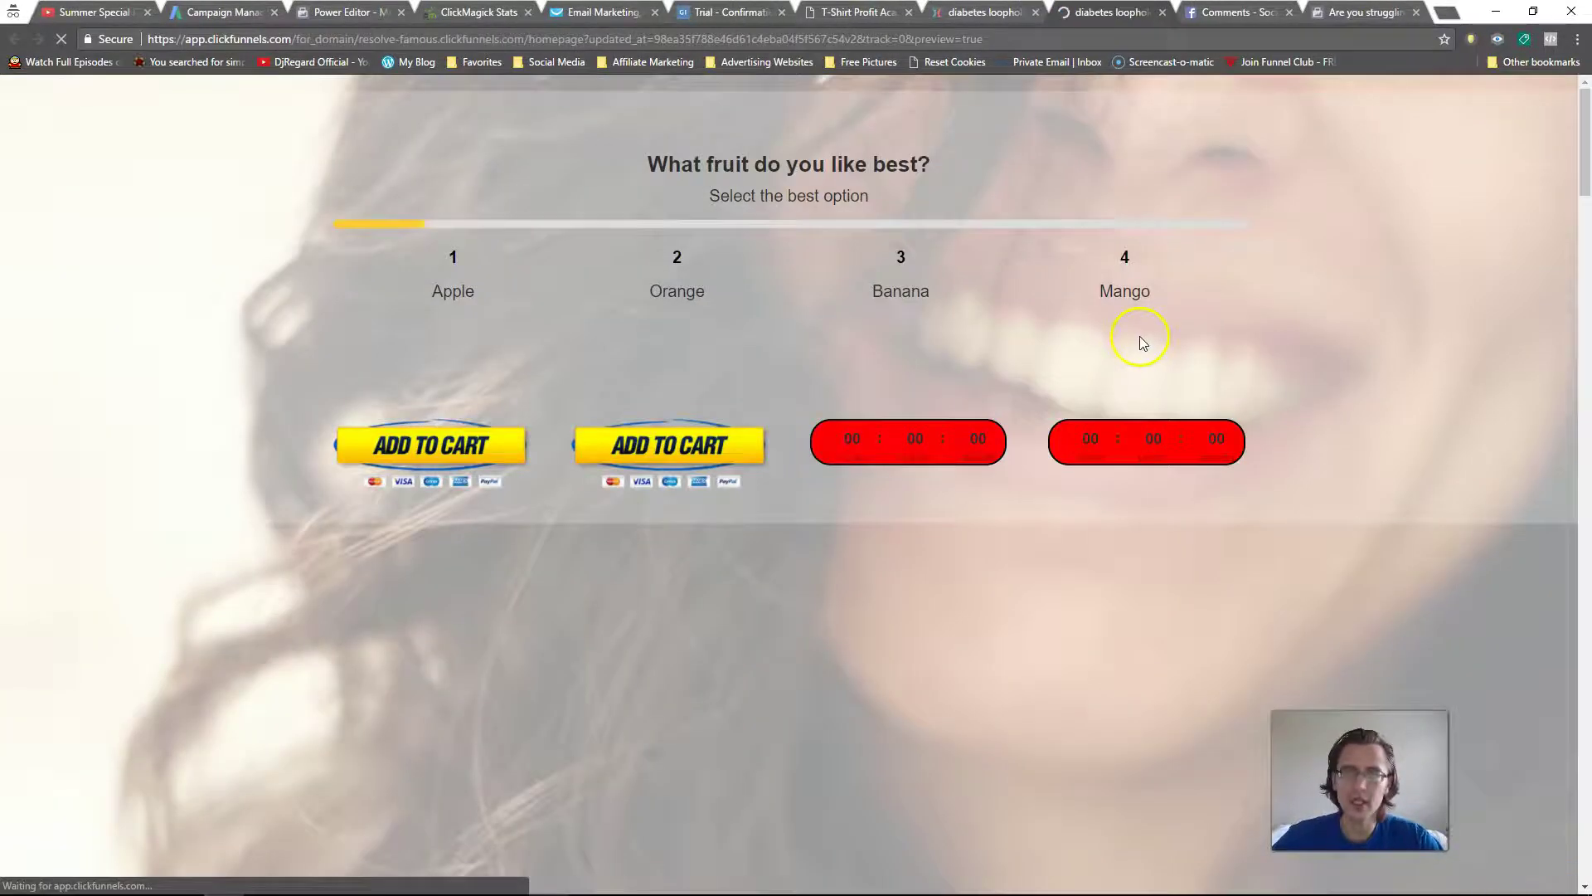
pyautogui.rightClick(527, 386)
pyautogui.click(220, 579)
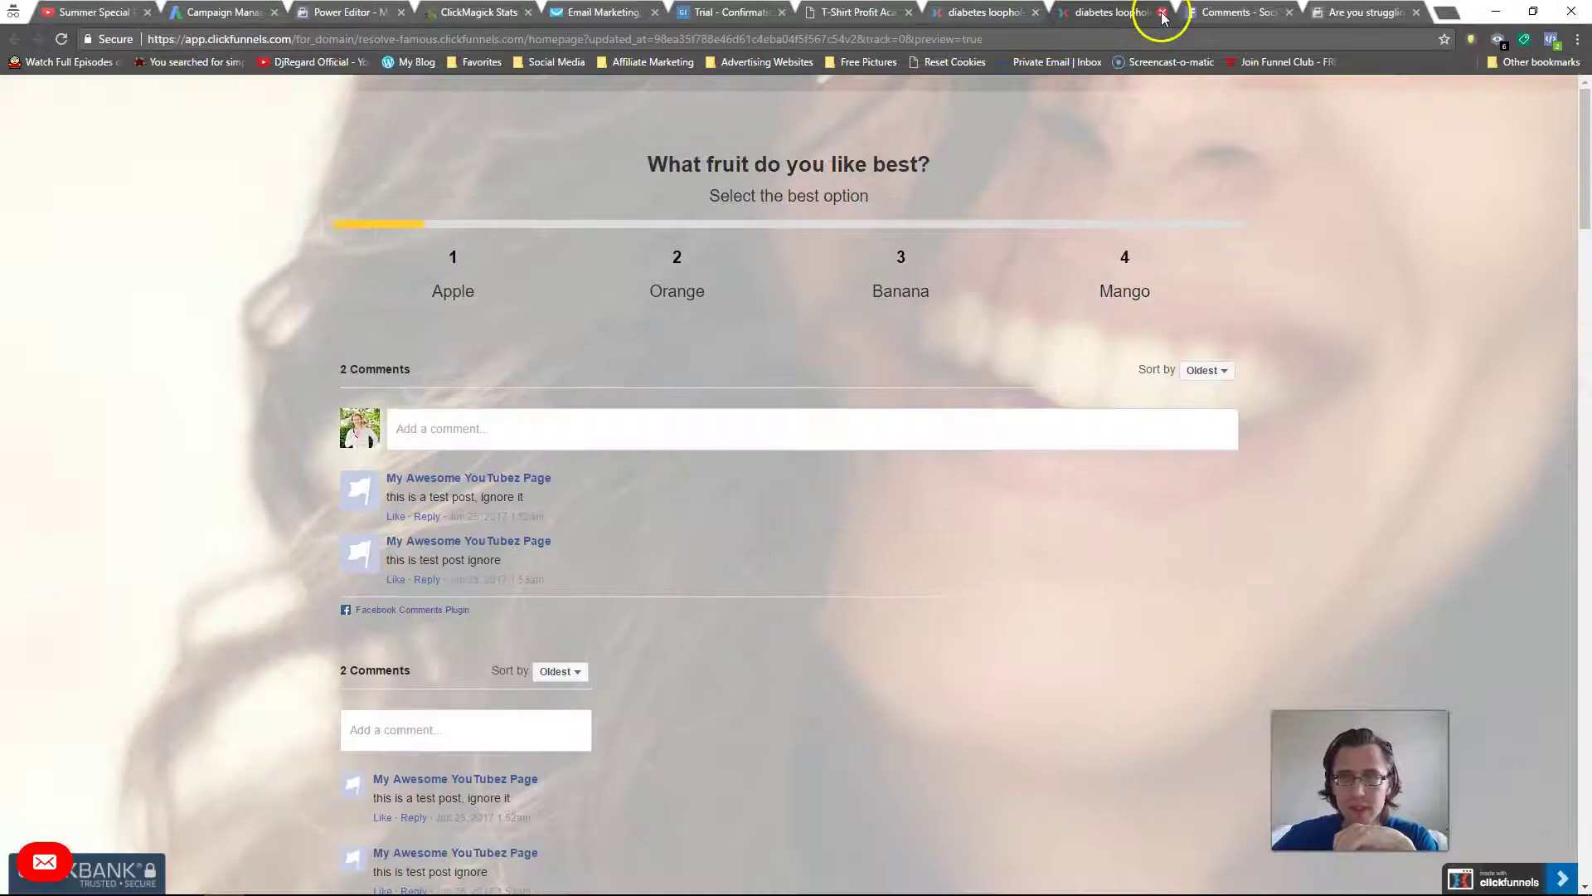
pyautogui.click(1162, 13)
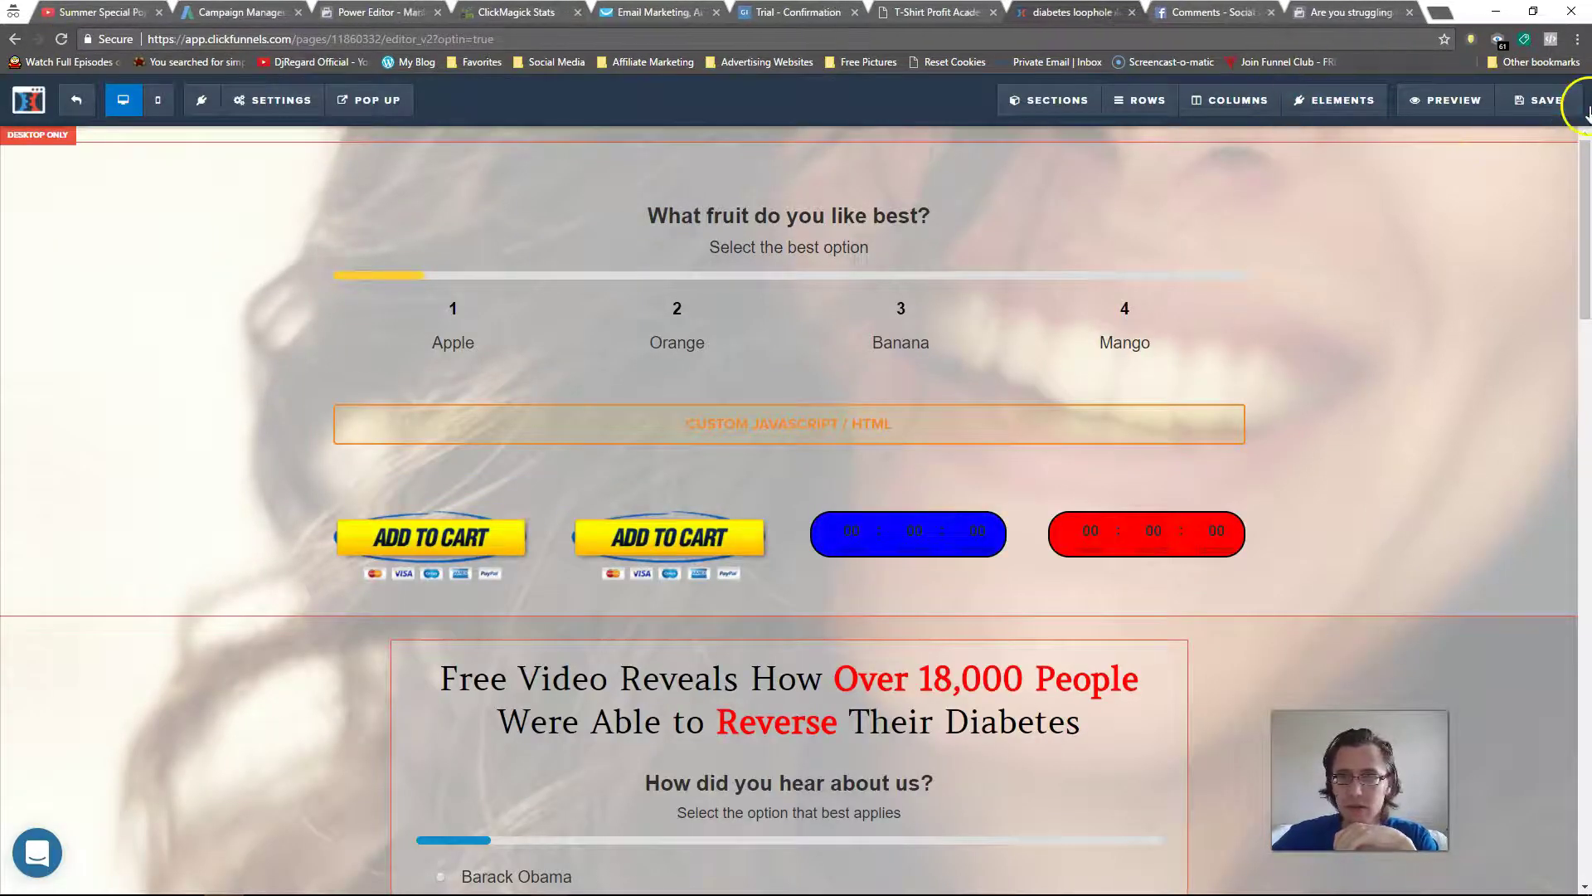
# - Save the page, check a fresh preview, and reopen the Custom JS/HTML settings
pyautogui.click(1546, 100)
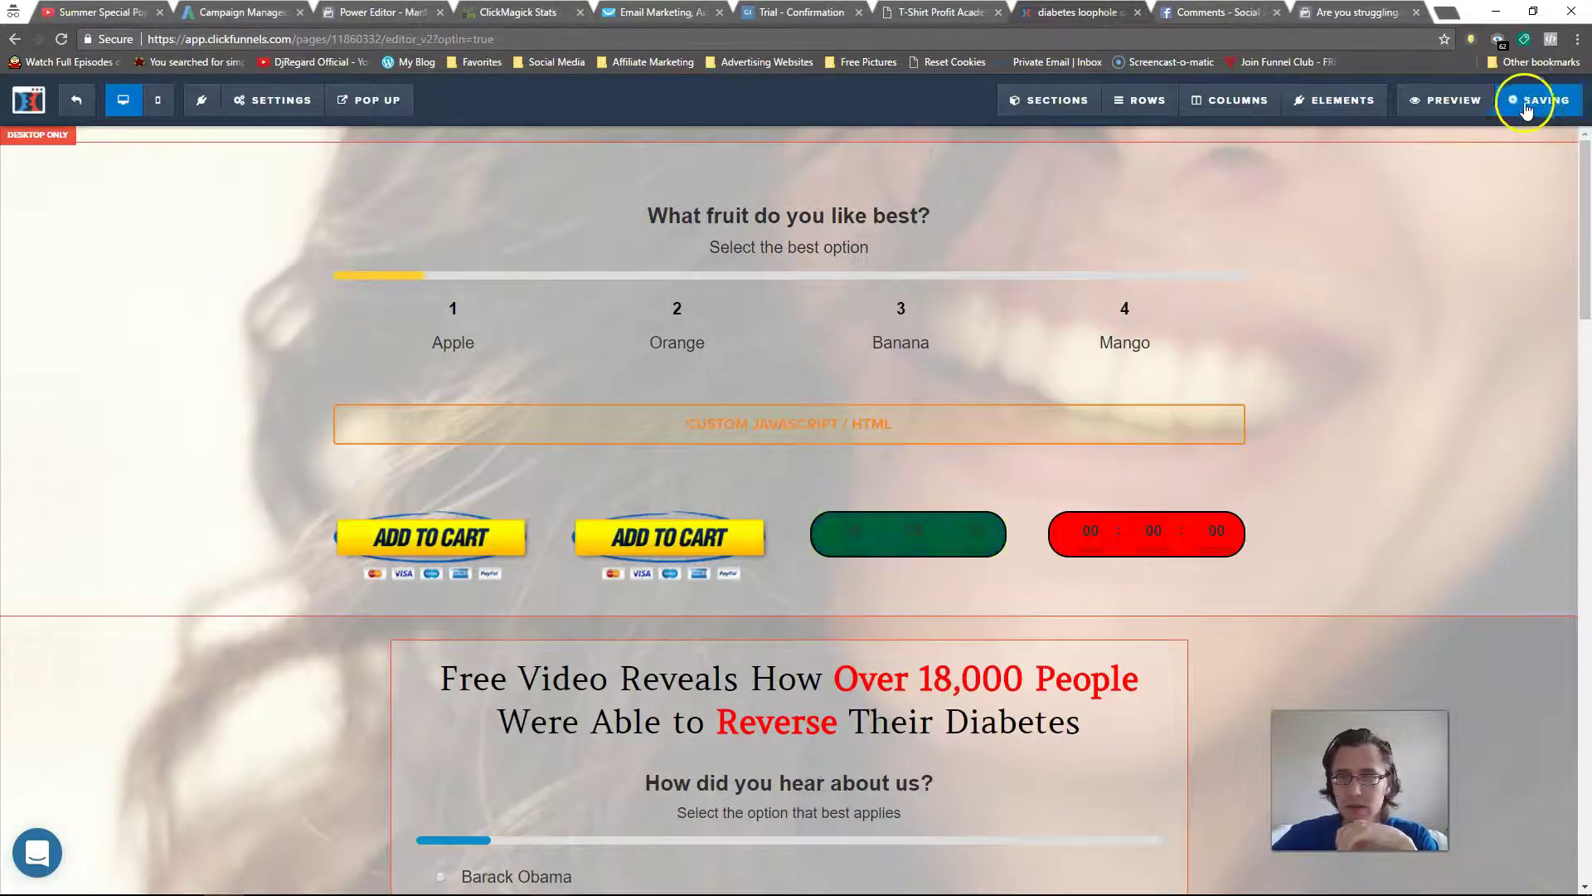
pyautogui.click(1444, 101)
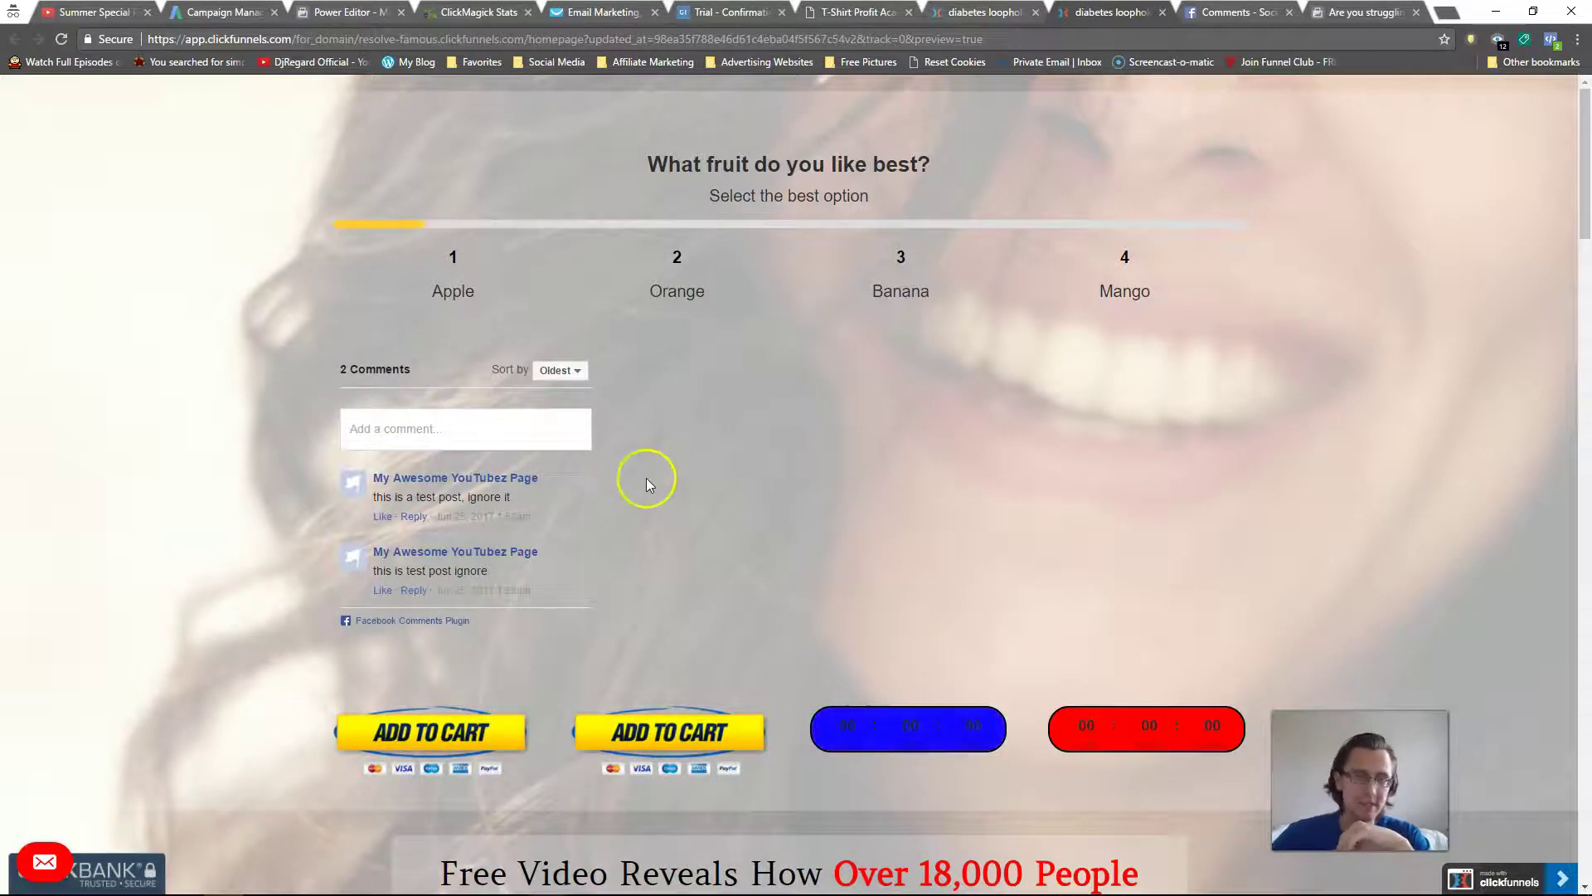
pyautogui.hotkey('ctrl', 'shift', 'Tab')
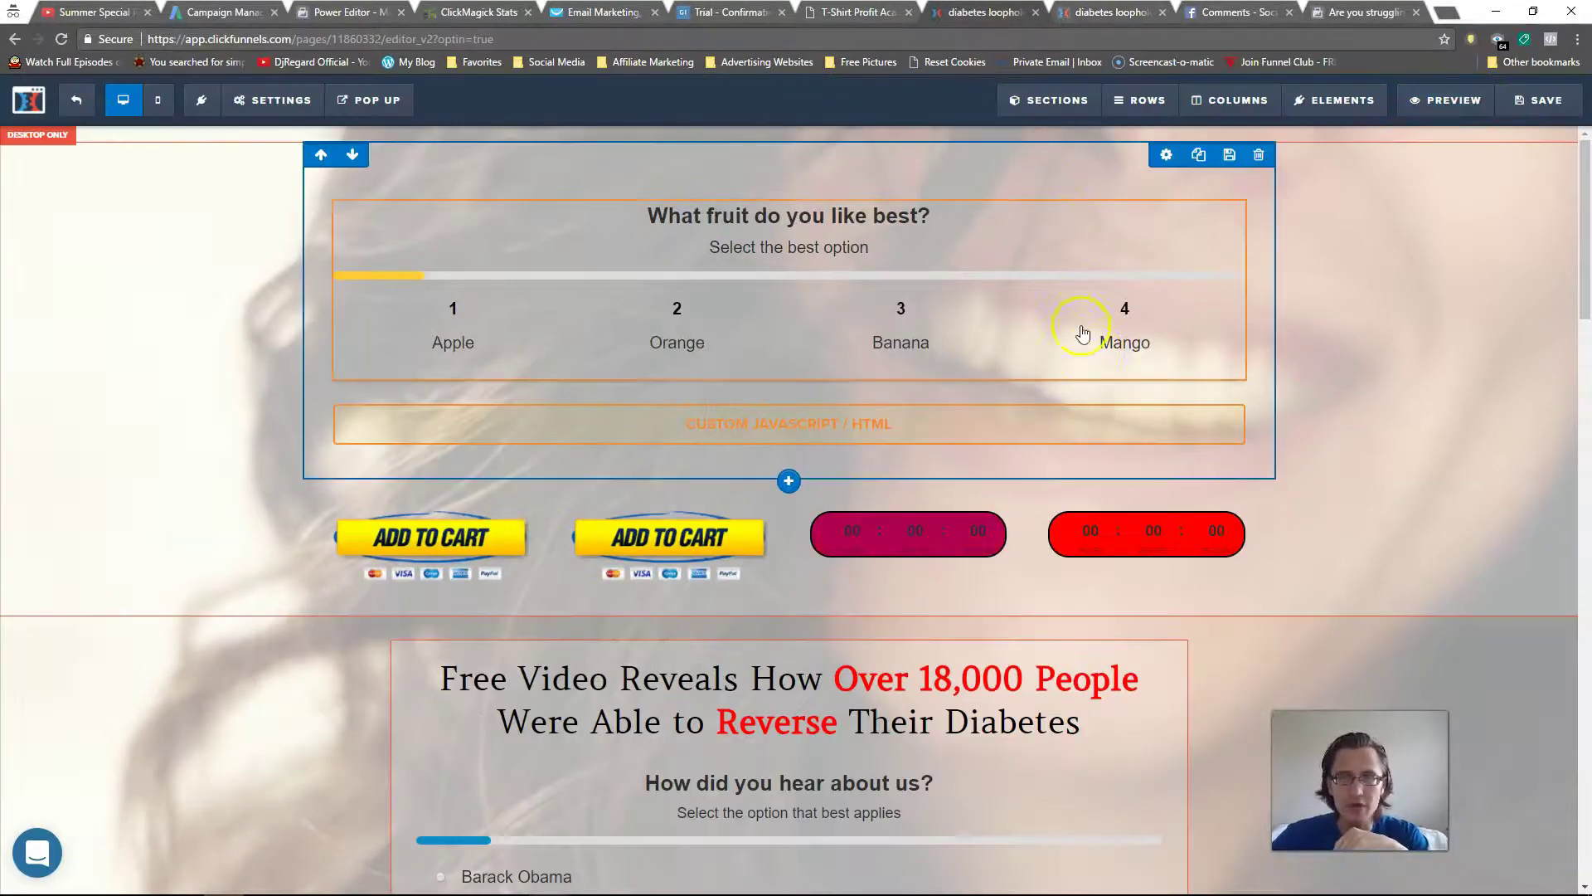
pyautogui.click(1169, 394)
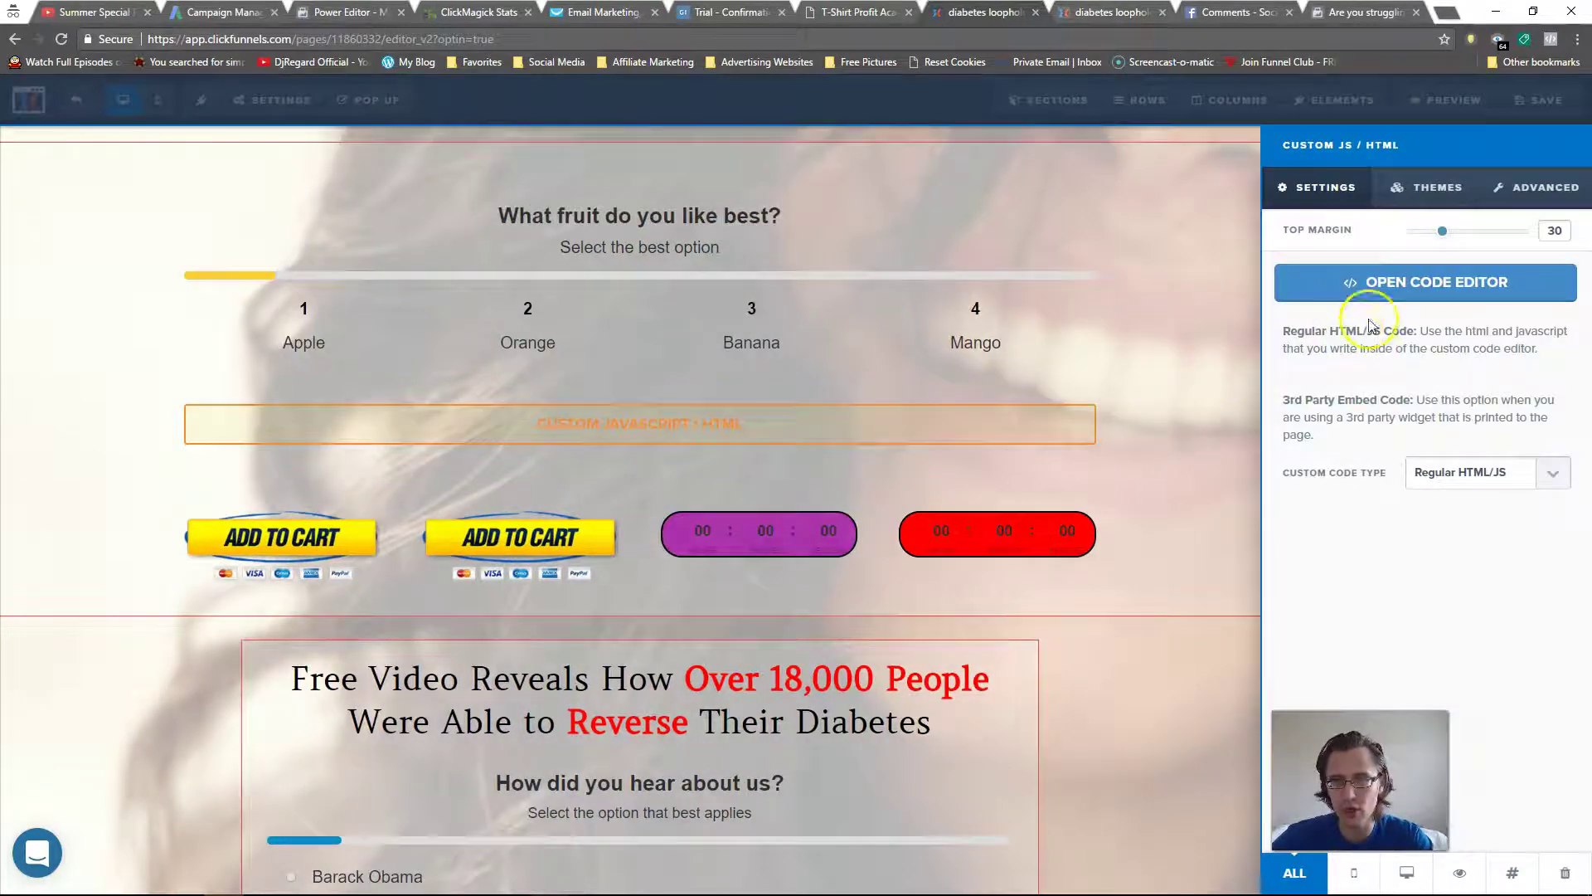
# - Wrap the embedded comments code in a <center> tag and save the page
pyautogui.click(1351, 286)
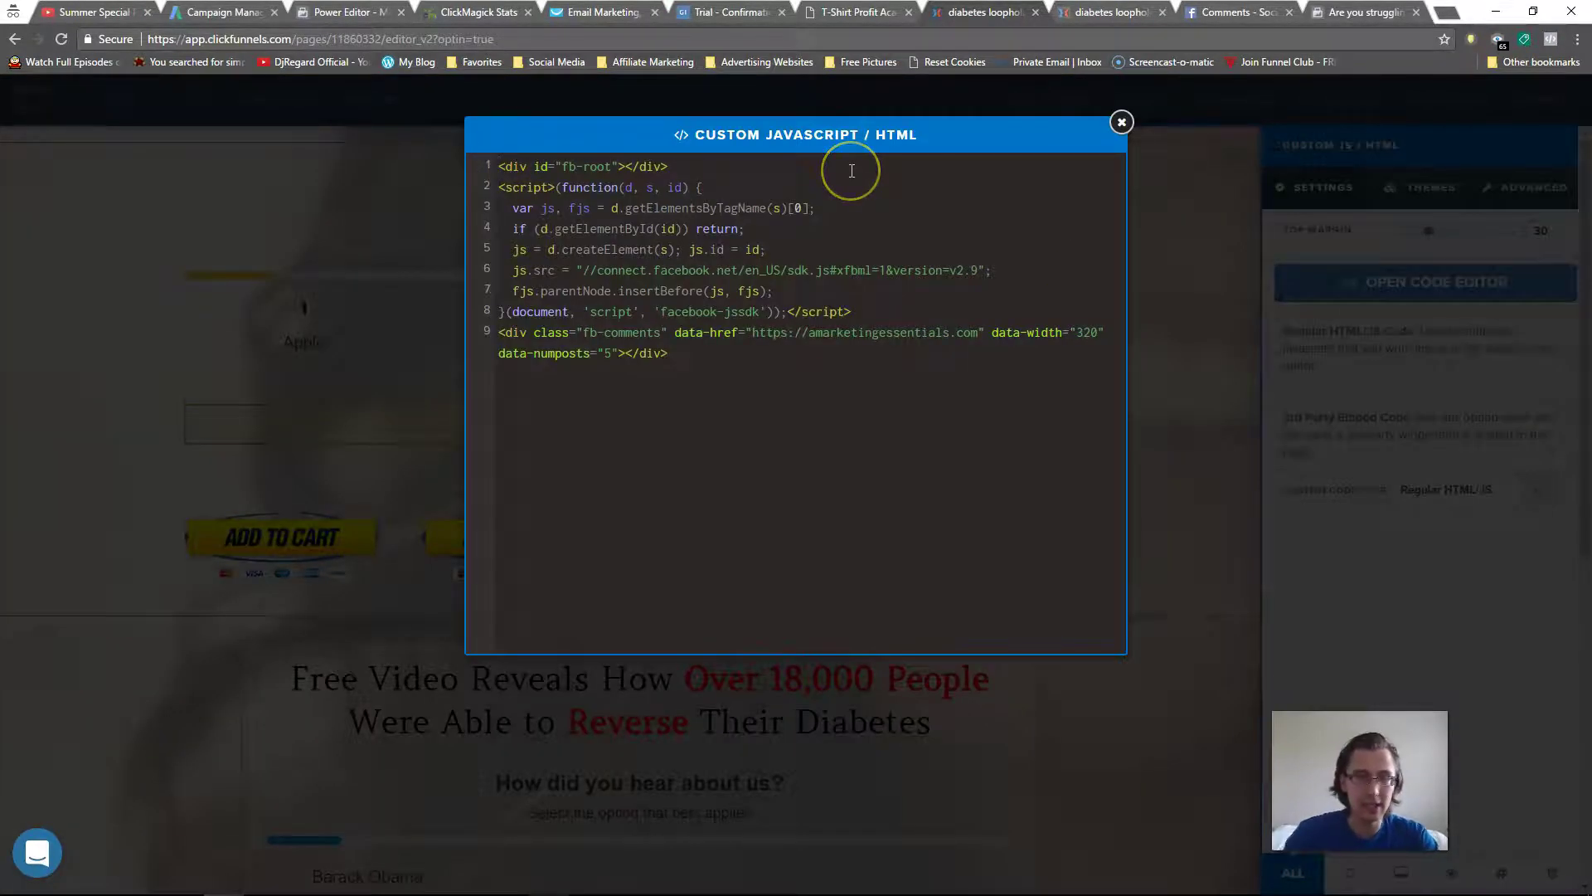
pyautogui.hotkey('shift', 'Home')
pyautogui.write('nter>')
pyautogui.click(1121, 122)
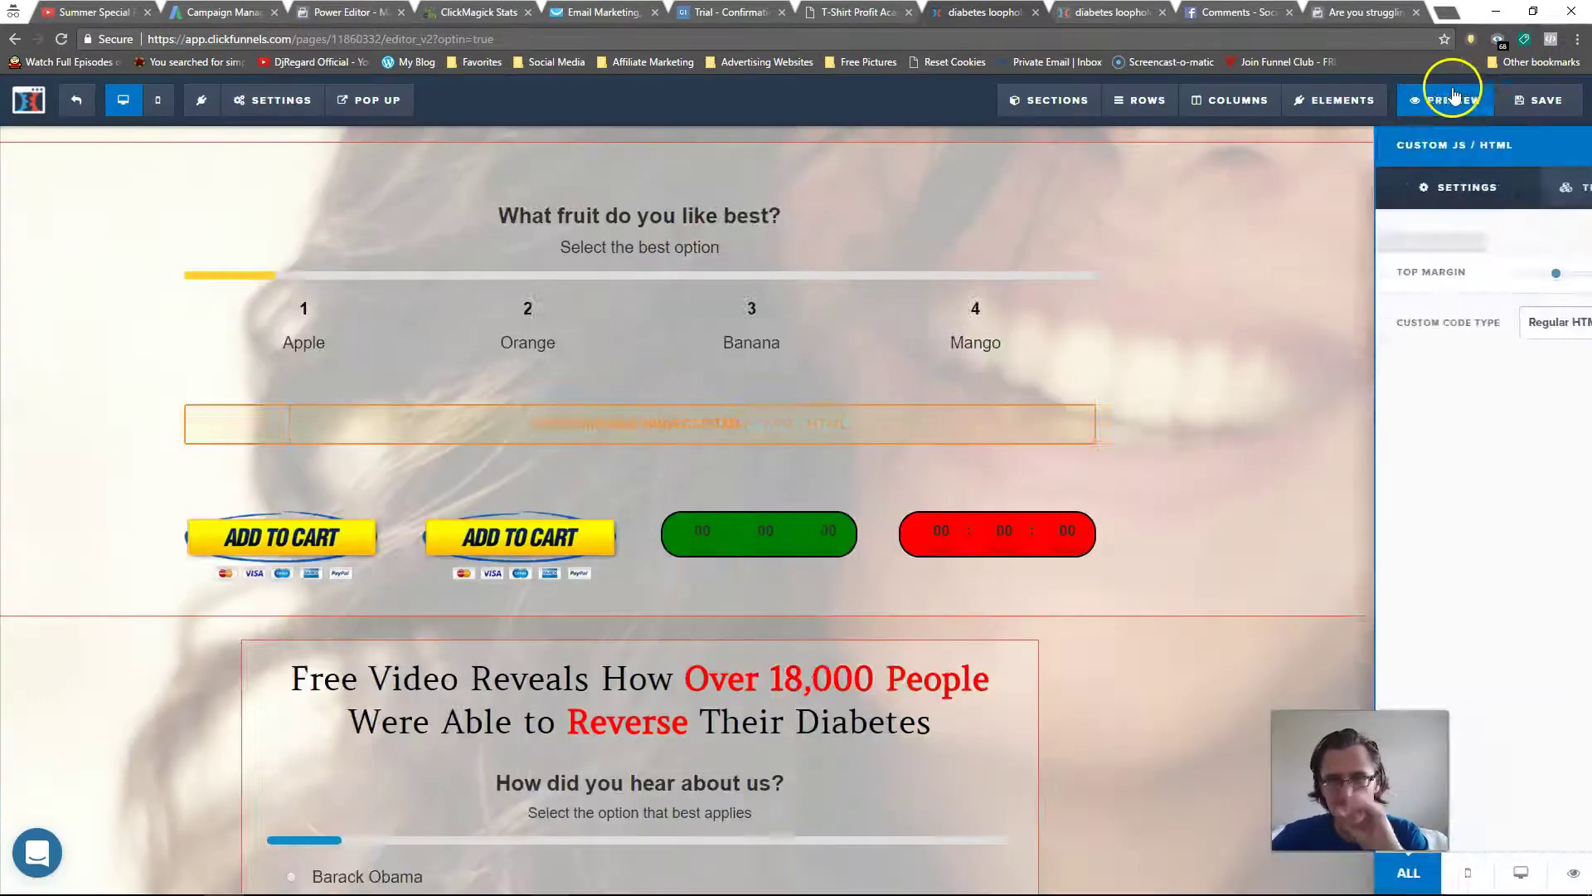
pyautogui.click(1530, 97)
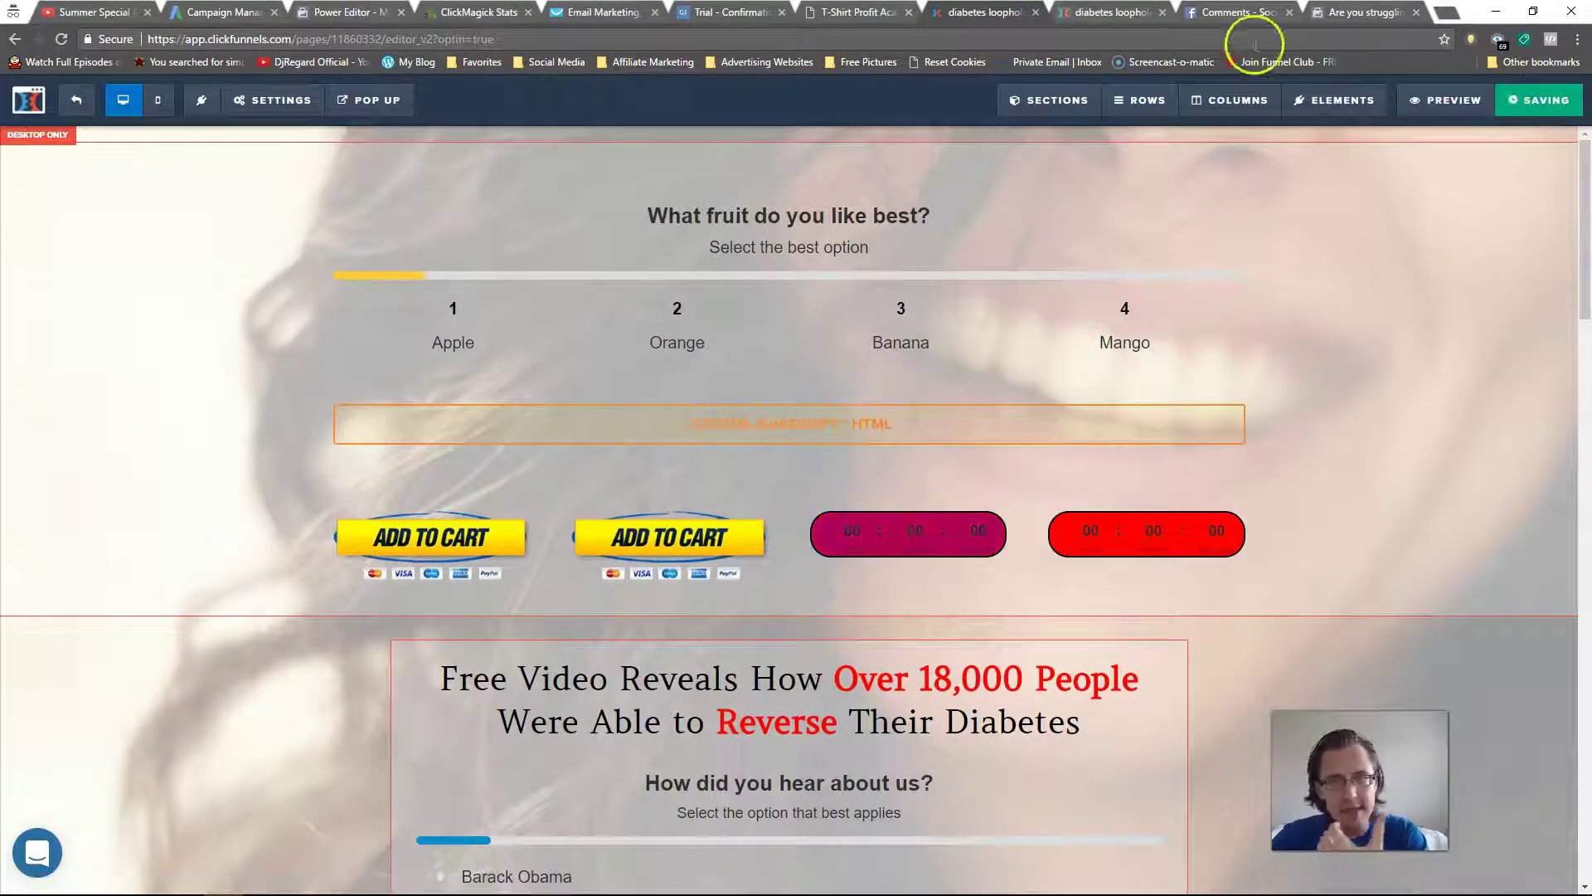
# - Open a fresh preview and confirm the comments box now sits centred
pyautogui.click(1165, 17)
pyautogui.click(1443, 101)
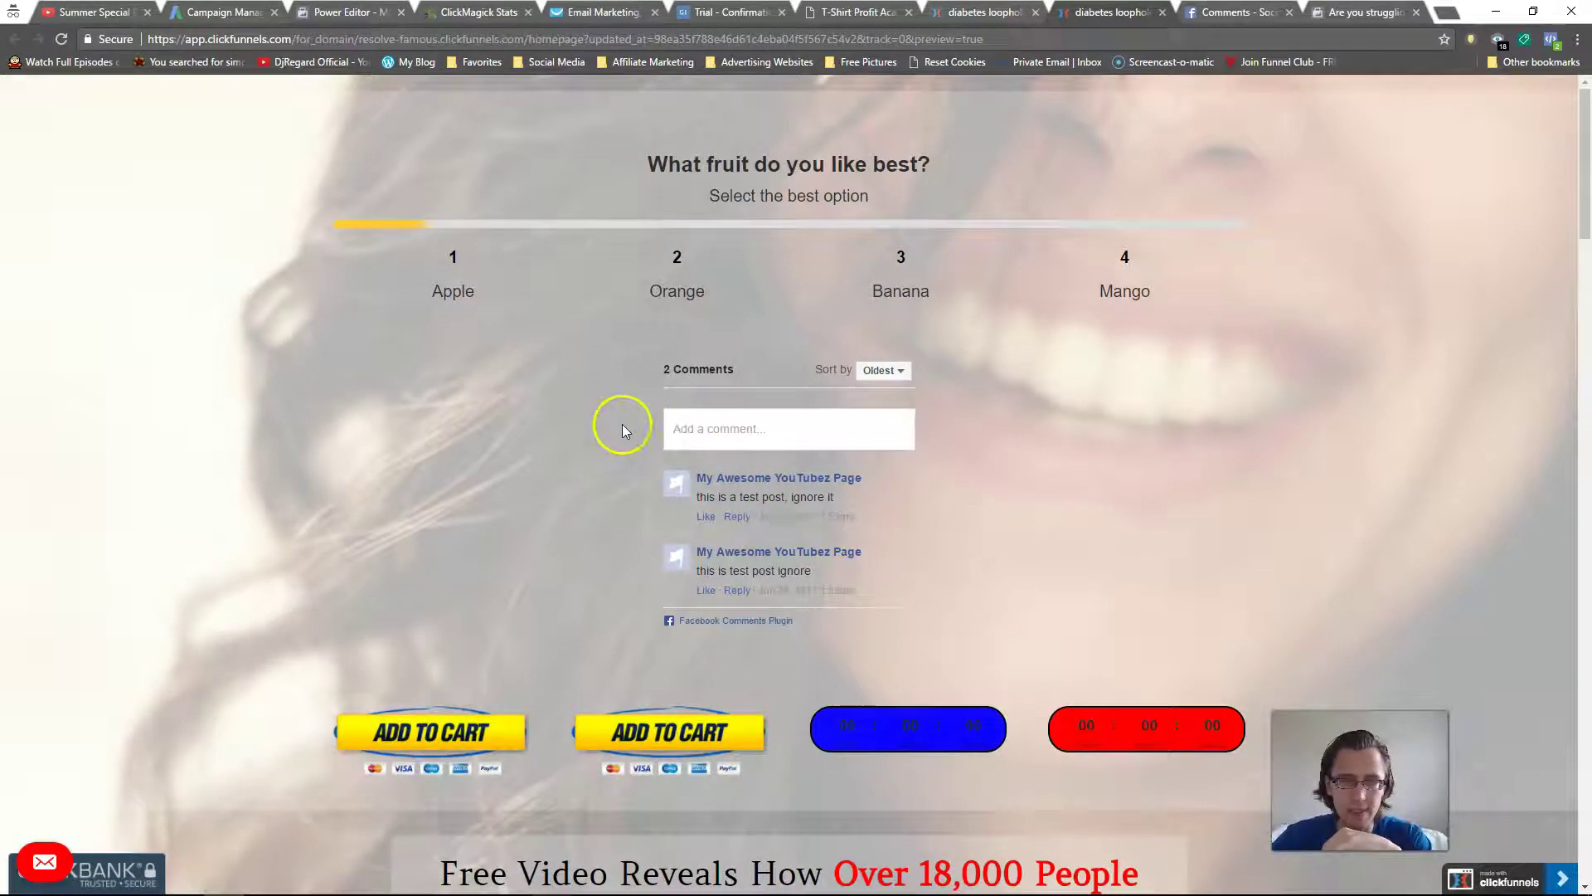
pyautogui.click(779, 428)
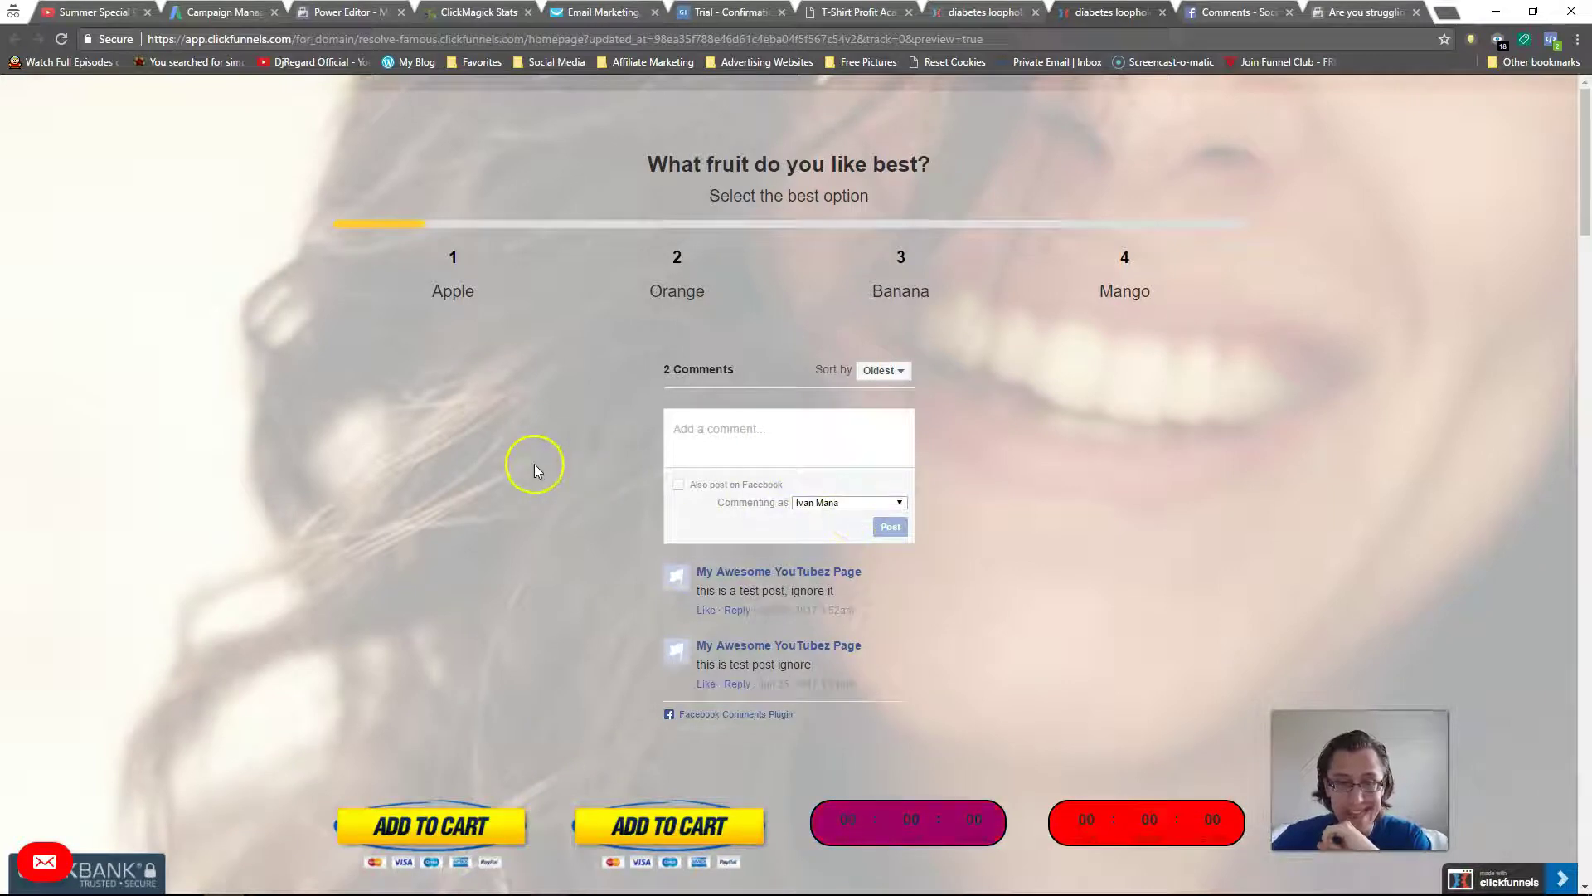
pyautogui.click(1162, 12)
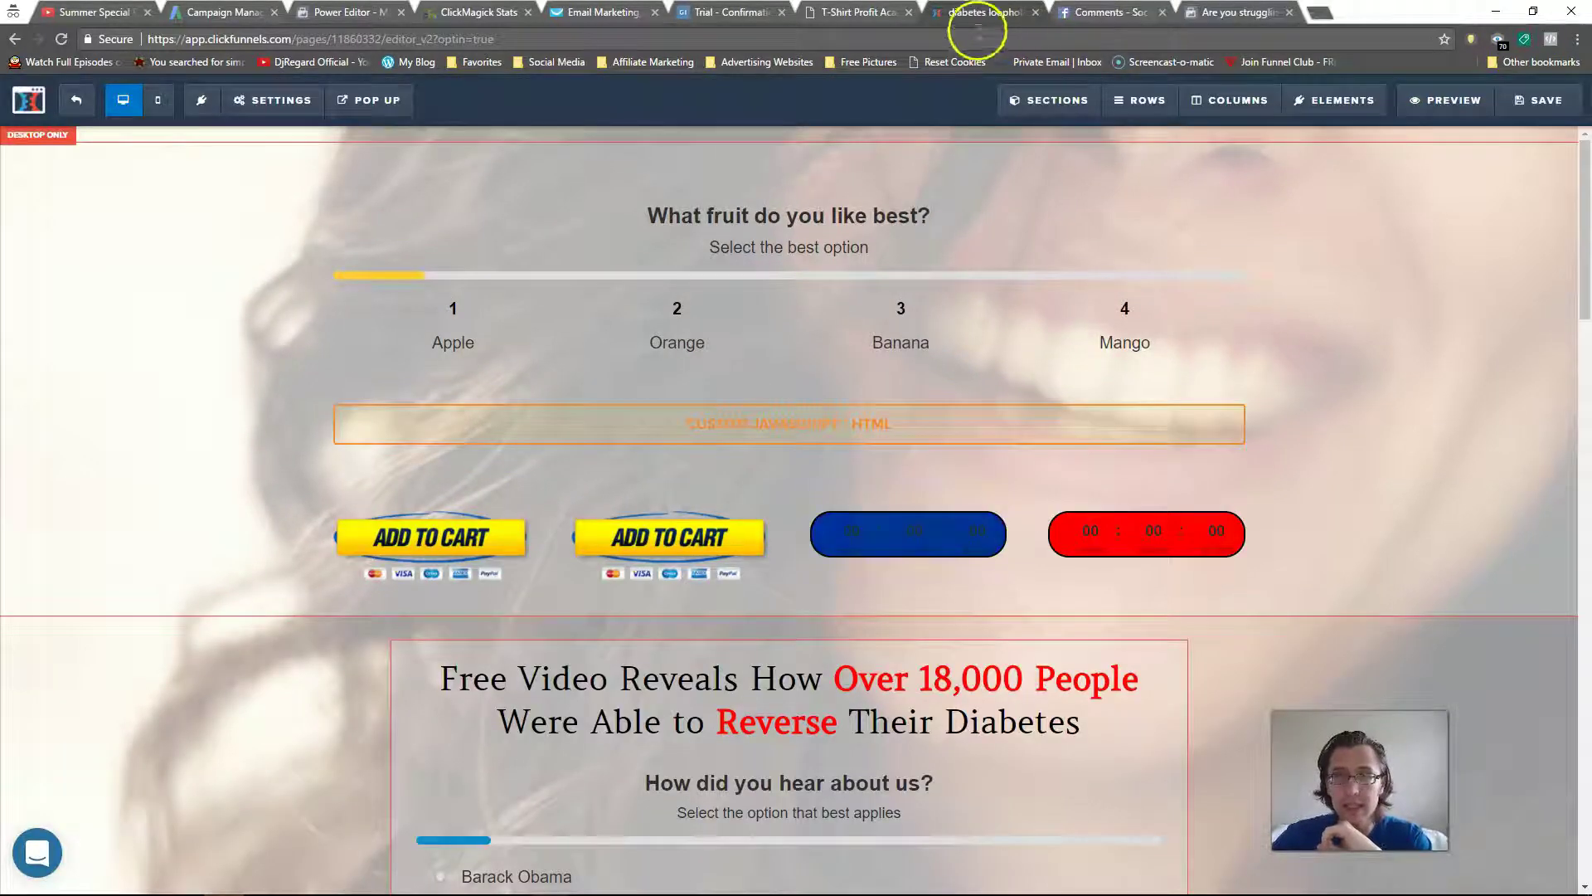
pyautogui.click(1119, 14)
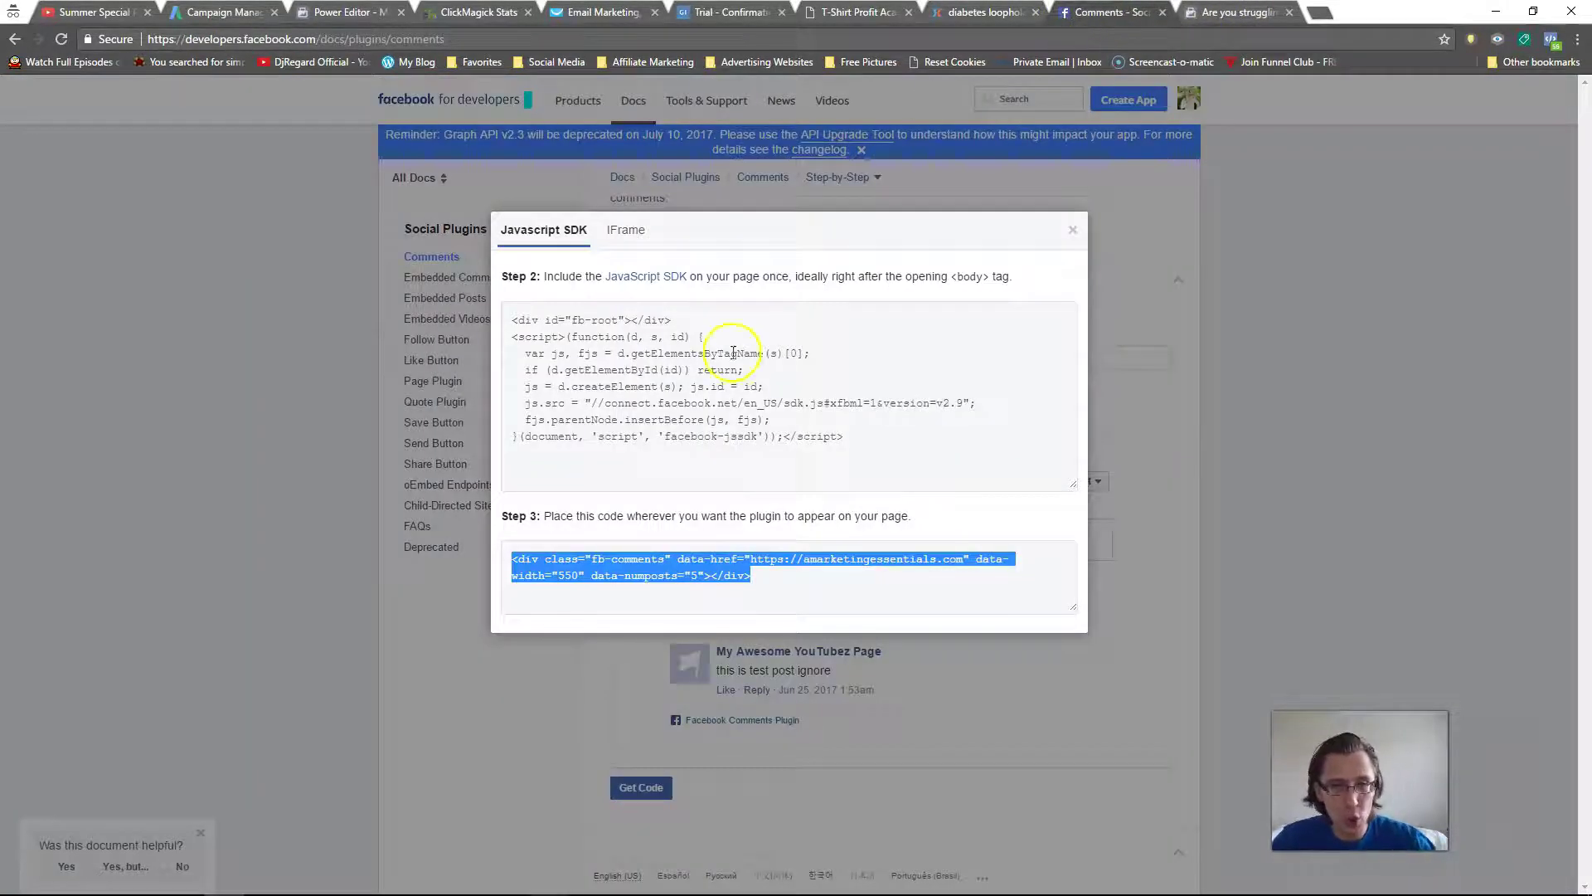
# - Close the Comments code dialog and generate the Embedded Comments sample embed code (width 560)
pyautogui.click(1072, 228)
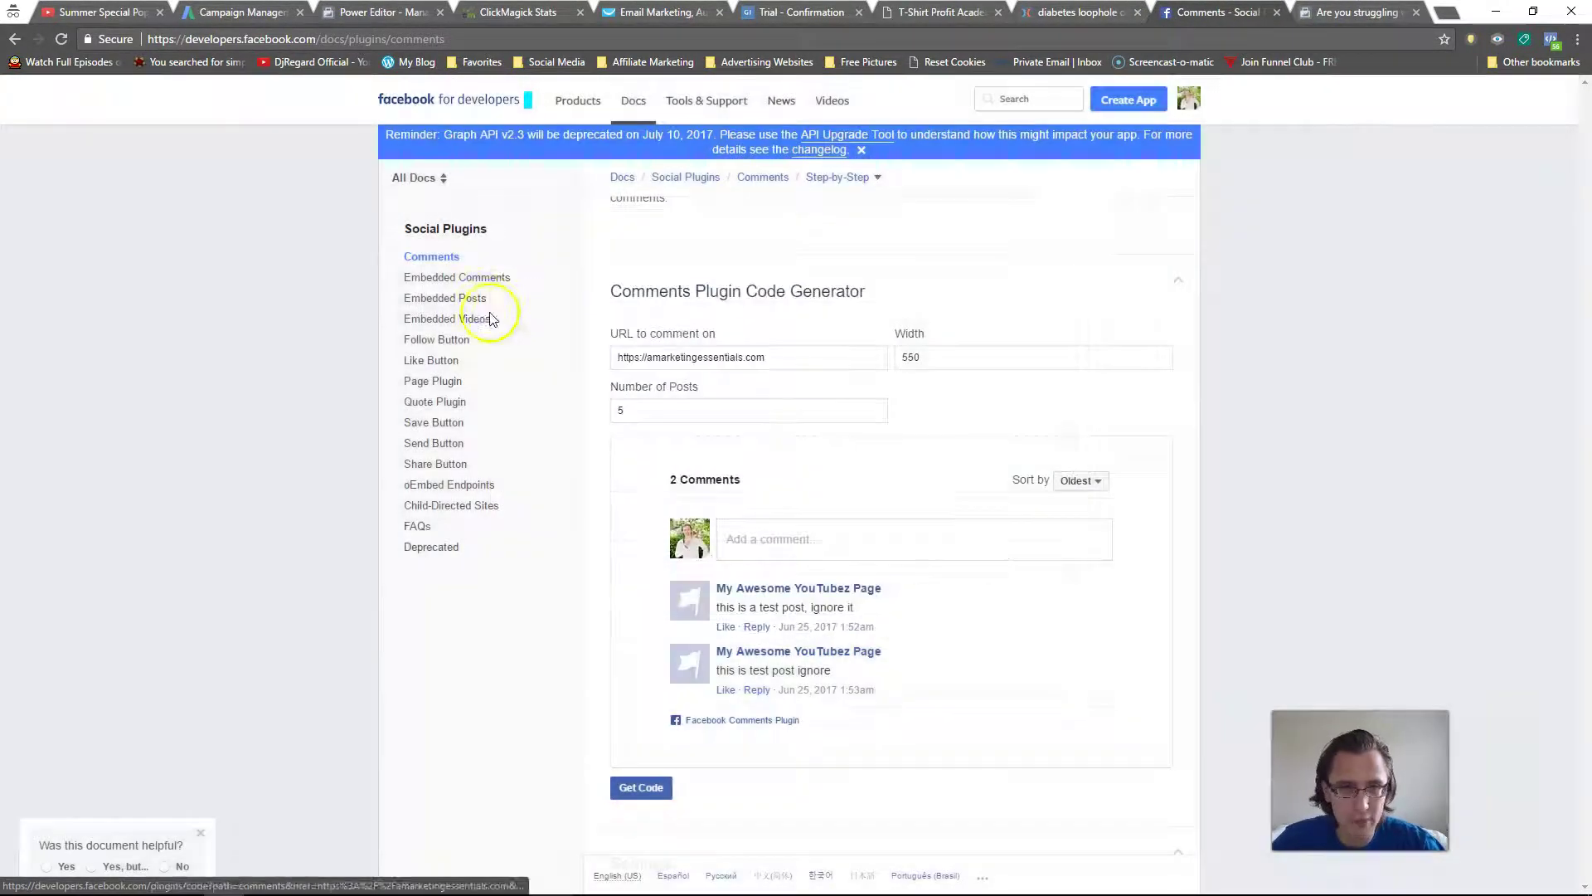
pyautogui.click(443, 299)
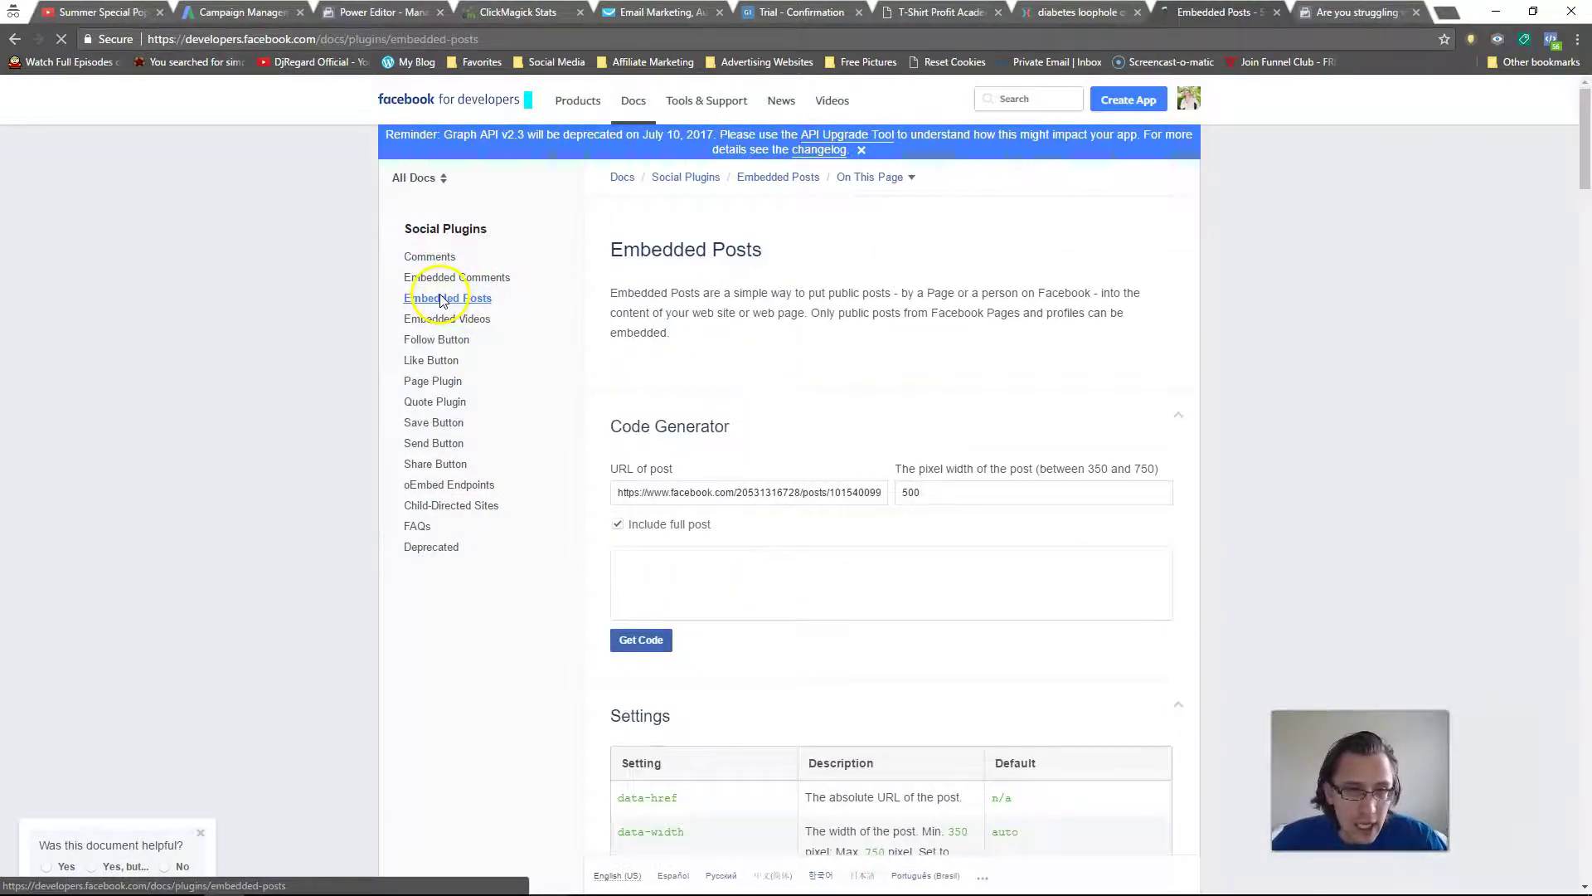
pyautogui.click(435, 279)
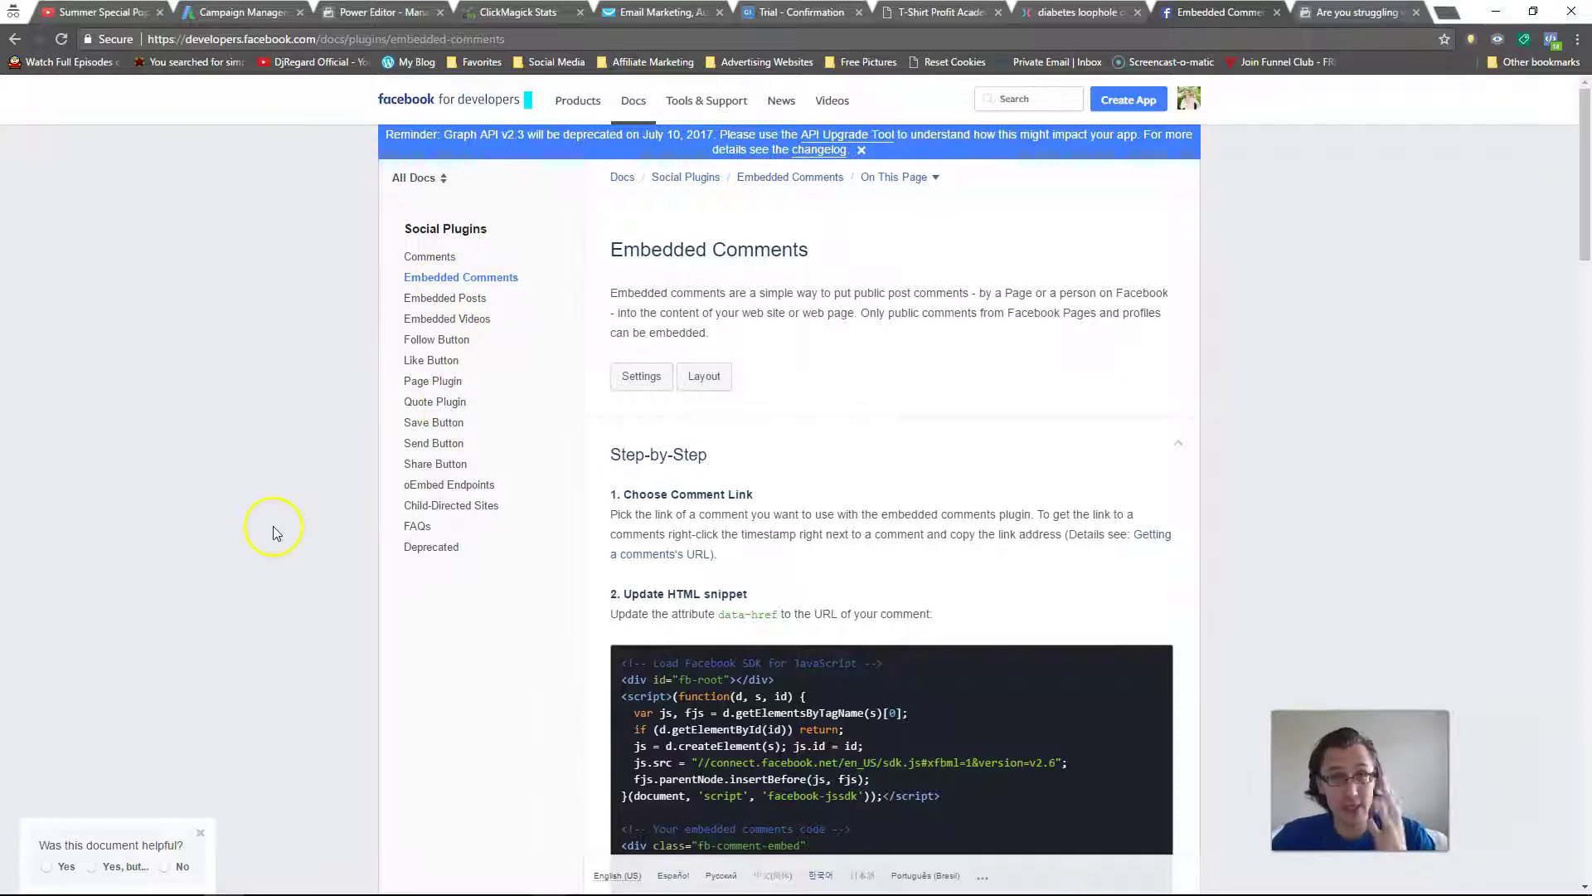
pyautogui.scroll(-3, 300, 604)
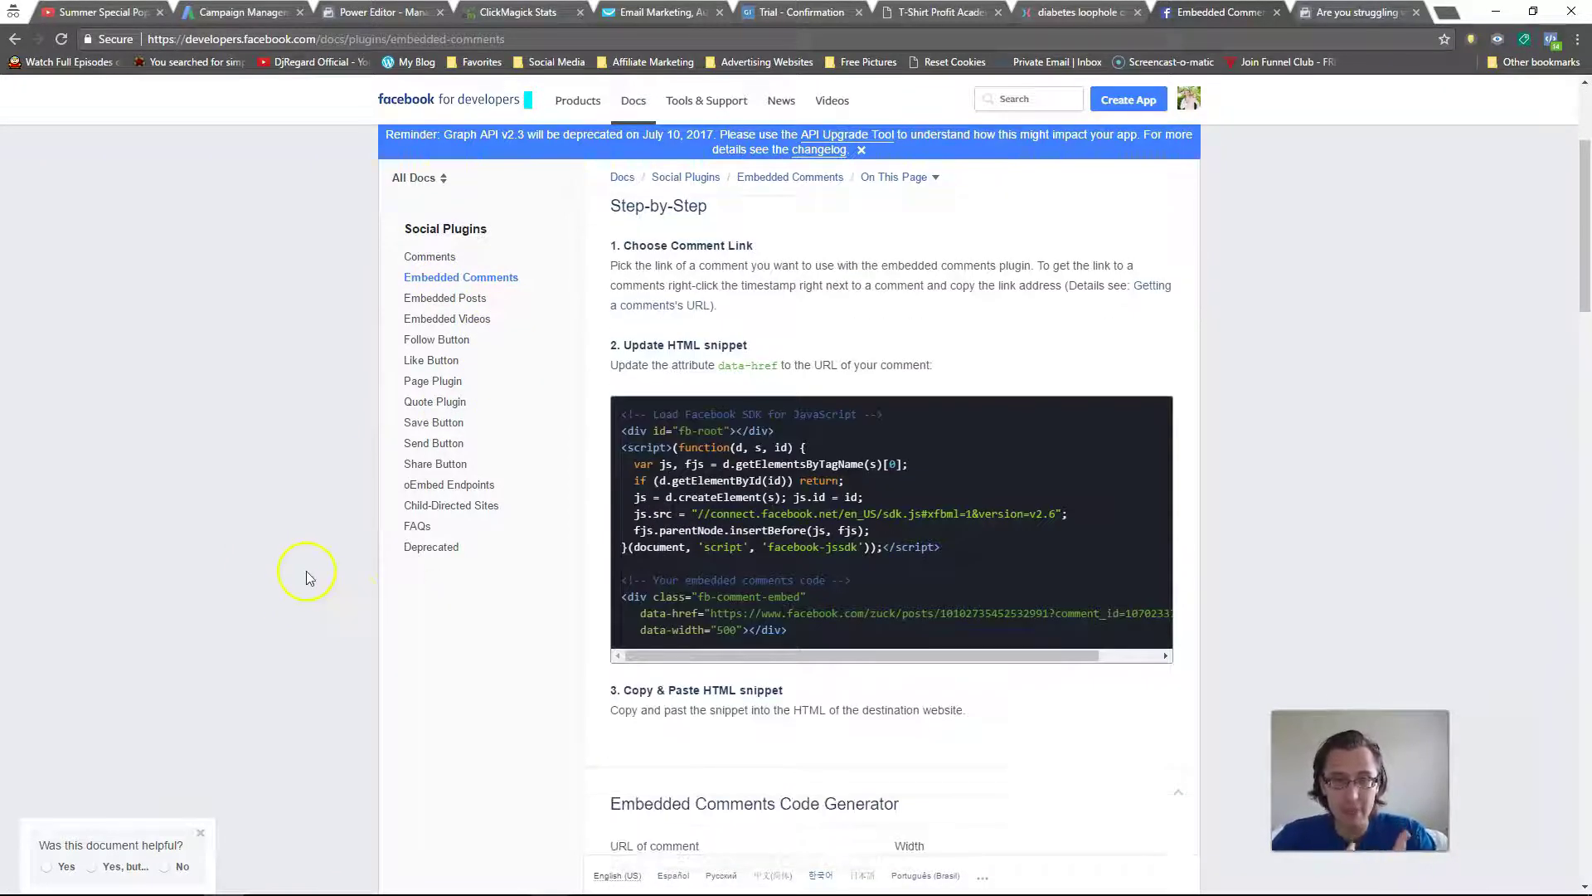
pyautogui.scroll(-6, 431, 490)
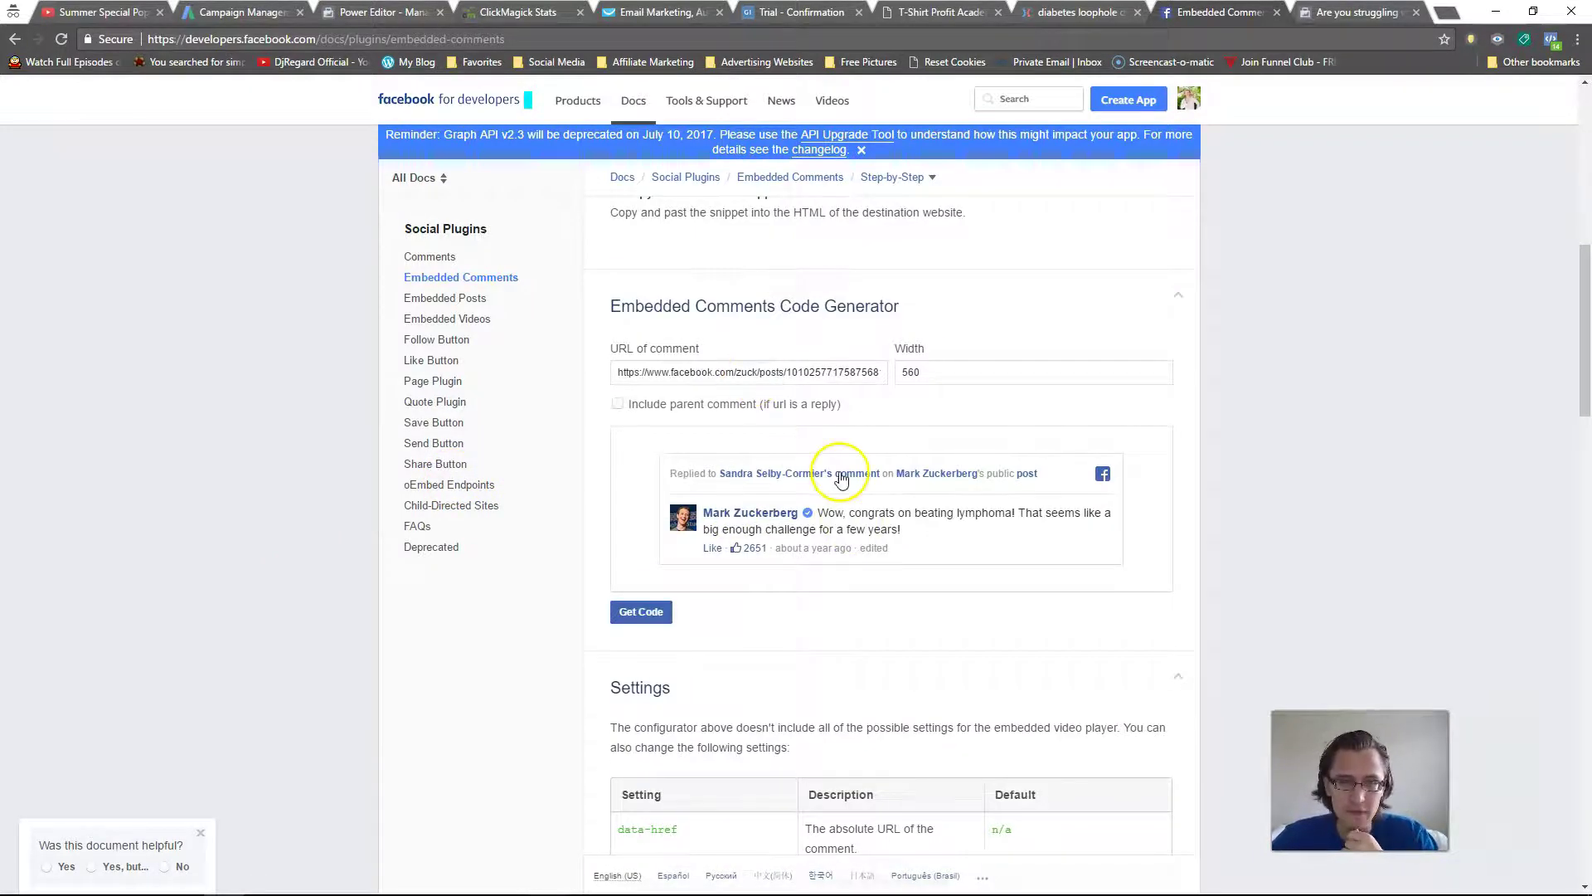
pyautogui.click(639, 611)
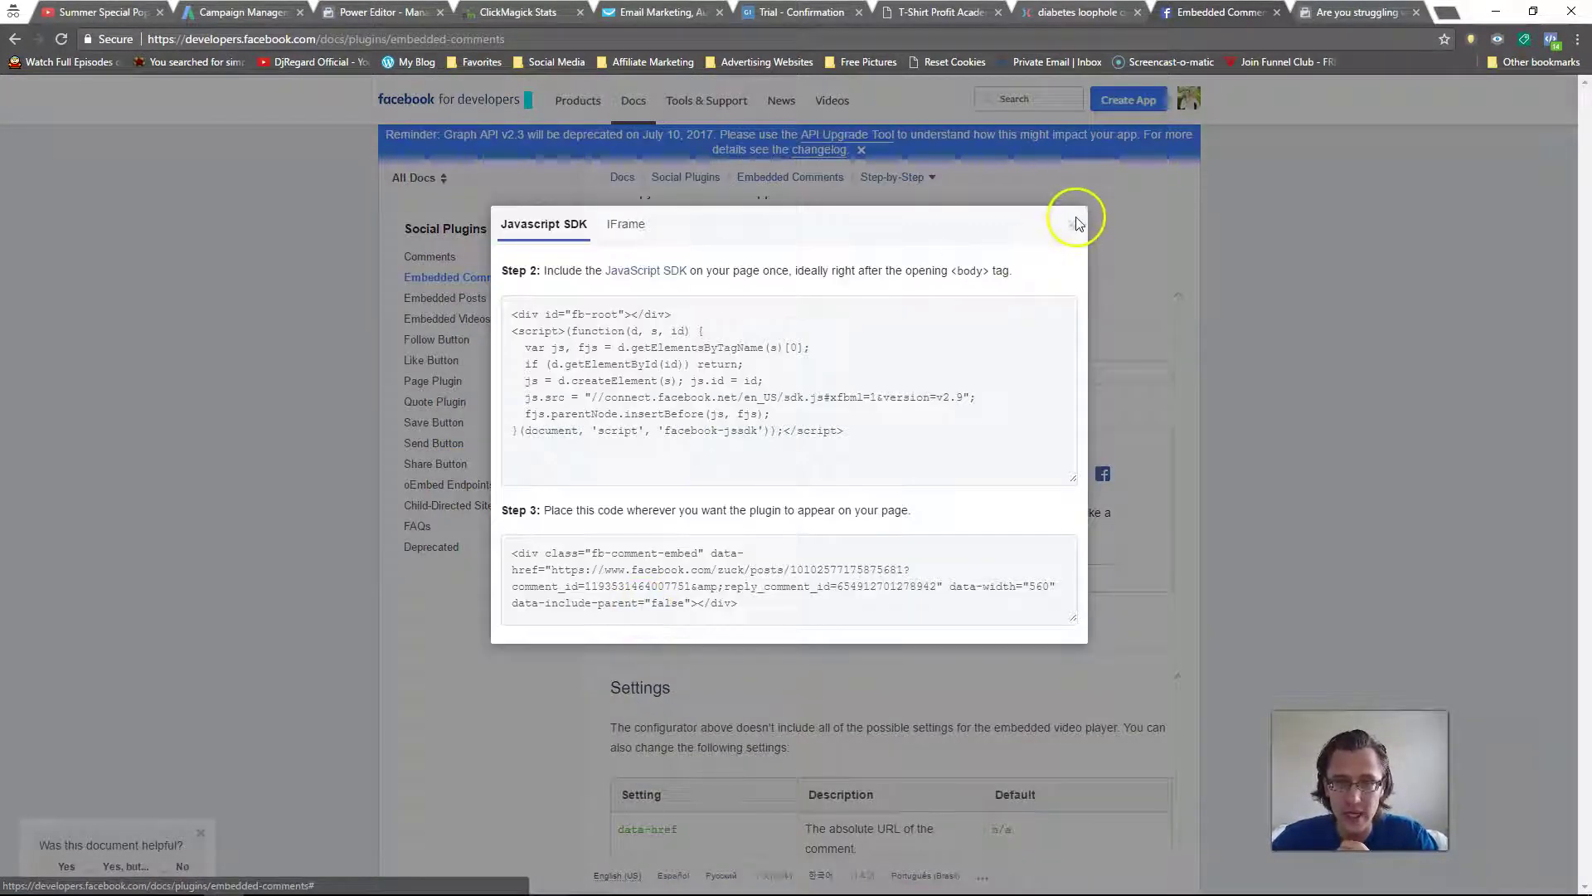
pyautogui.click(1076, 222)
# - Post the comment 'WOW THIS IS SO FREAKIN GREAT OMGGGGGGGGGGGG THANK YOU SO MUCH' on the video post
pyautogui.click(1354, 12)
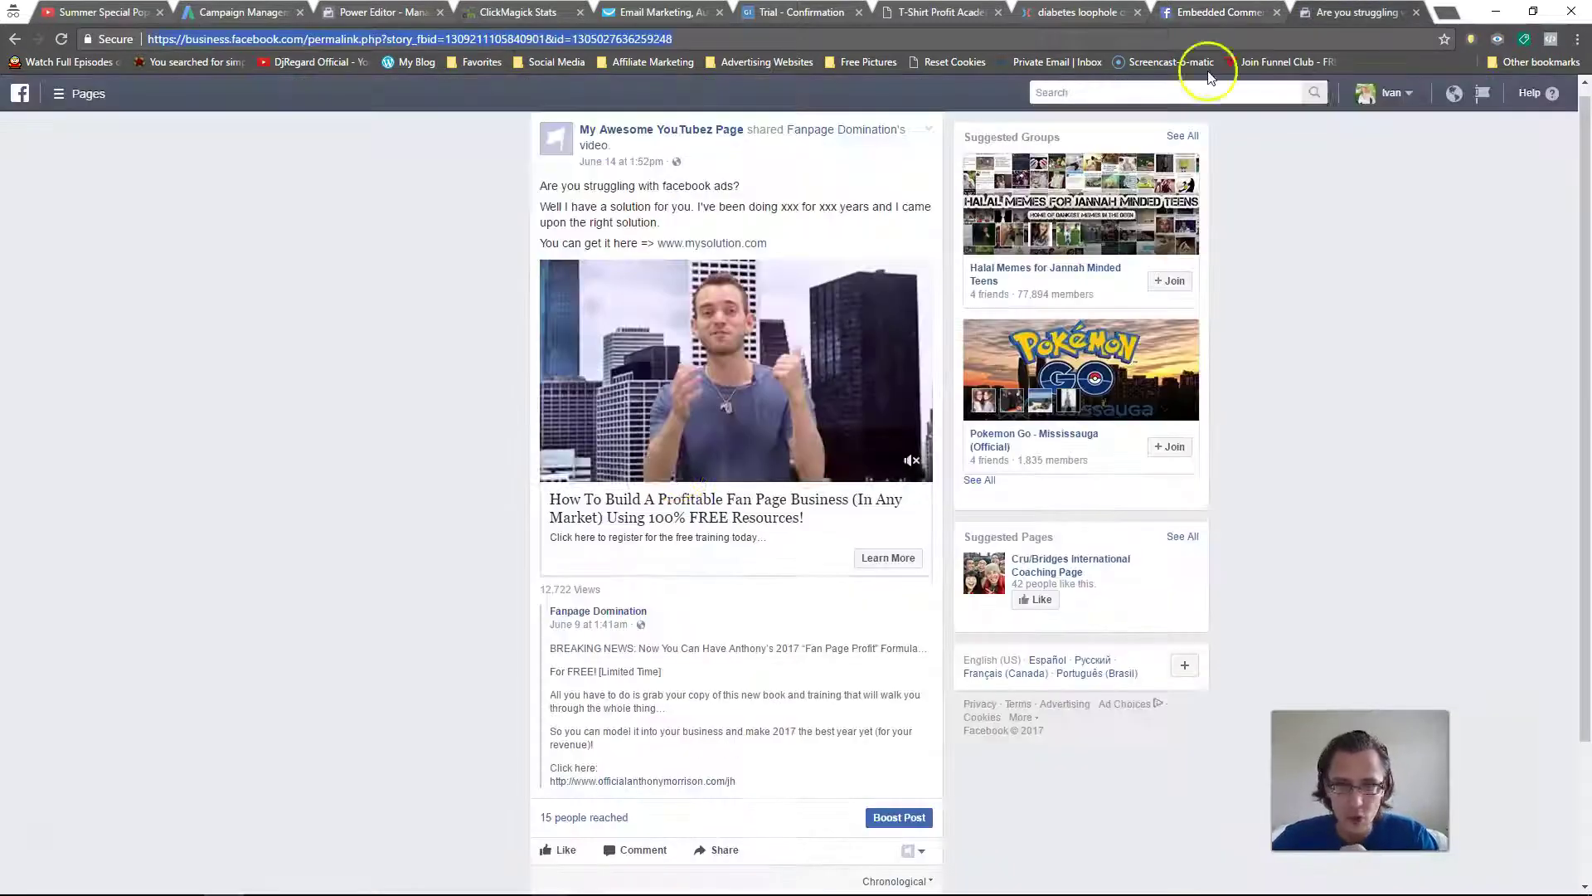
pyautogui.scroll(-2, 356, 548)
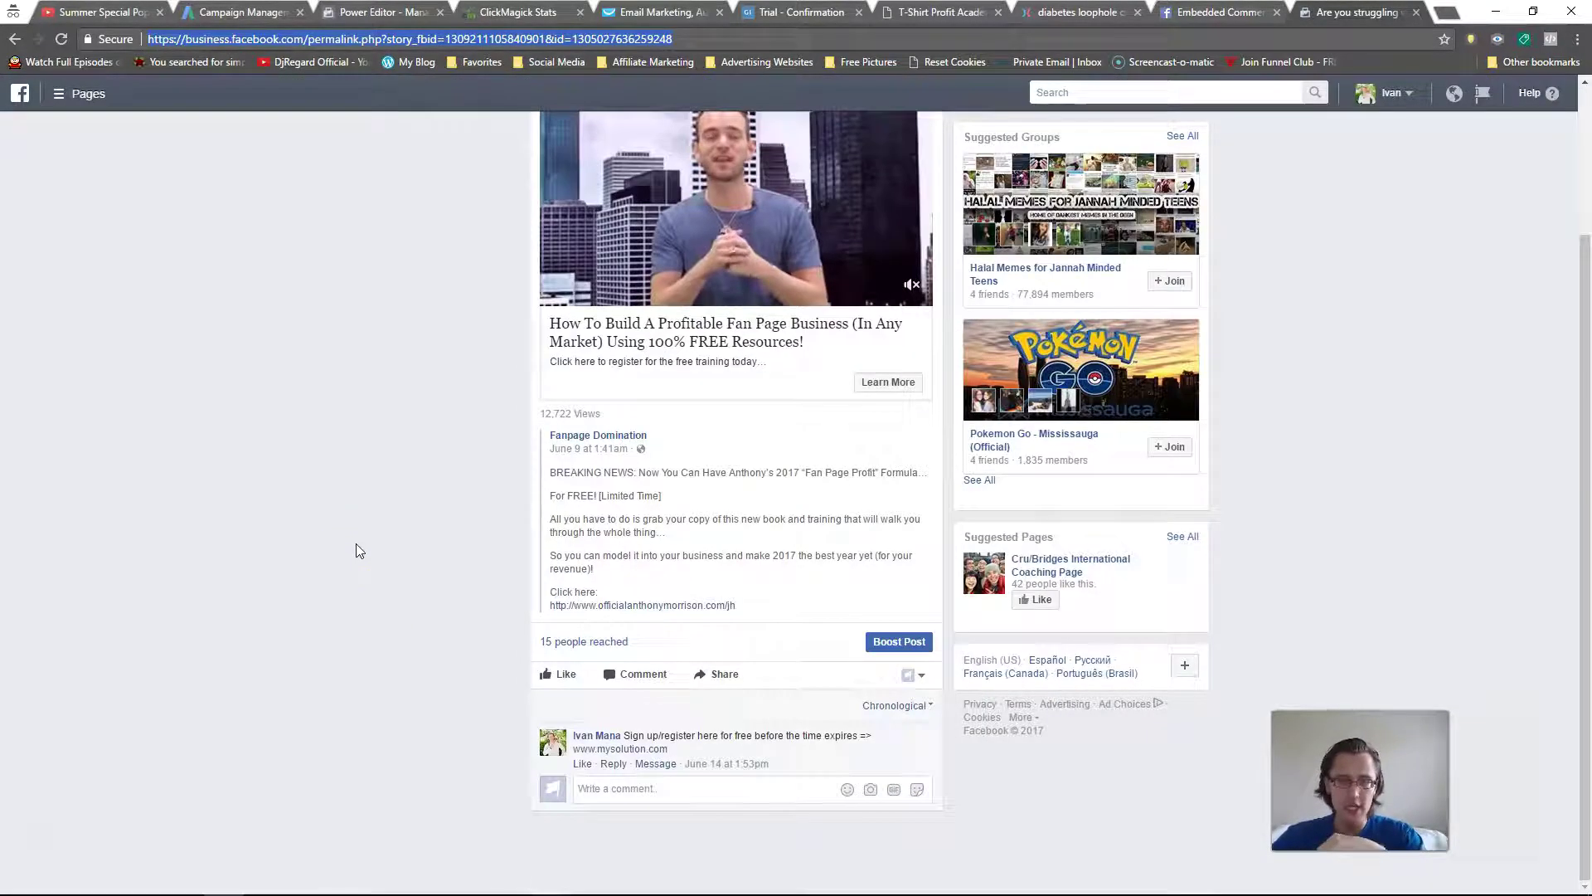
pyautogui.click(635, 786)
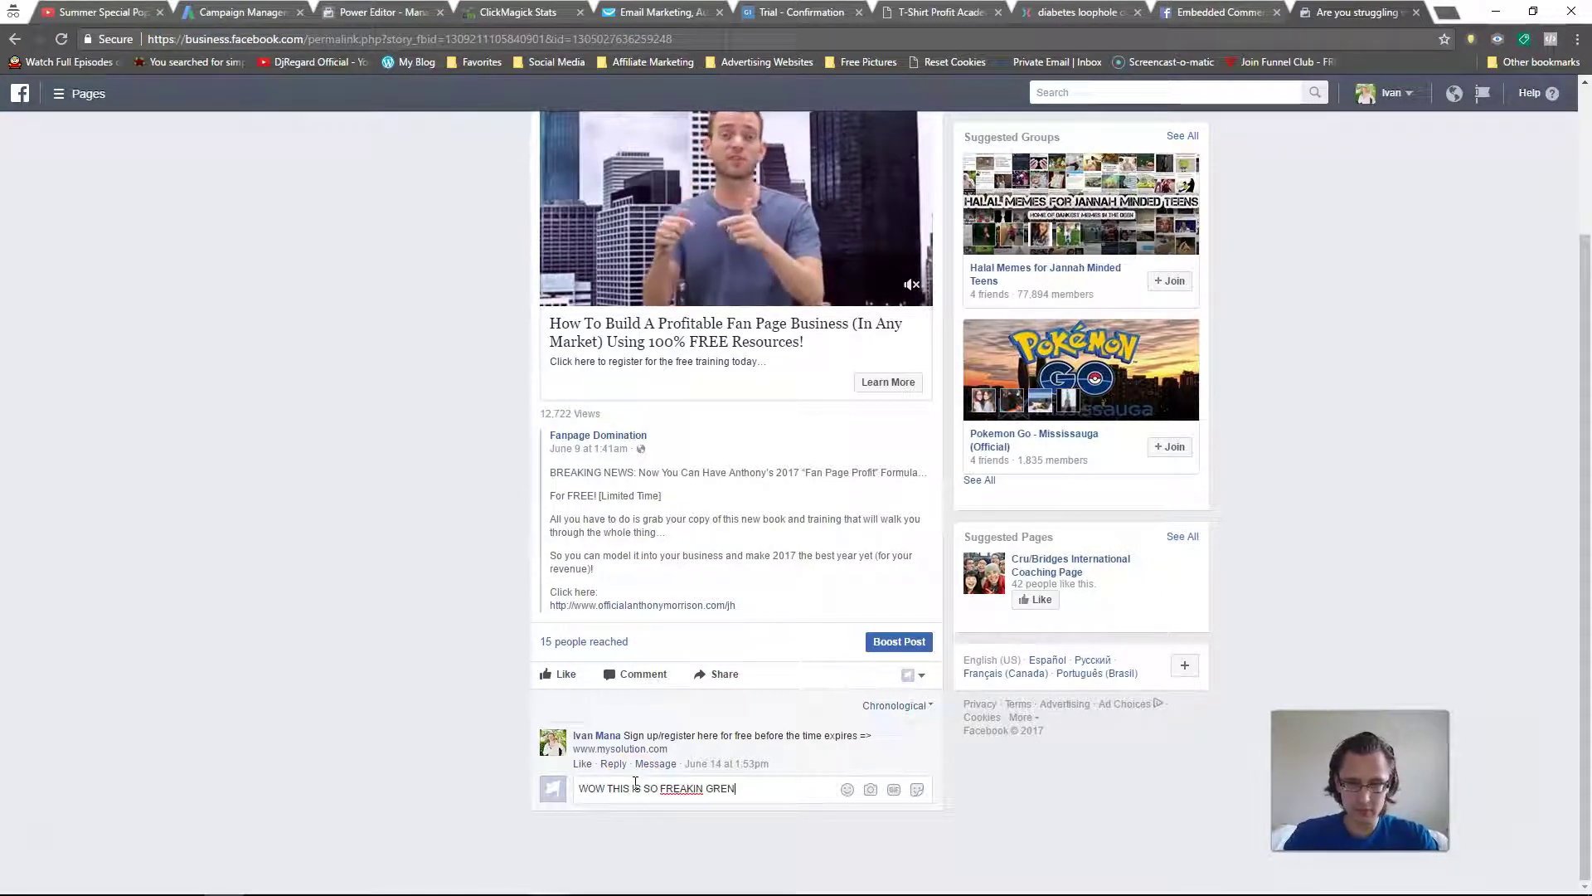
pyautogui.write('WOW THIS IS SO FREAKIN GREAT OMGGGGGGGGGGGG ')
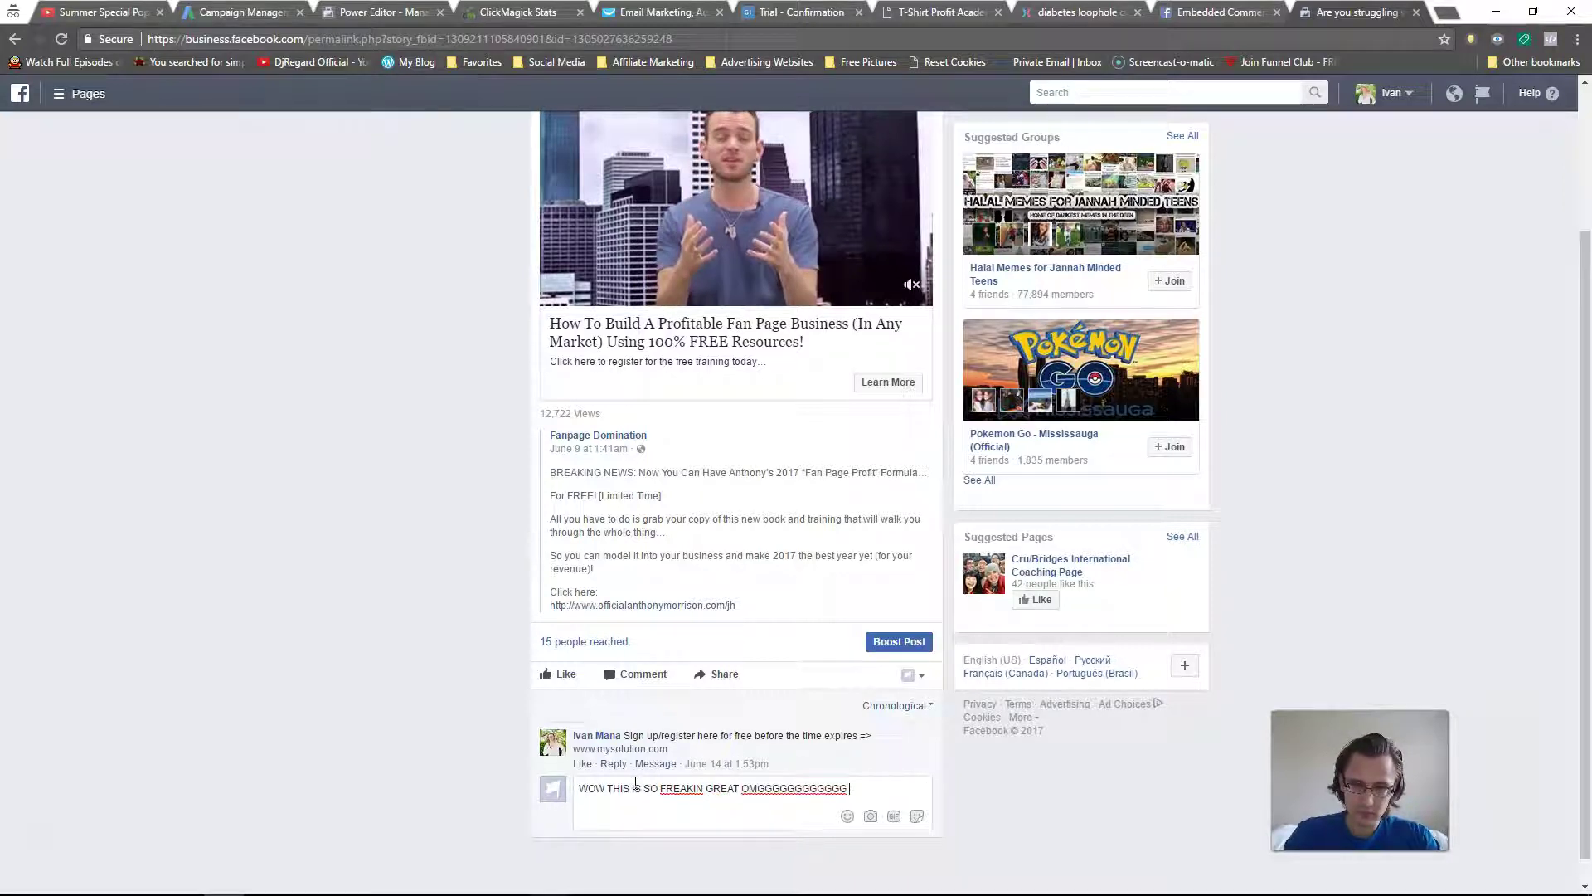
pyautogui.write('THANK YOU SO M')
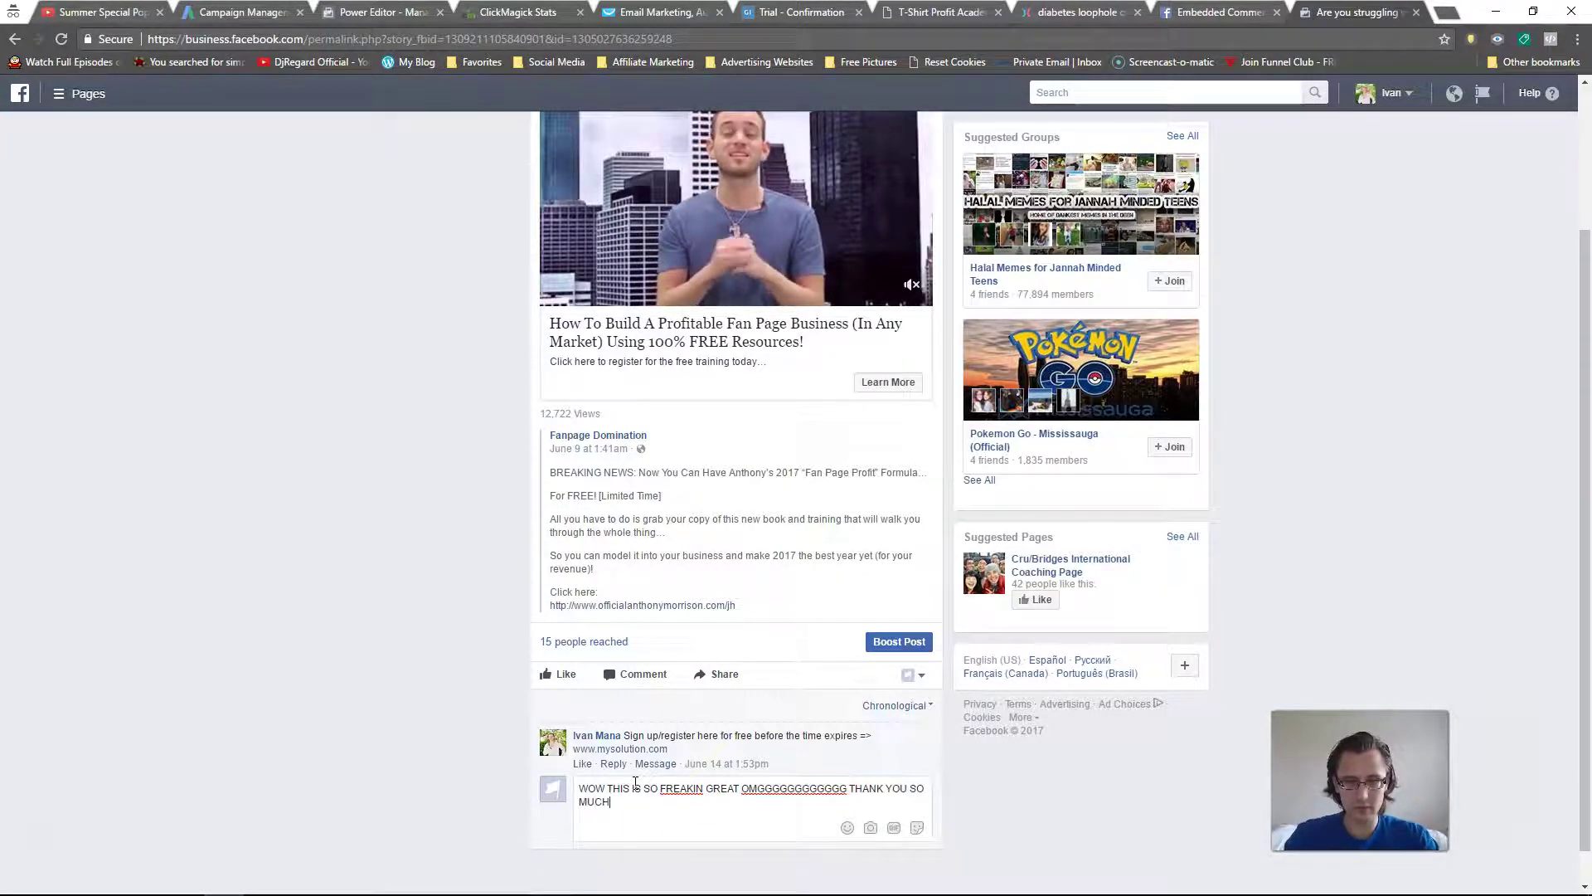
pyautogui.write('UCH')
pyautogui.press('Return')
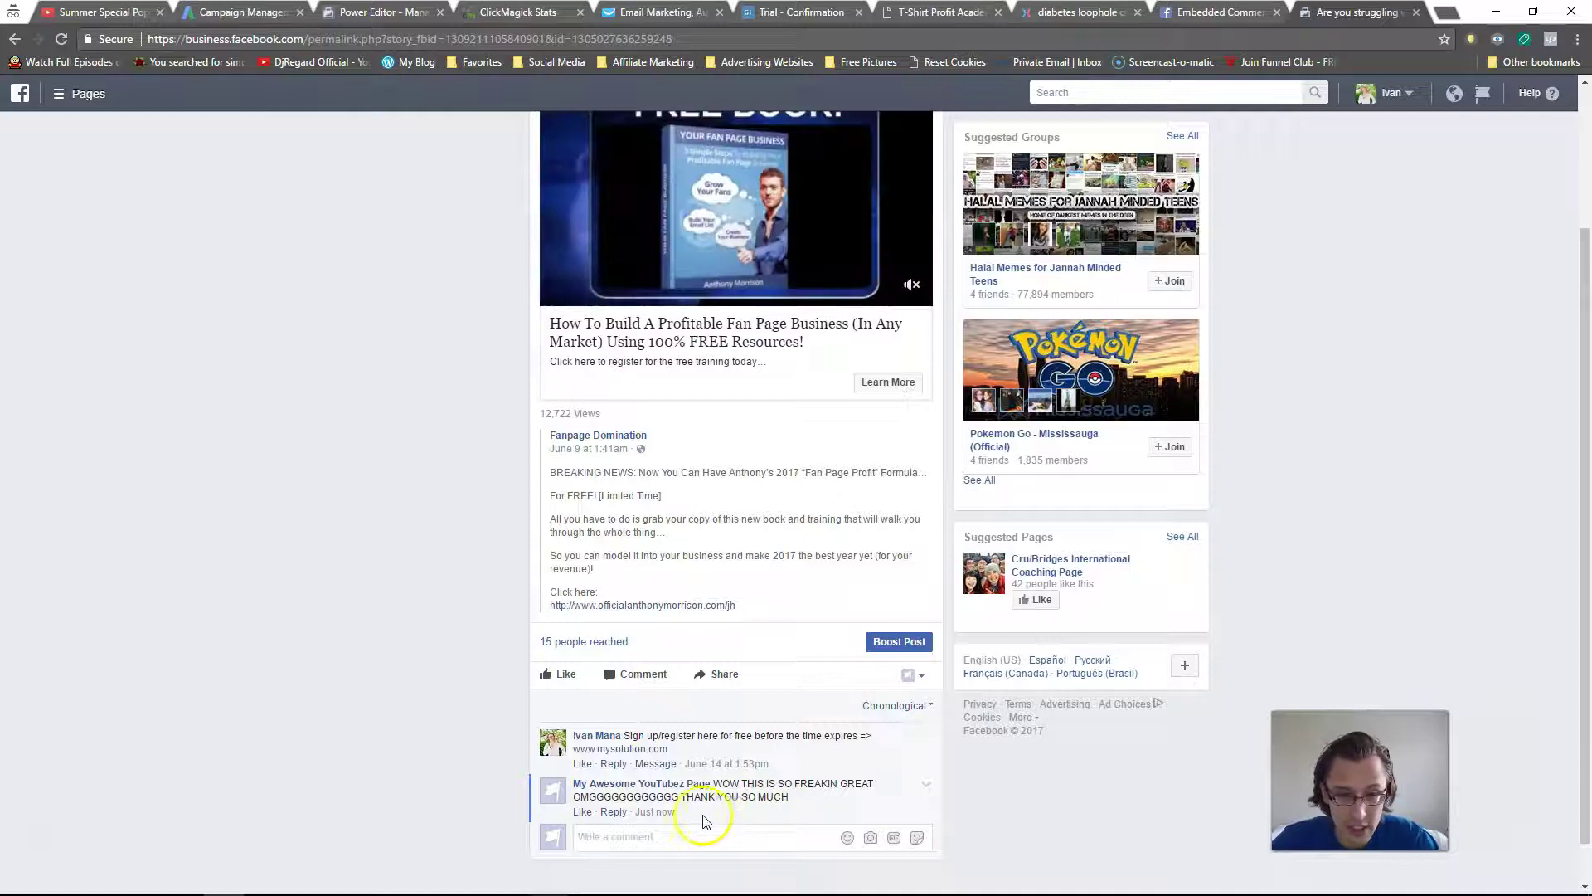
# - Open the new comment's permalink page and select its web address
pyautogui.click(655, 812)
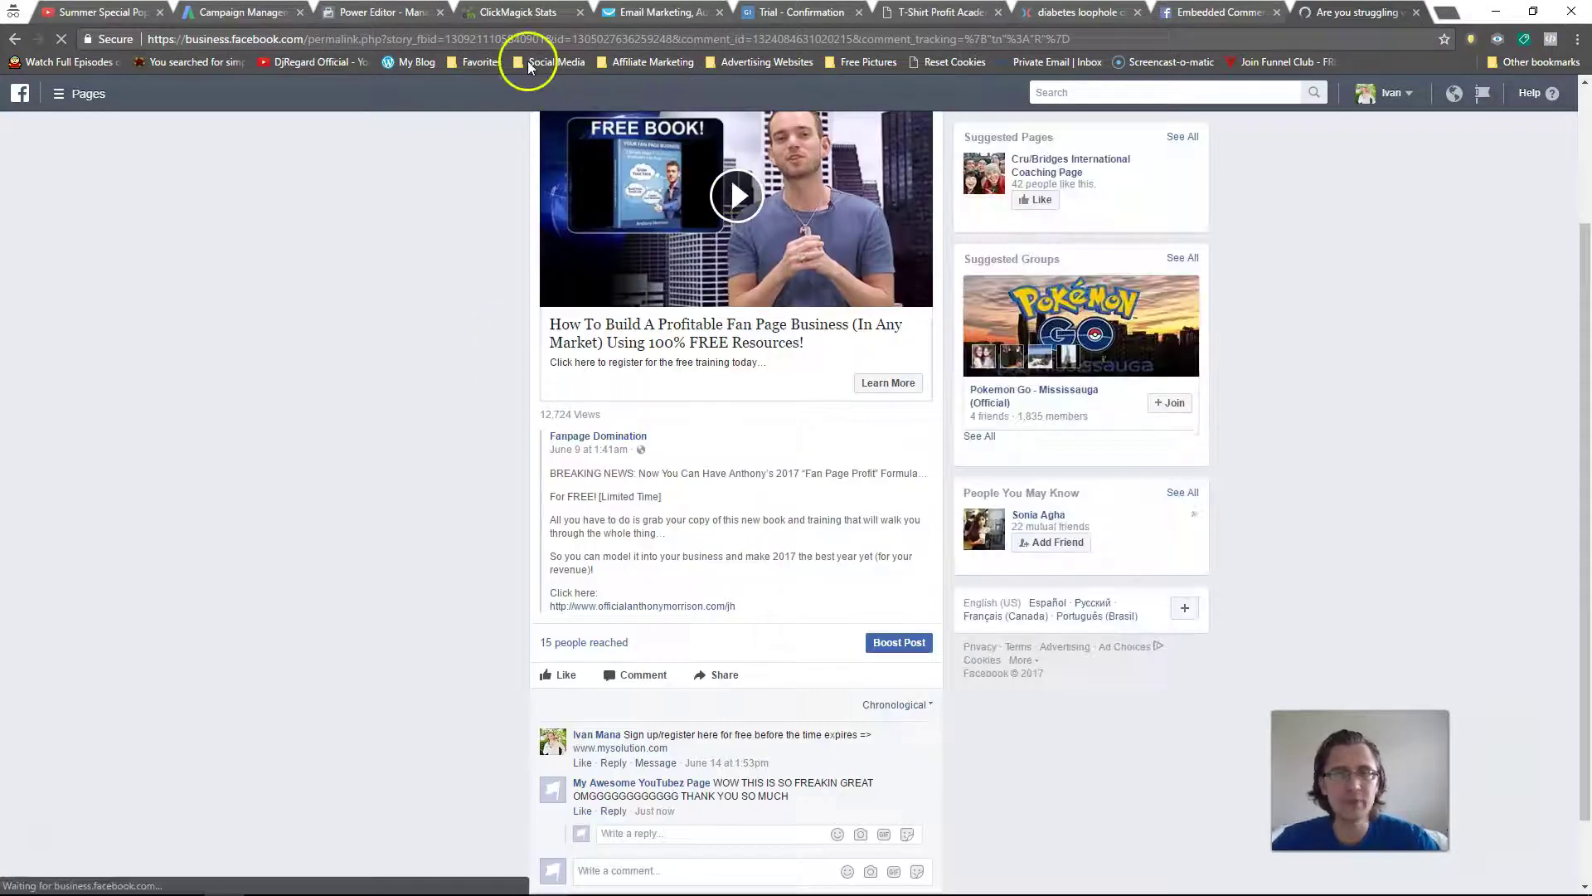
pyautogui.click(465, 38)
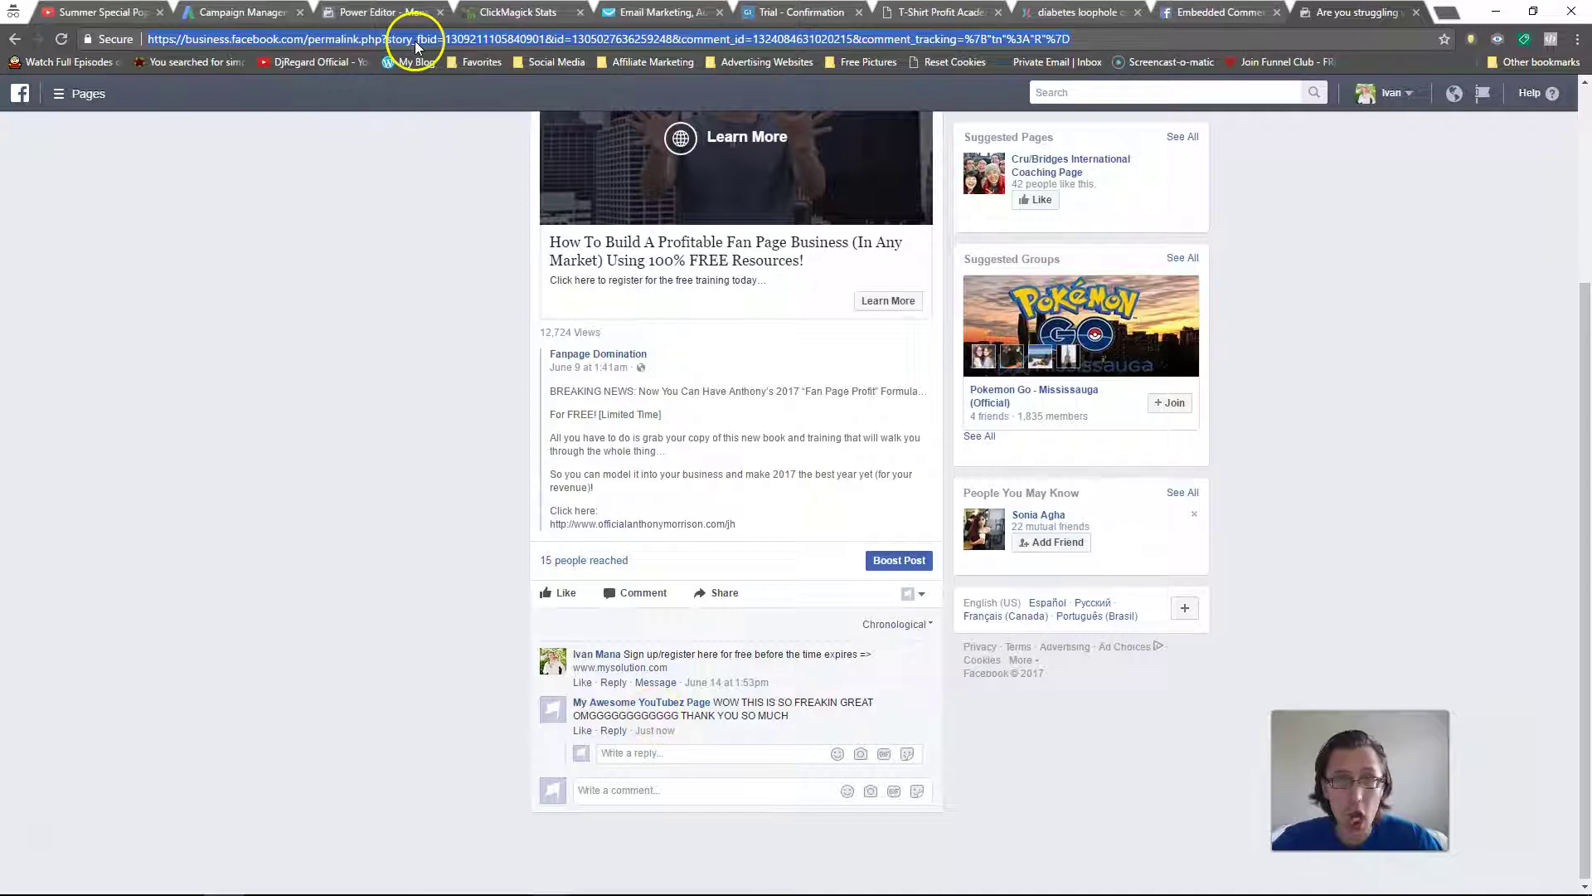
pyautogui.click(1019, 10)
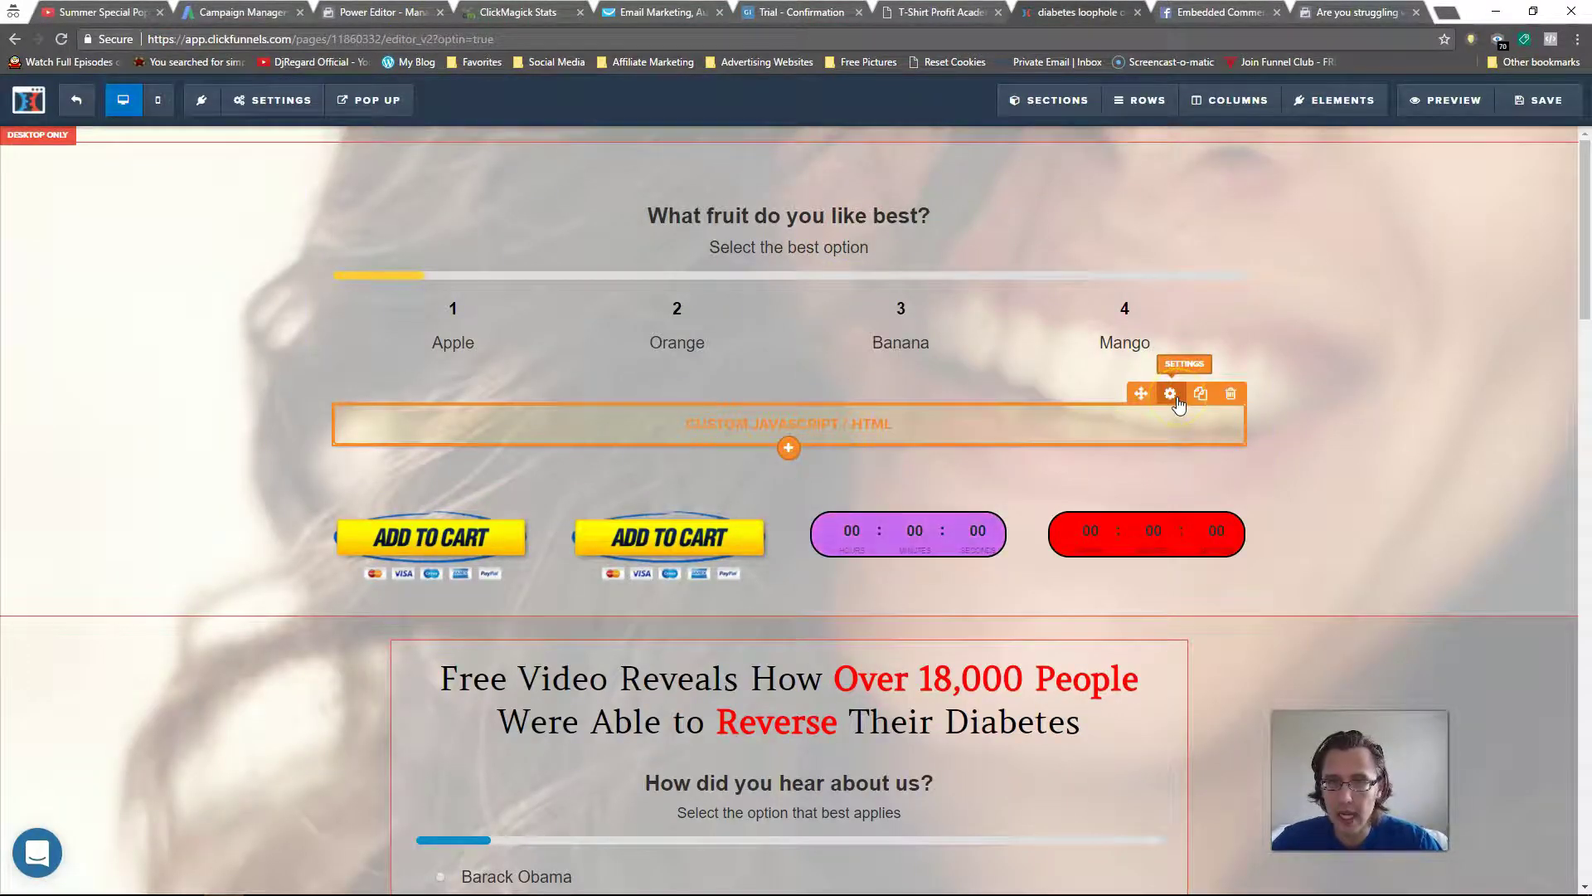
# - Open the Custom JS/HTML element's code and select it from line 2 to the end
pyautogui.click(1177, 404)
pyautogui.click(1430, 279)
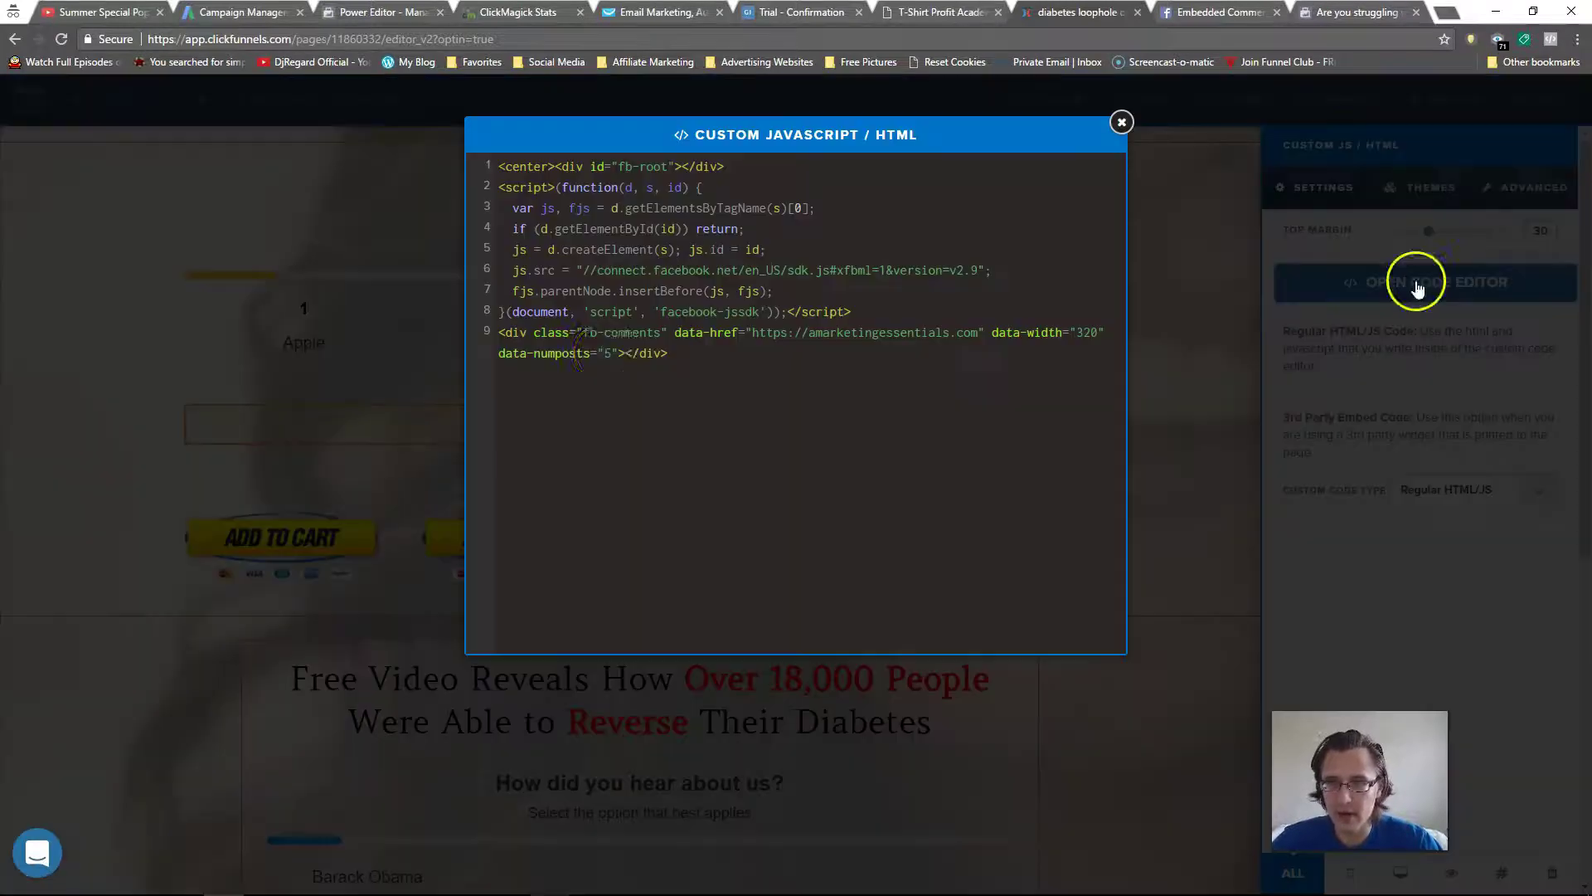
pyautogui.moveTo(686, 353); pyautogui.dragTo(525, 190)
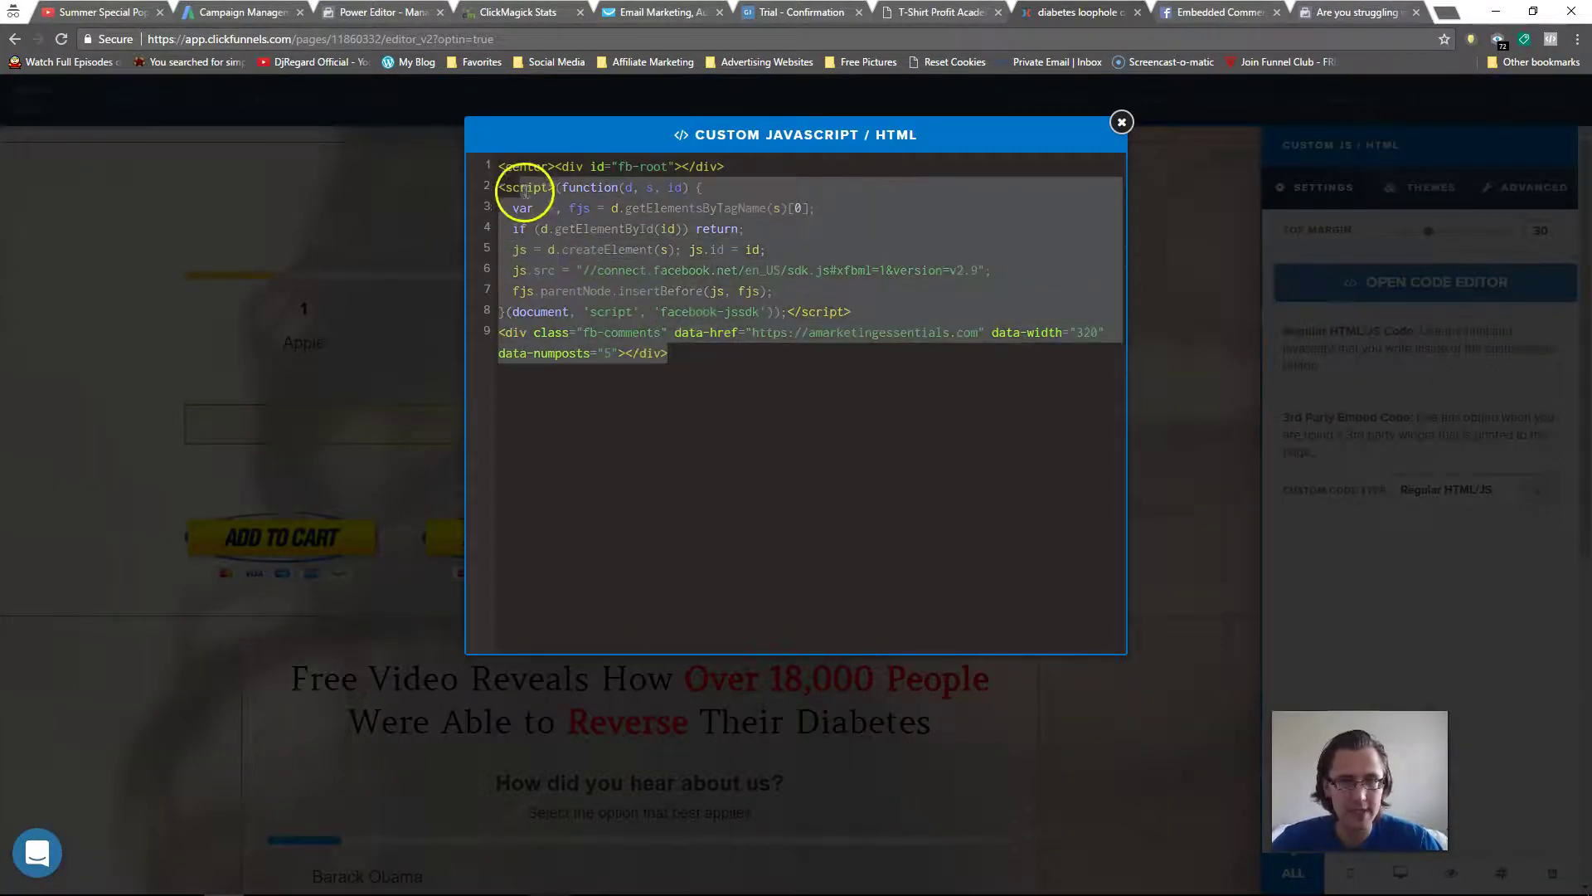
# - Put the comment's permalink into the Embedded Comments URL field and refresh the preview
pyautogui.click(1168, 12)
pyautogui.click(726, 370)
pyautogui.press('End')
pyautogui.click(957, 367)
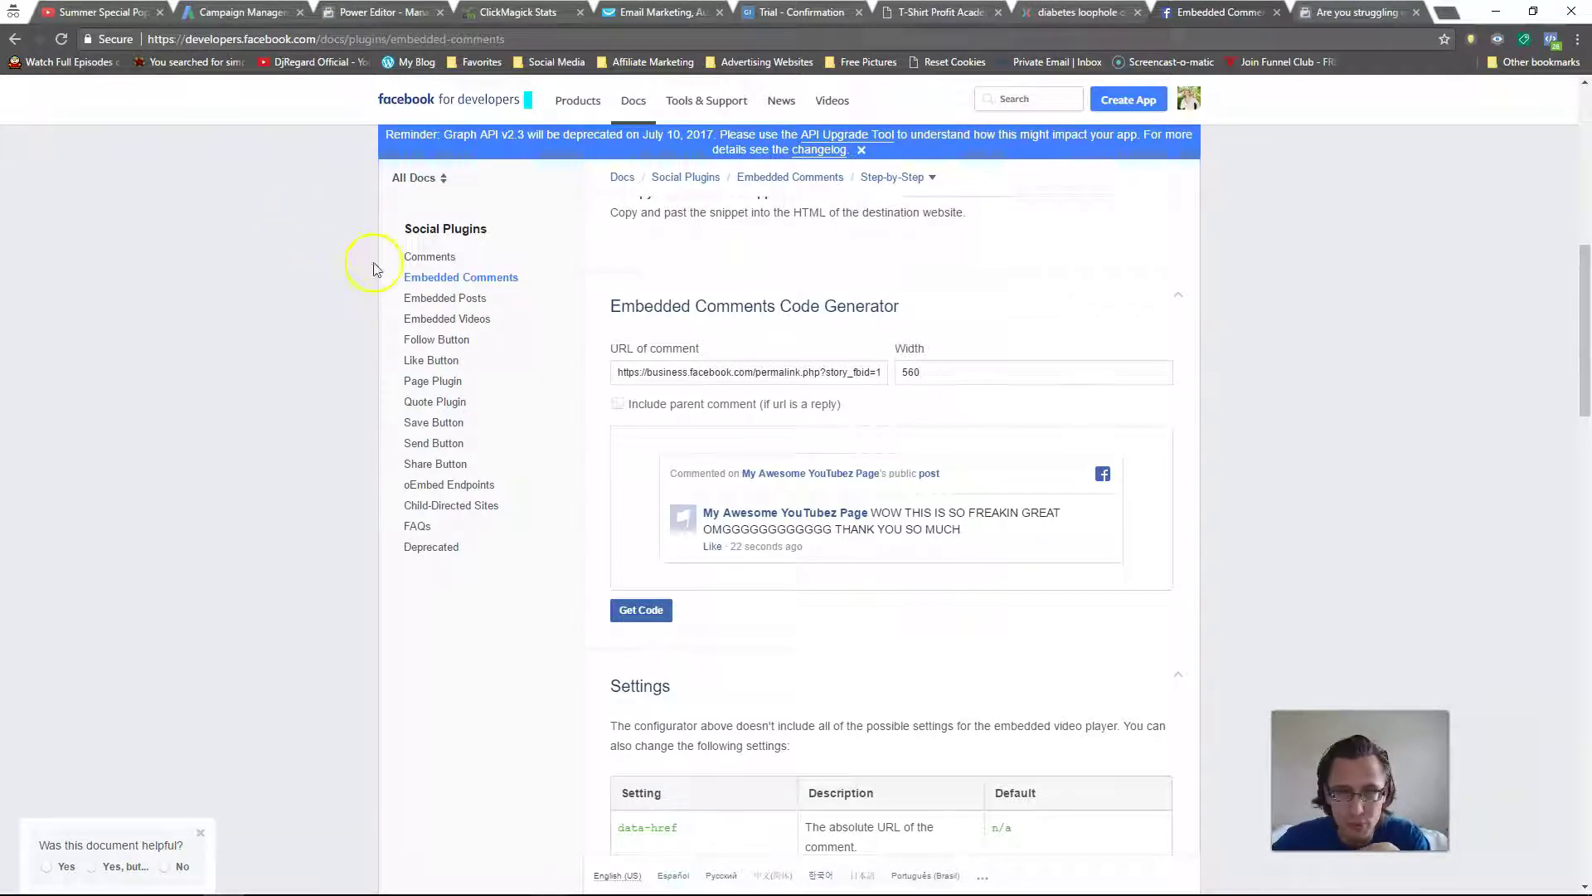
# - Generate and review the Embedded Comments embed code, then go to the Embedded Posts generator
pyautogui.click(432, 300)
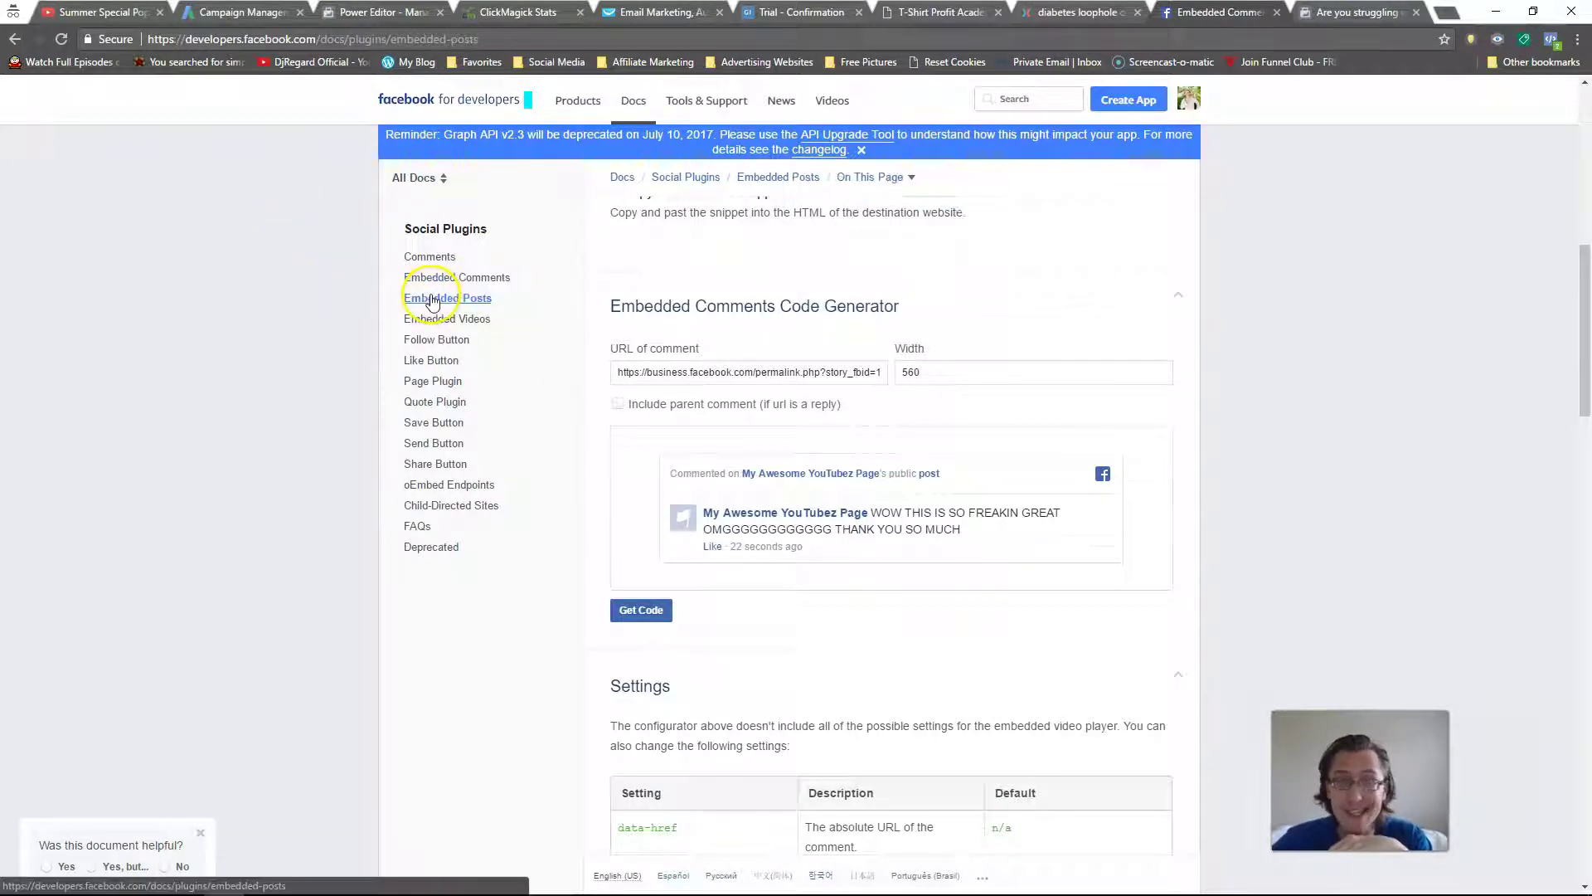
pyautogui.click(465, 282)
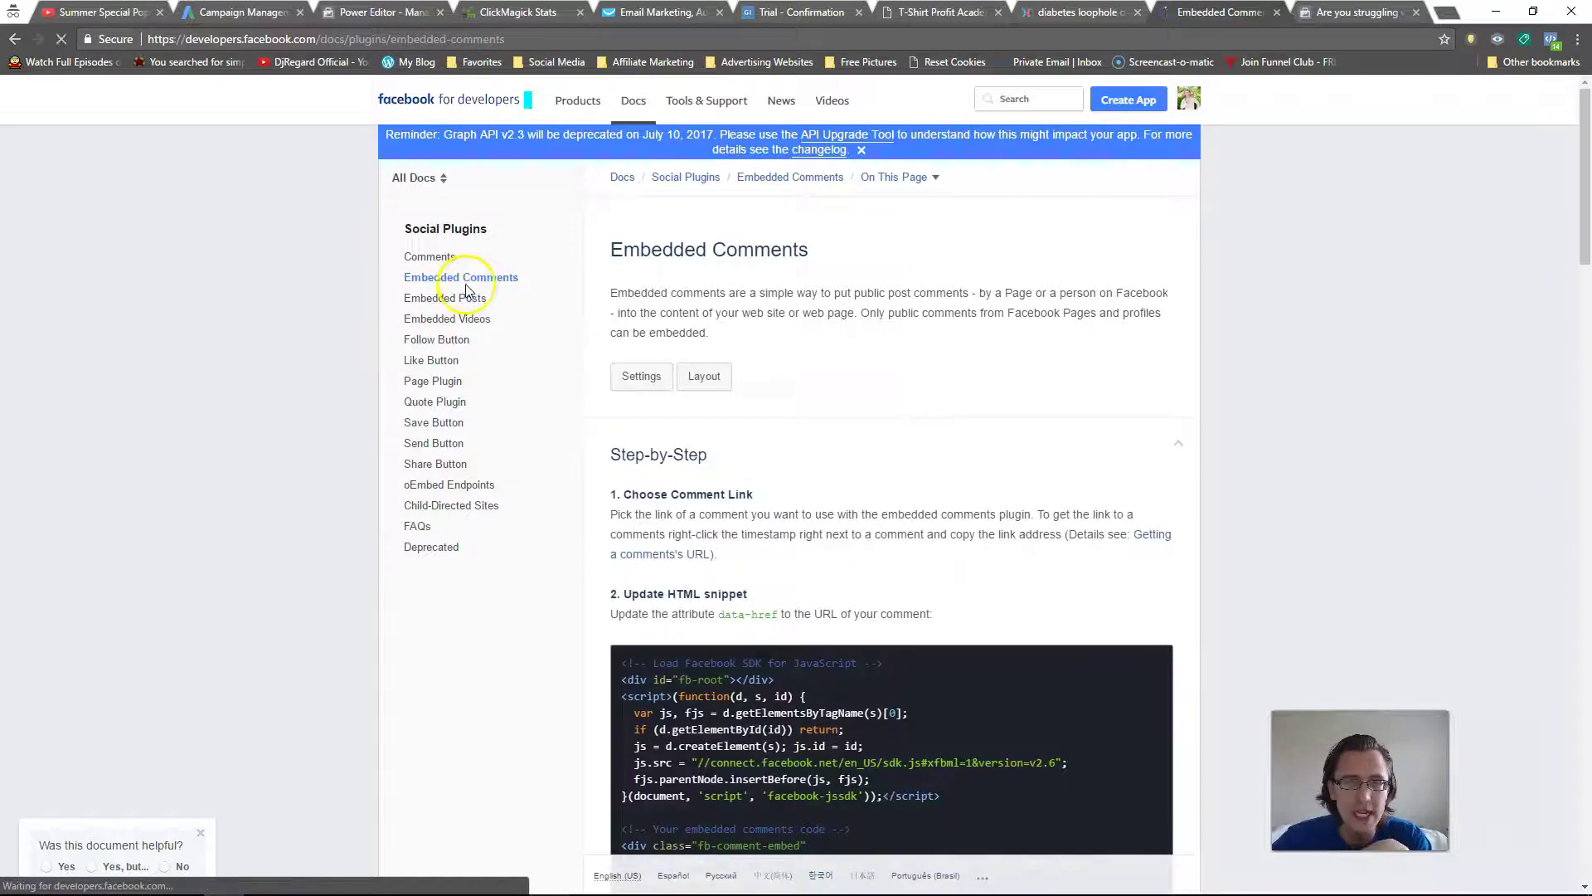
pyautogui.scroll(-5, 796, 589)
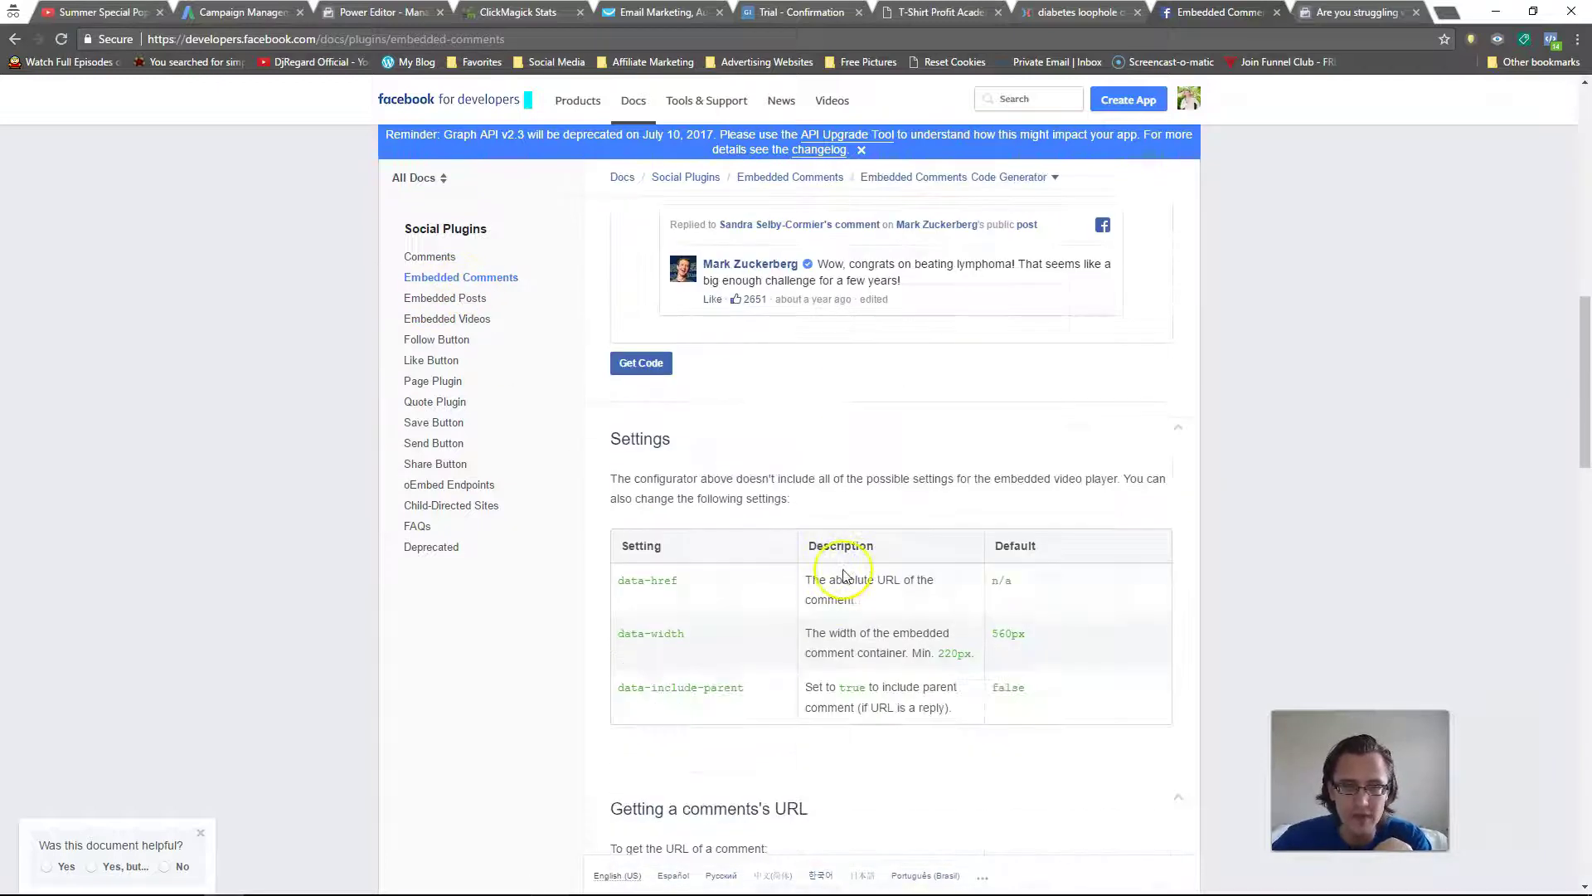
pyautogui.click(652, 372)
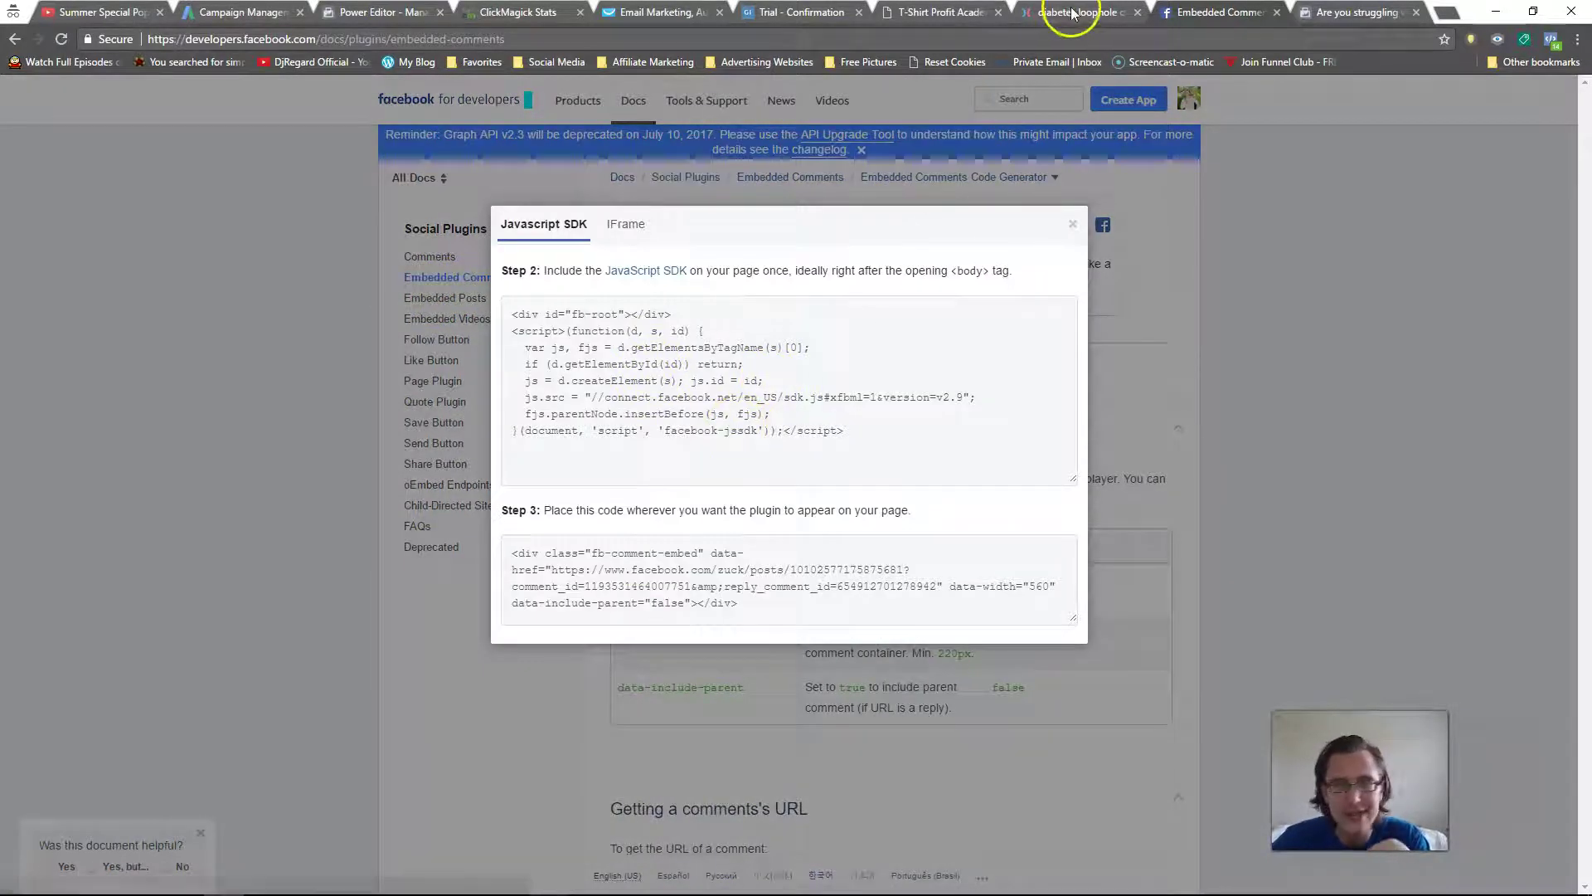
pyautogui.click(1072, 13)
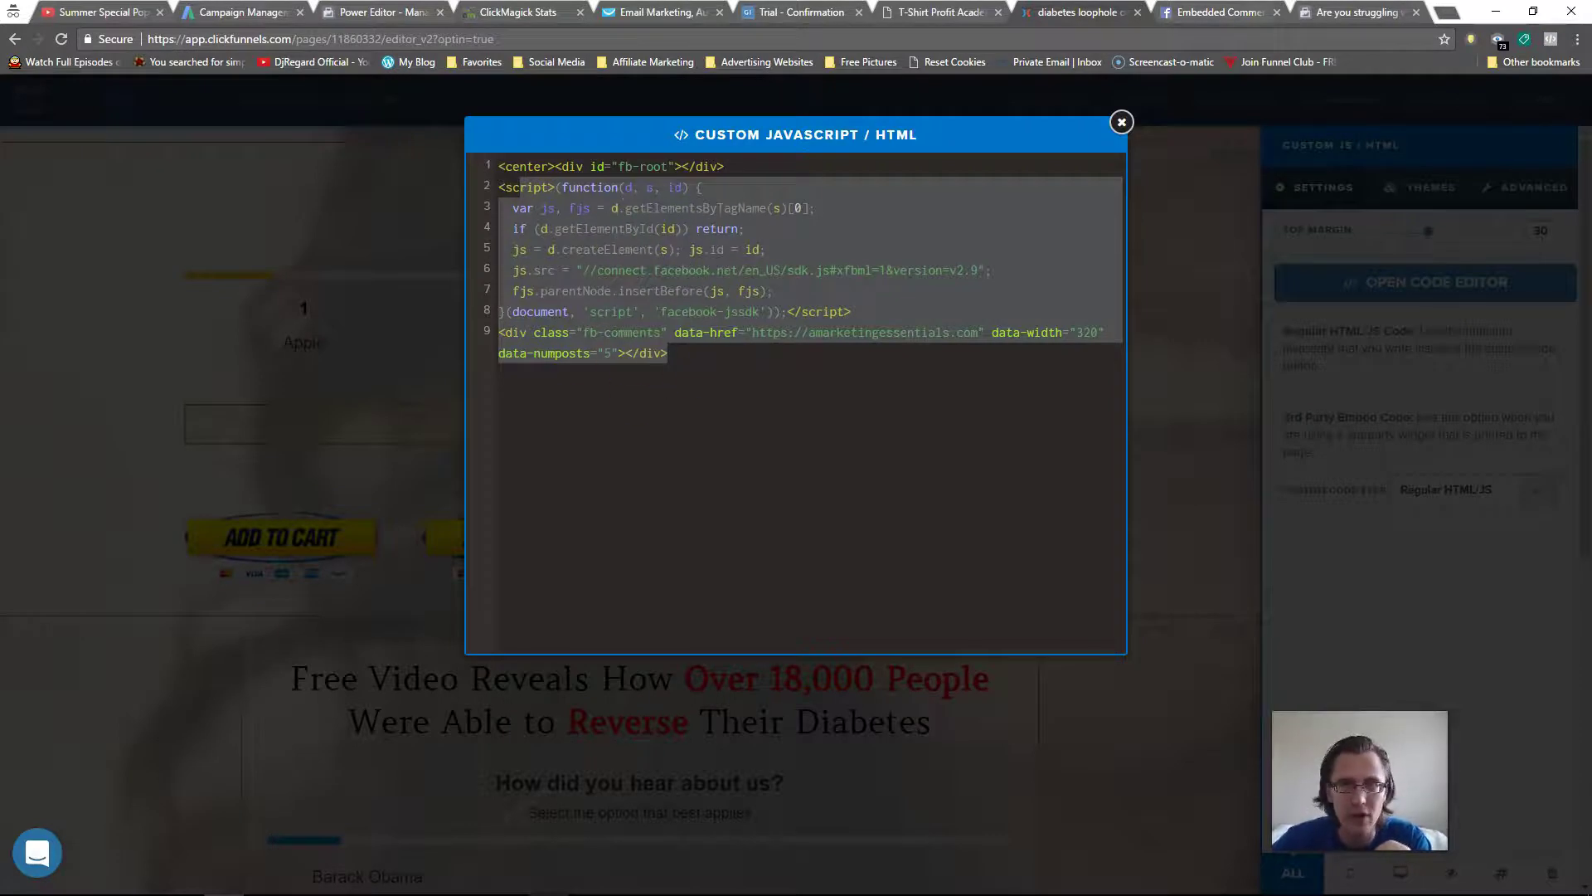
pyautogui.hotkey('ctrl', 'Tab')
pyautogui.click(1068, 221)
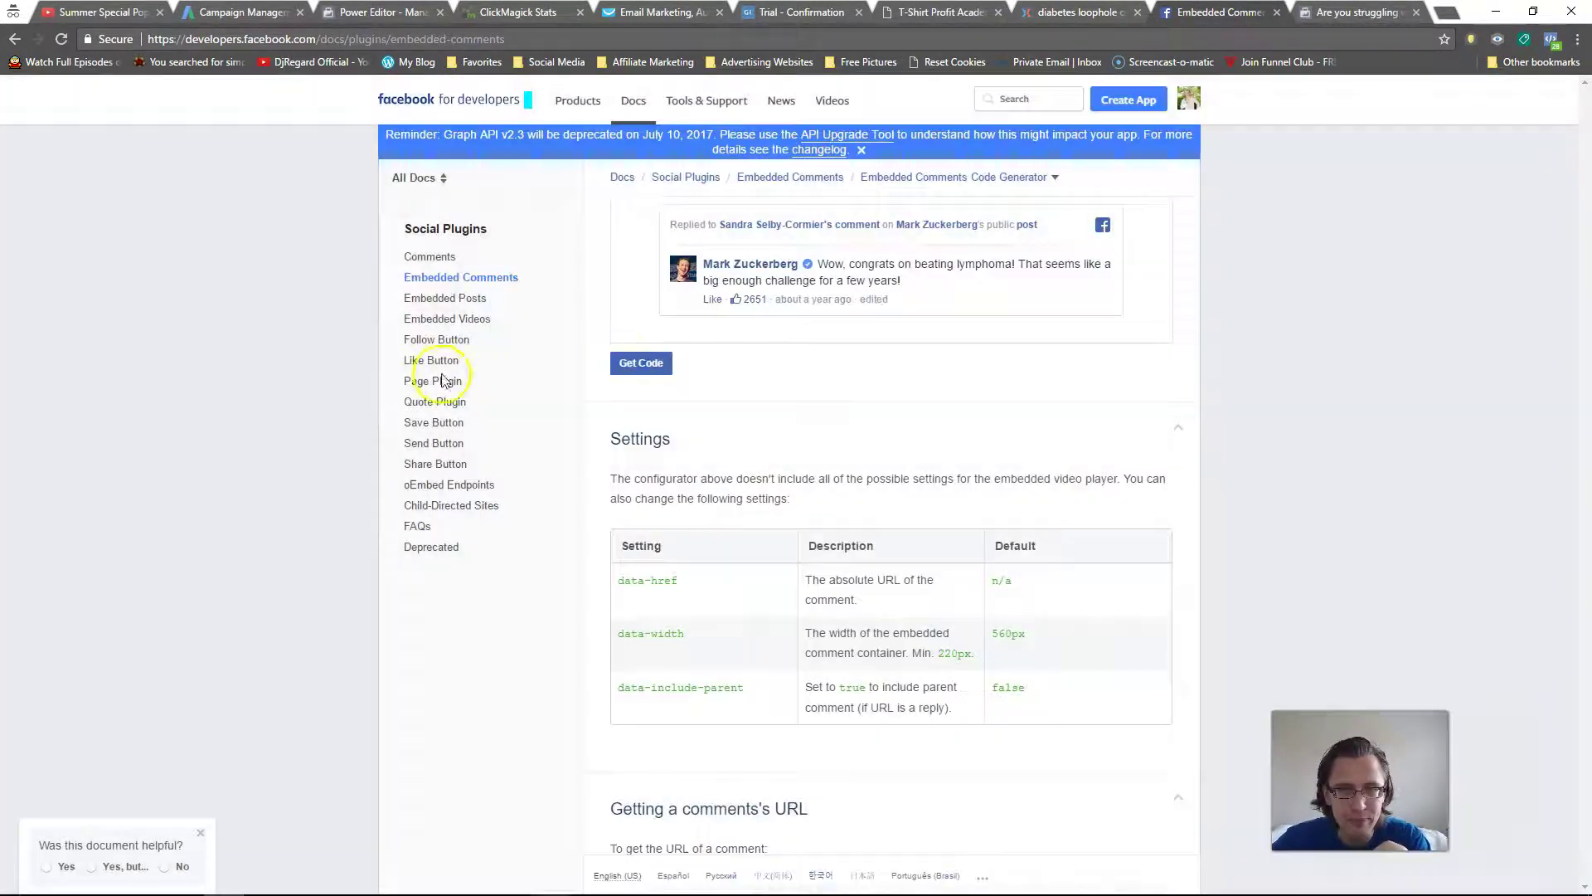
pyautogui.click(425, 299)
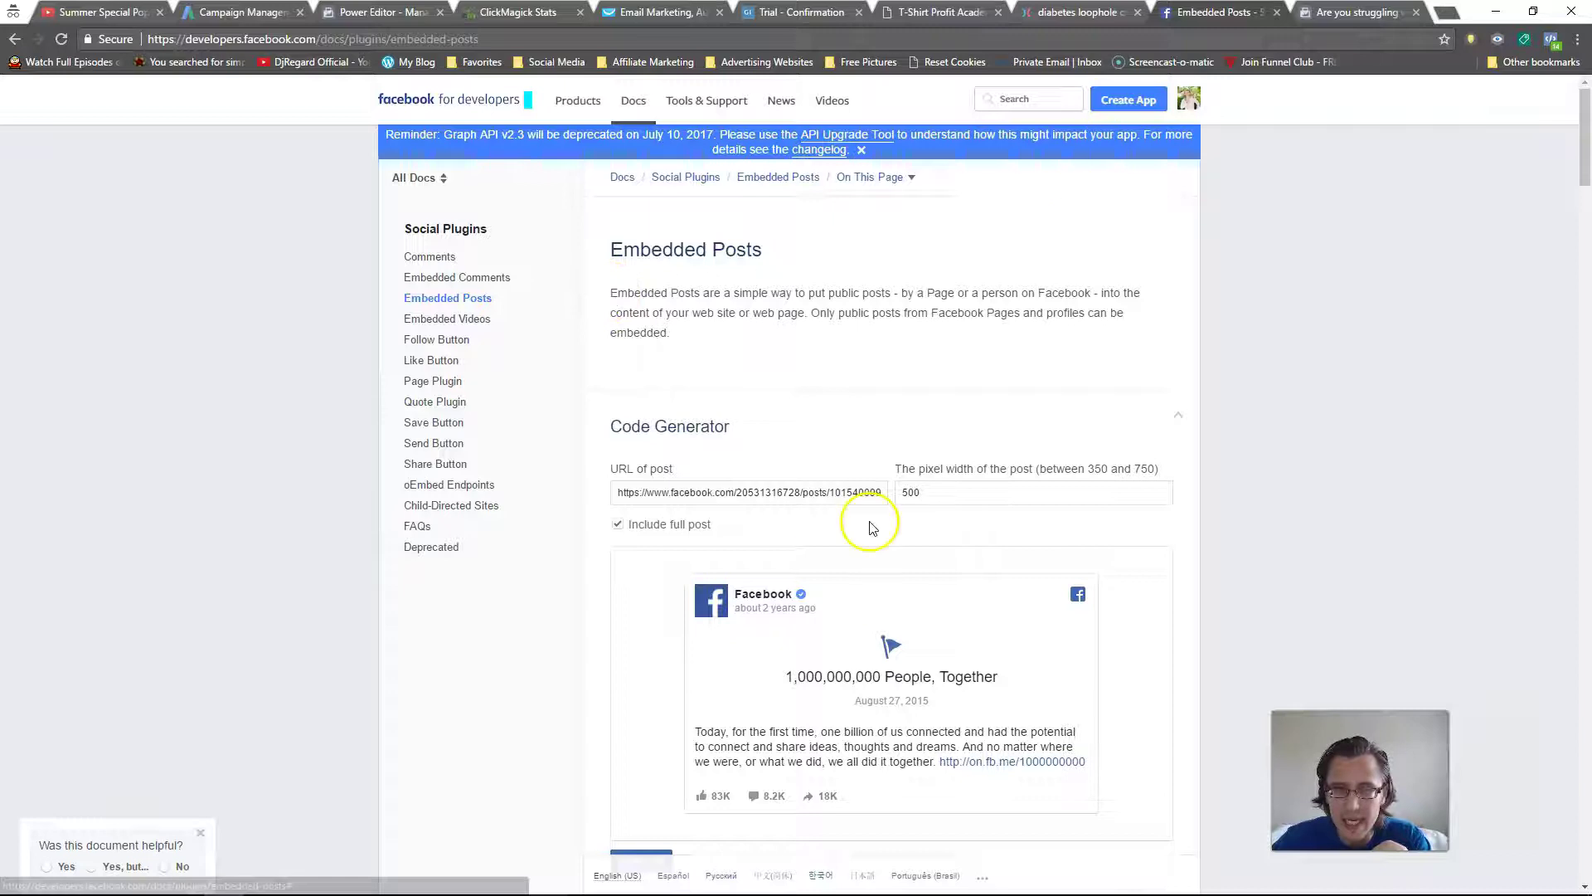
# - Copy the Facebook post's permalink into the Embedded Posts URL field and refresh the preview
pyautogui.click(1351, 11)
pyautogui.scroll(3, 260, 447)
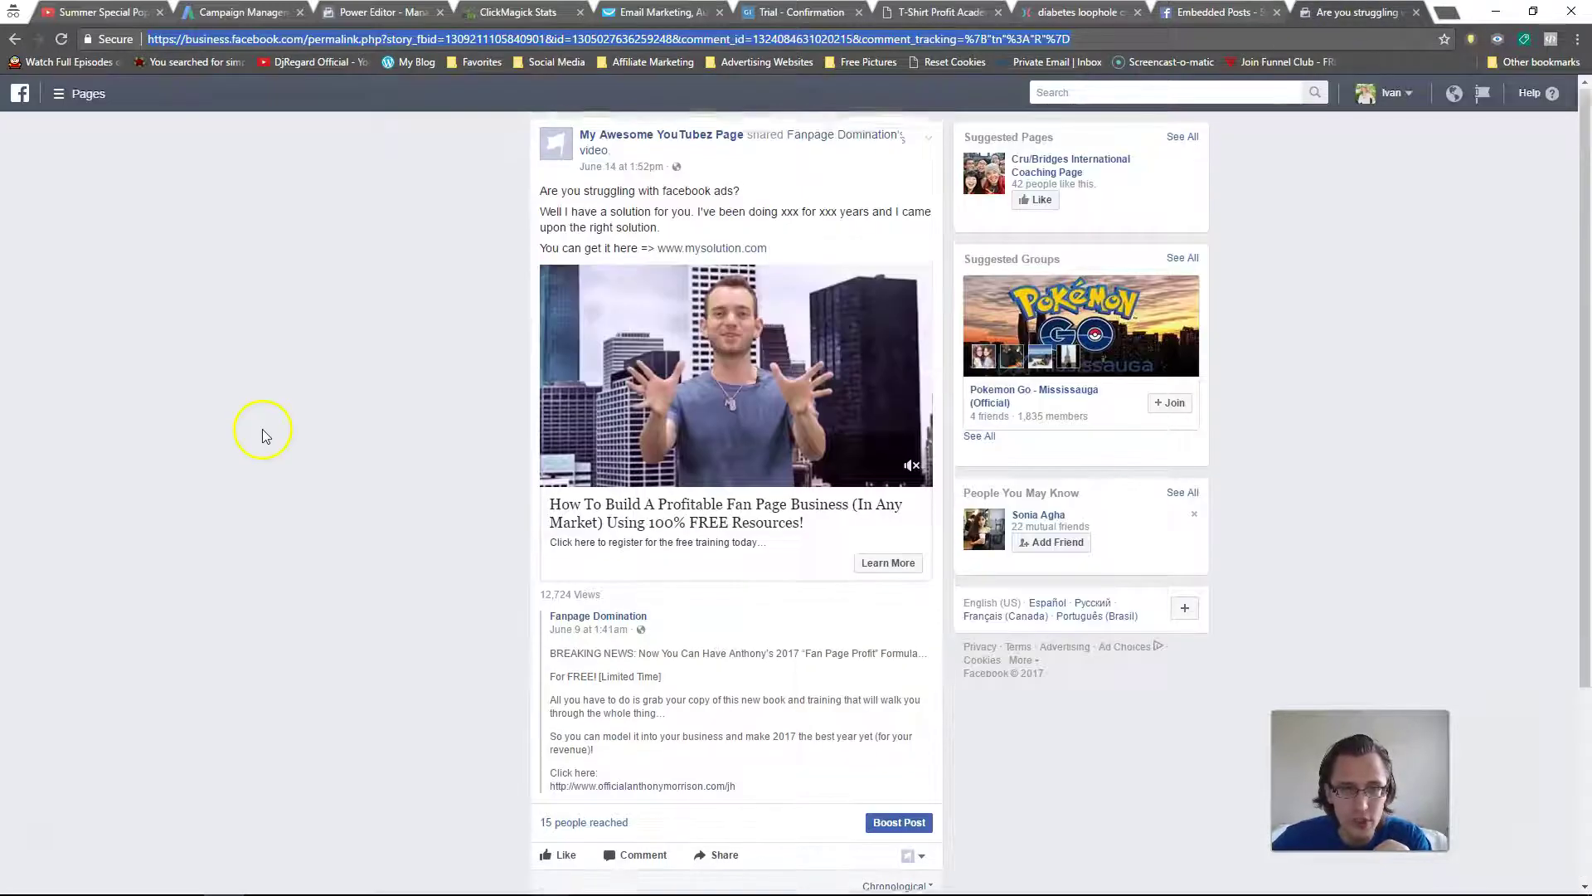
pyautogui.click(616, 176)
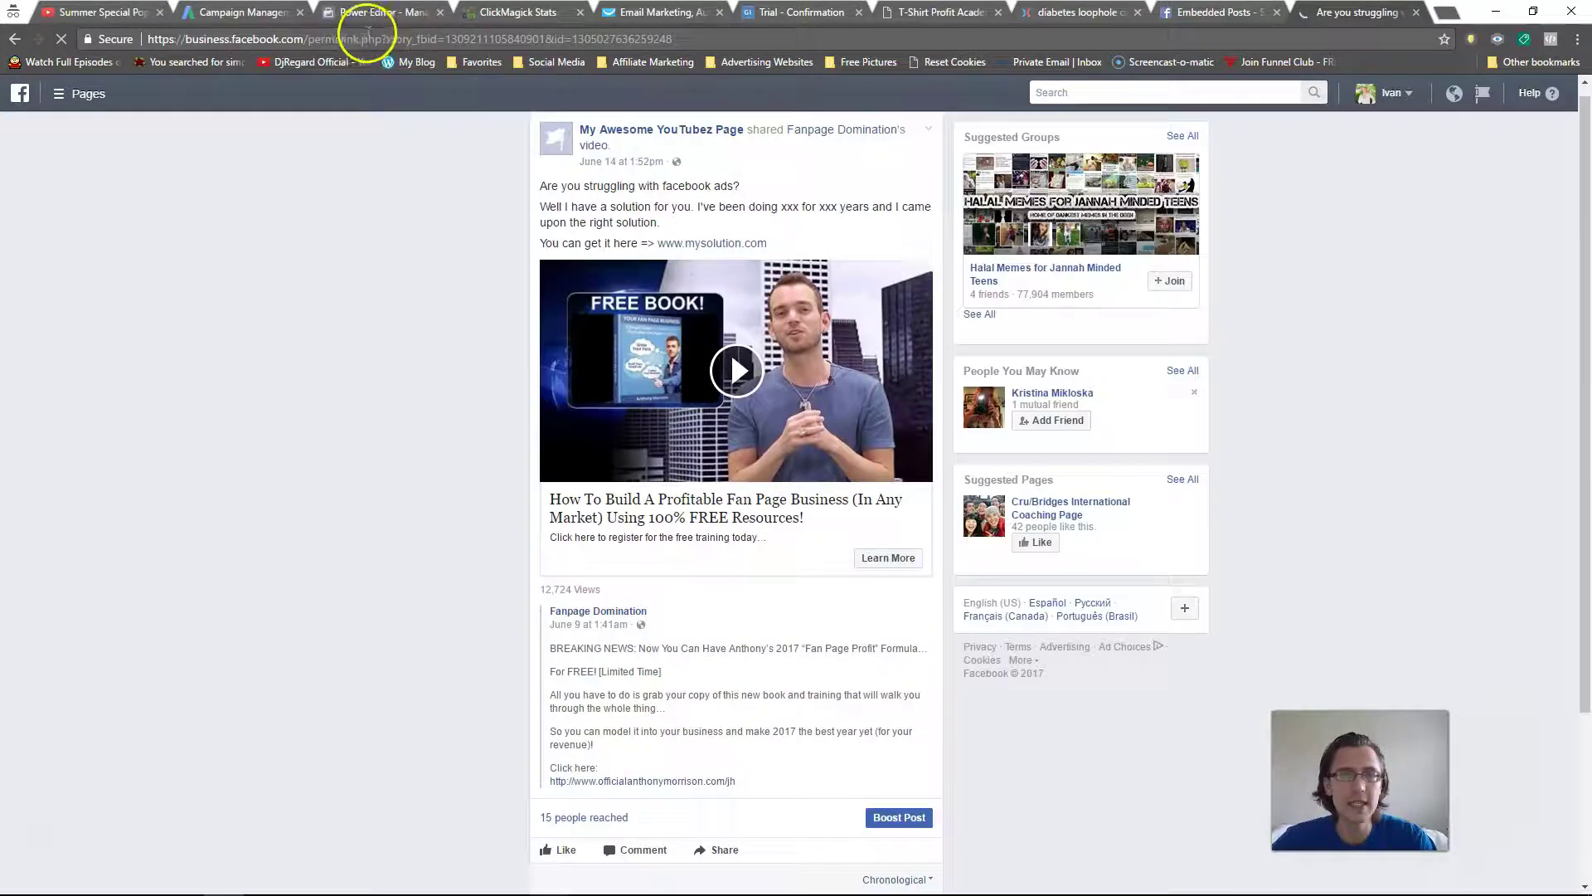
pyautogui.click(367, 39)
pyautogui.hotkey('ctrl', 'c')
pyautogui.click(1077, 12)
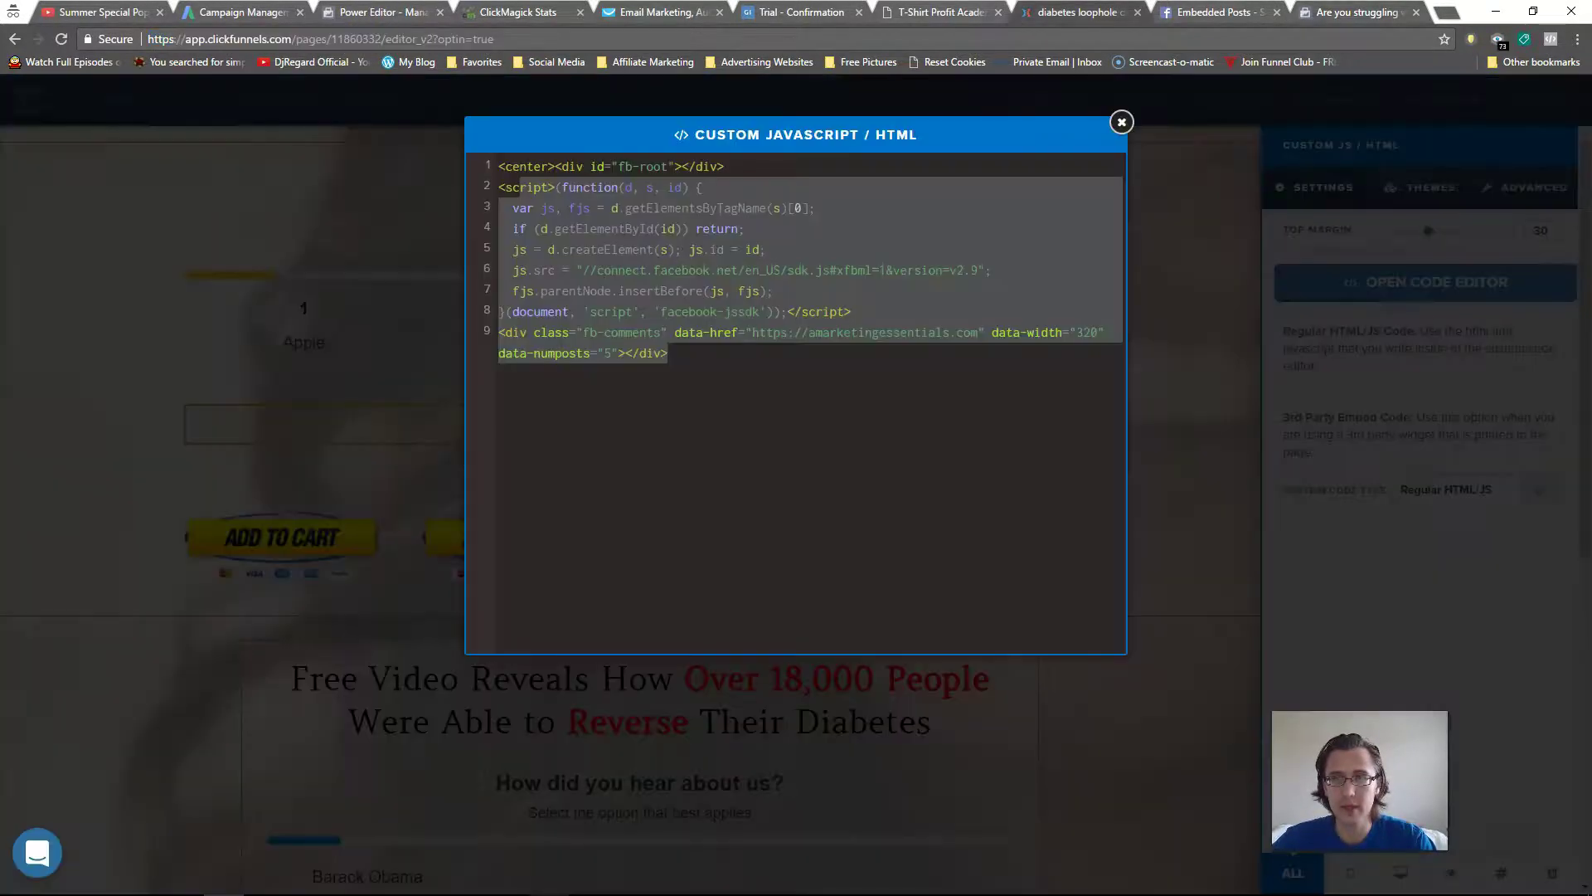
pyautogui.click(1210, 11)
pyautogui.hotkey('ctrl', 'a')
pyautogui.hotkey('ctrl', 'v')
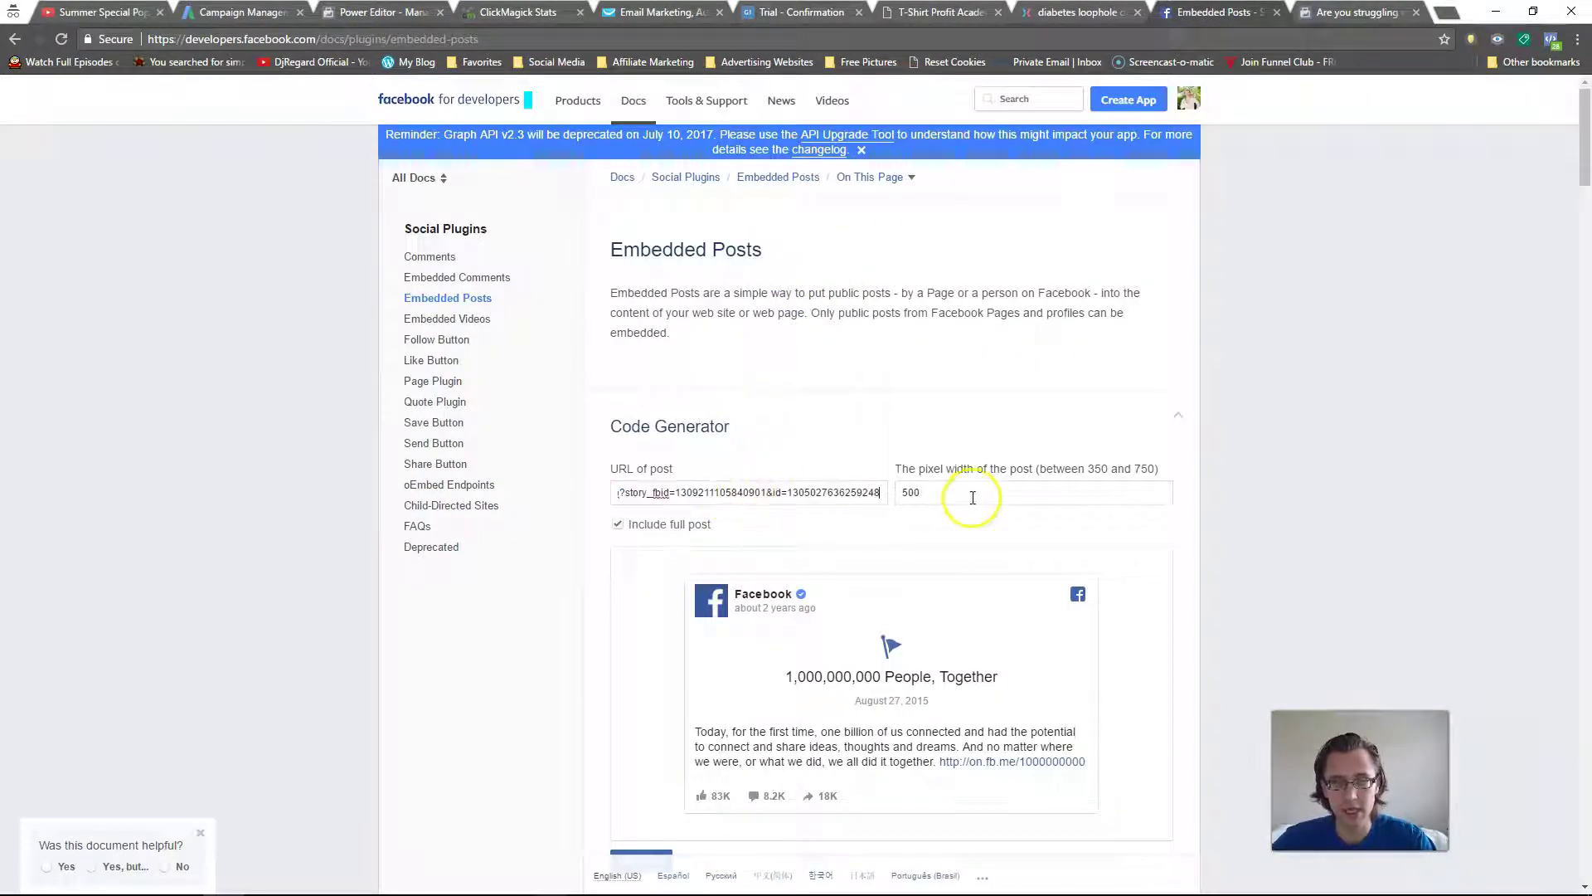
pyautogui.click(969, 496)
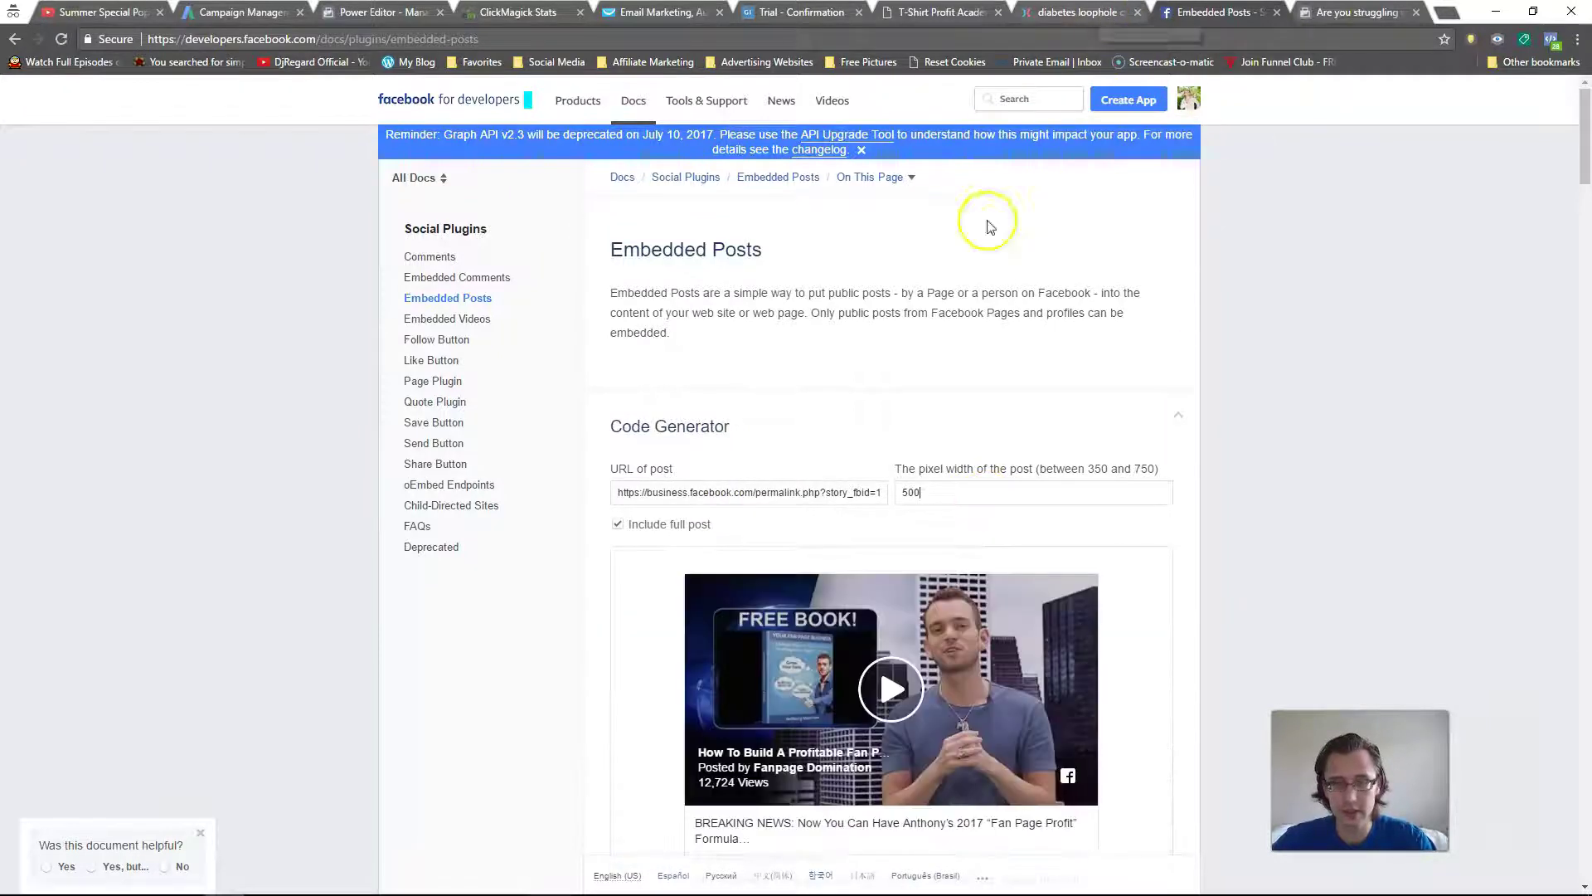
# - Compare the embedded post with its Facebook source and video, then open the Embedded Videos docs
pyautogui.scroll(-3, 461, 658)
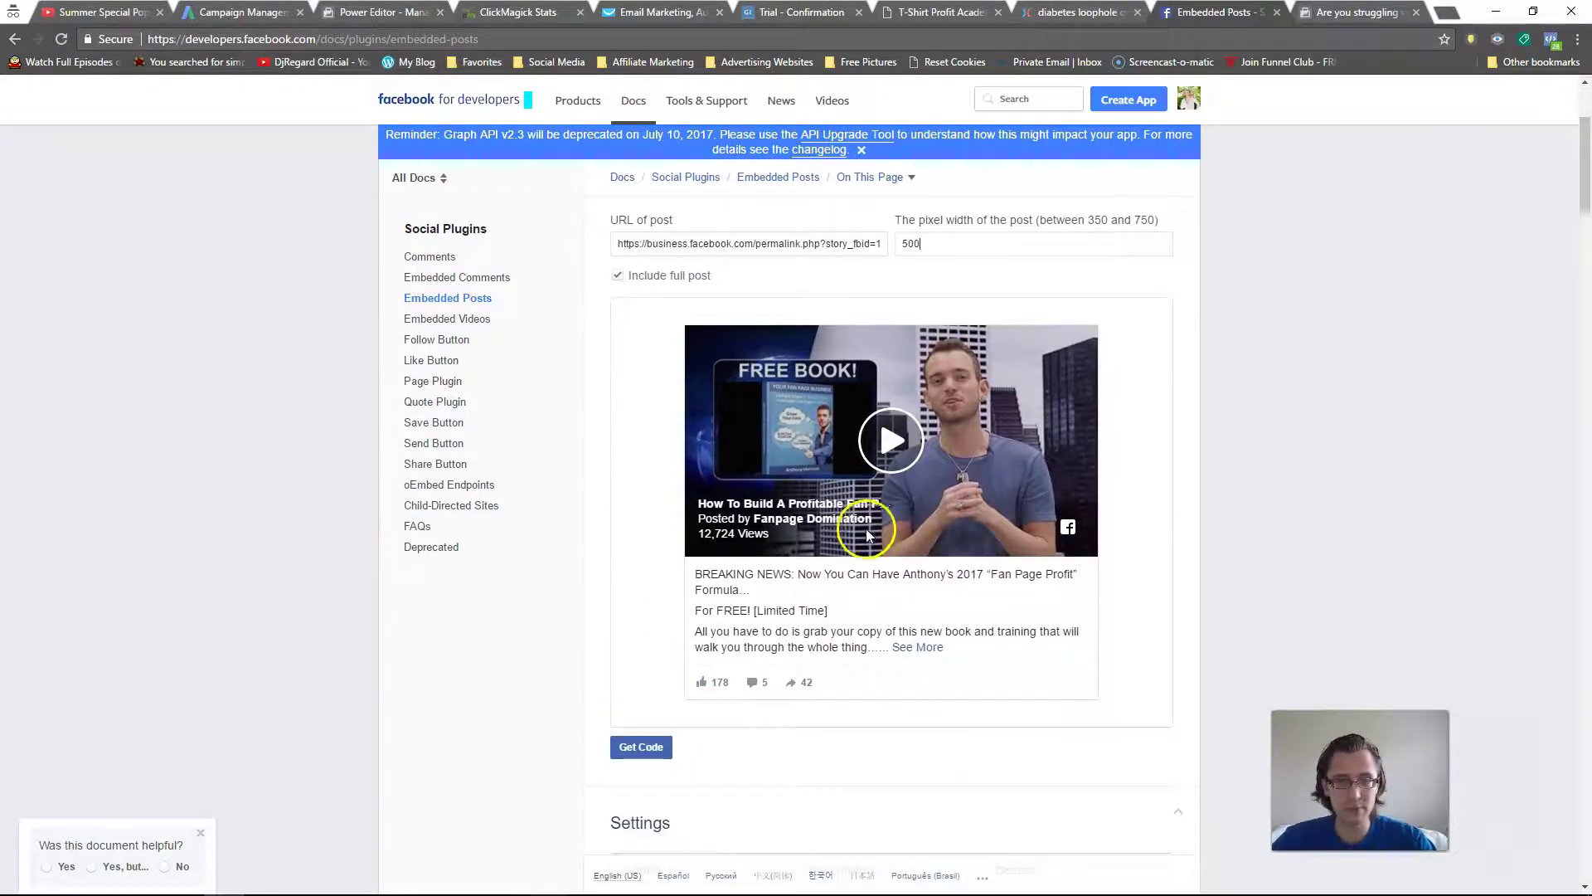
pyautogui.hotkey('ctrl', 'Tab')
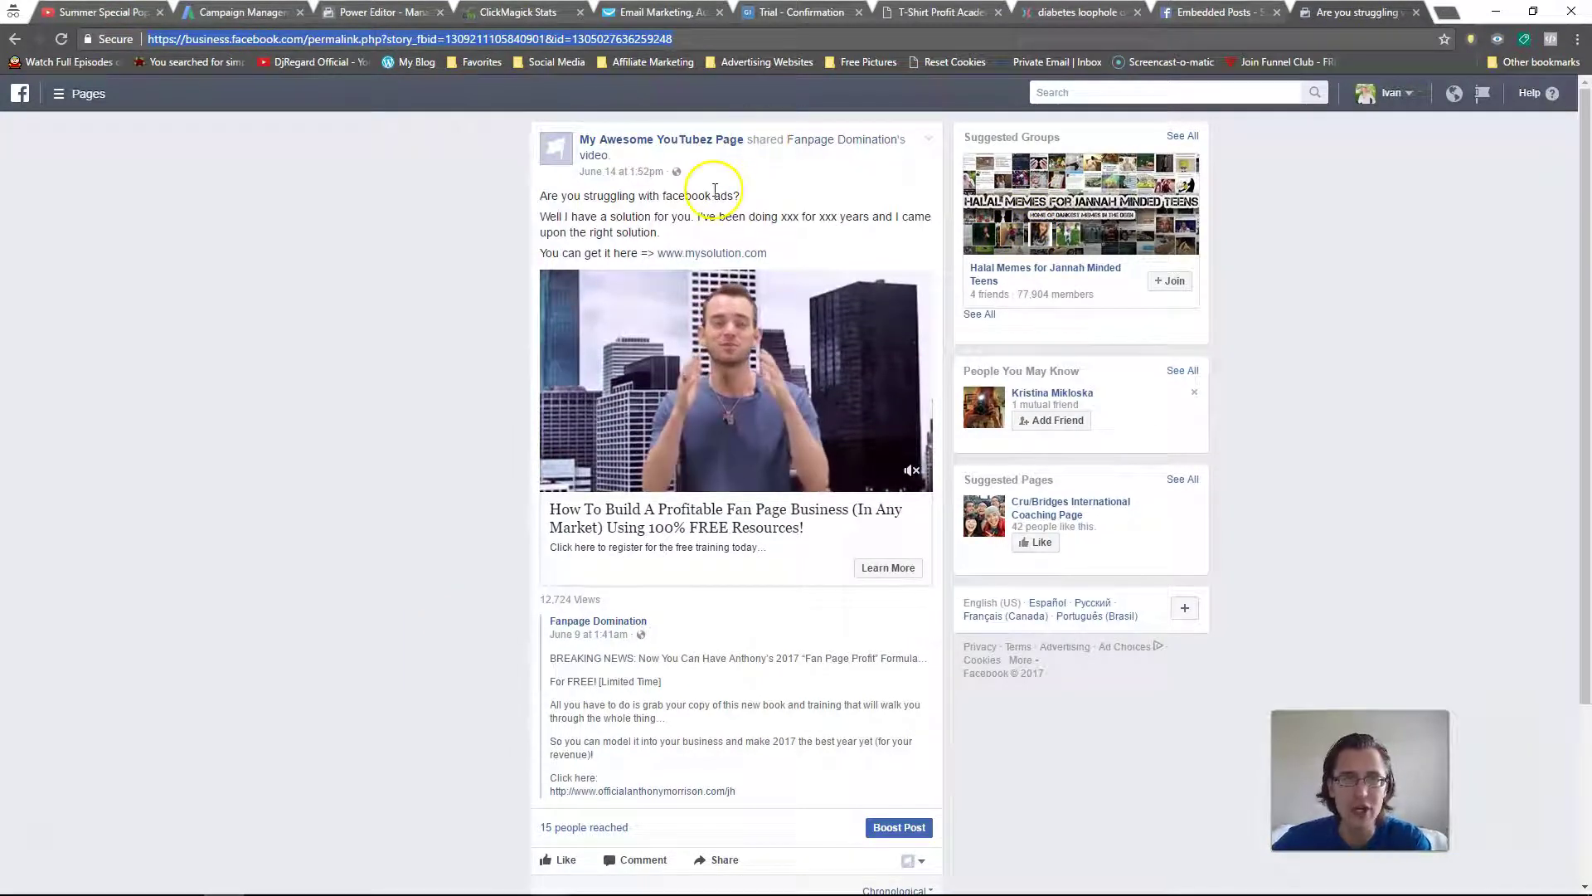
pyautogui.click(337, 277)
pyautogui.click(1325, 48)
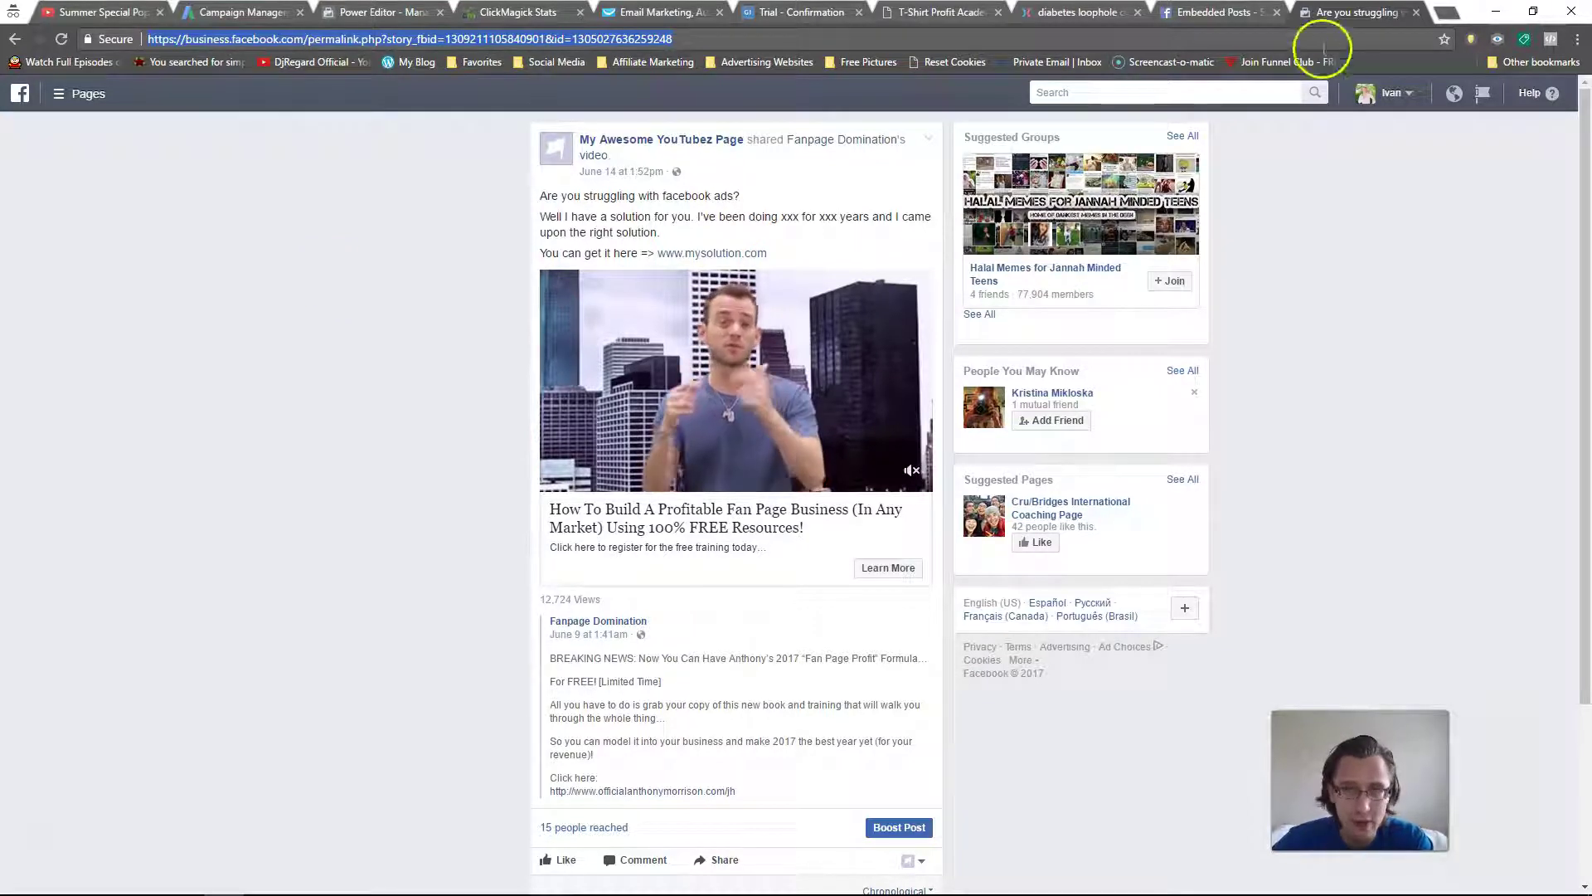
pyautogui.click(1215, 10)
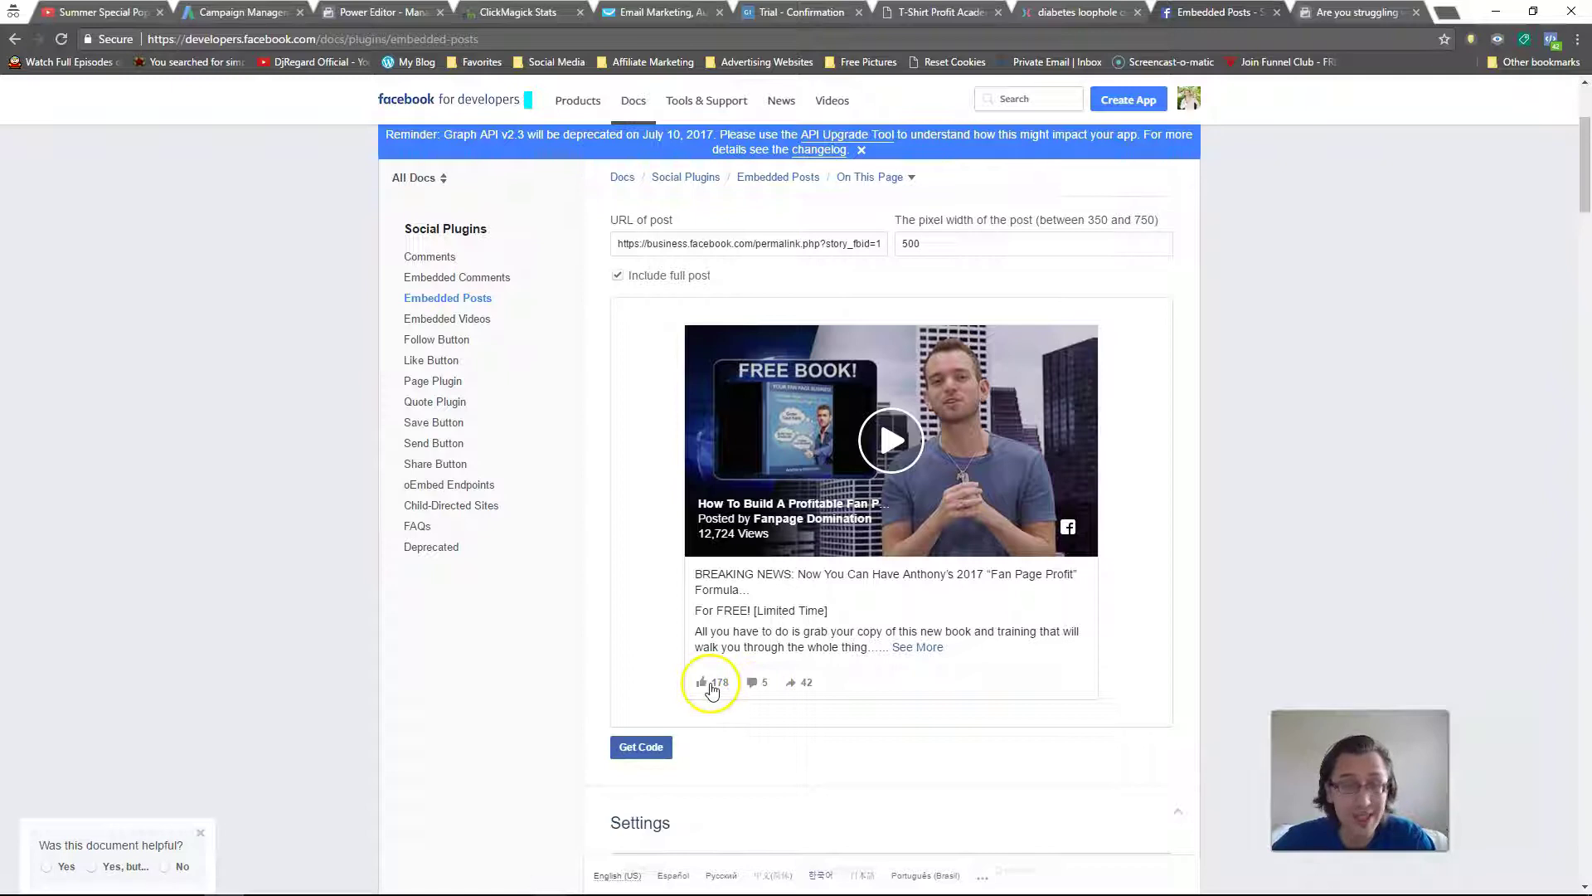
pyautogui.click(754, 683)
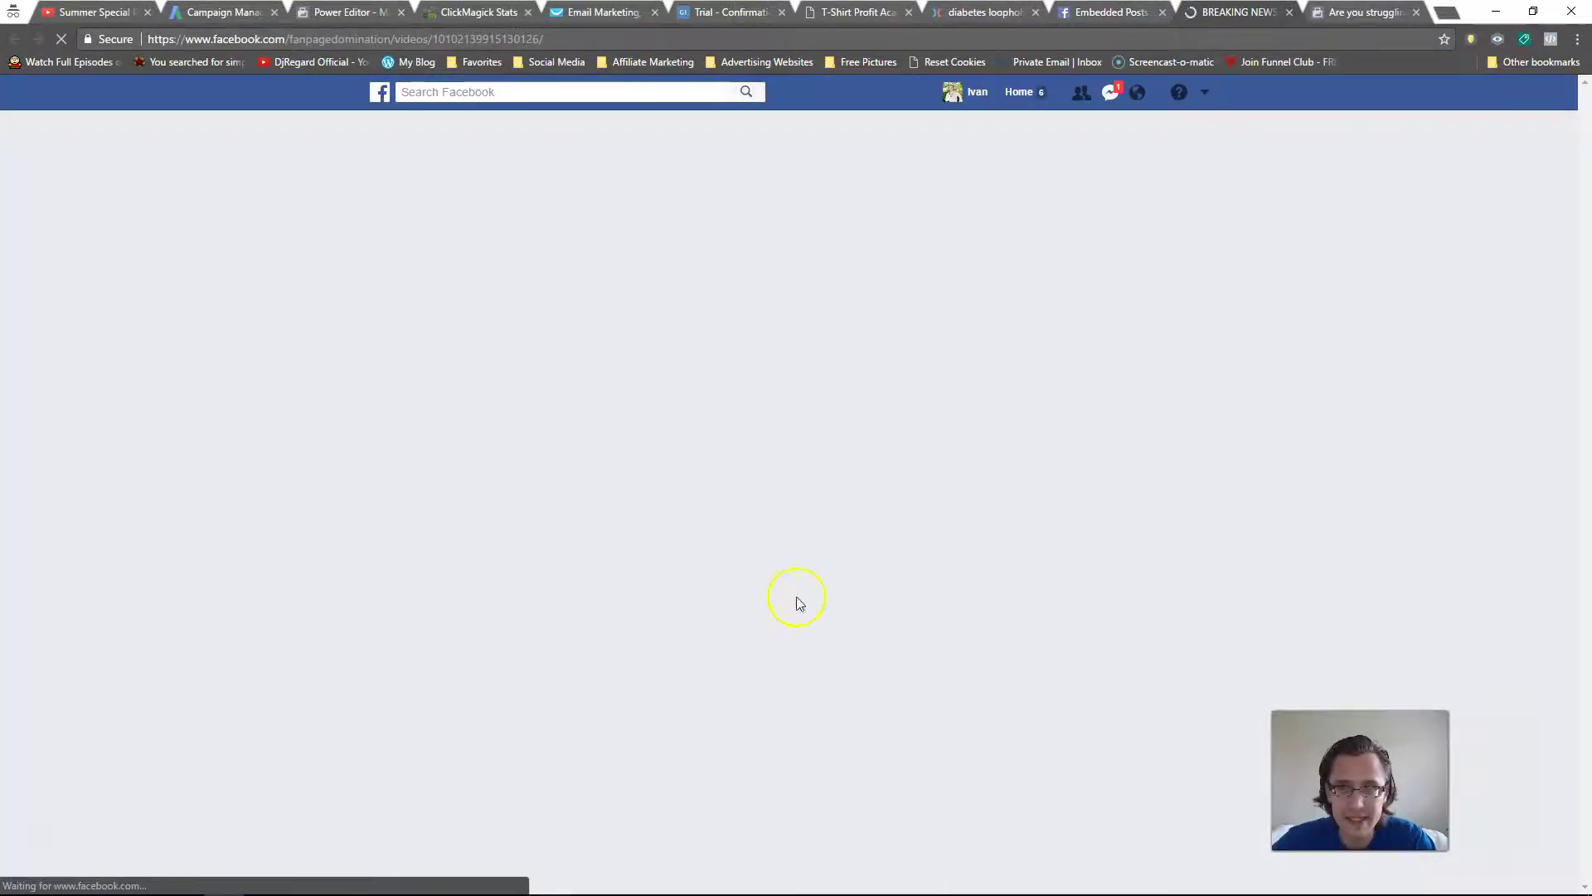
pyautogui.click(1288, 12)
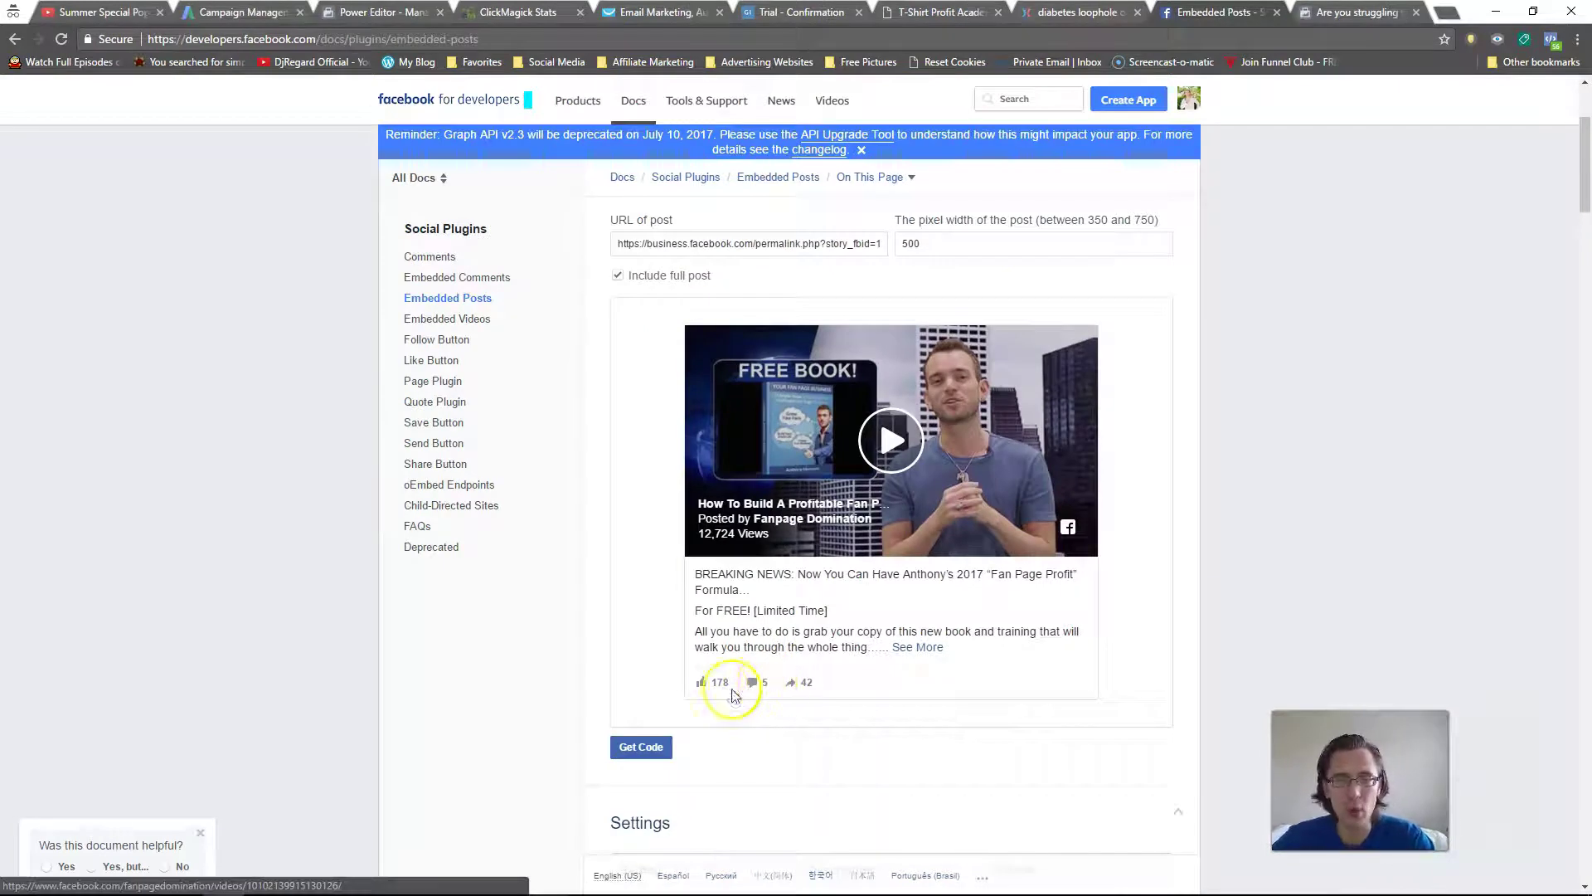
pyautogui.click(796, 683)
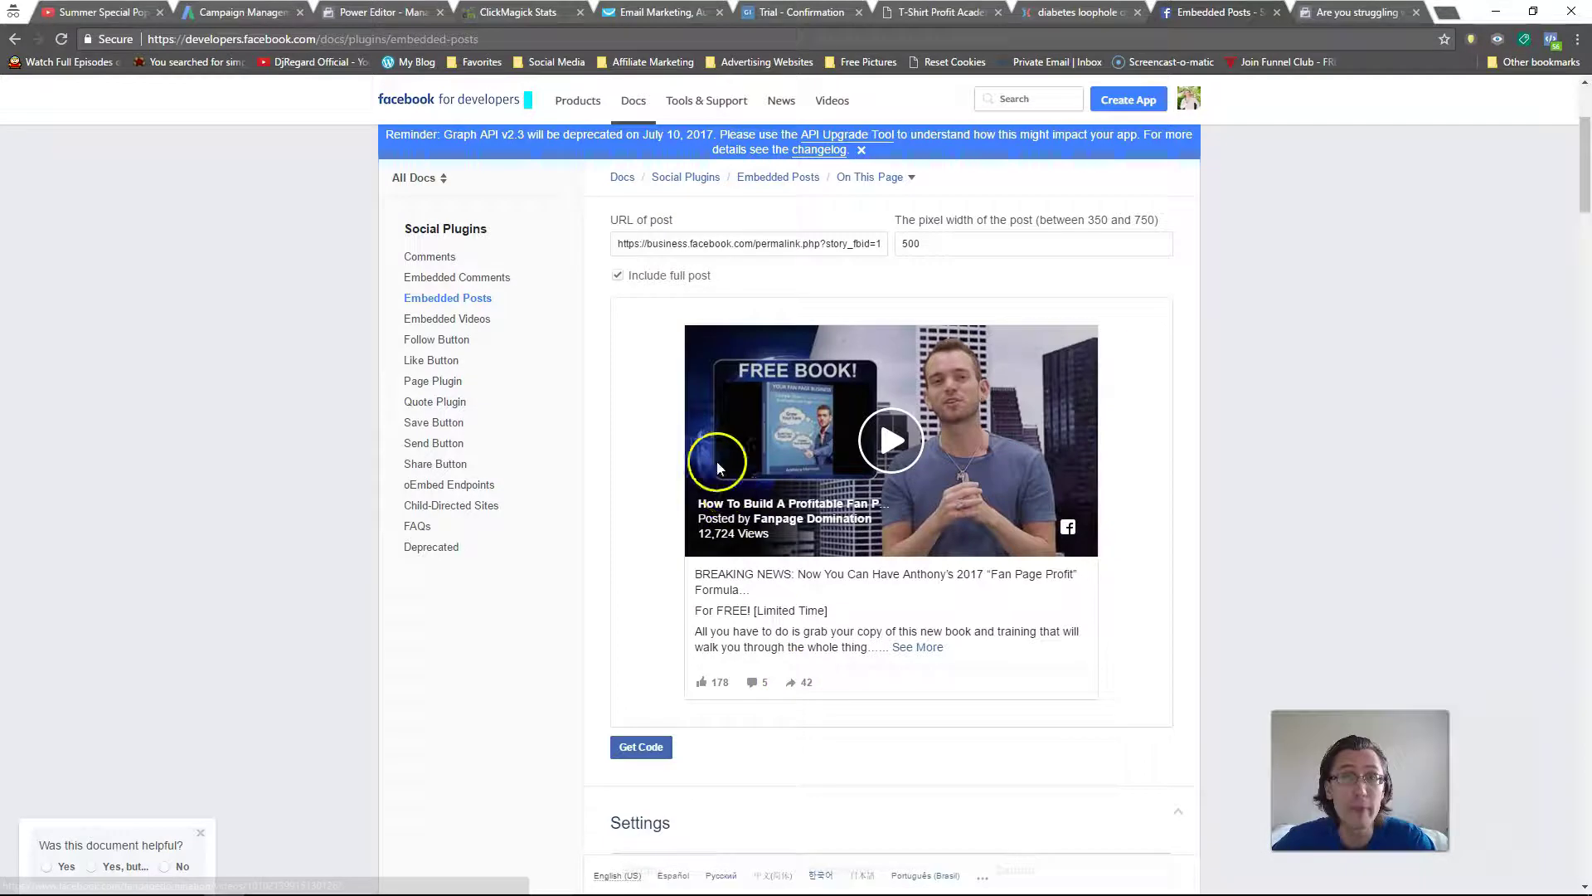
pyautogui.click(442, 329)
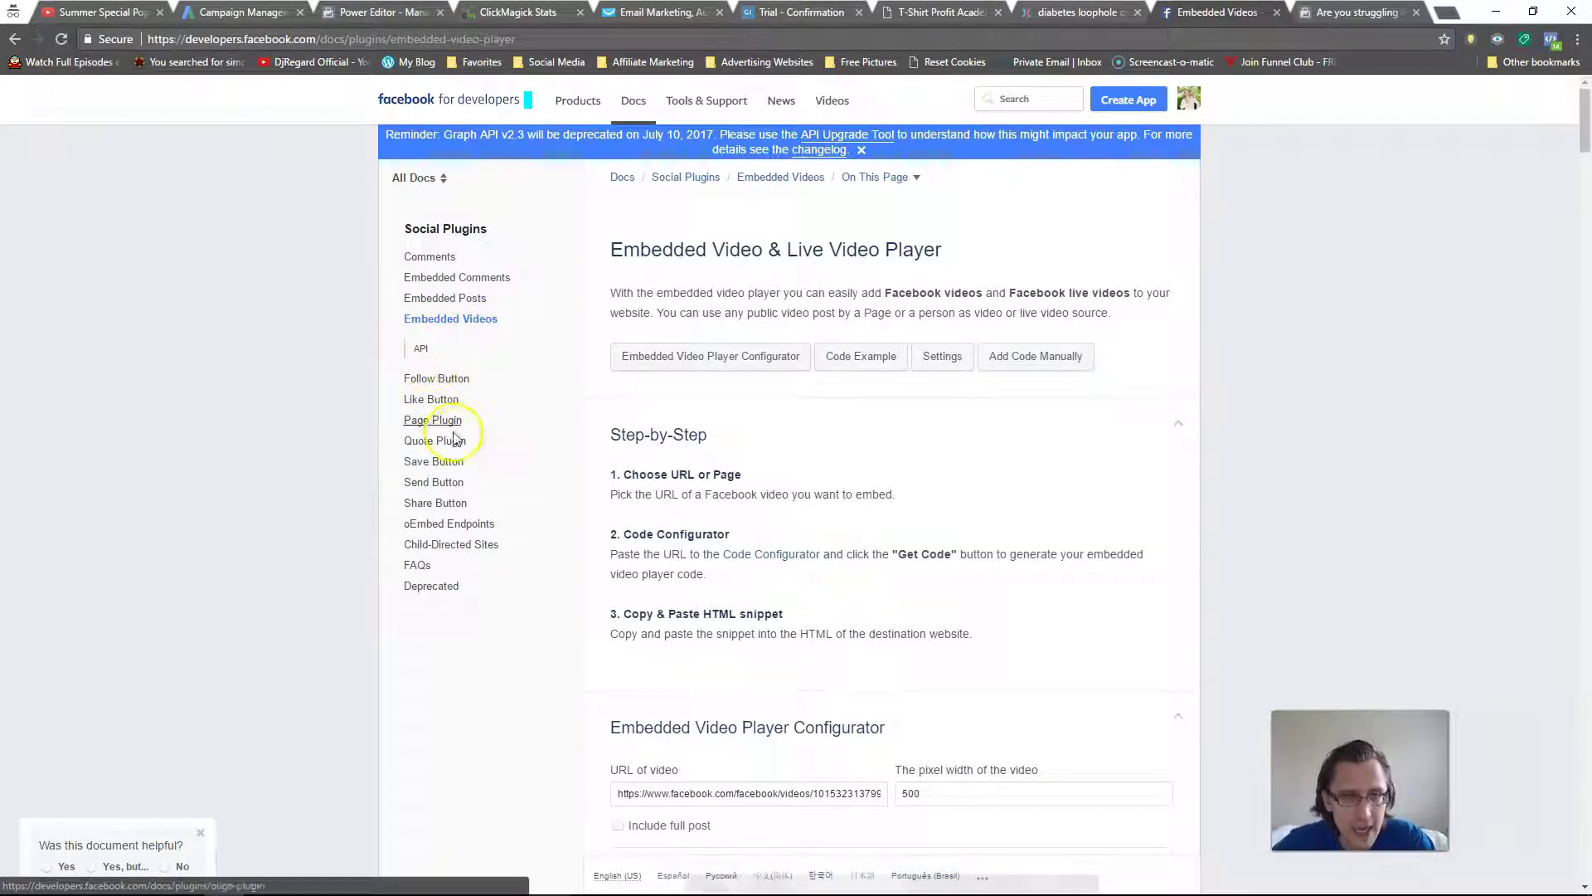
# - Browse the Like Button configurator, then move on to the Page Plugin documentation
pyautogui.click(444, 402)
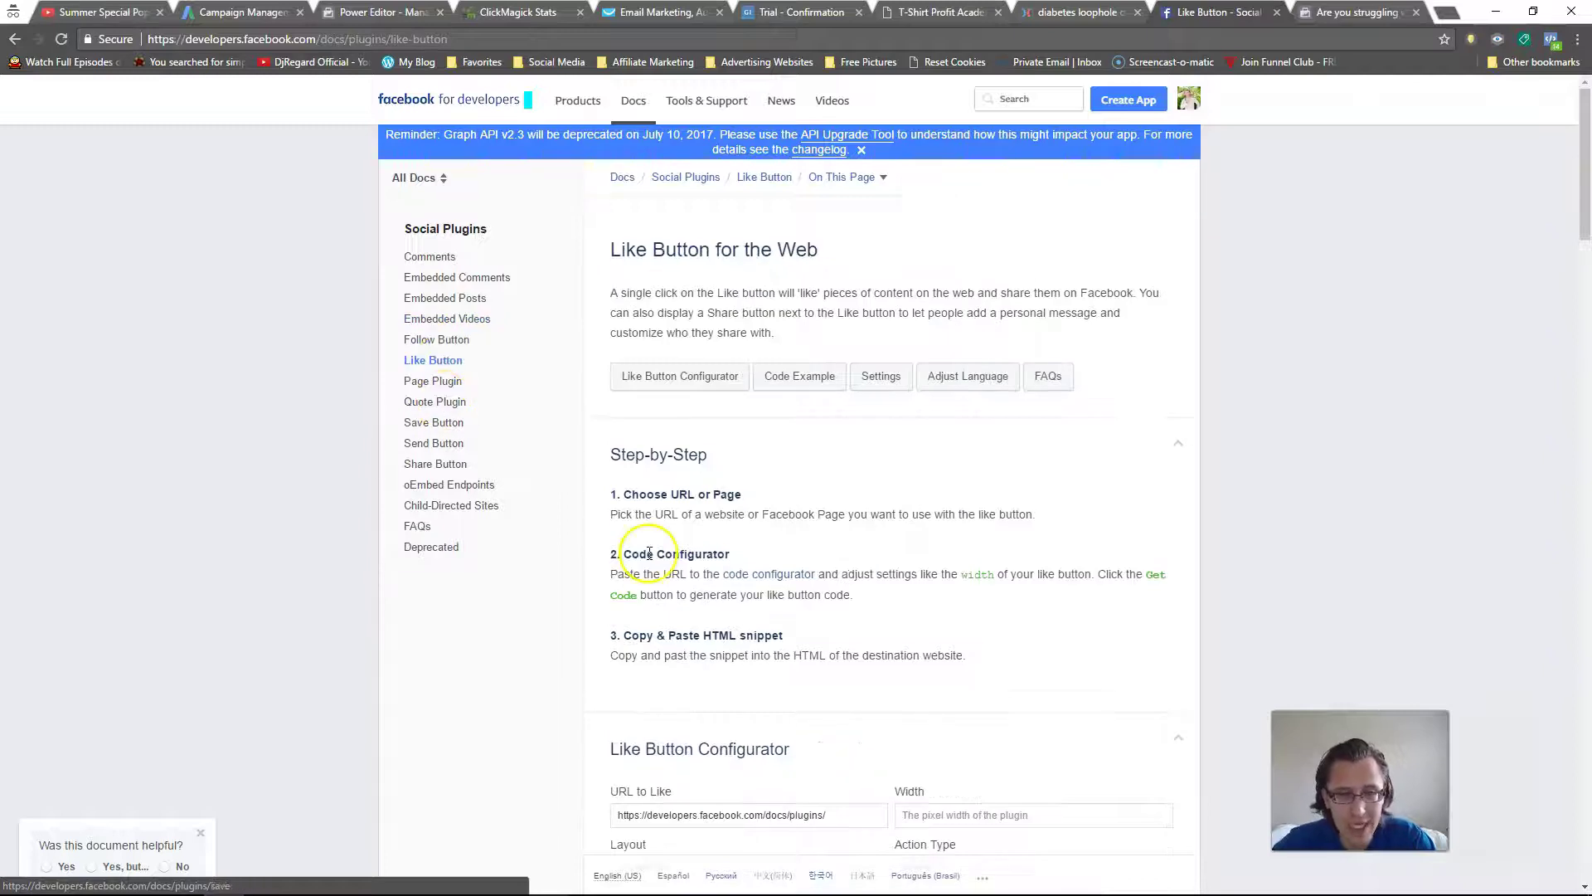
pyautogui.scroll(-7, 613, 522)
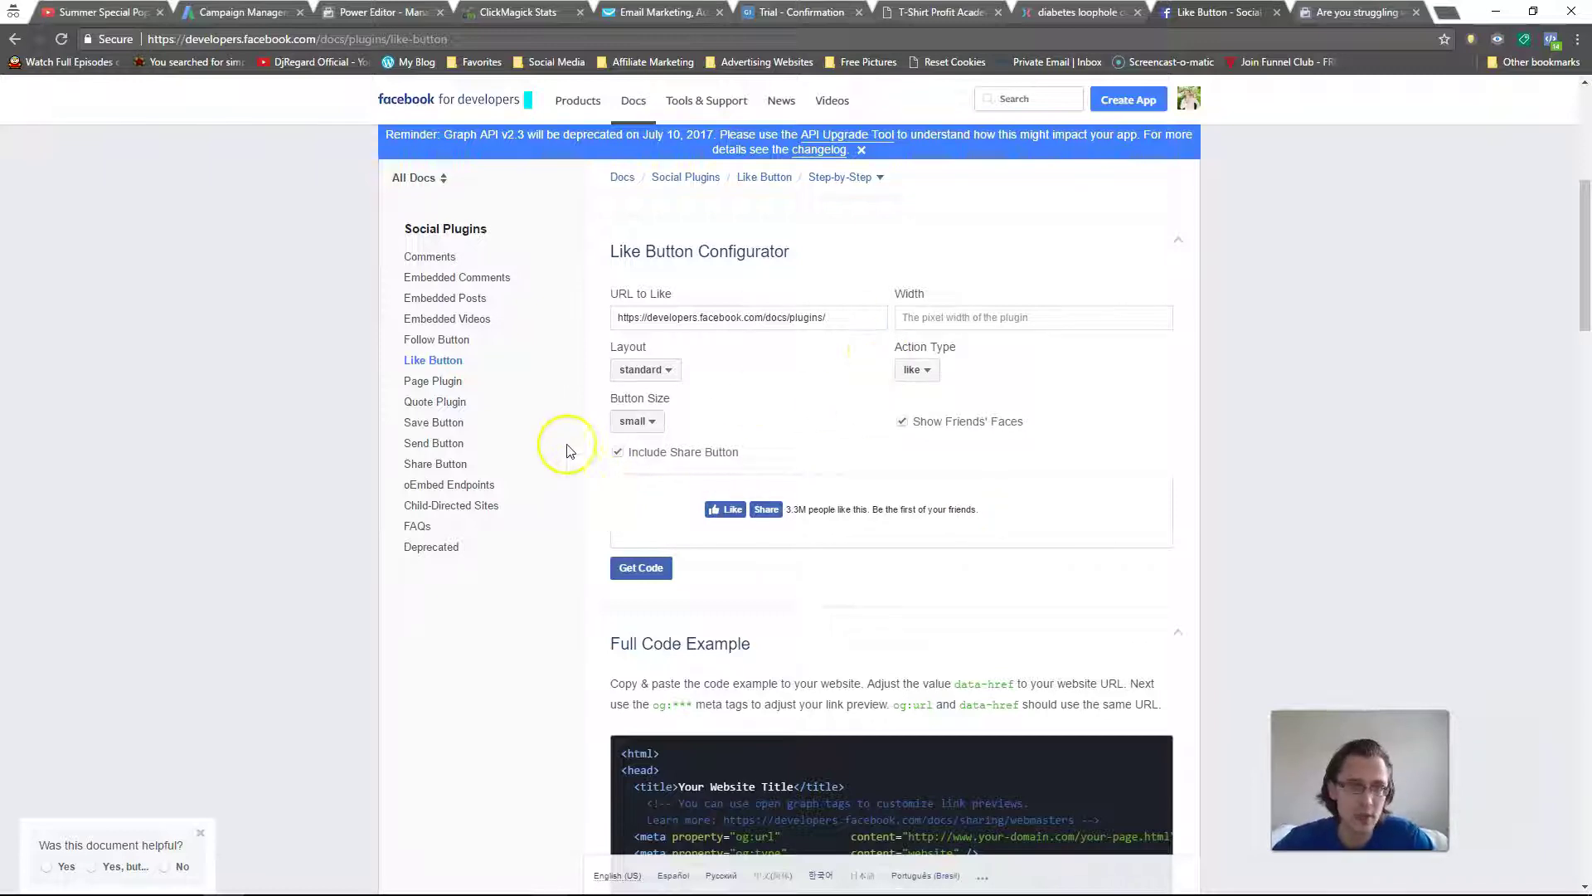
pyautogui.click(450, 384)
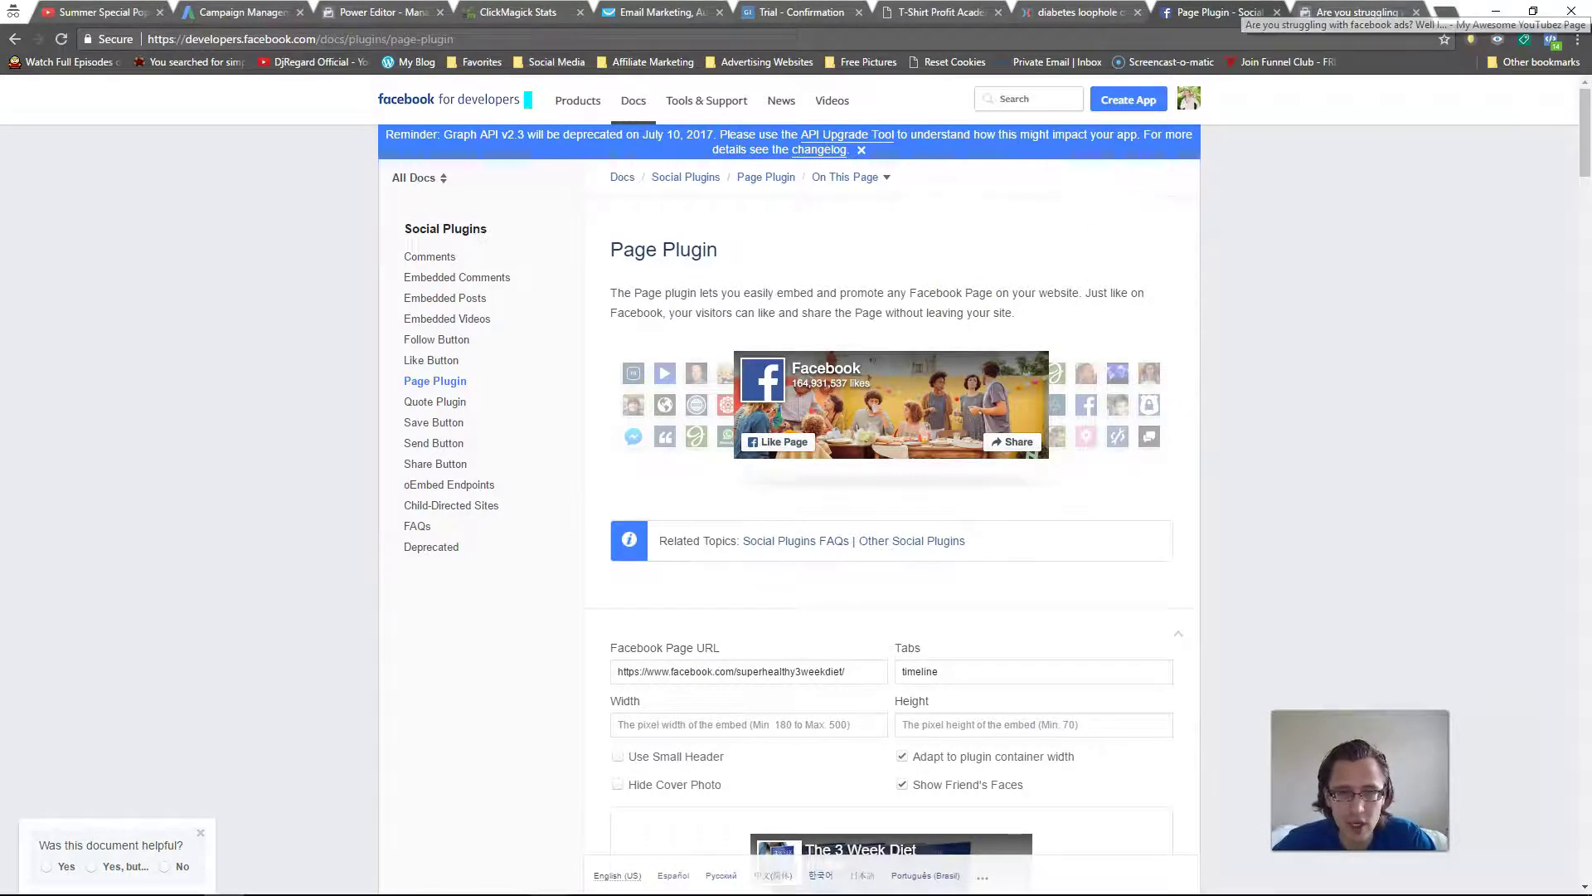
# - Try the My Awesome YouTubez Page address as the Page Plugin's Facebook Page URL
pyautogui.click(1356, 12)
pyautogui.click(694, 142)
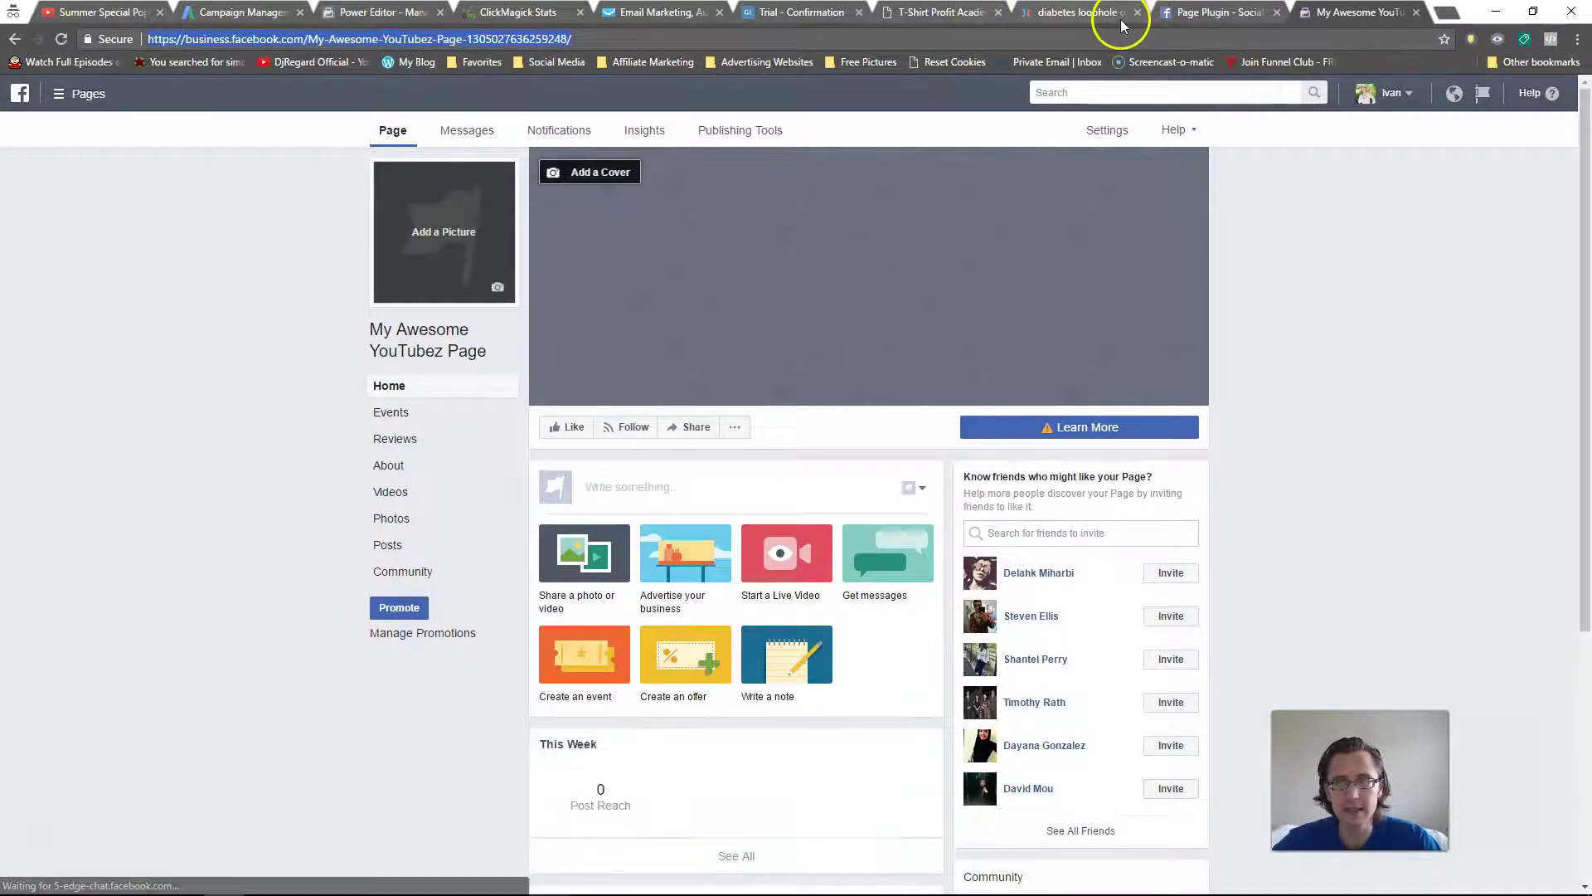
pyautogui.click(1194, 13)
pyautogui.hotkey('ctrl', 'v')
pyautogui.scroll(-3, 506, 614)
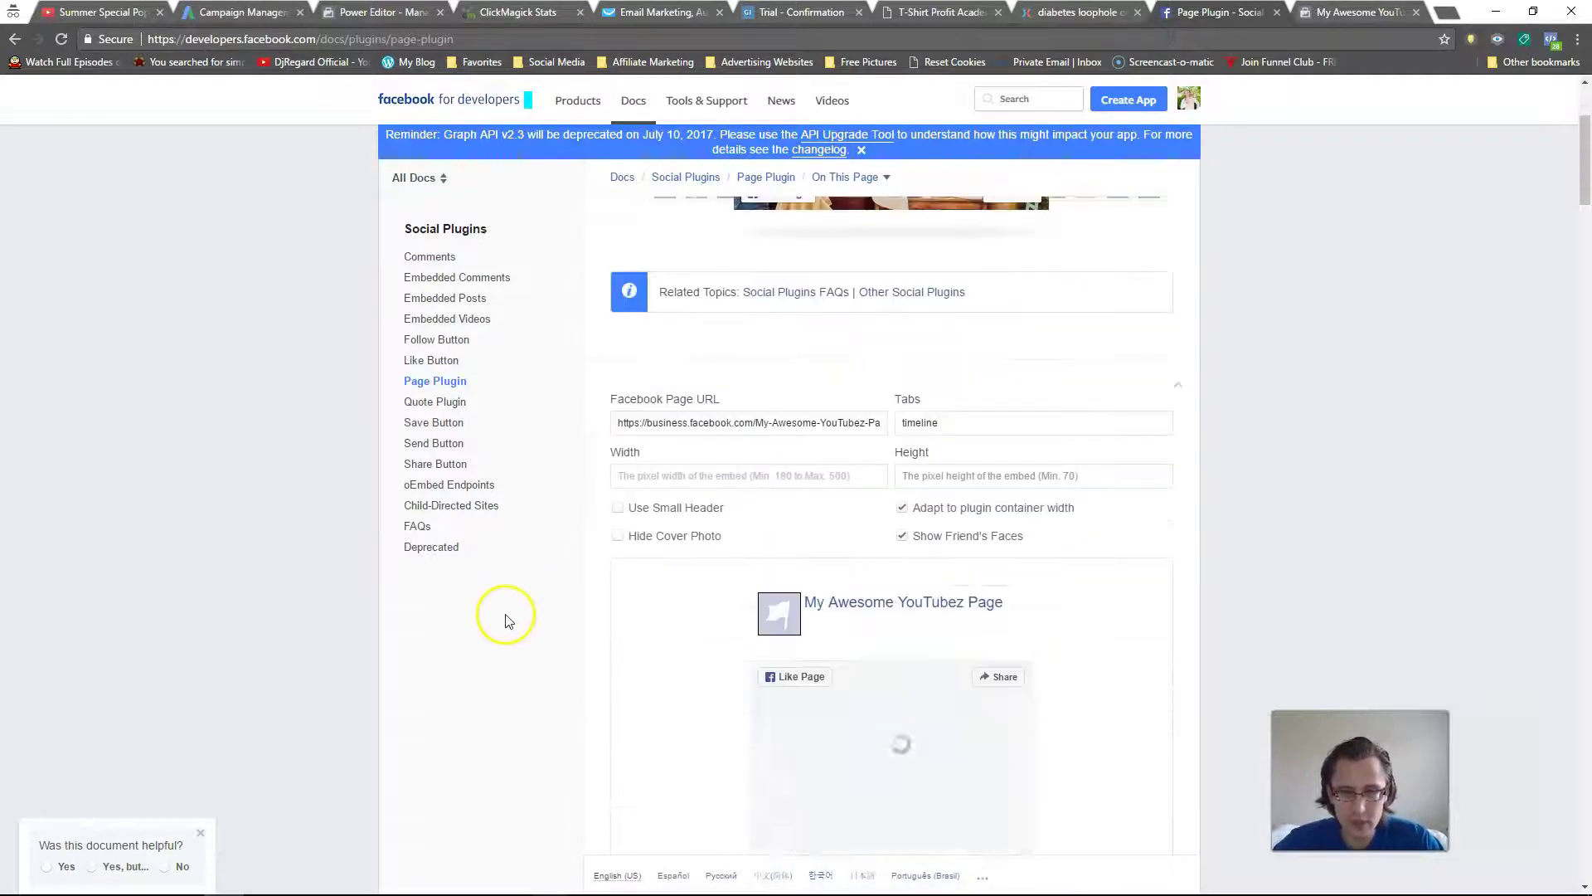
pyautogui.scroll(-6, 580, 680)
pyautogui.scroll(6, 664, 639)
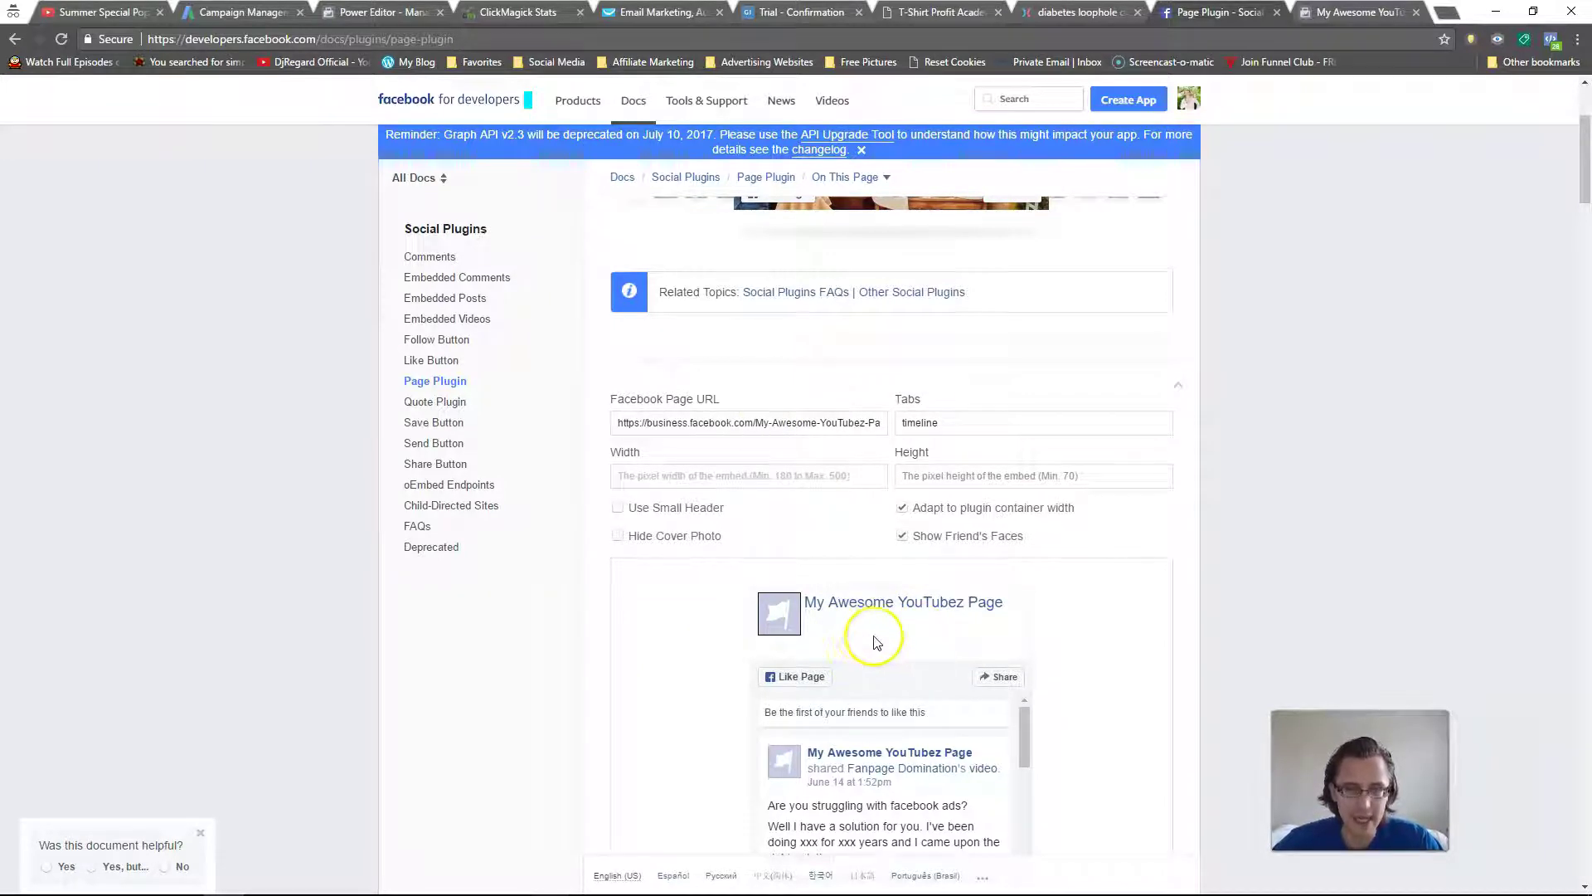
pyautogui.click(1392, 11)
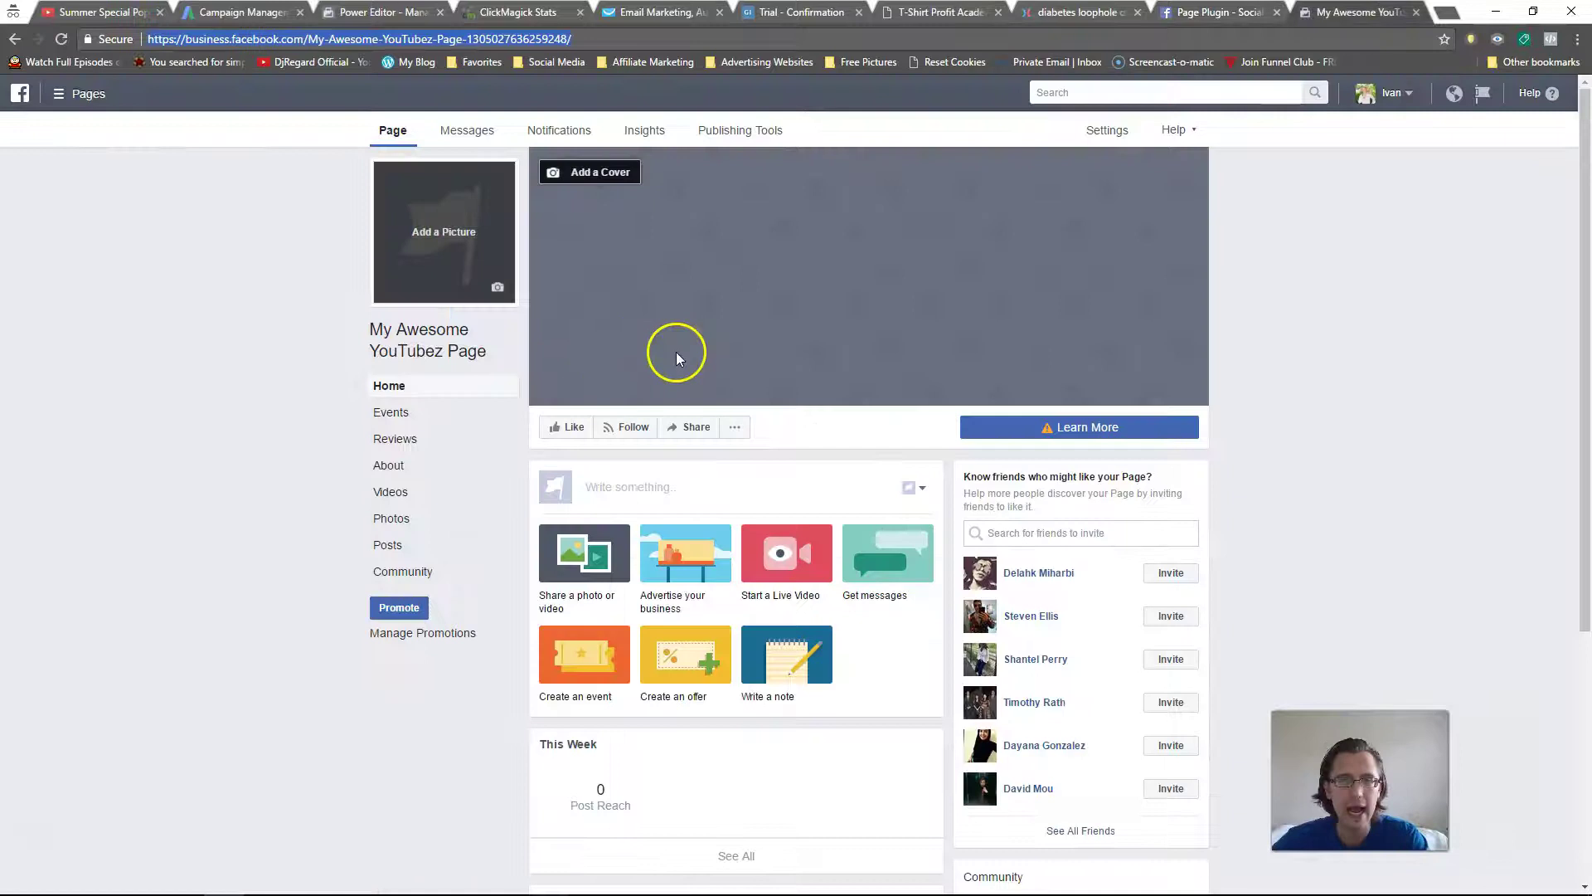
pyautogui.click(1229, 12)
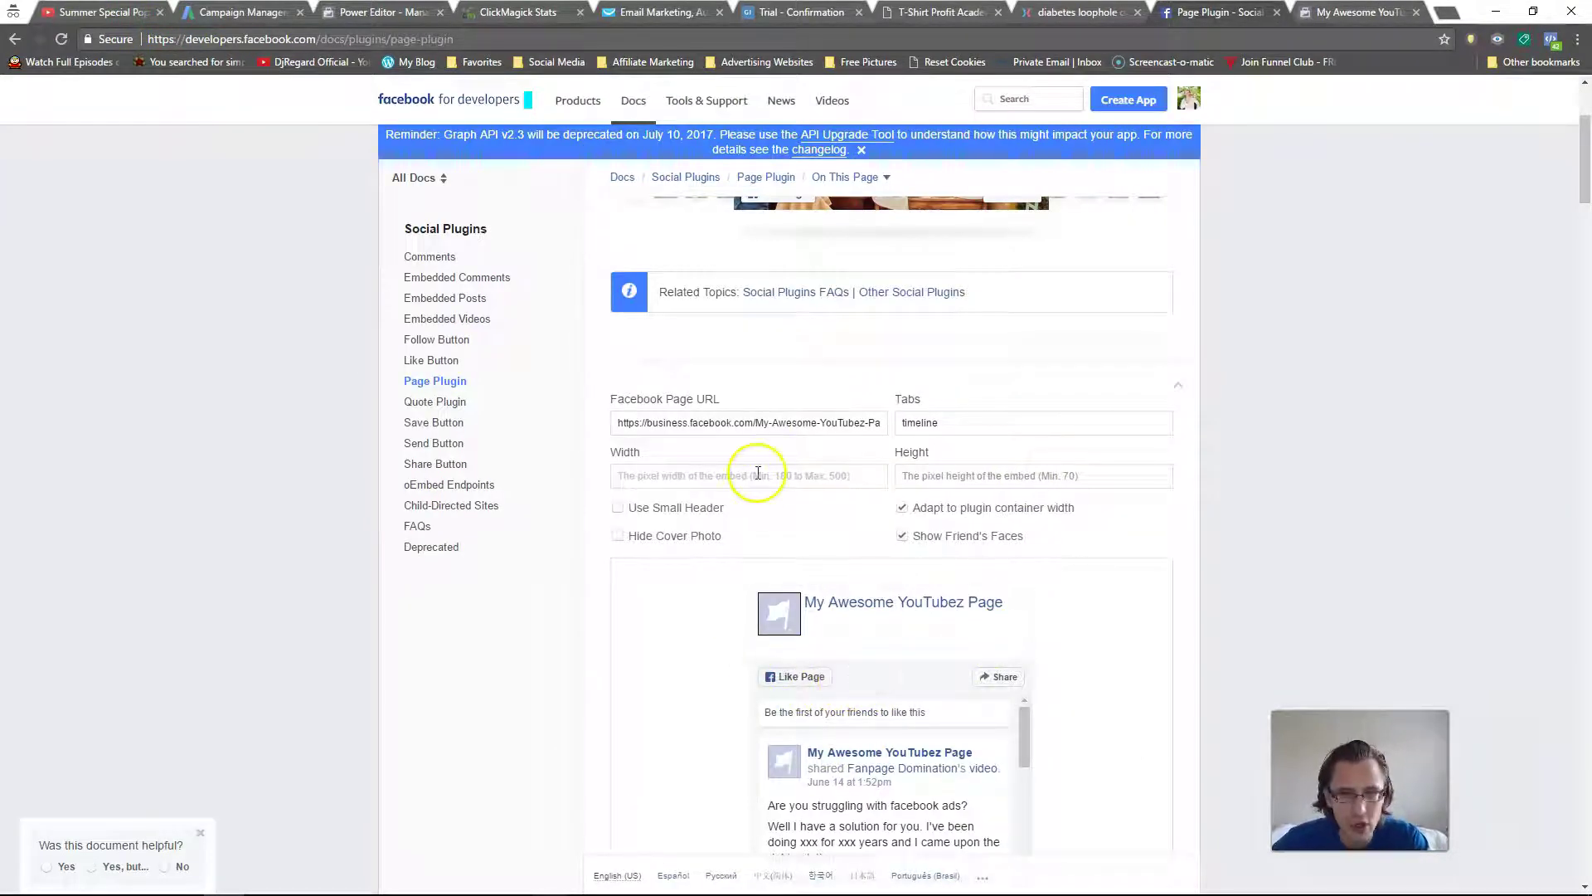
# - Replace the Facebook Page URL with the Online Marketing Essentials page address and review the settings
pyautogui.tripleClick(701, 424)
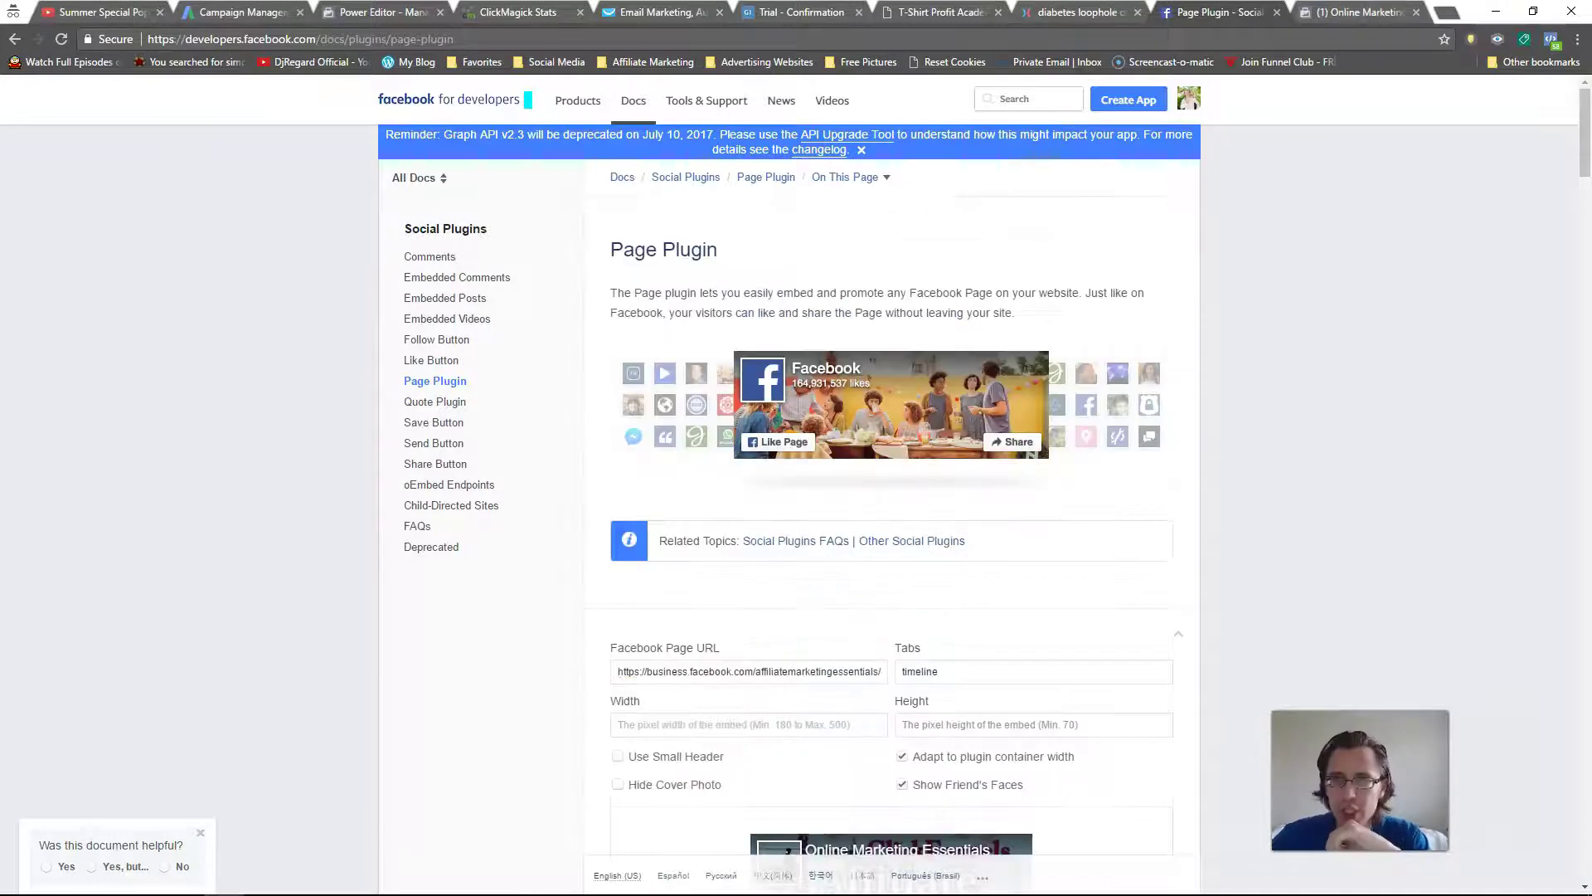
pyautogui.hotkey('ctrl', 'Tab')
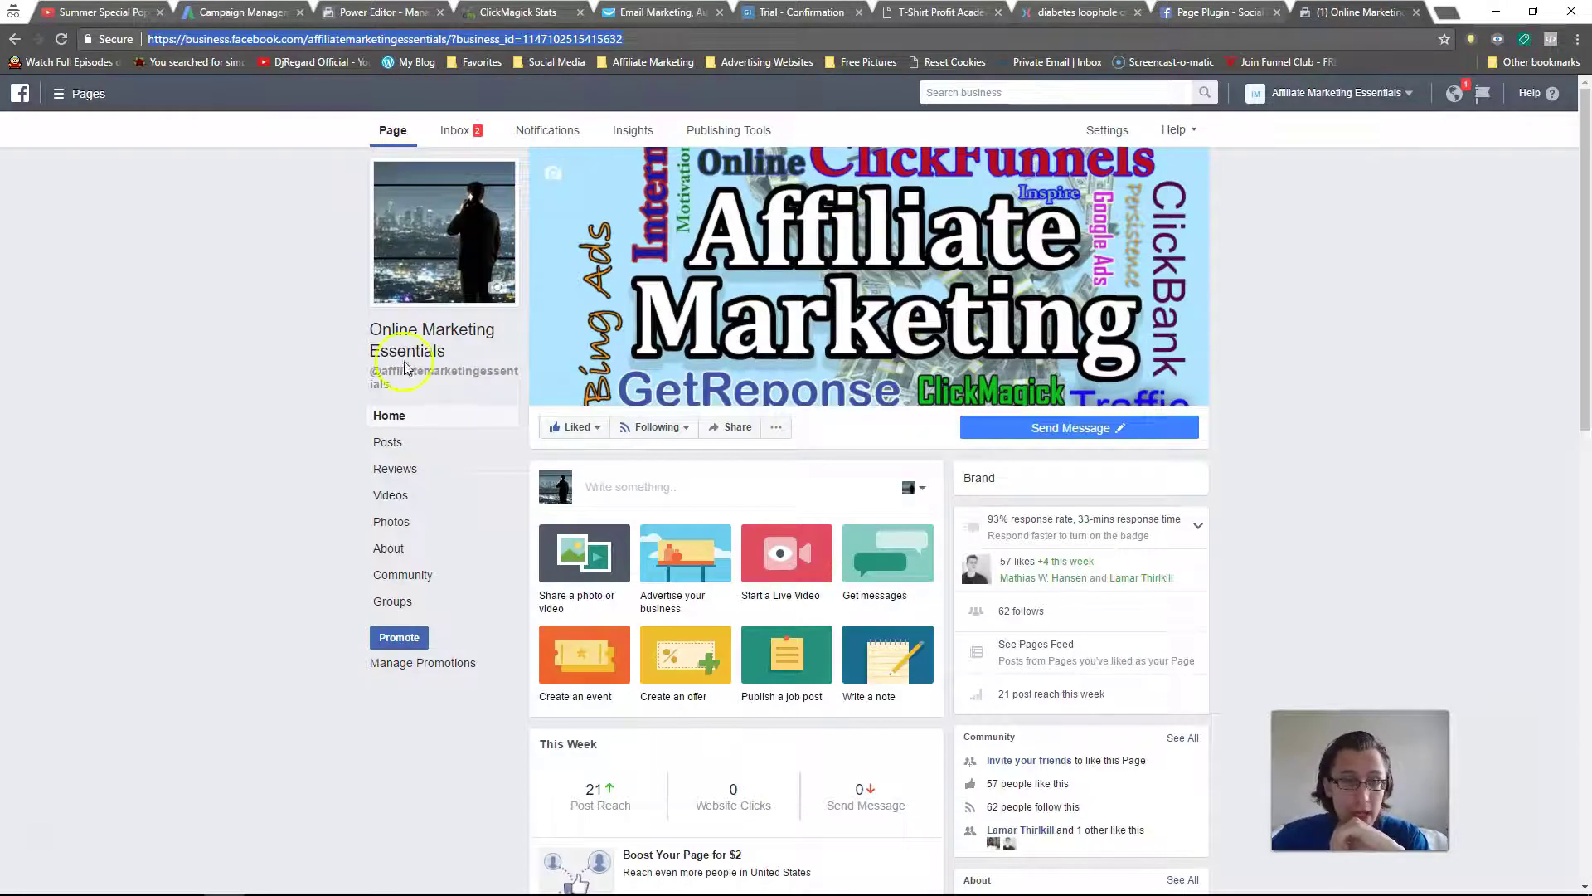
pyautogui.hotkey('ctrl', 'c')
pyautogui.hotkey('ctrl', 'shift', 'Tab')
pyautogui.hotkey('ctrl', 'v')
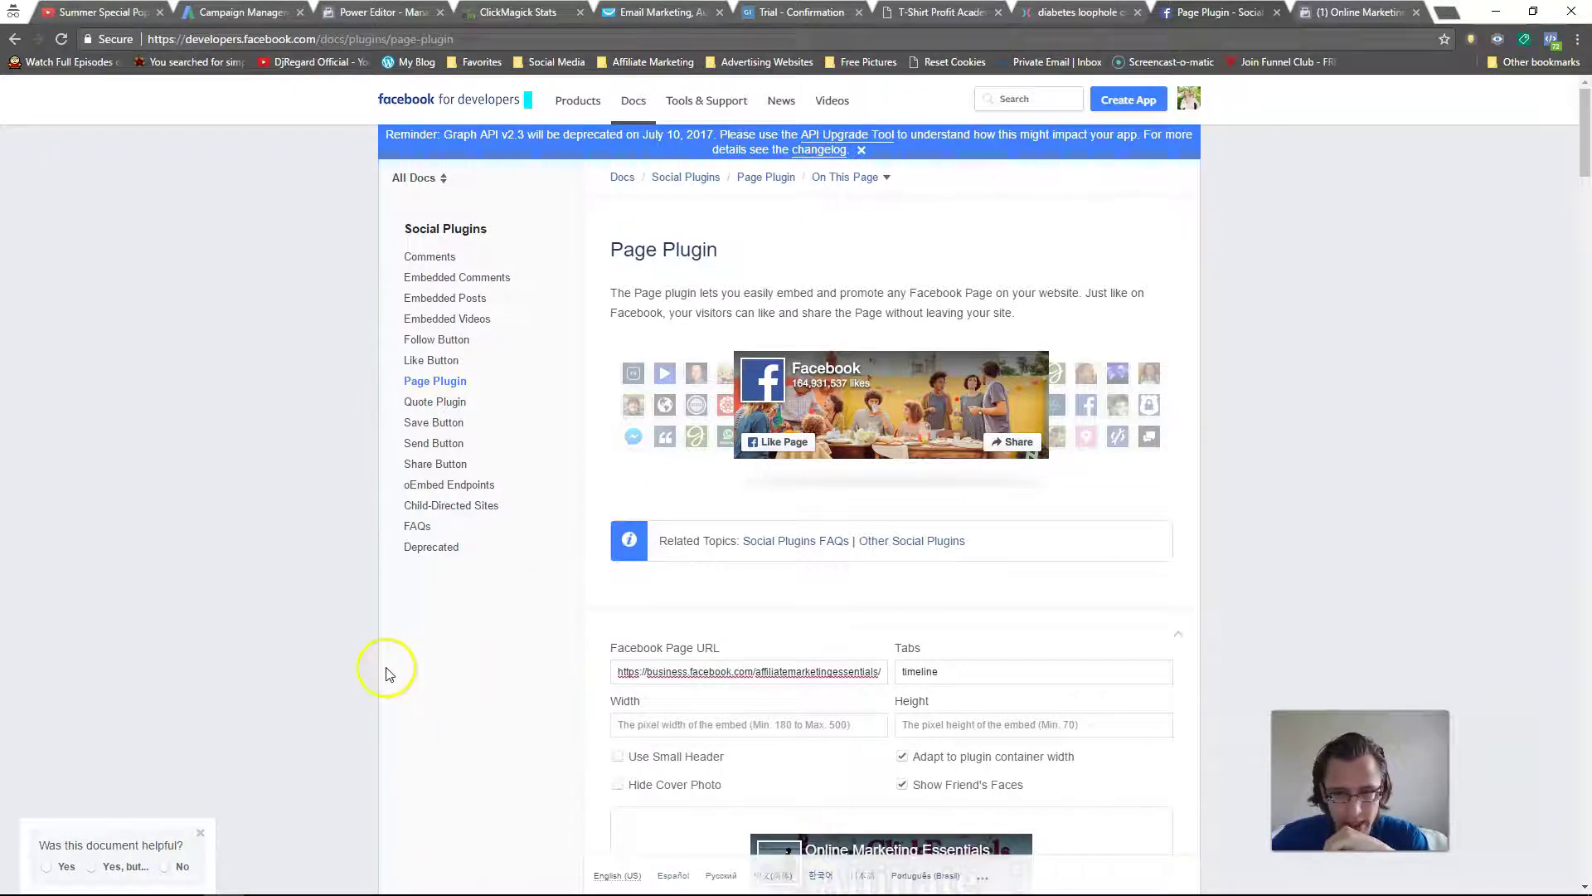
pyautogui.scroll(-3, 432, 672)
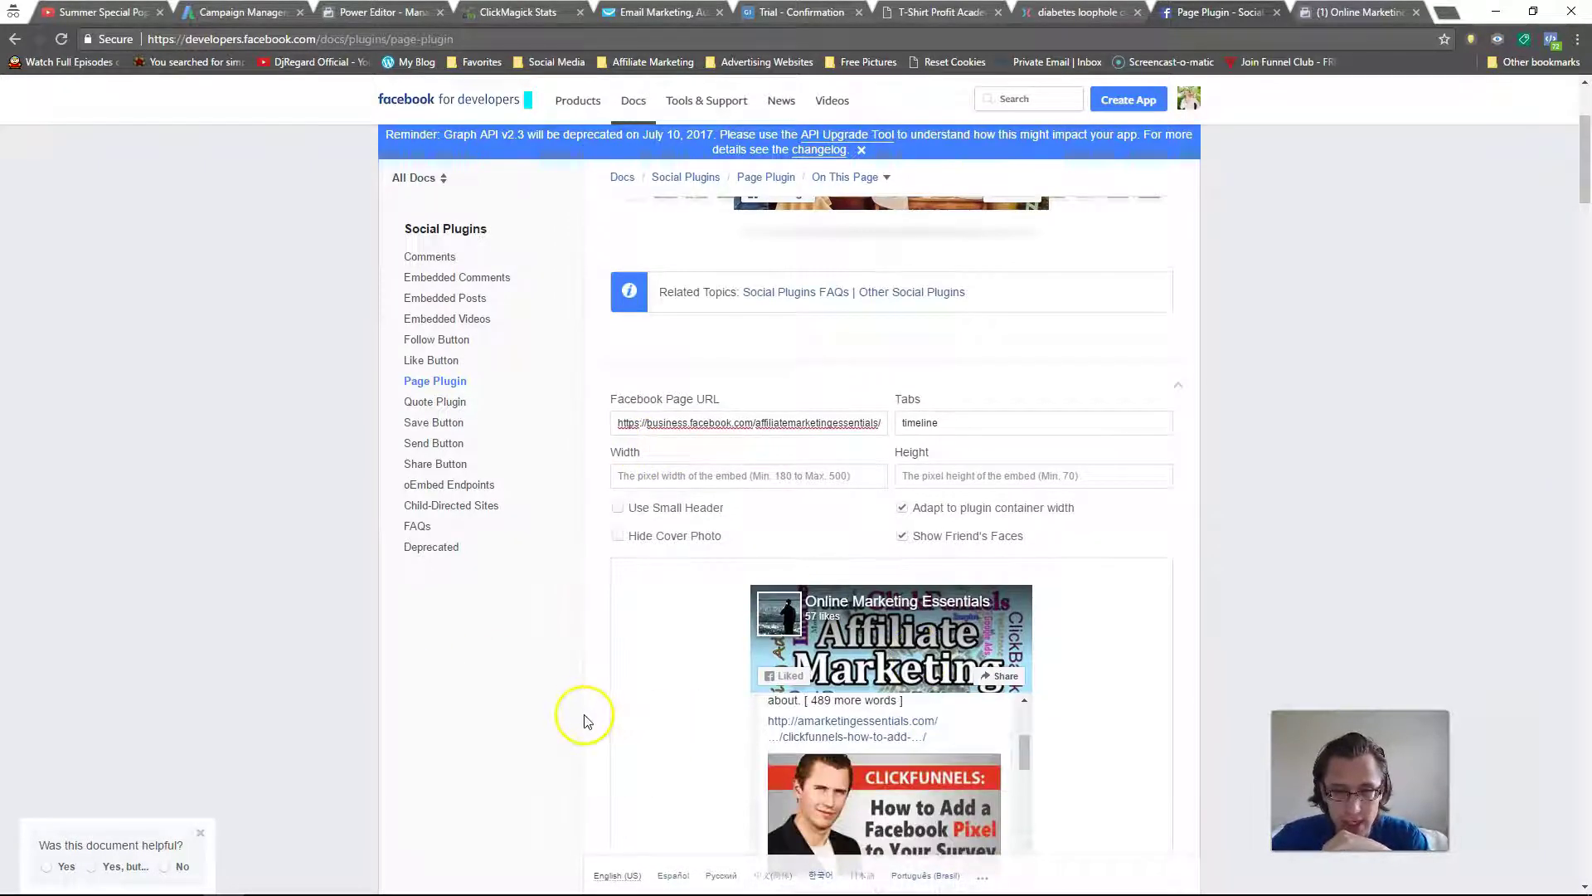
pyautogui.scroll(4, 895, 788)
pyautogui.scroll(-3, 1357, 487)
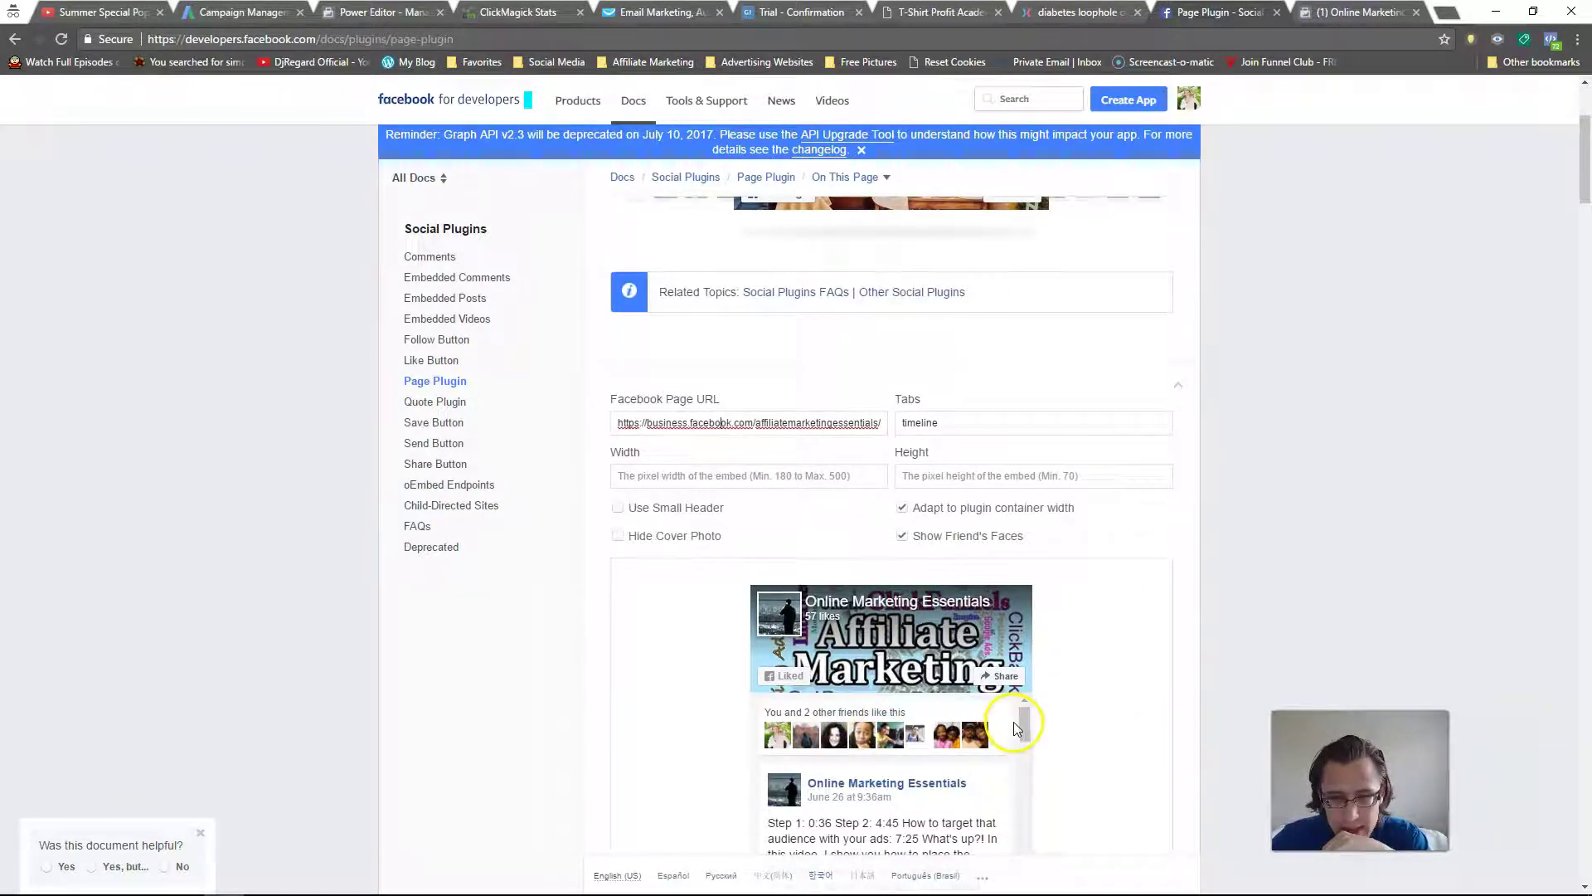
pyautogui.scroll(-2, 1023, 727)
pyautogui.scroll(2, 1022, 727)
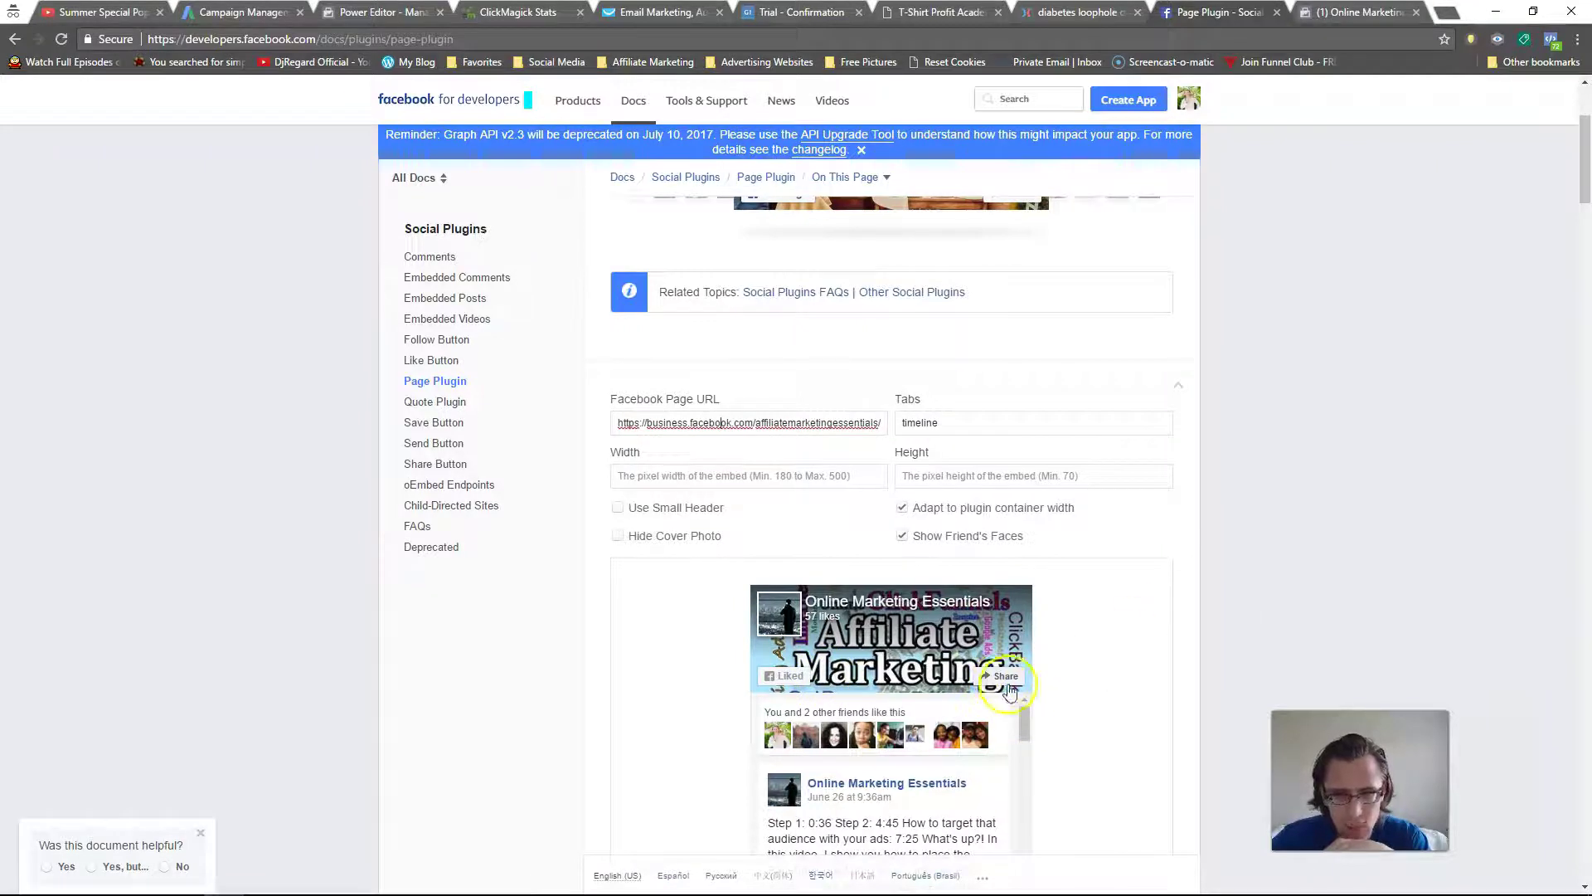
pyautogui.scroll(-3, 950, 589)
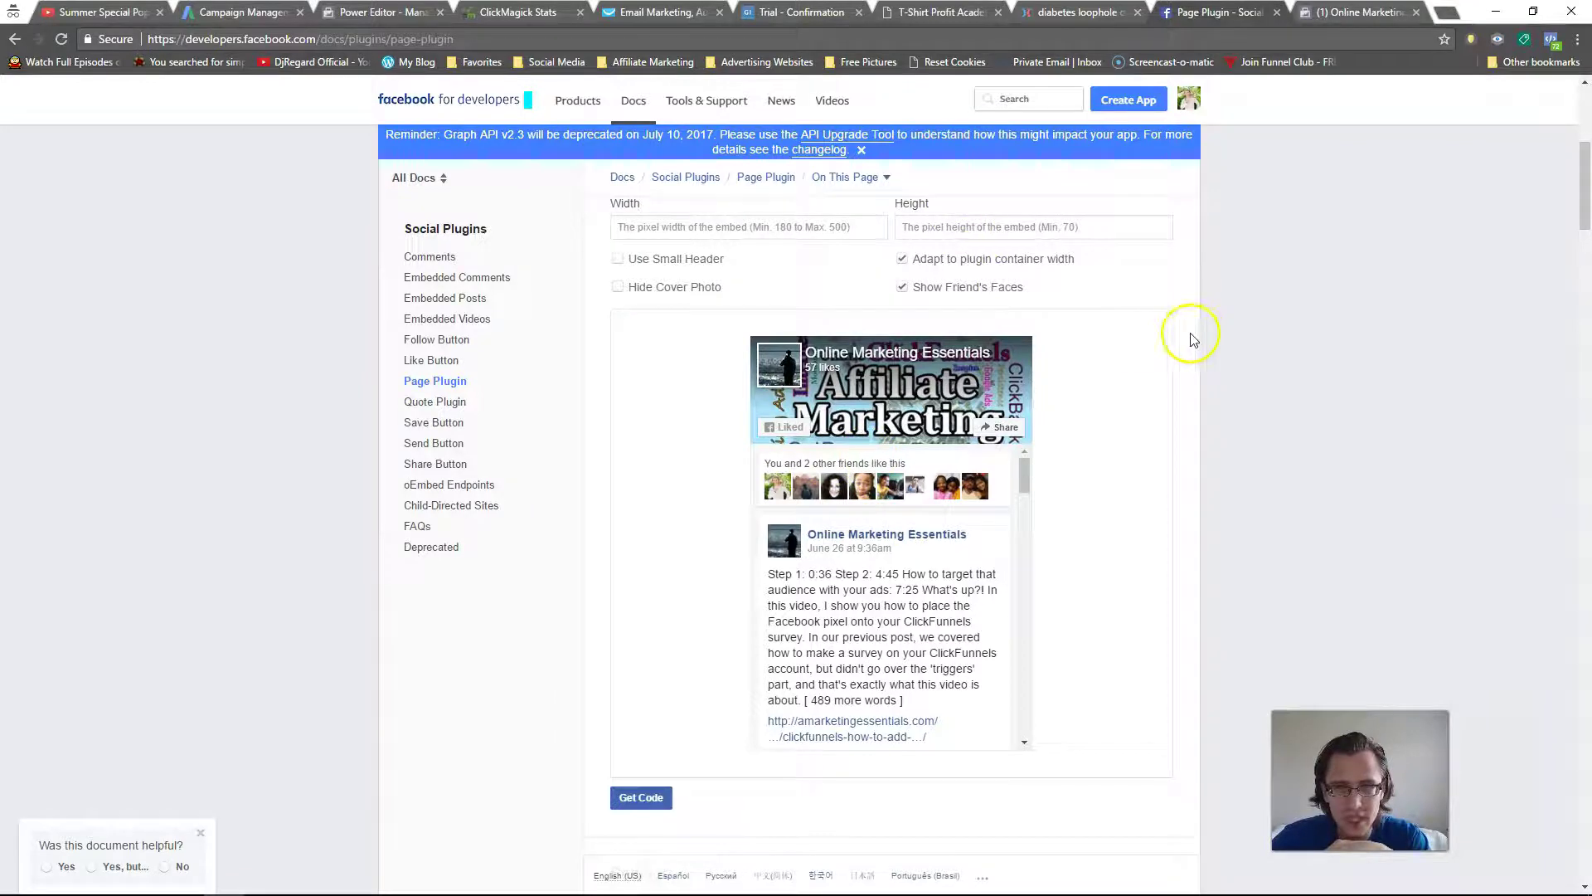
pyautogui.scroll(5, 1493, 515)
pyautogui.moveTo(1585, 129); pyautogui.dragTo(1586, 278)
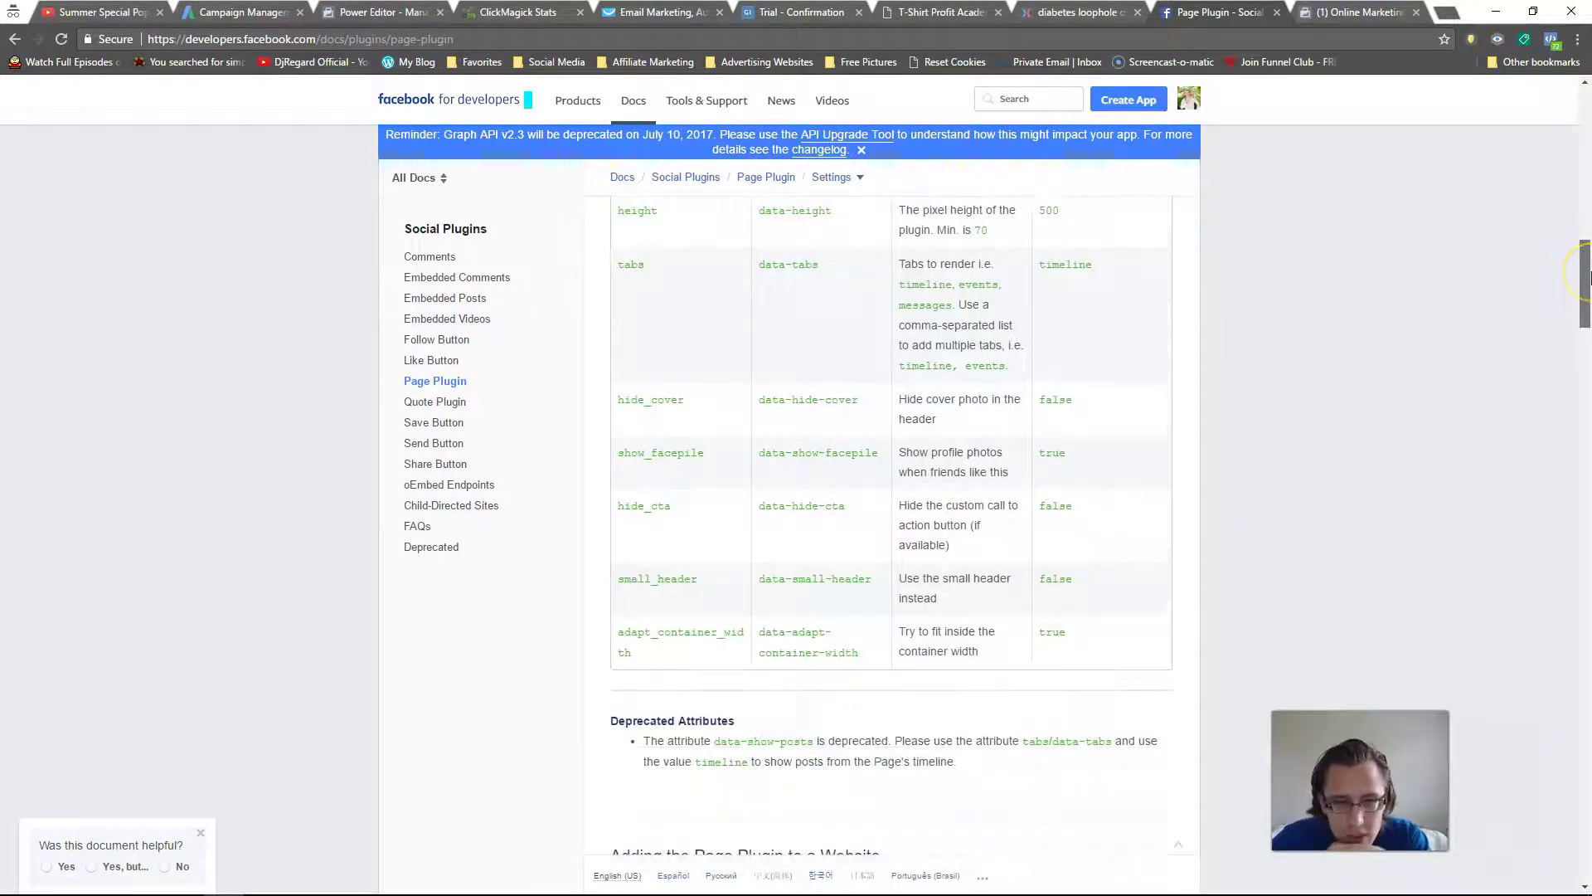
pyautogui.scroll(3, 879, 575)
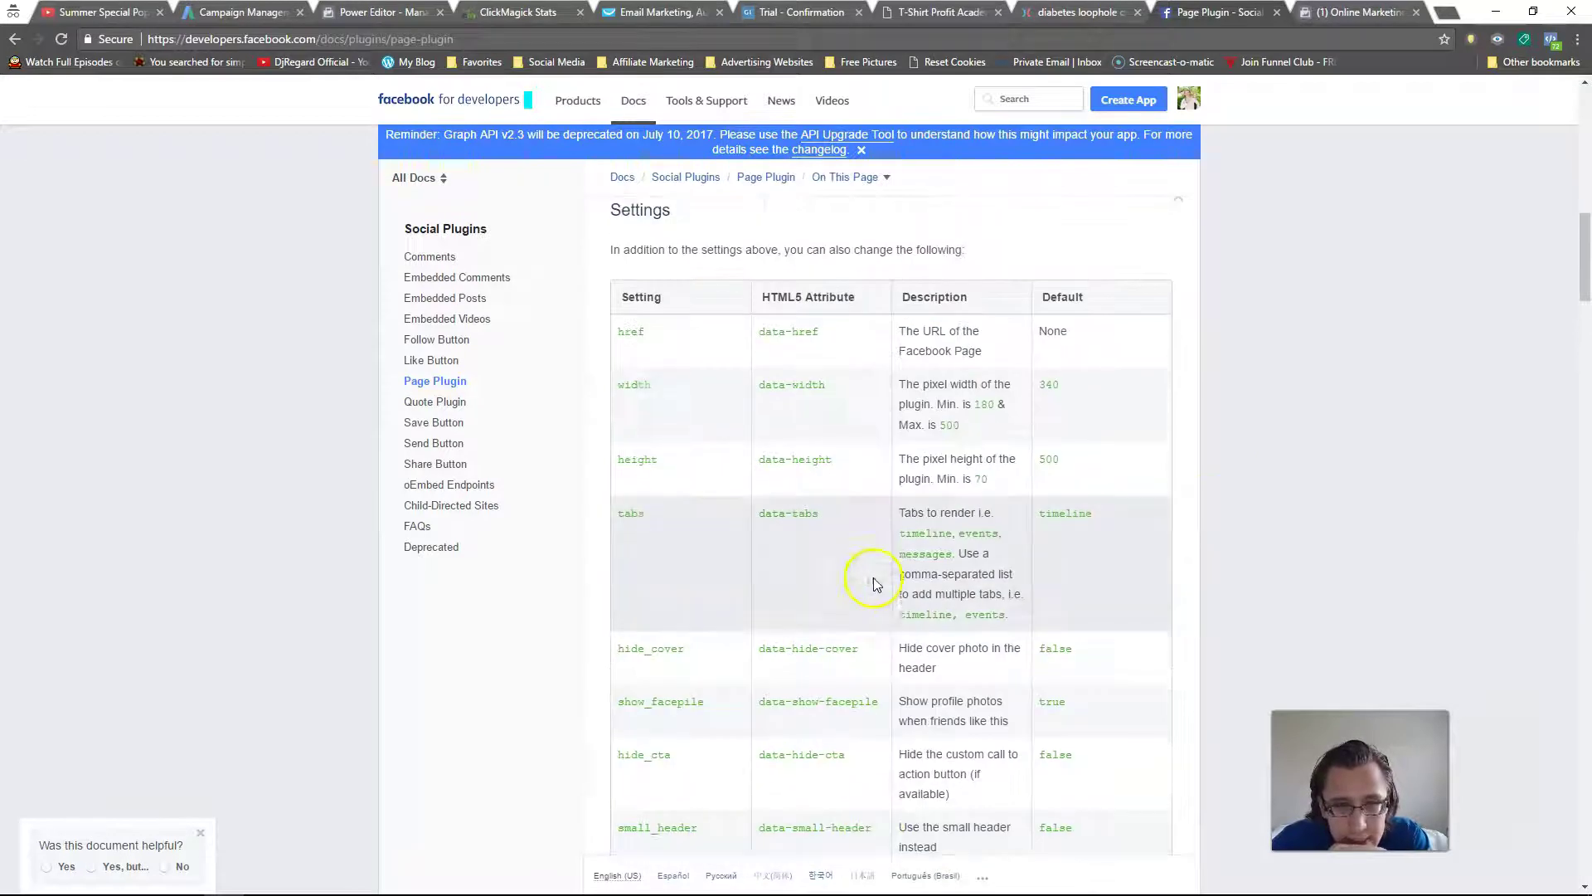
pyautogui.moveTo(959, 537); pyautogui.dragTo(954, 554)
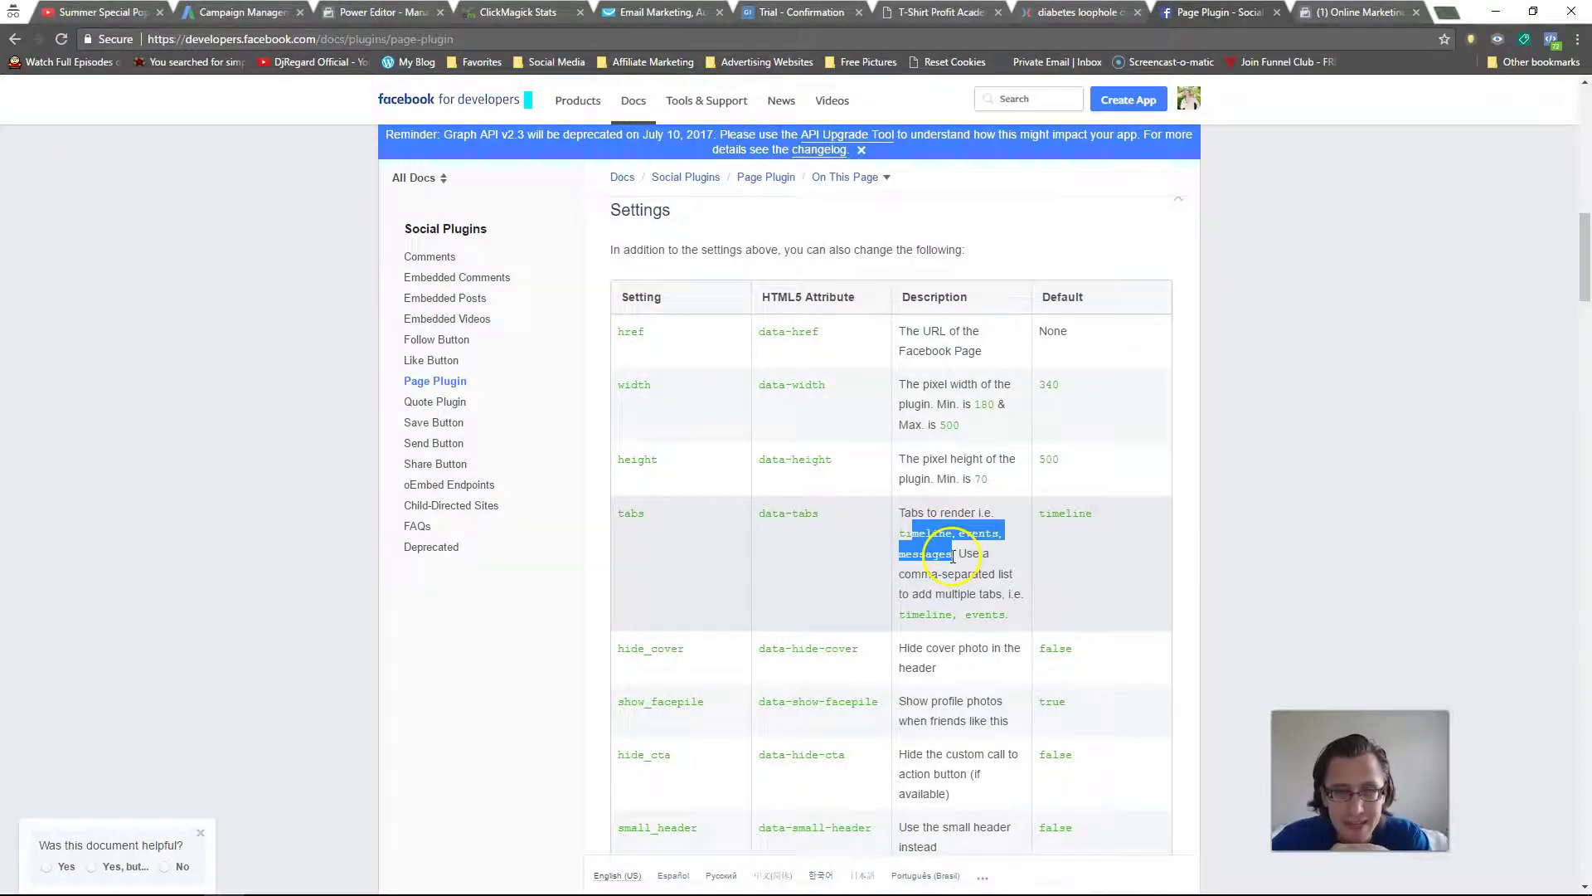
pyautogui.scroll(7, 1241, 503)
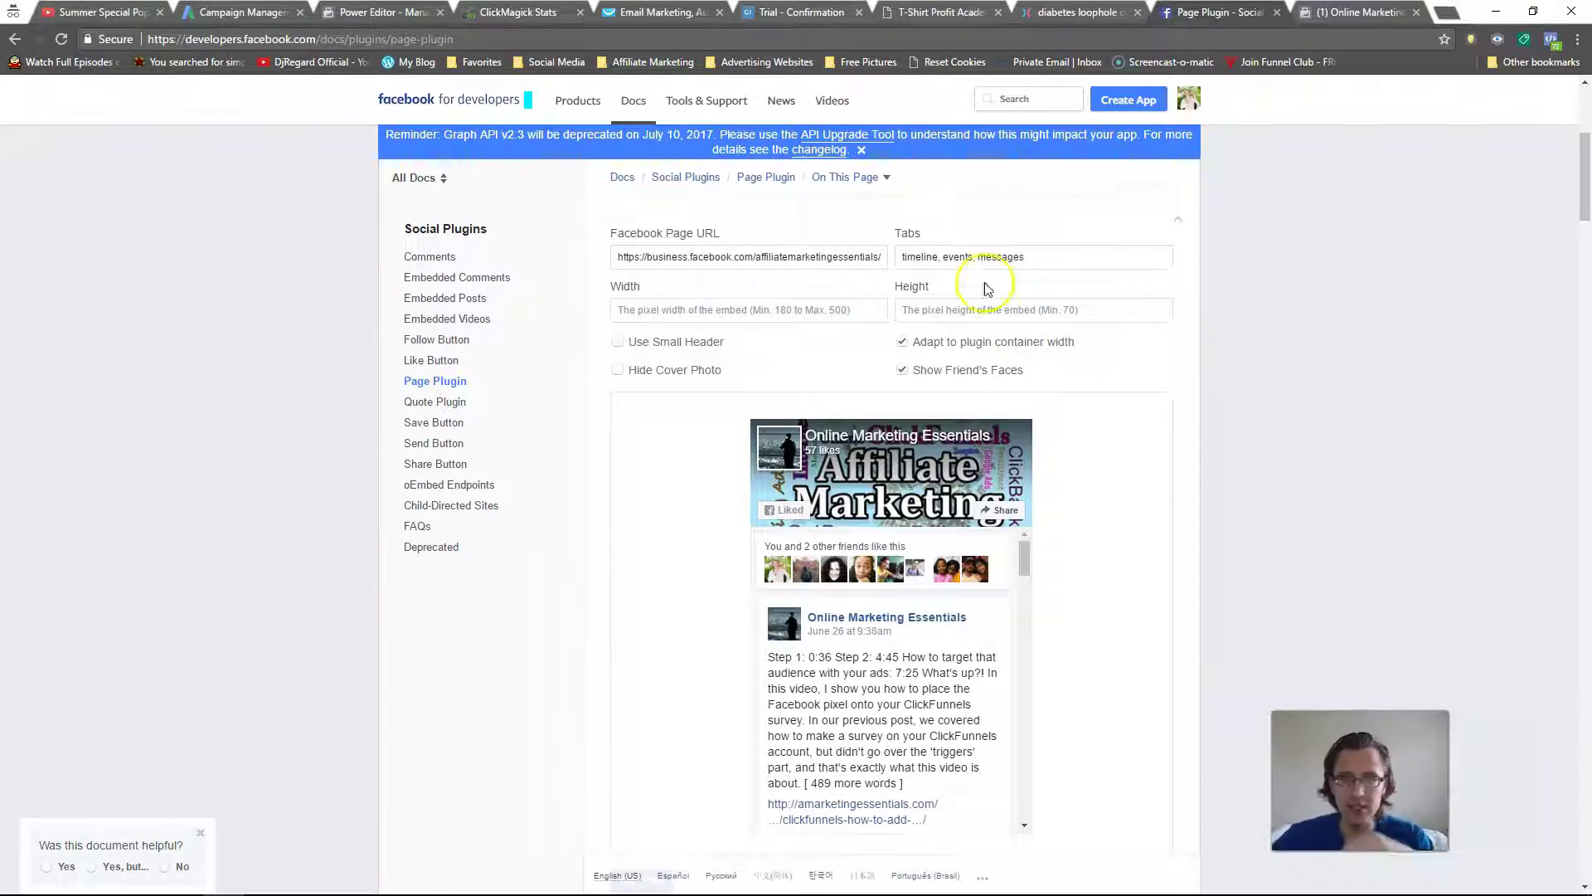
# - Refresh the plugin preview and check its Events, Messages and Timeline tabs
pyautogui.click(987, 309)
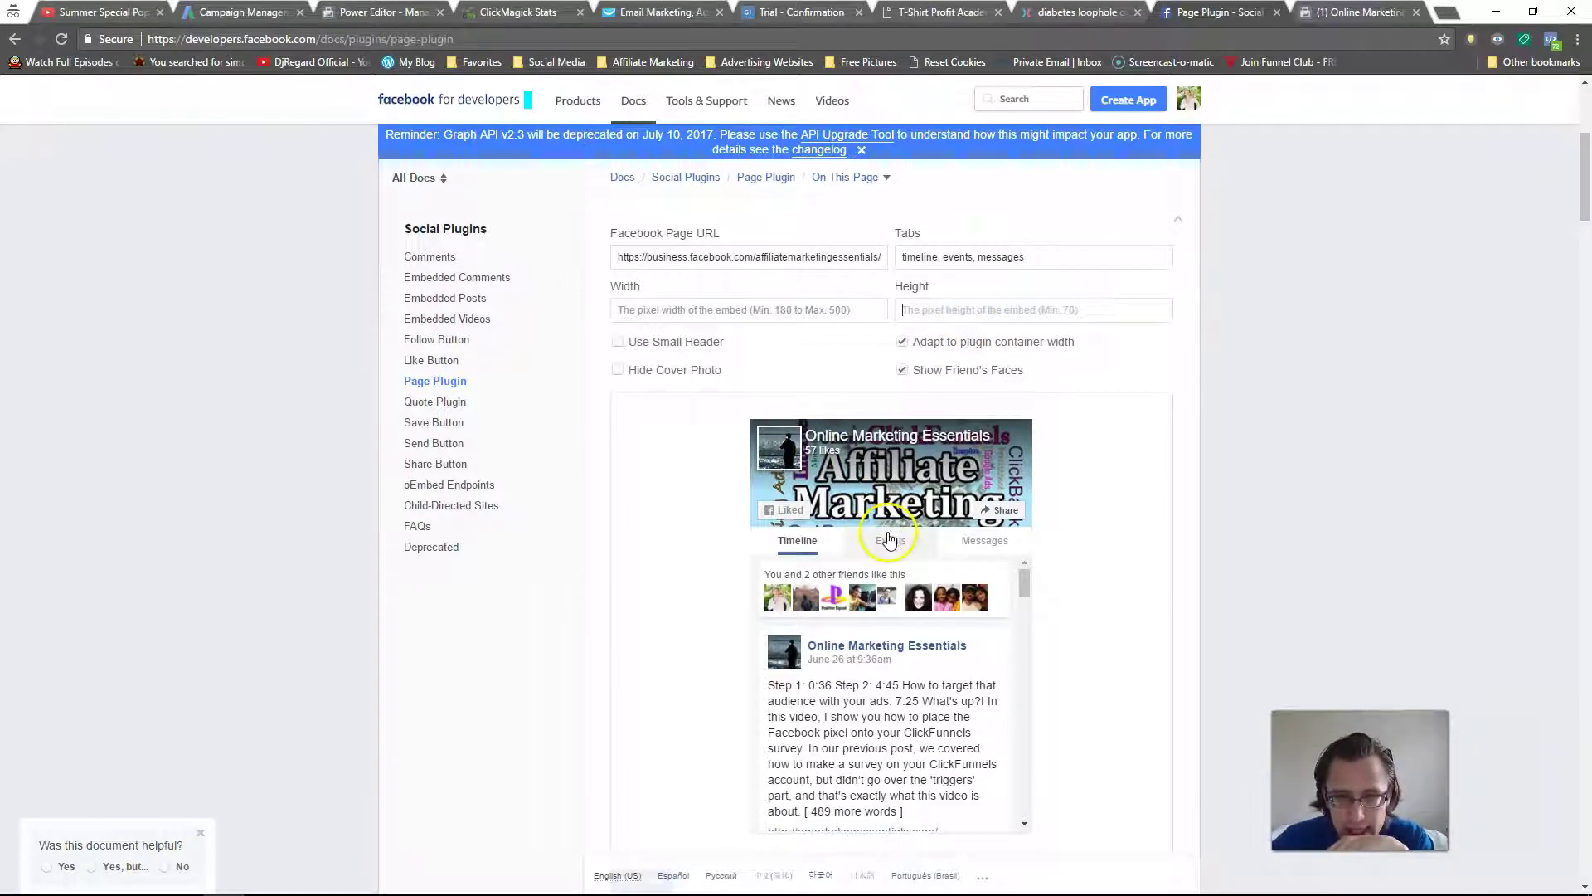
pyautogui.click(889, 540)
pyautogui.click(980, 540)
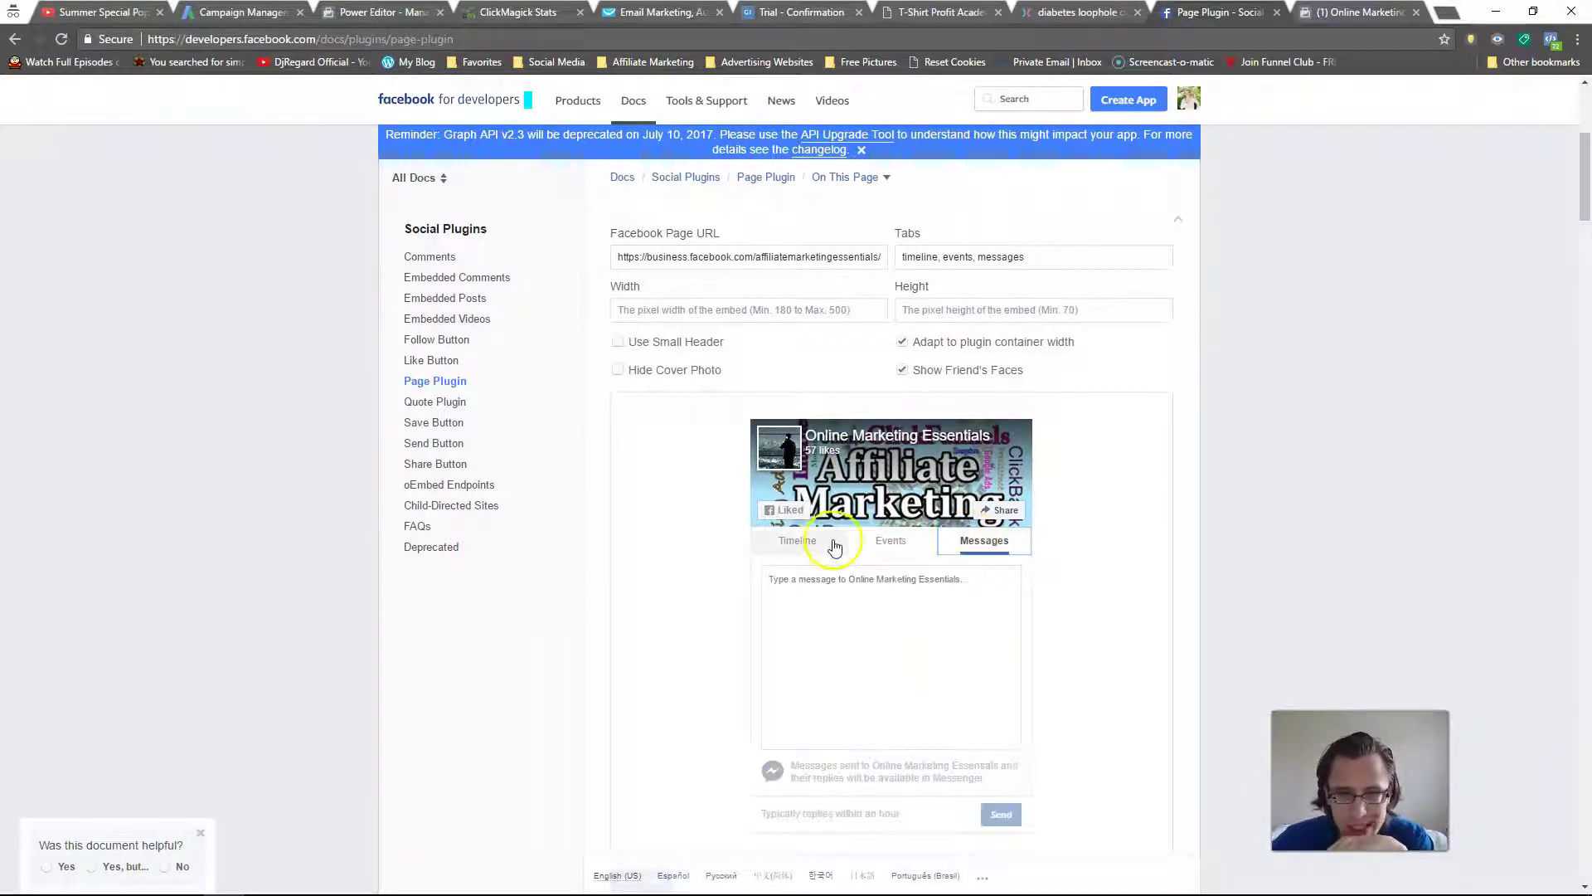
pyautogui.click(798, 543)
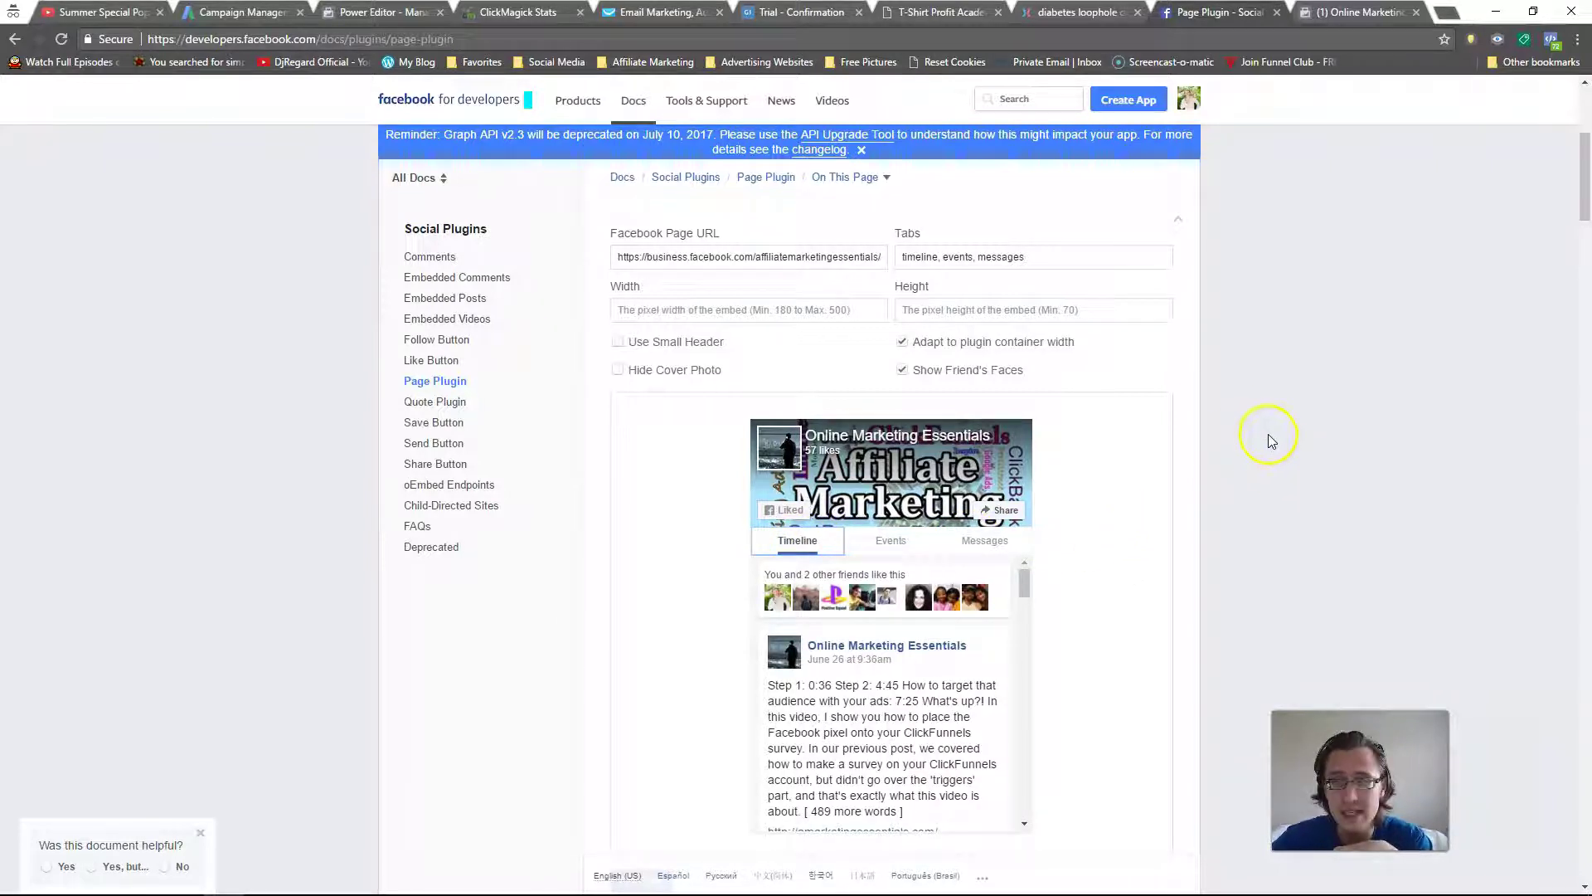
pyautogui.click(932, 308)
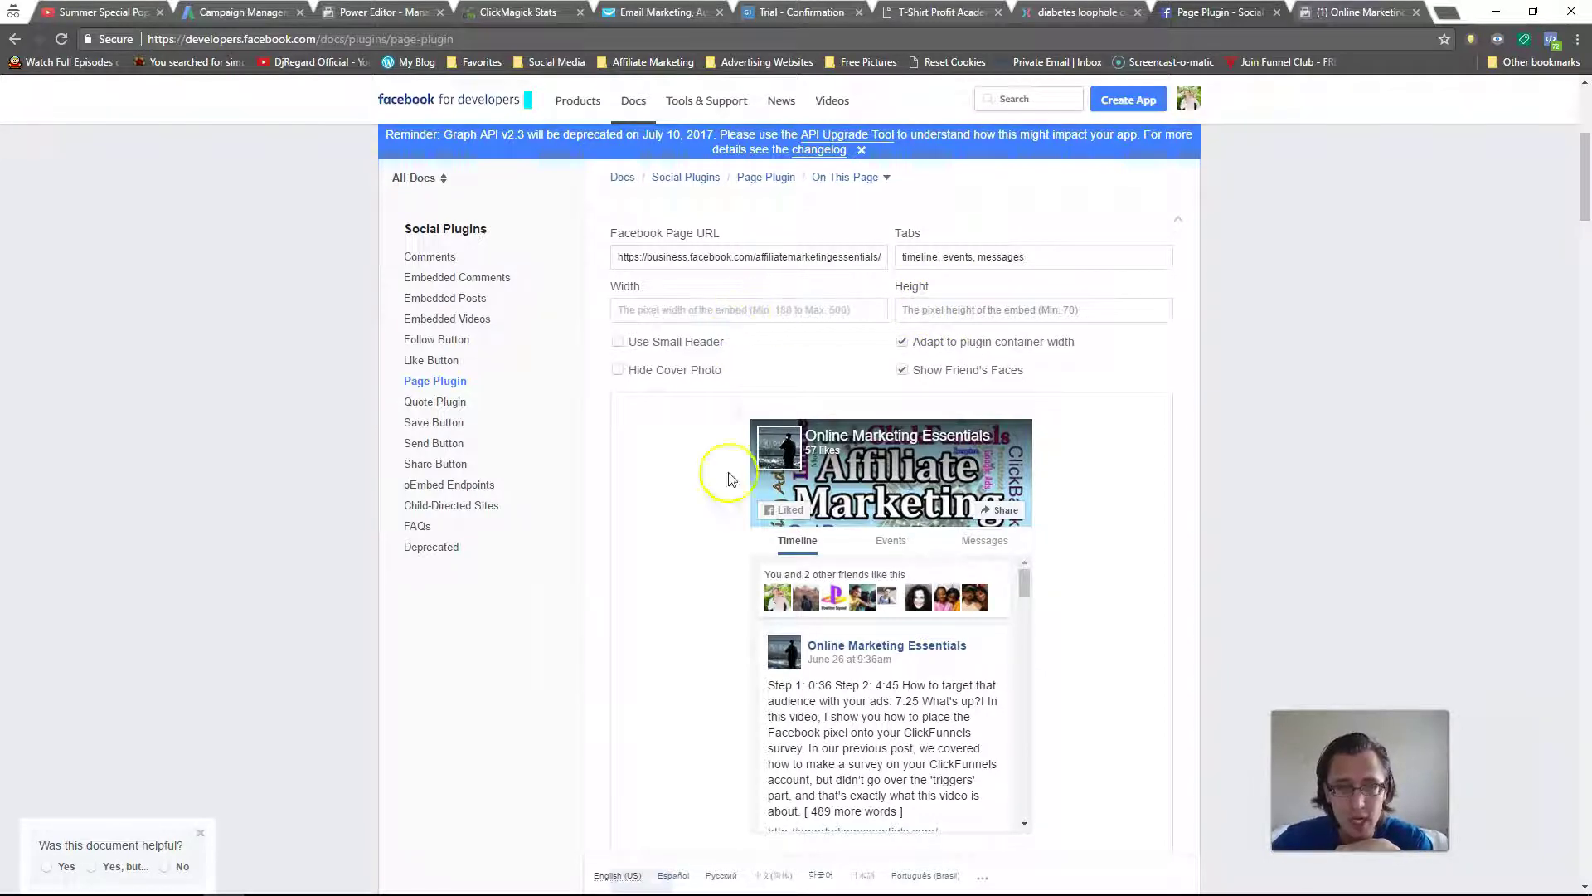
# - Toggle Small Header, Hide Cover Photo and Show Friend's Faces, restoring each to its original state
pyautogui.click(617, 343)
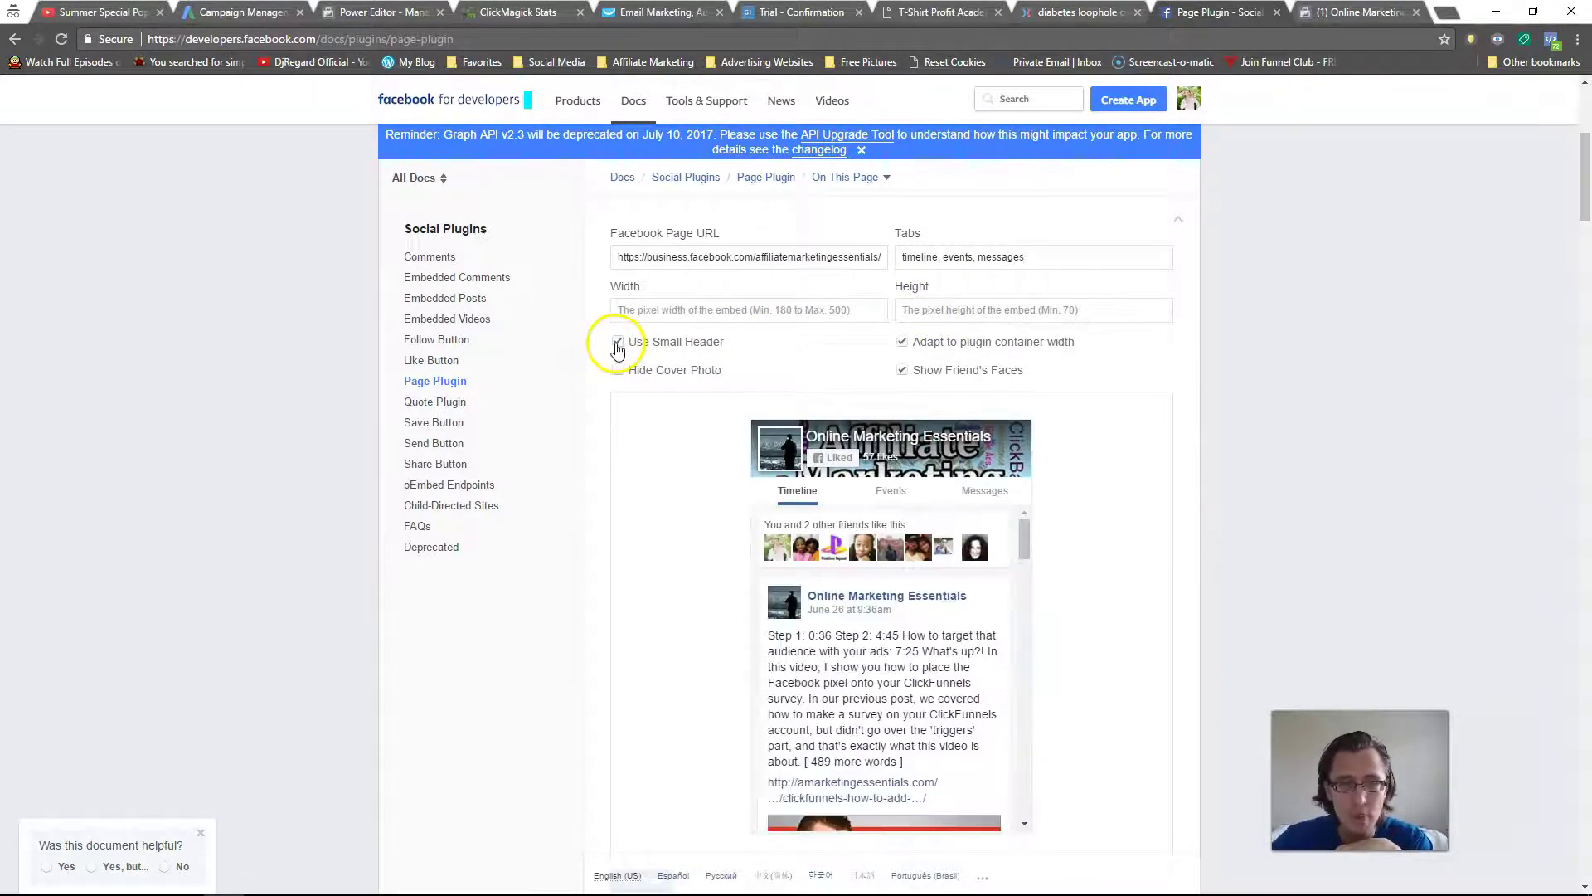
pyautogui.click(619, 343)
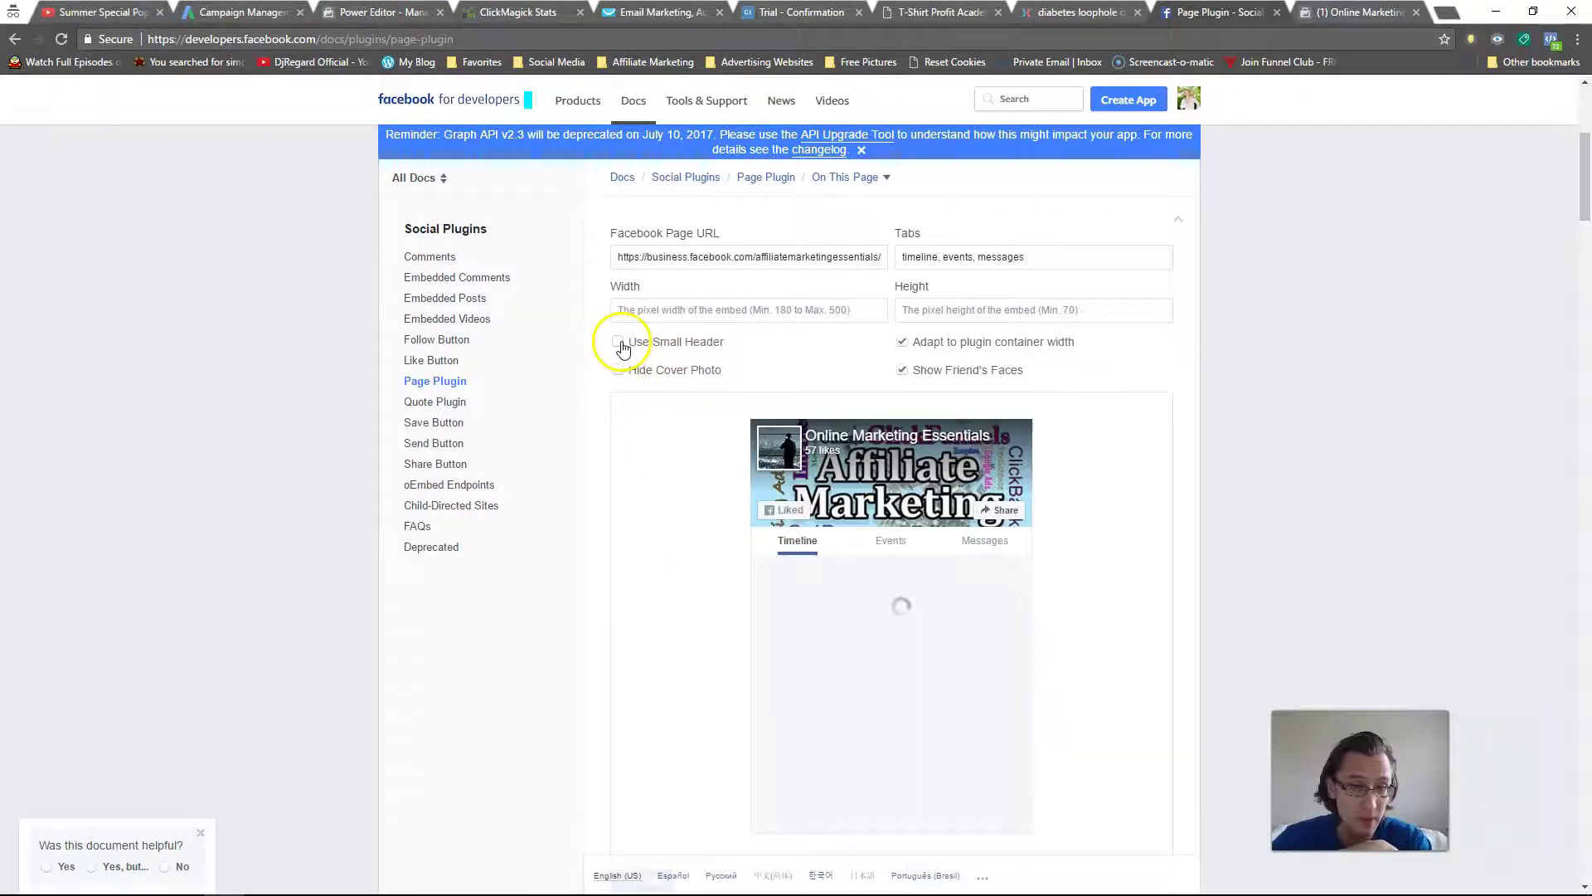
pyautogui.click(621, 376)
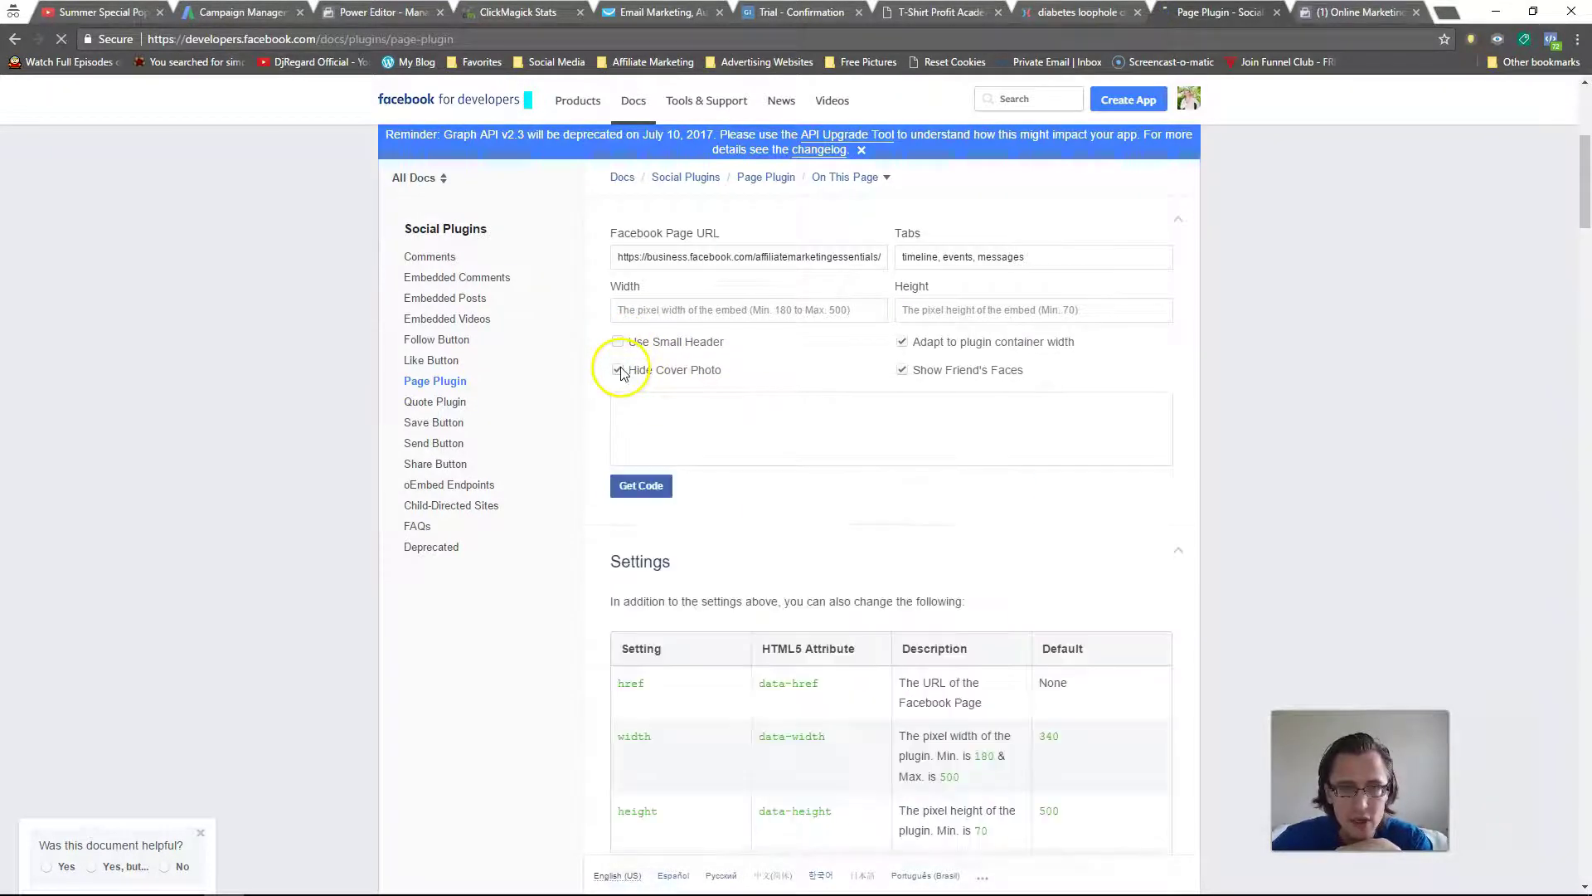
pyautogui.click(623, 373)
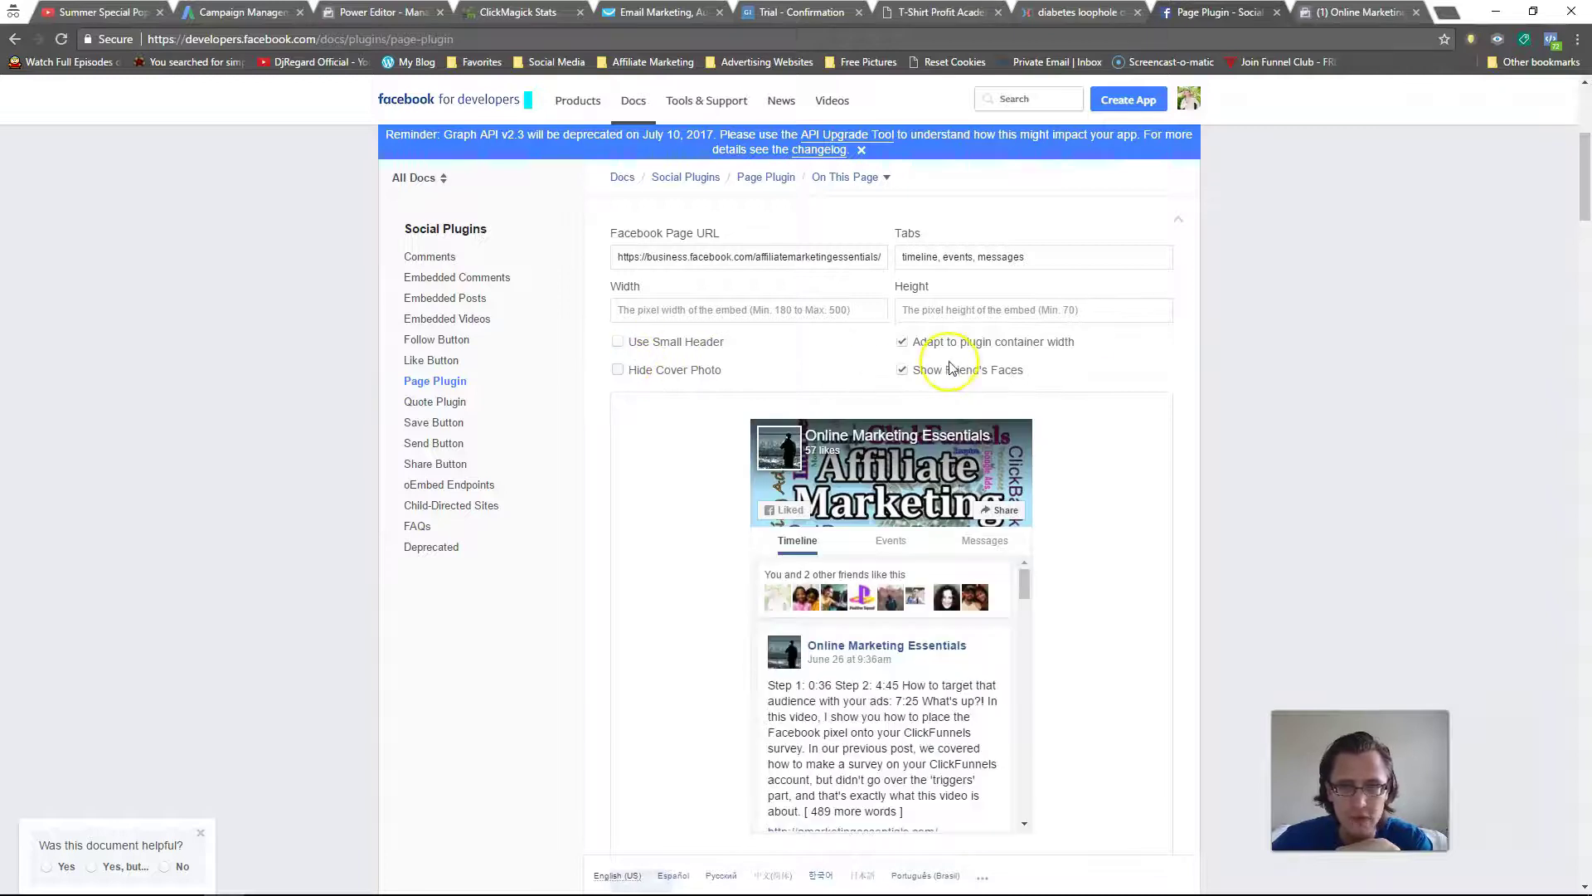
pyautogui.click(903, 378)
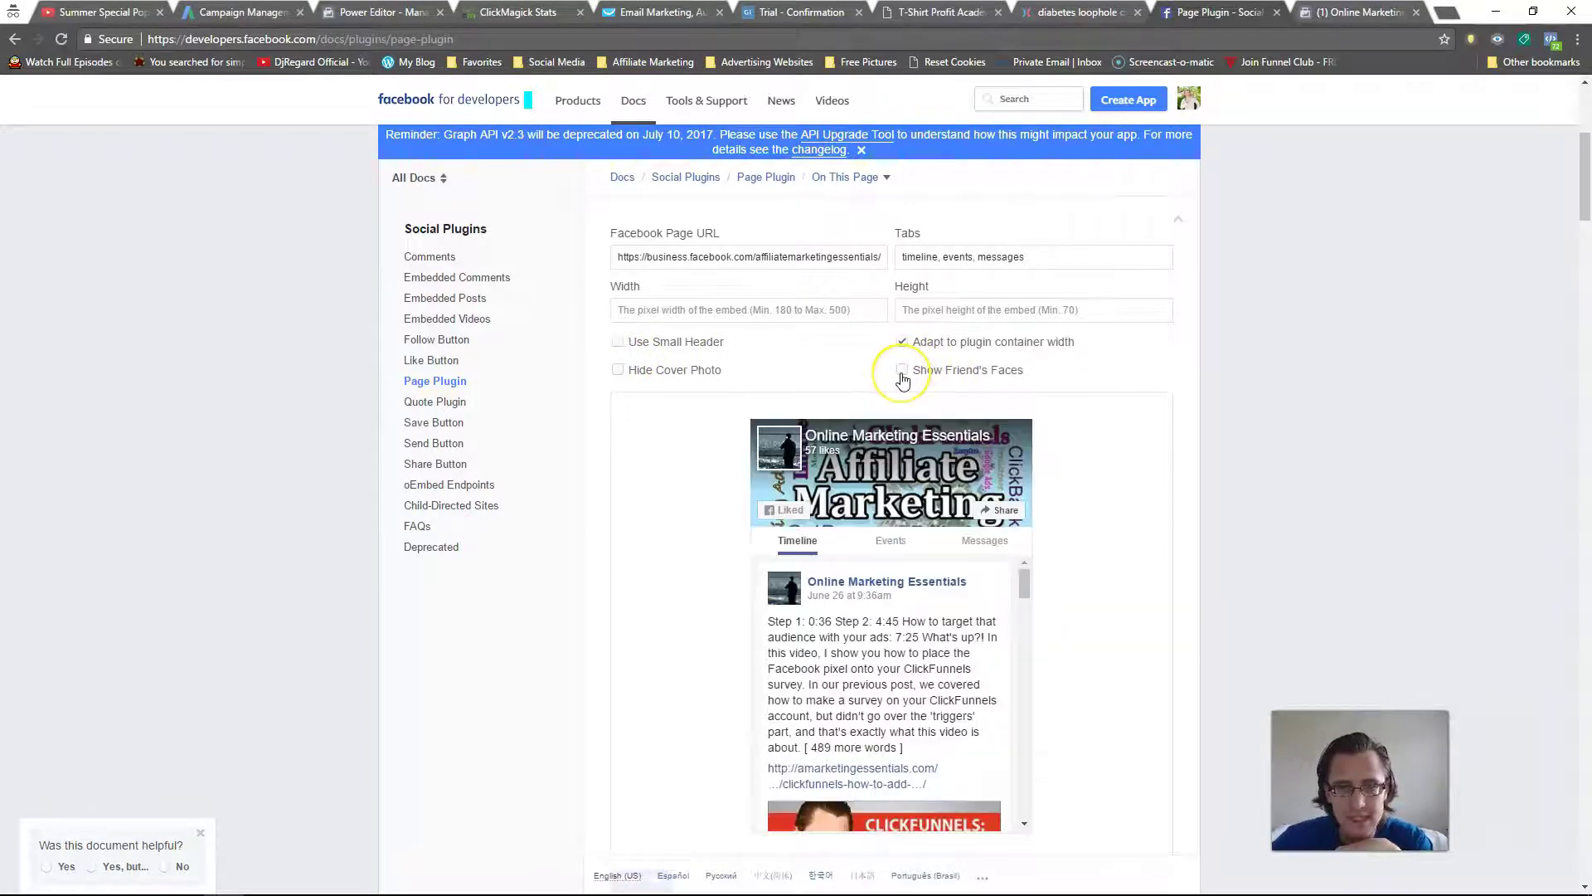
pyautogui.click(902, 370)
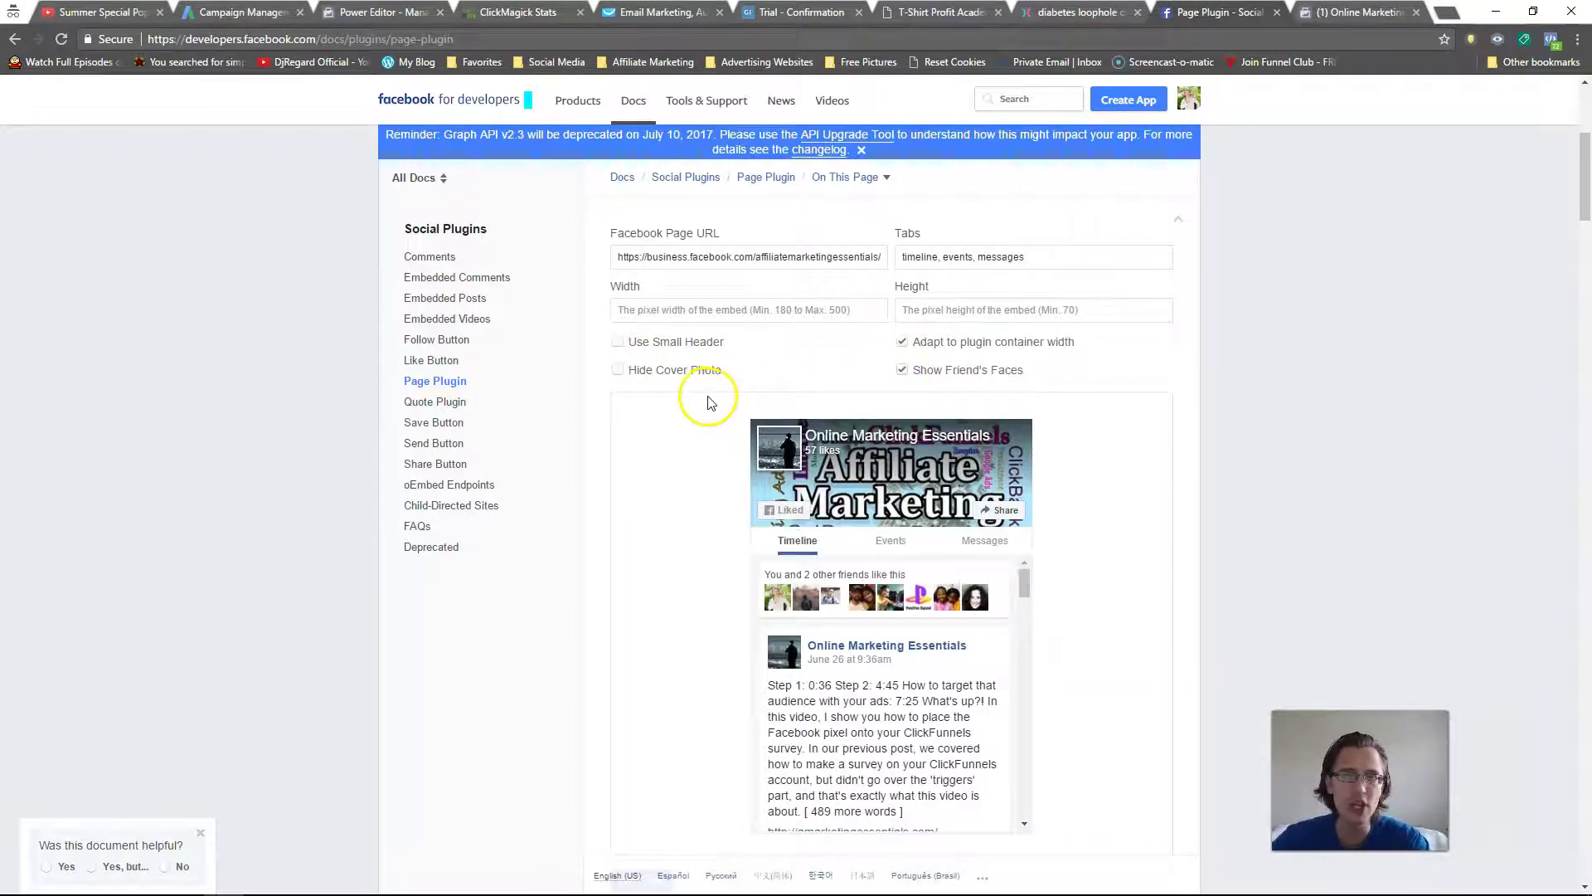
pyautogui.scroll(-1, 668, 464)
pyautogui.scroll(-3, 664, 468)
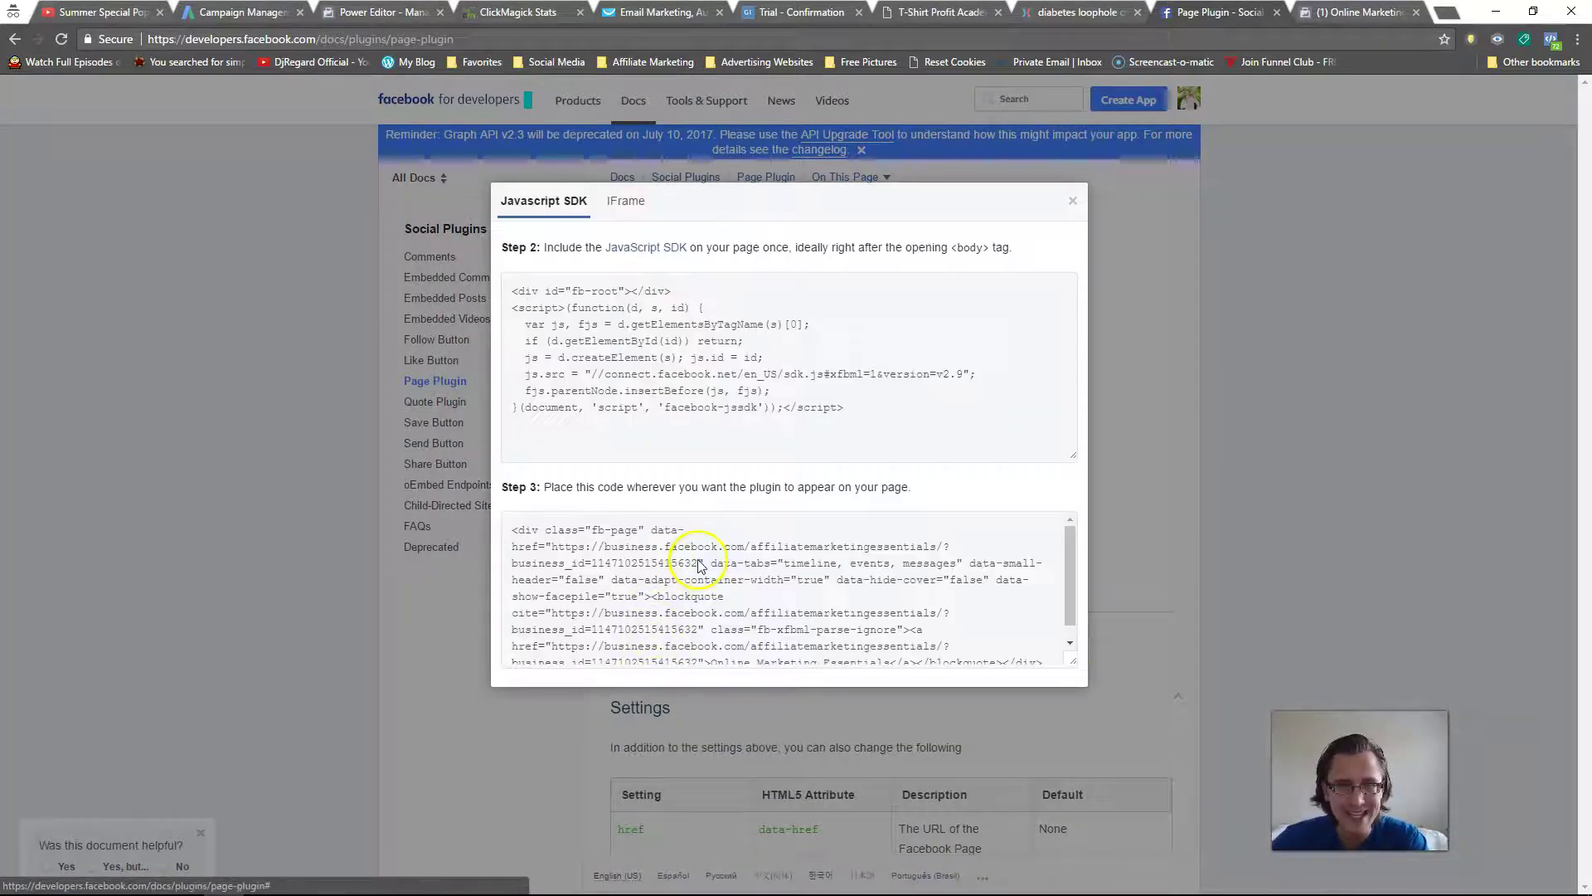
# - Replace the Custom JS/HTML code with the Step 2 SDK code and Step 3 Page Plugin code
pyautogui.scroll(-1, 659, 546)
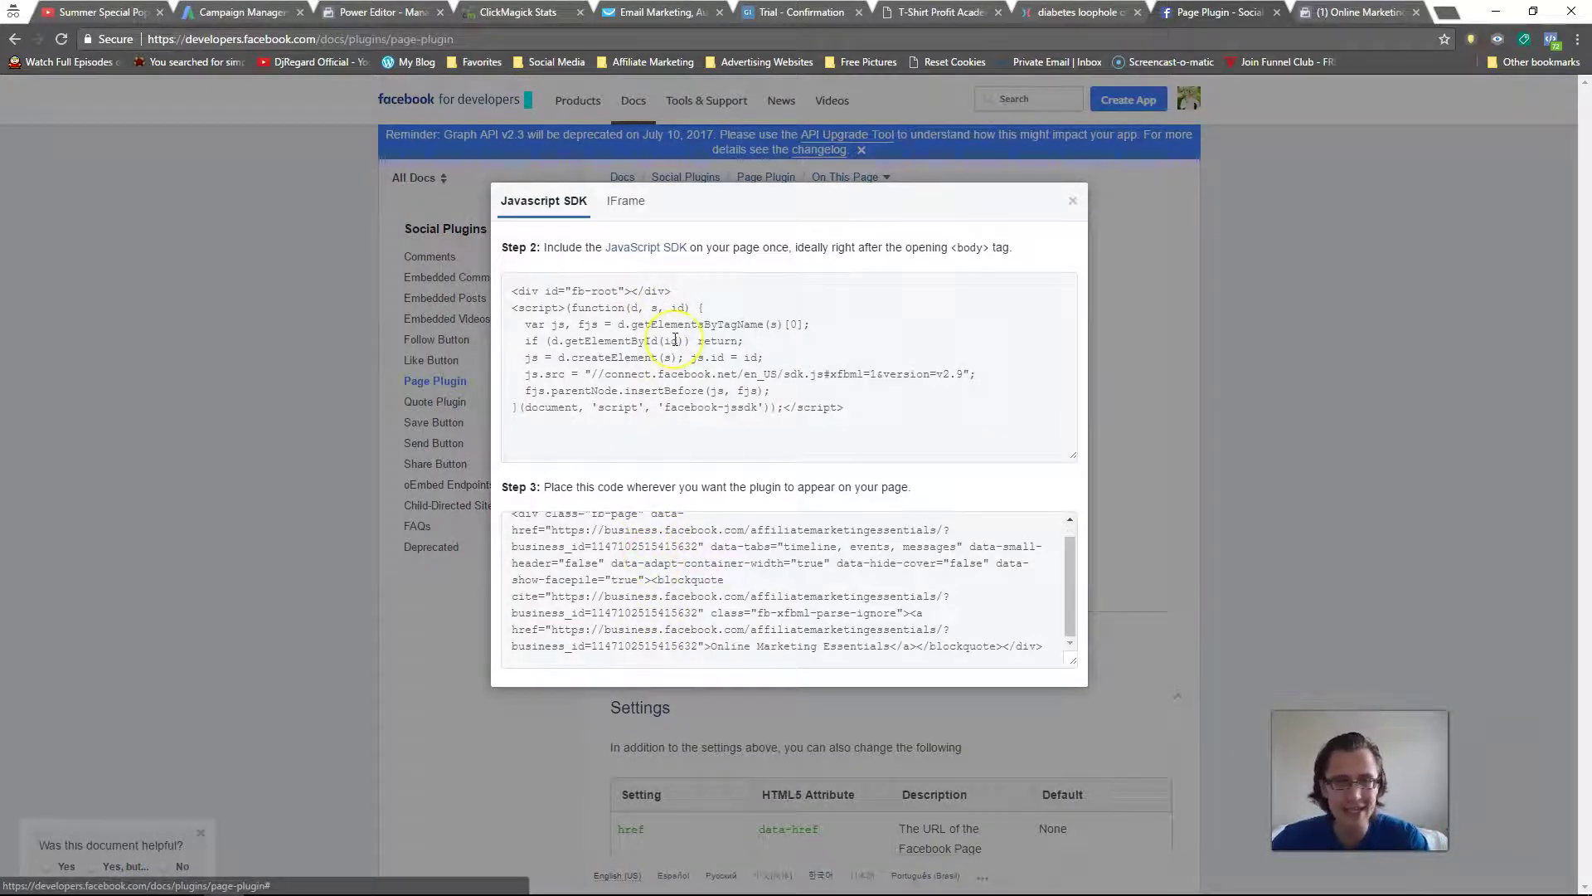
pyautogui.click(663, 365)
pyautogui.hotkey('ctrl', 'c')
pyautogui.hotkey('ctrl', 'shift', 'Tab')
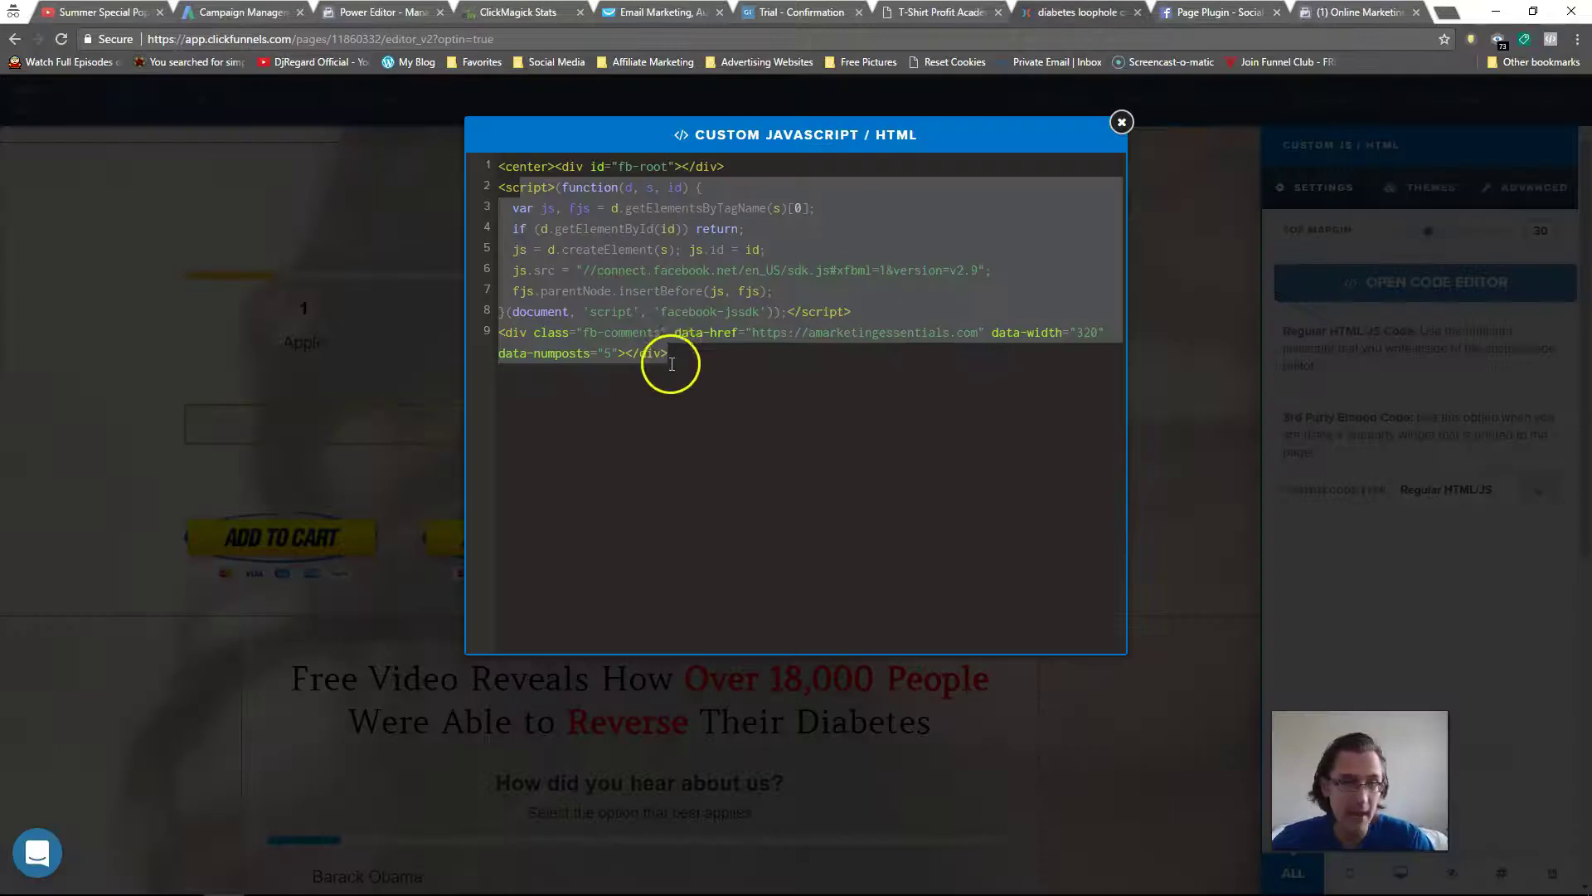
pyautogui.click(675, 356)
pyautogui.hotkey('ctrl', 'a')
pyautogui.hotkey('ctrl', 'v')
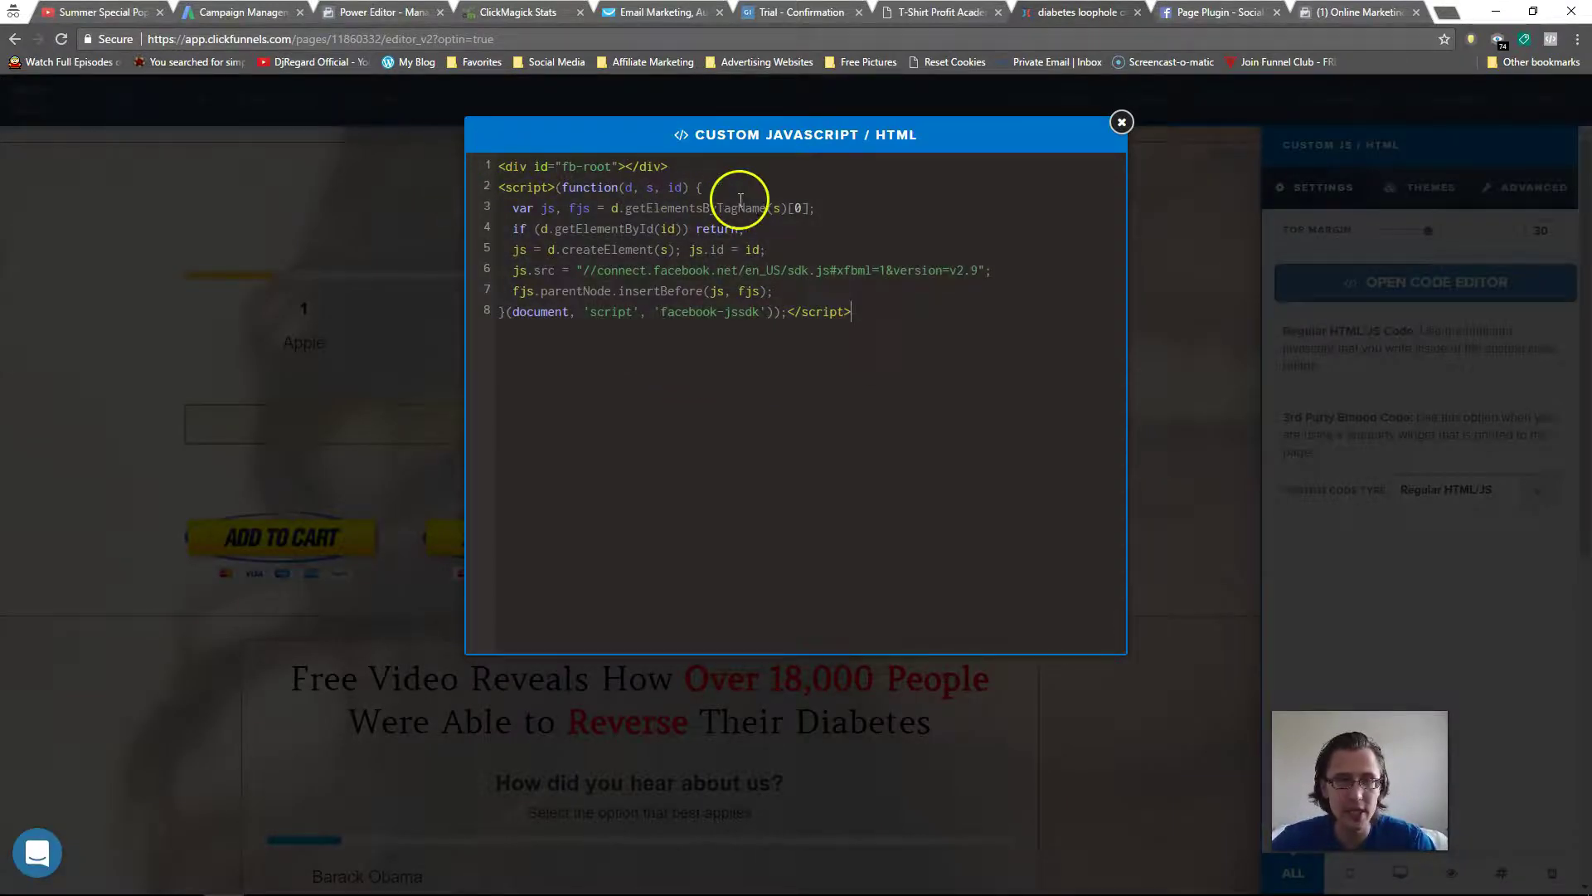
pyautogui.hotkey('ctrl', 'Tab')
pyautogui.click(672, 564)
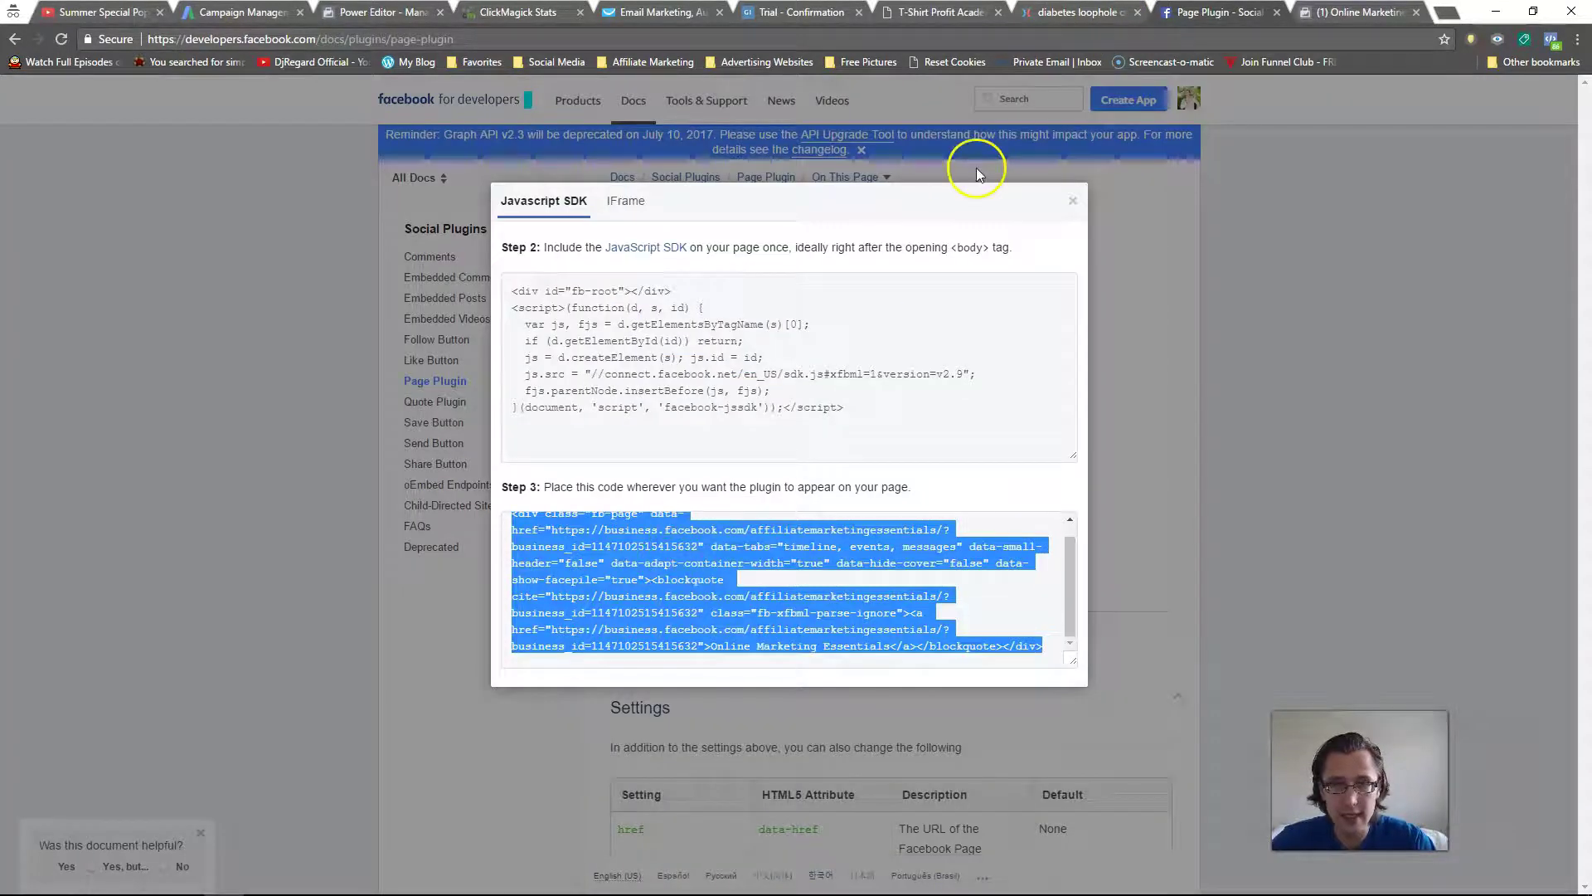
pyautogui.hotkey('ctrl', 'shift', 'Tab')
pyautogui.hotkey('ctrl', 'v')
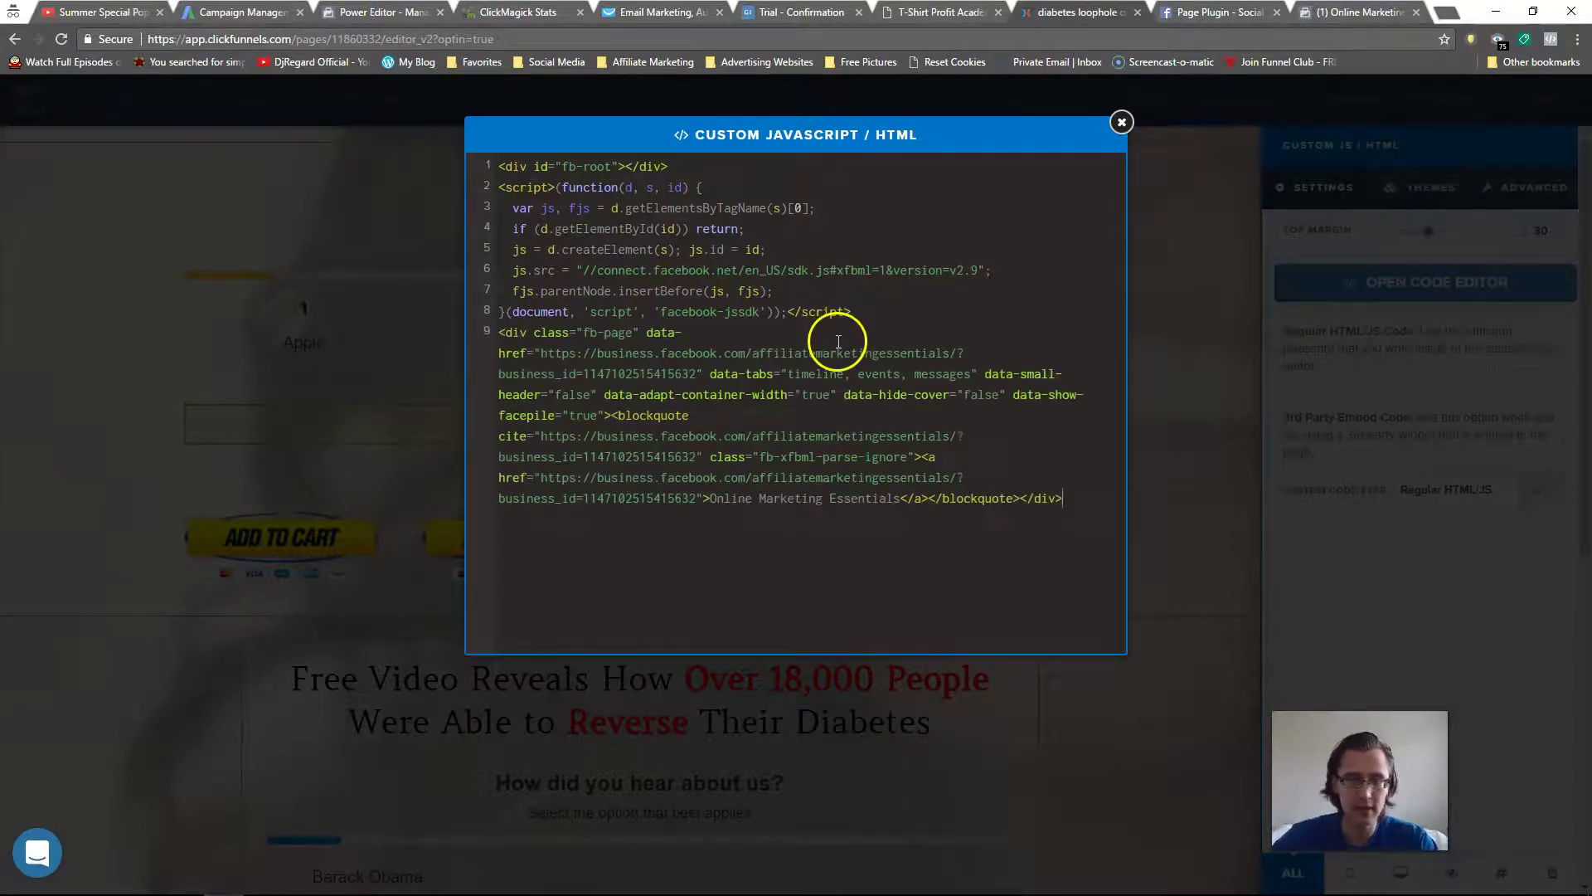
# - Save the page and open its preview
pyautogui.click(1121, 122)
pyautogui.click(1518, 99)
pyautogui.click(1446, 107)
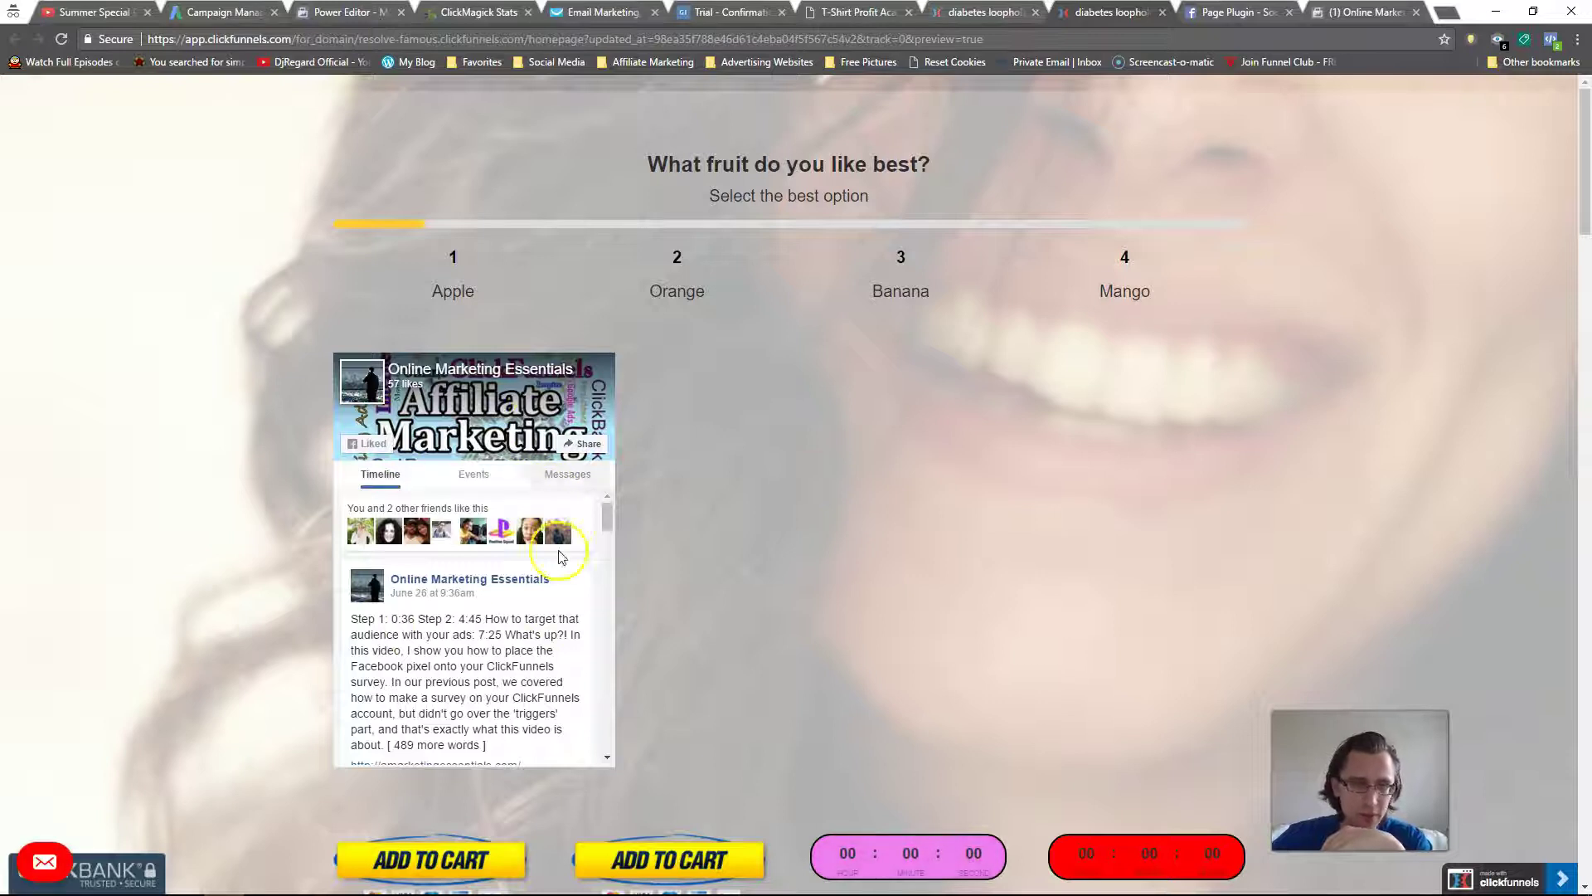
# - Confirm the previewed Facebook feed shows Timeline, Events and Messages, then close the Page Plugin embed code dialog
pyautogui.scroll(-3, 543, 601)
pyautogui.scroll(3, 543, 601)
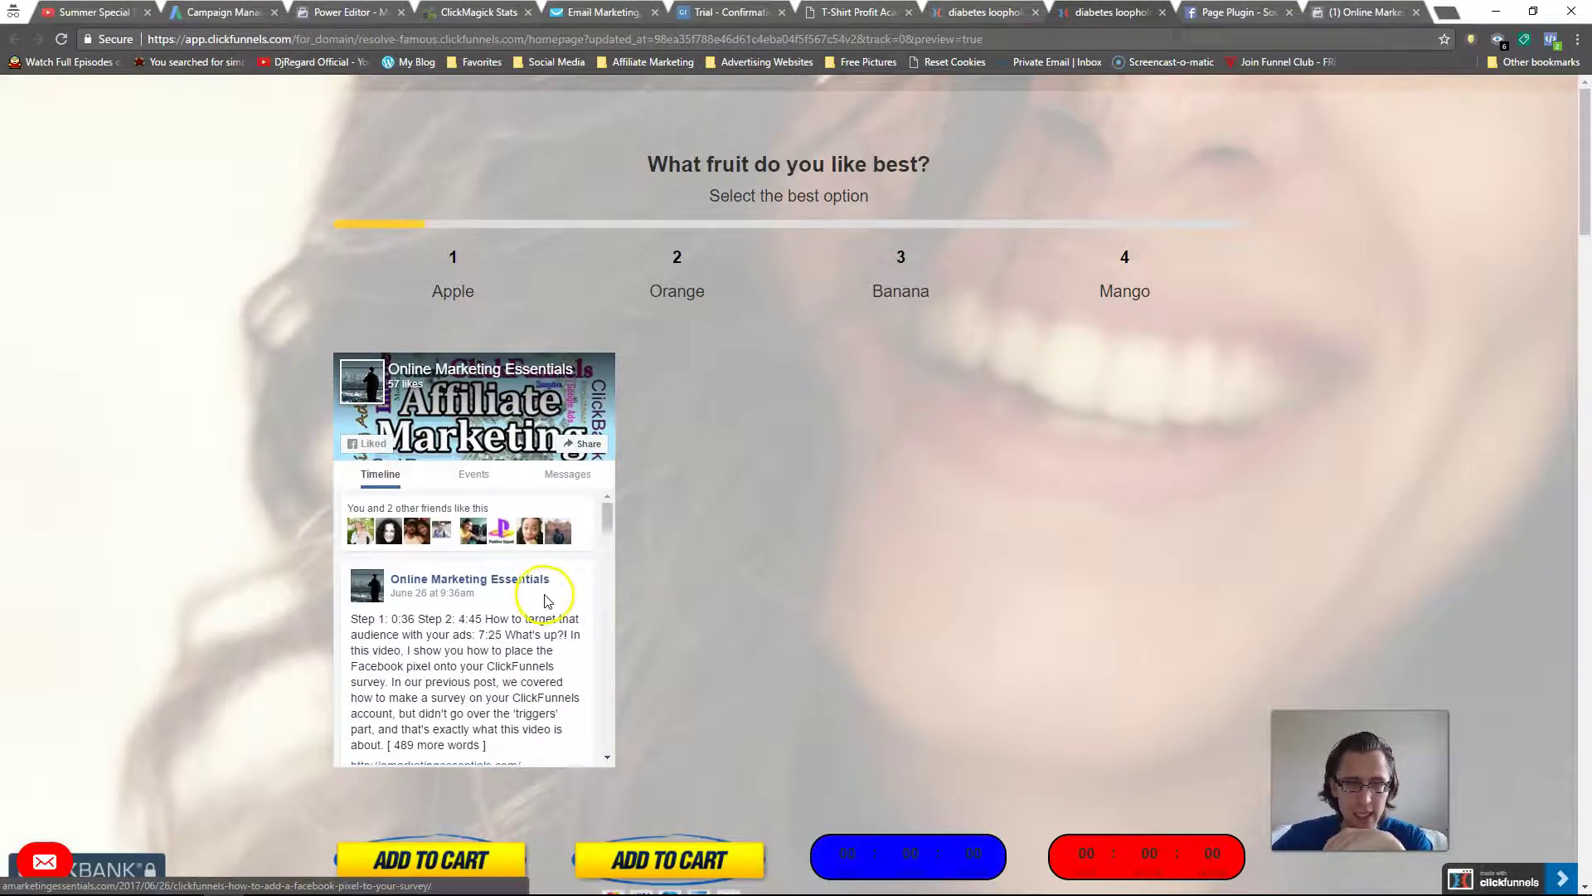
pyautogui.click(1238, 11)
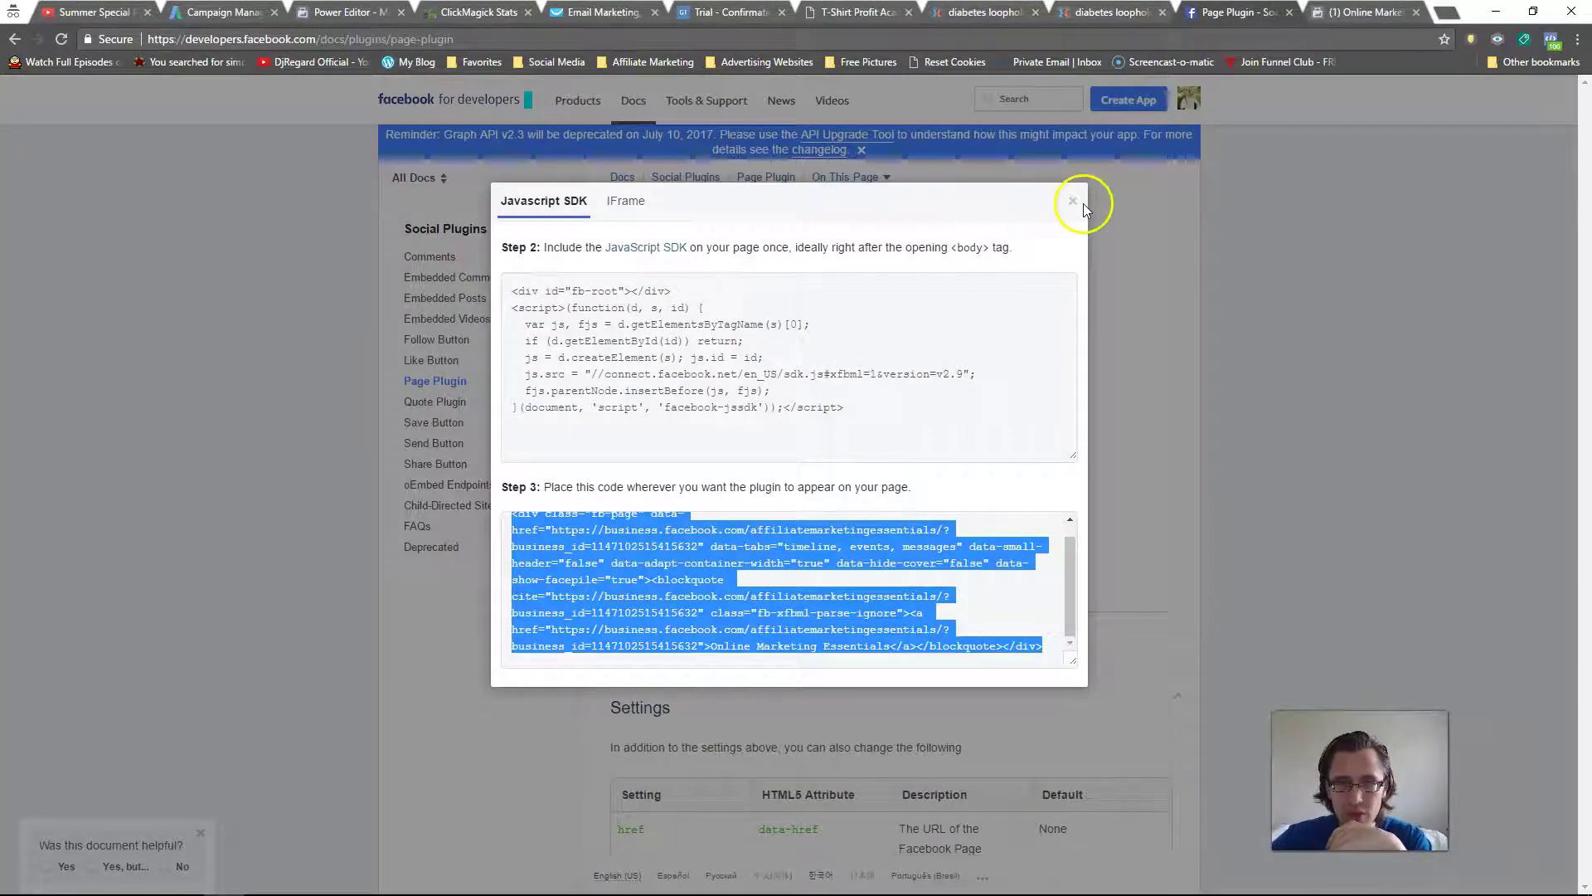
pyautogui.click(1073, 200)
# - Enter 100 as the plugin height and apply it to the preview
pyautogui.scroll(6, 1322, 524)
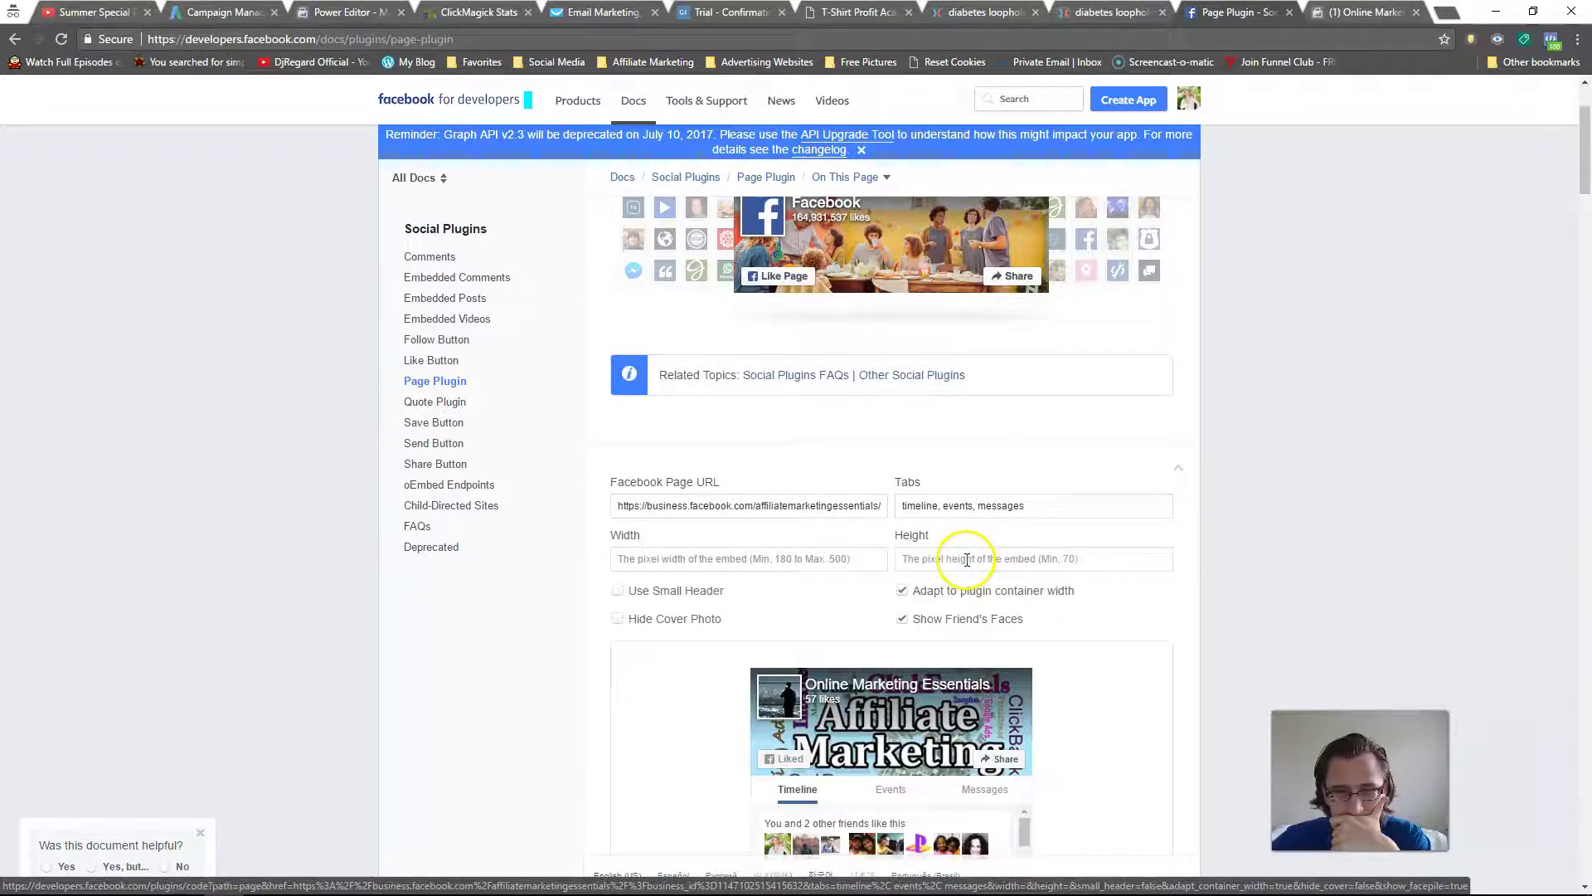
pyautogui.write('100')
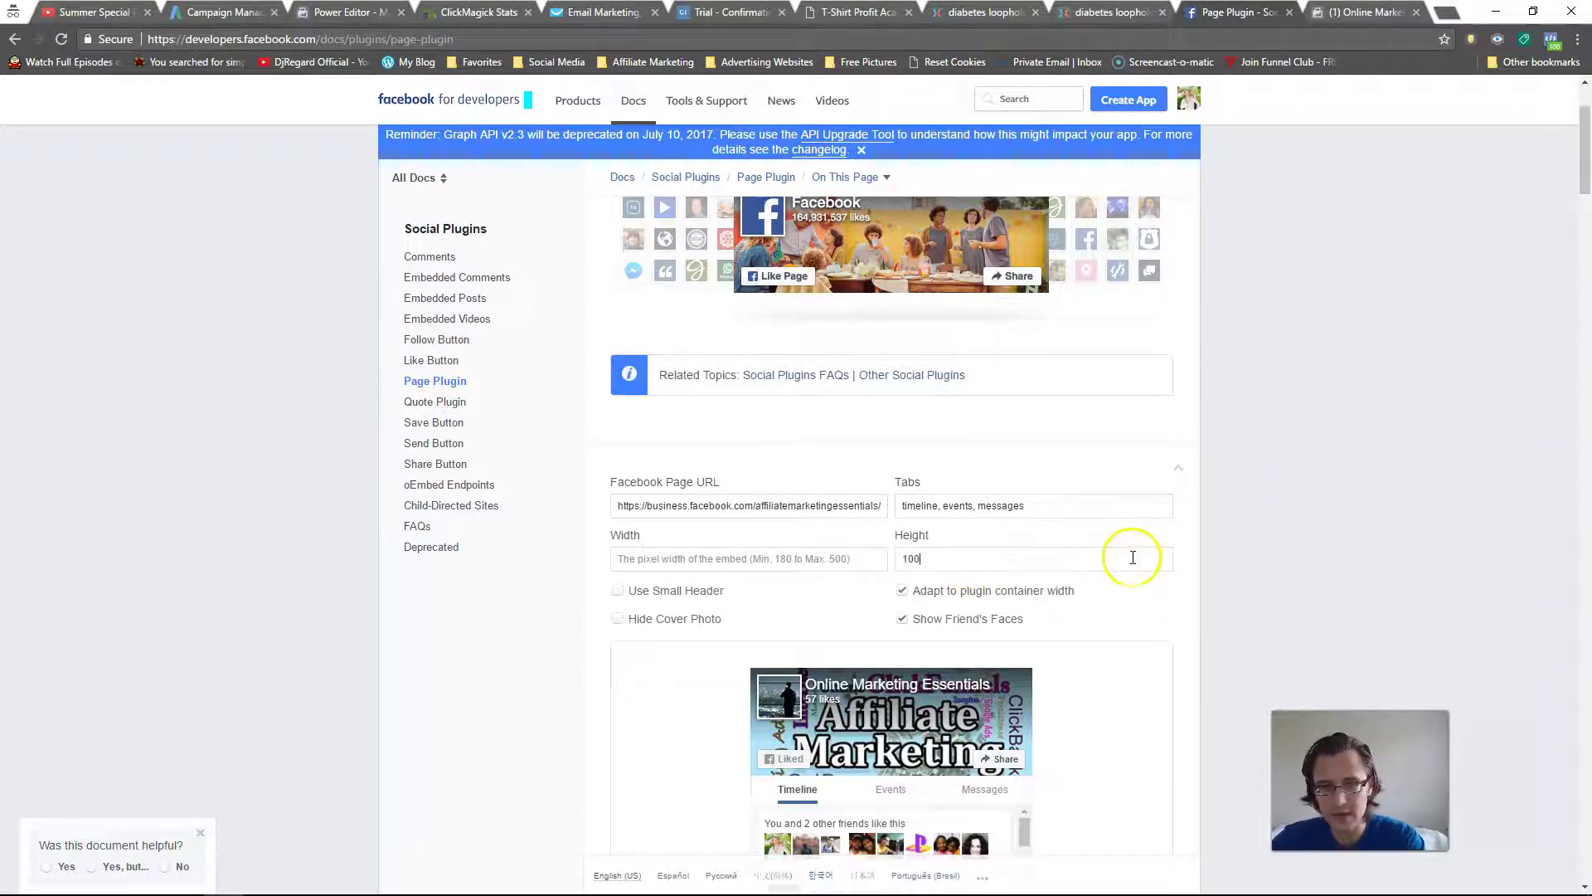
pyautogui.click(824, 558)
pyautogui.scroll(-3, 883, 497)
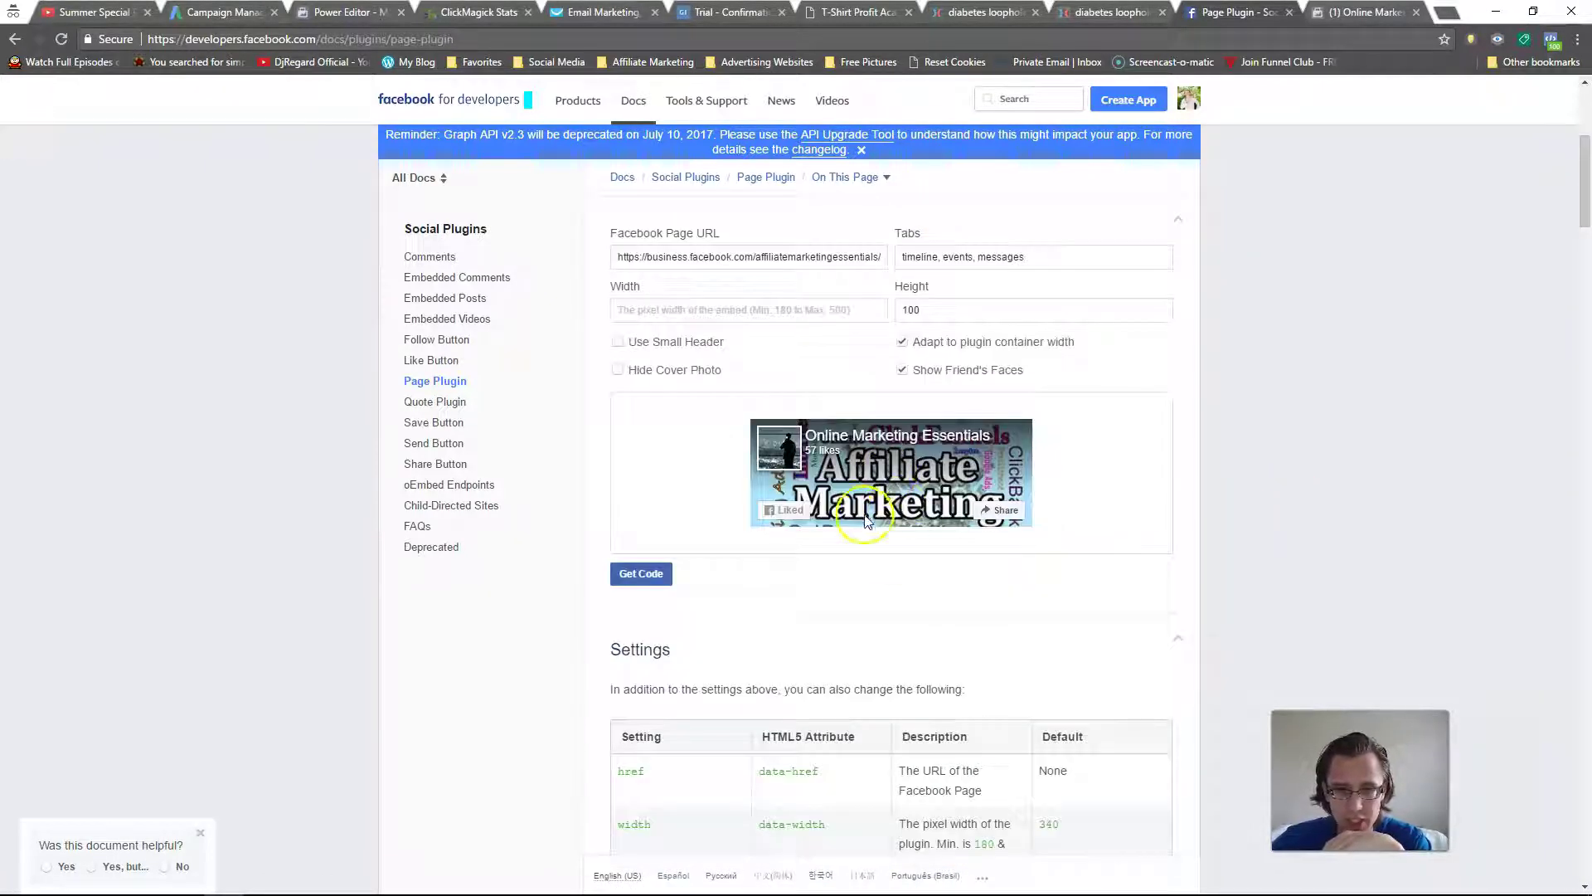
# - Try a height of 200 to bring the tabs back, then reset the height to 100
pyautogui.moveTo(959, 309); pyautogui.dragTo(892, 319)
pyautogui.write('200')
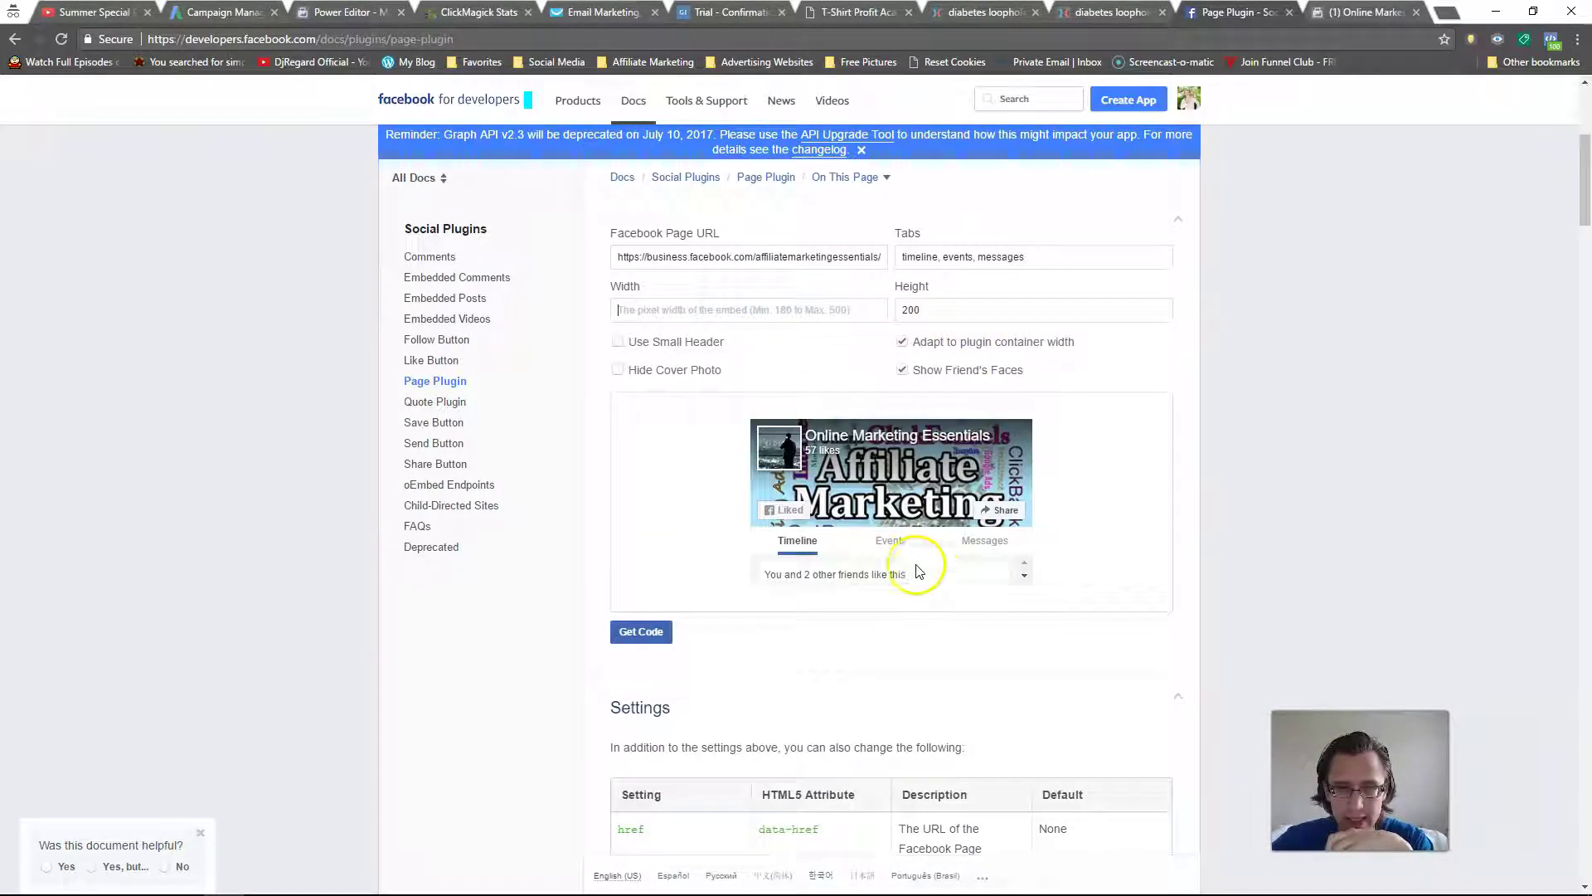
pyautogui.click(1024, 578)
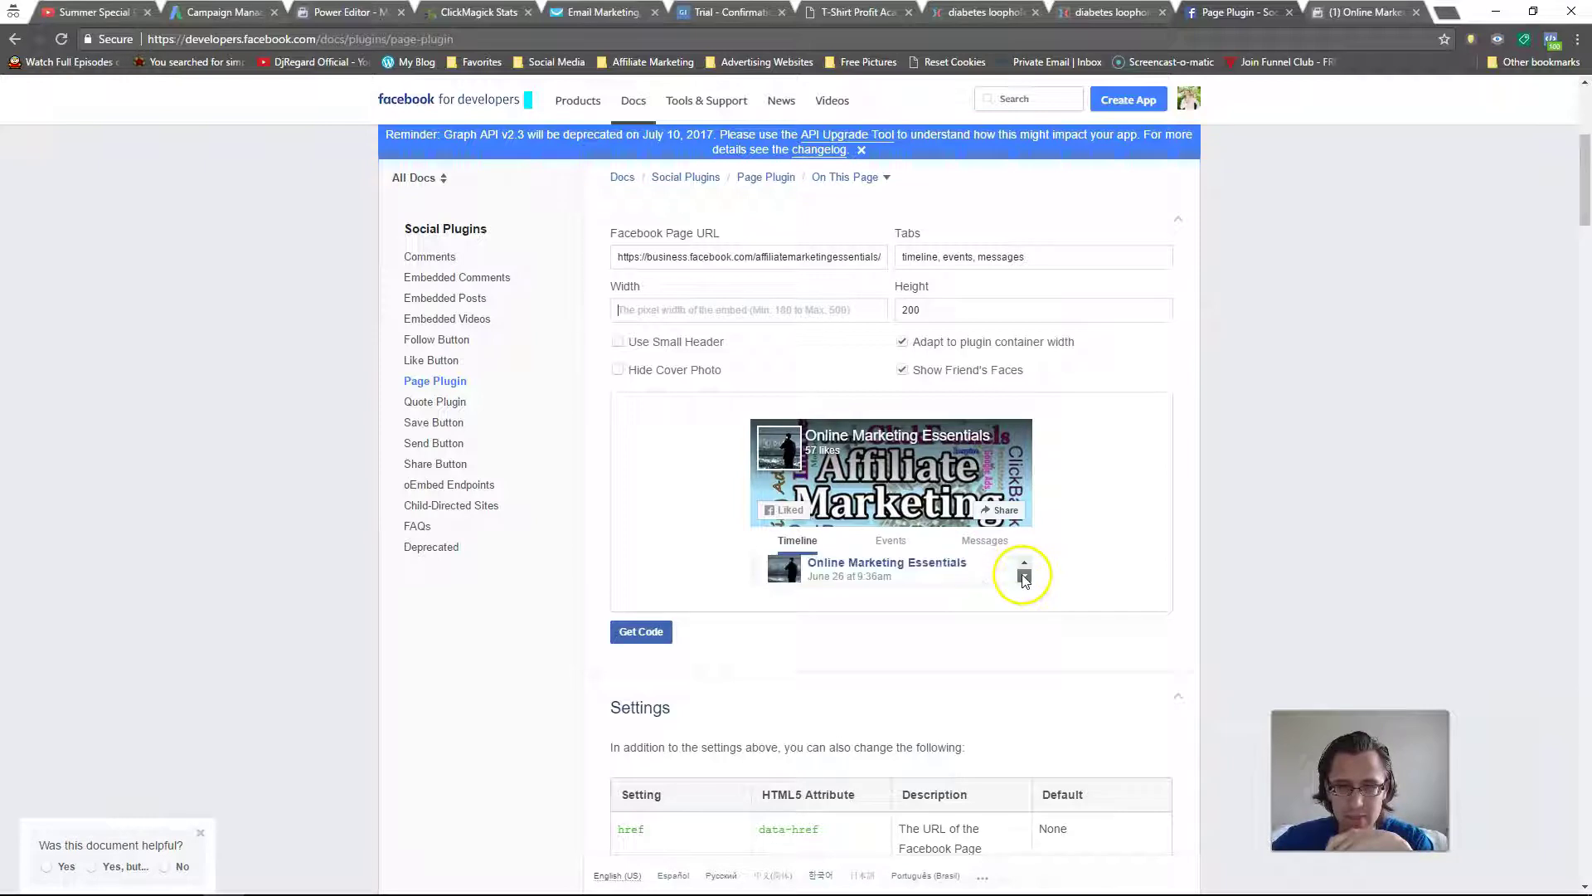
pyautogui.moveTo(954, 311); pyautogui.dragTo(898, 312)
pyautogui.write('100')
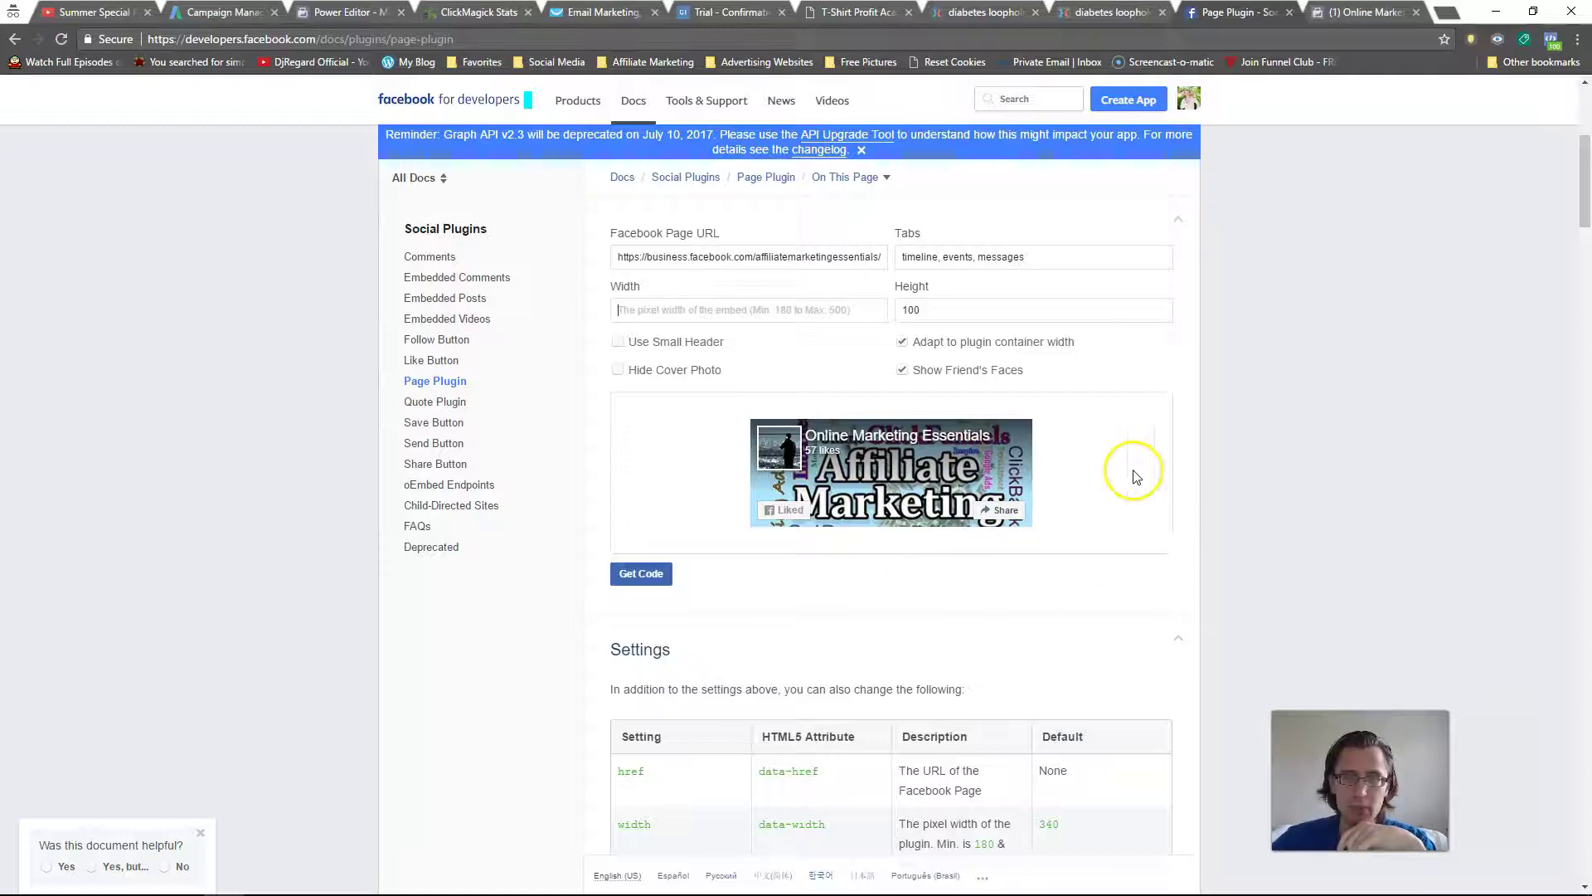
pyautogui.scroll(-6, 1327, 561)
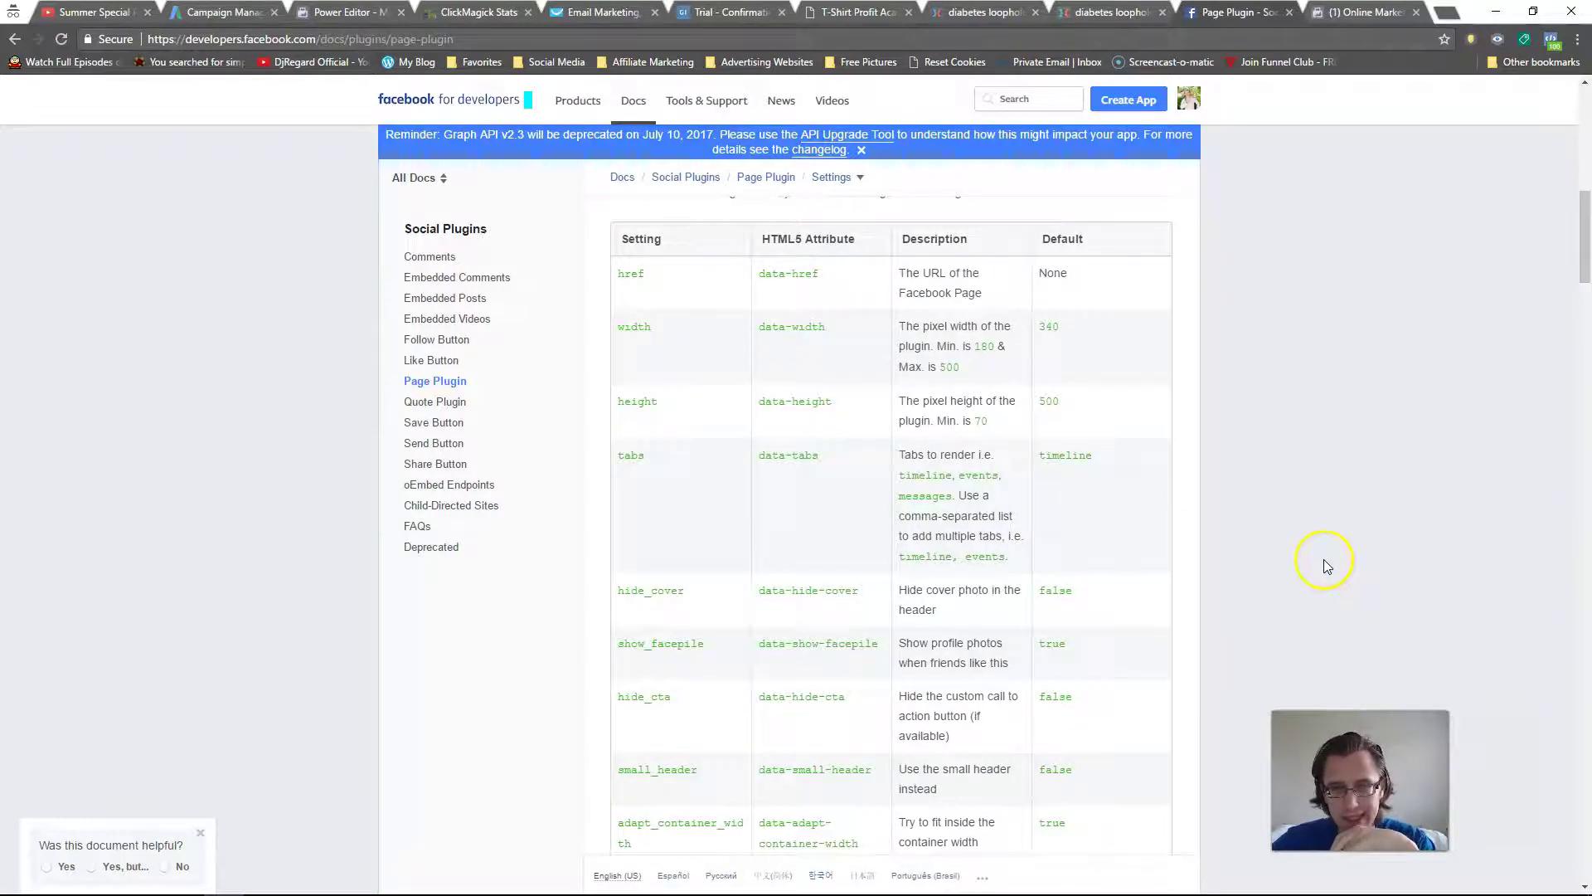
pyautogui.scroll(-3, 964, 500)
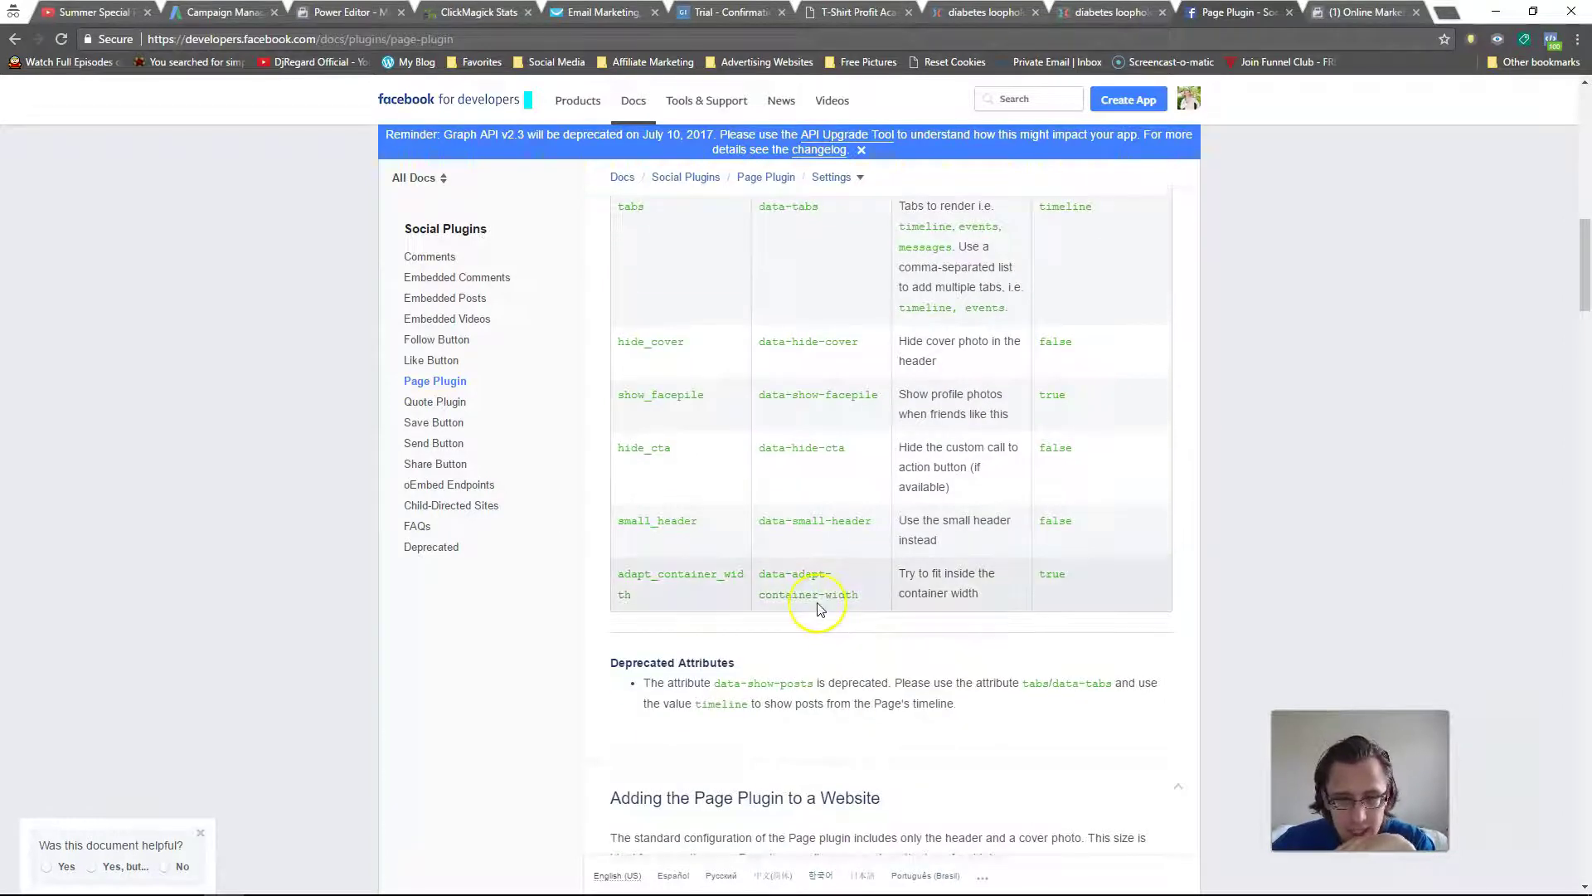
pyautogui.scroll(6, 817, 605)
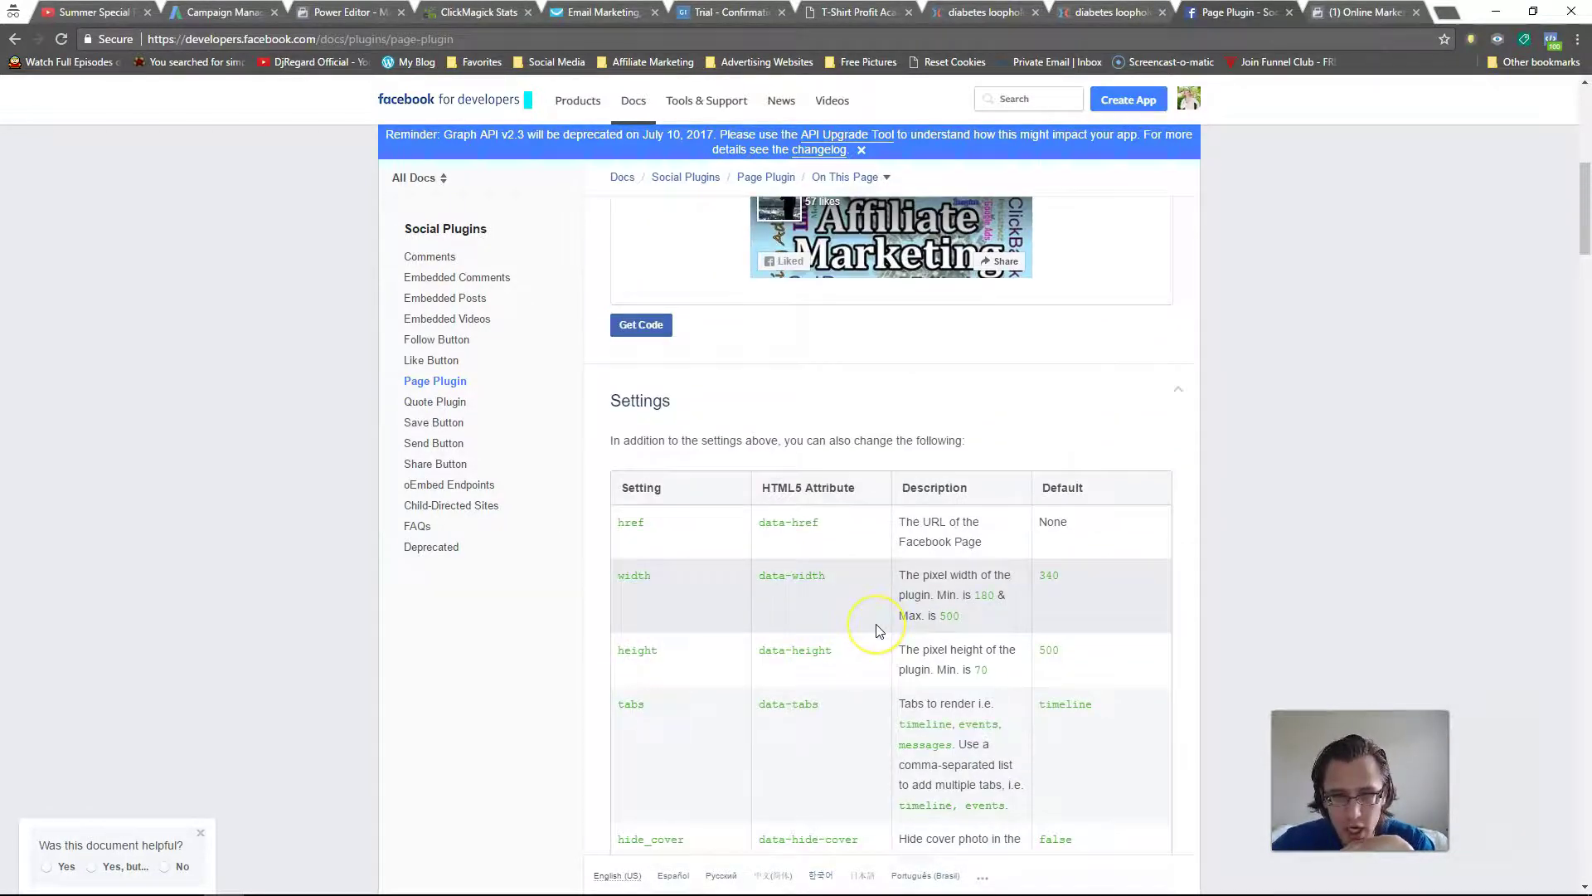
pyautogui.scroll(6, 879, 630)
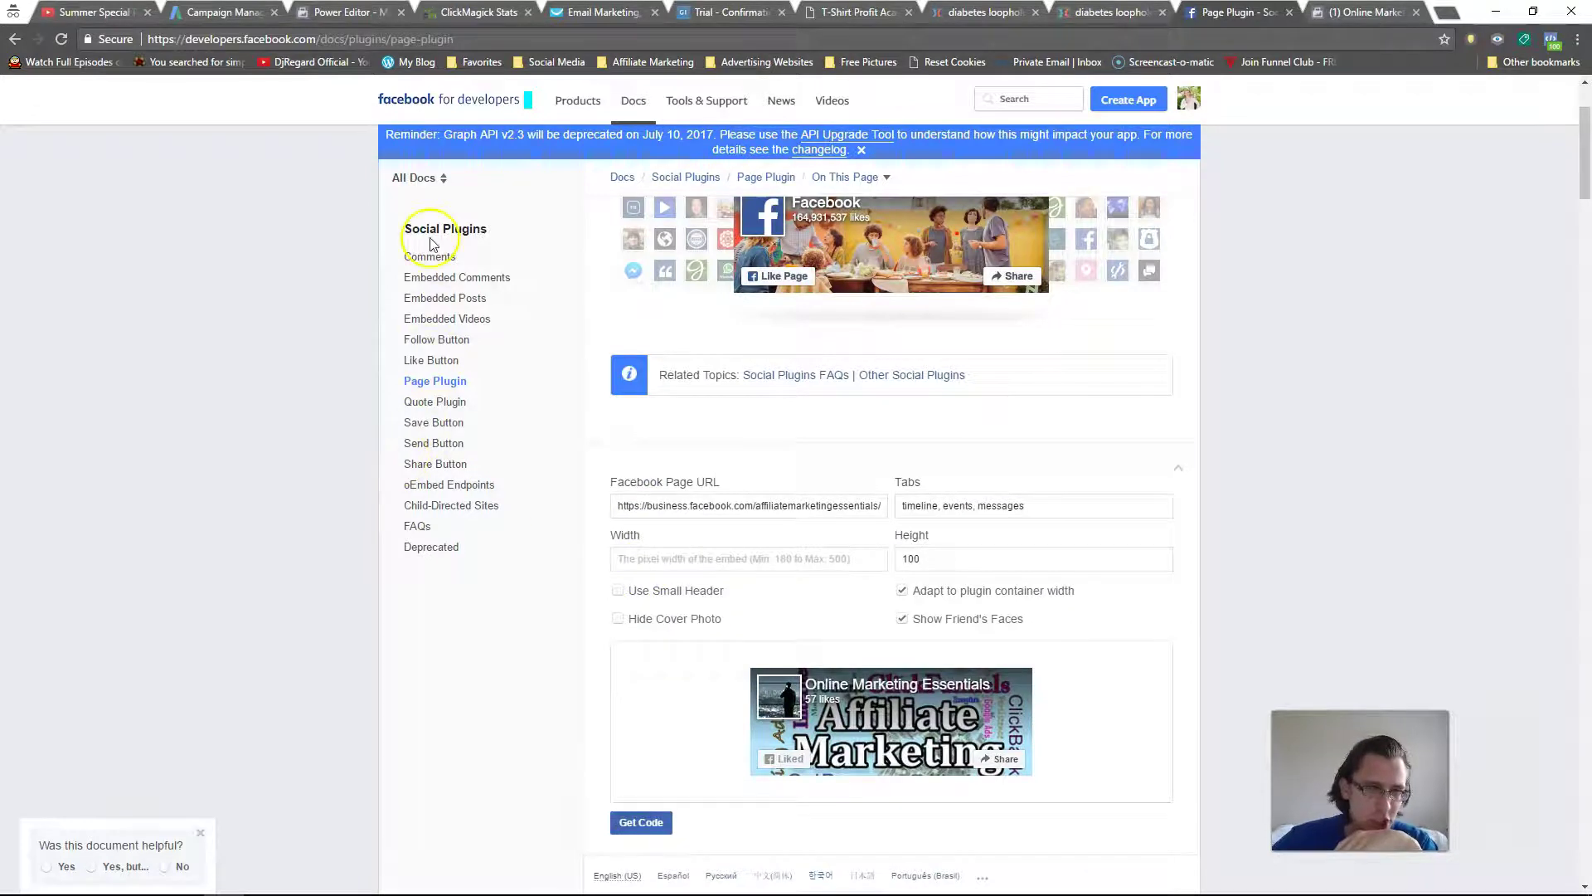